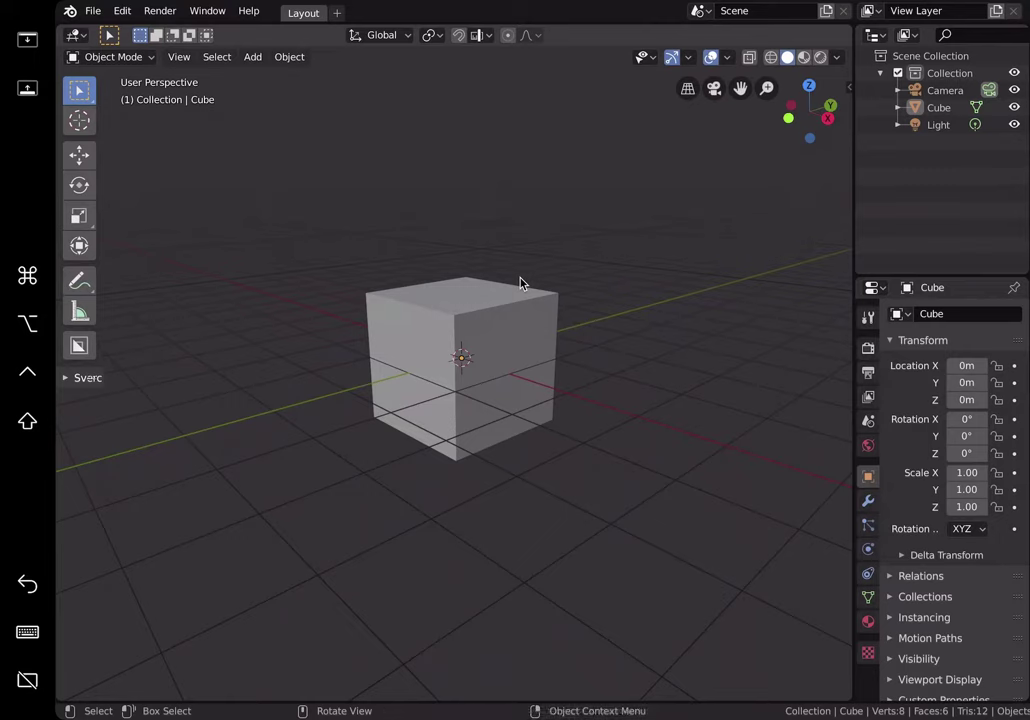
- Leave the Sidecar session and open Reality Composer from the iPad's app search suggestions
left_click_drag(543, 716, 575, 600)
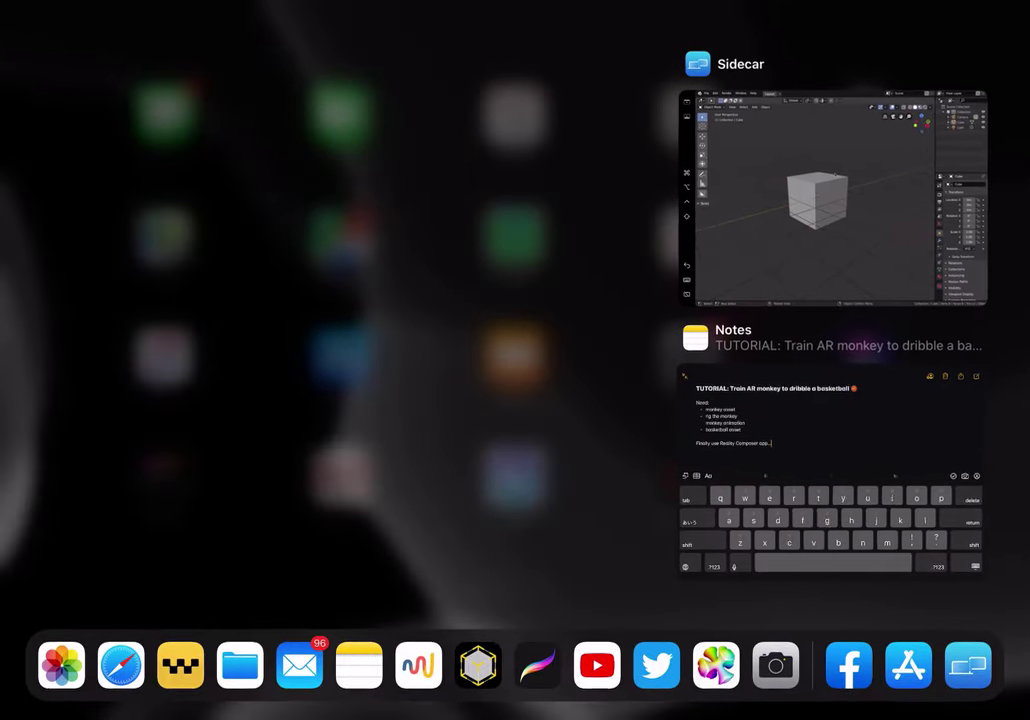
left_click(420, 300)
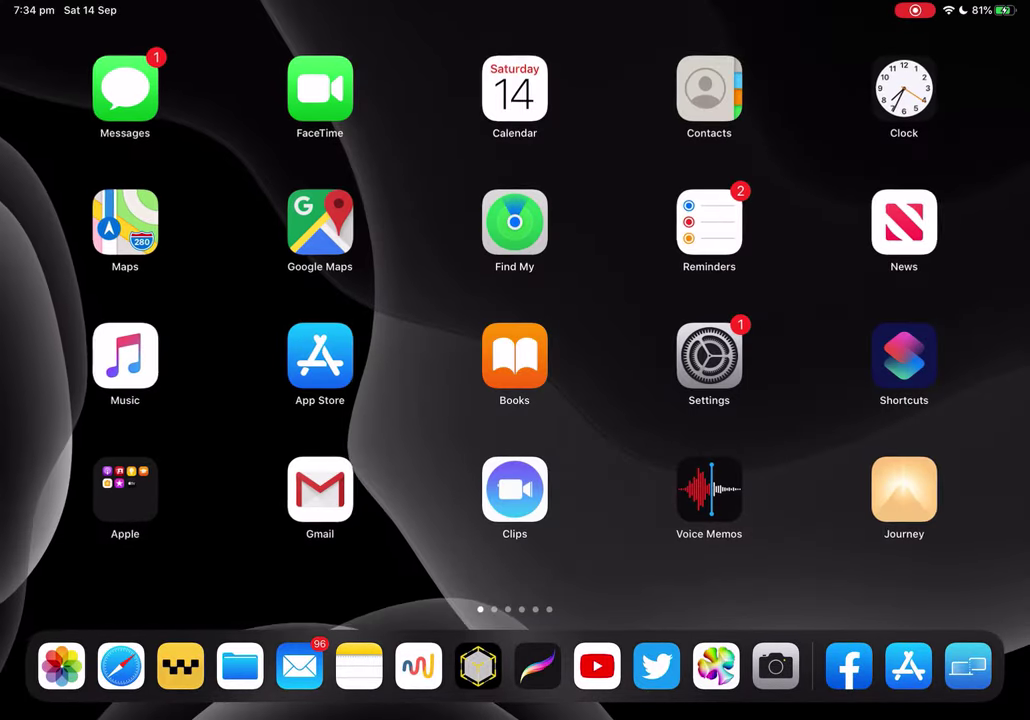
left_click_drag(515, 250, 515, 420)
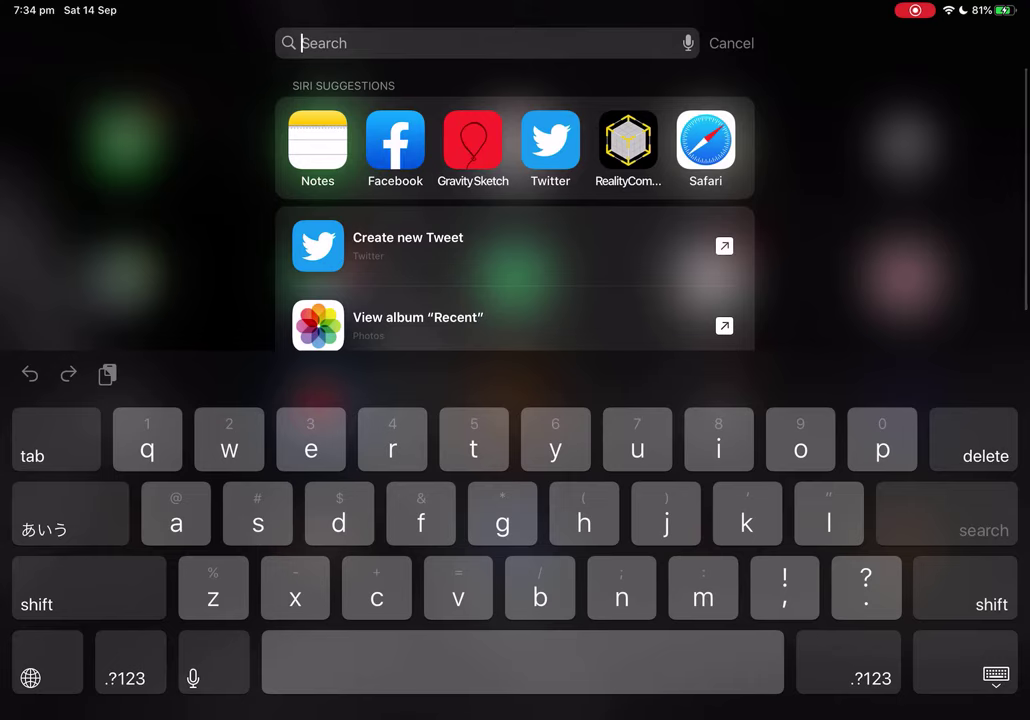
left_click(627, 140)
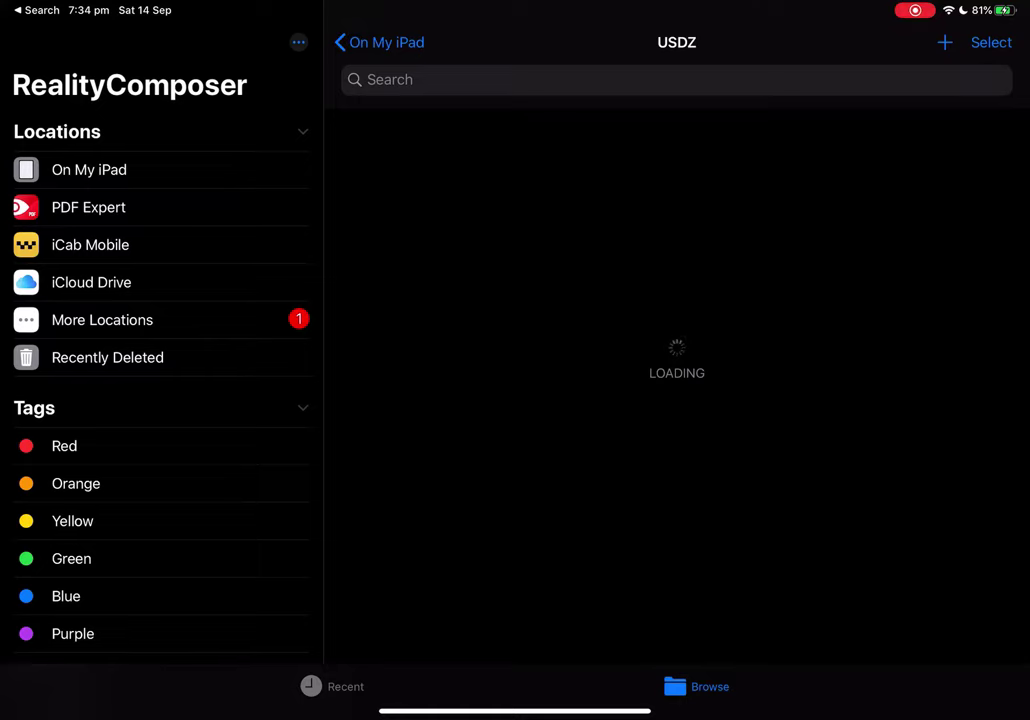
- Try to open the USDZ folder in the On My iPad storage location
left_click(380, 42)
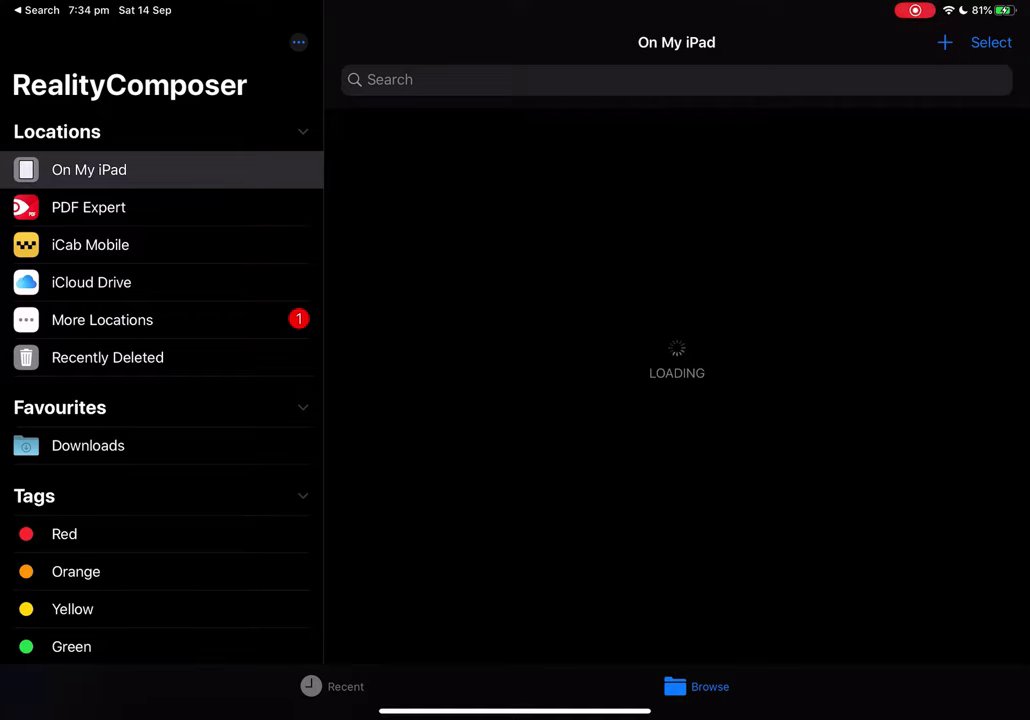
left_click(89, 207)
left_click(89, 170)
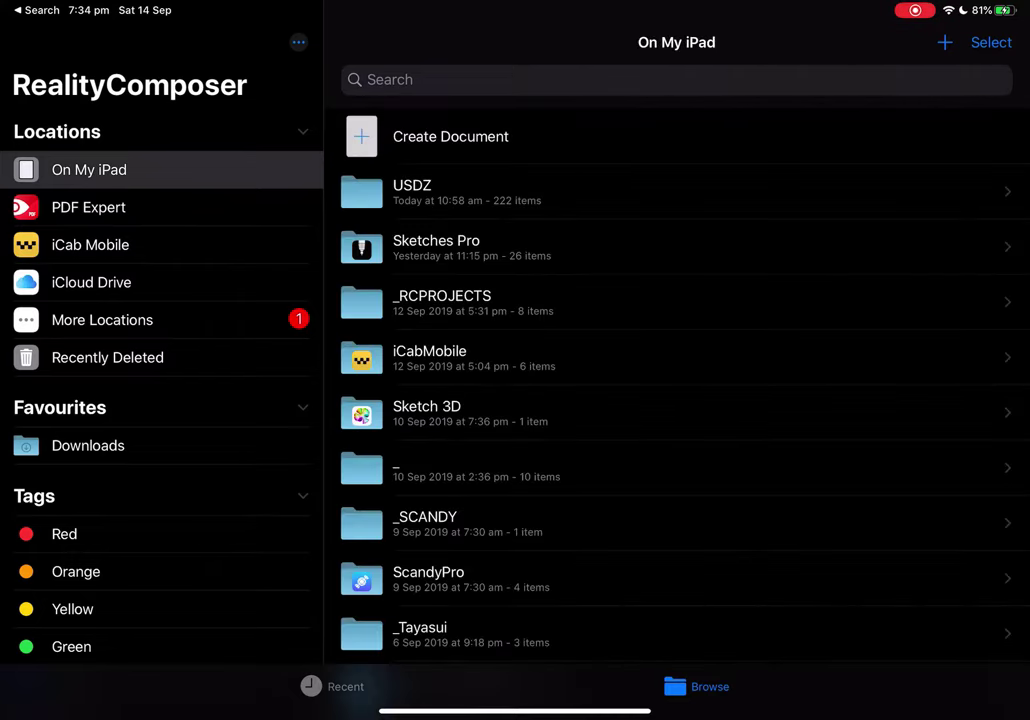
left_click(676, 192)
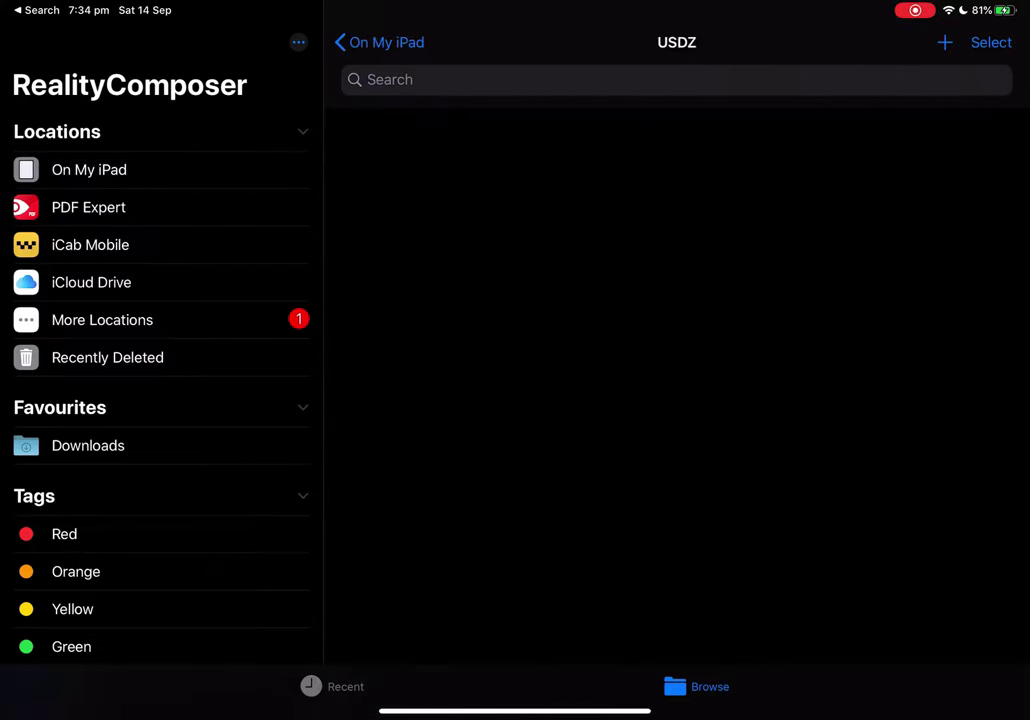
left_click(380, 43)
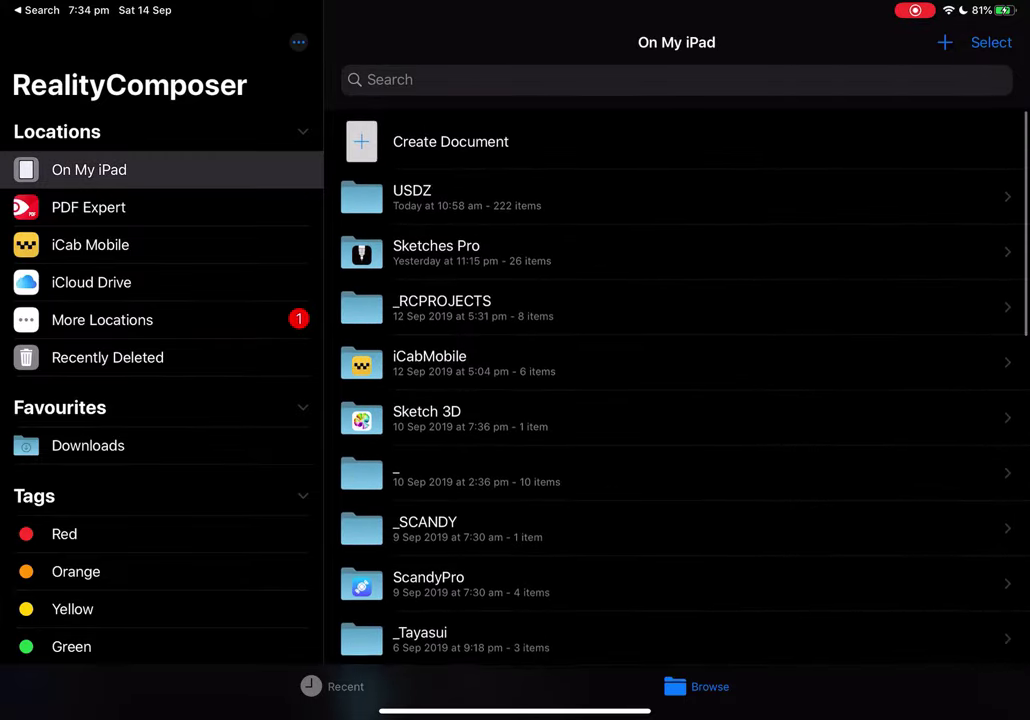
left_click(676, 192)
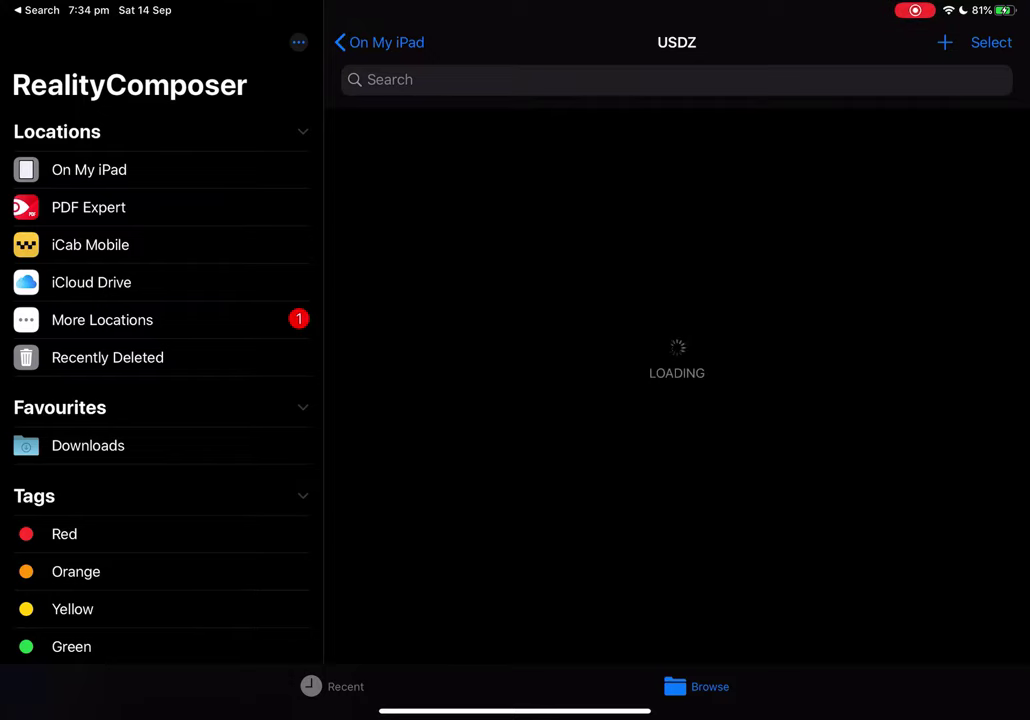
left_click(102, 320)
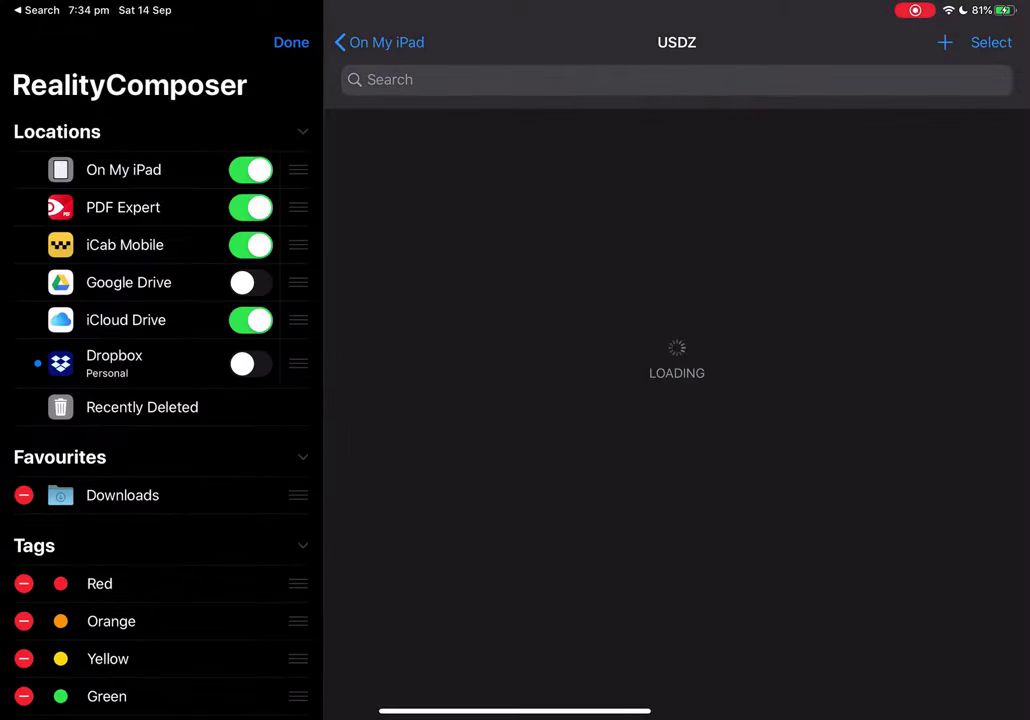
left_click(291, 42)
left_click(89, 170)
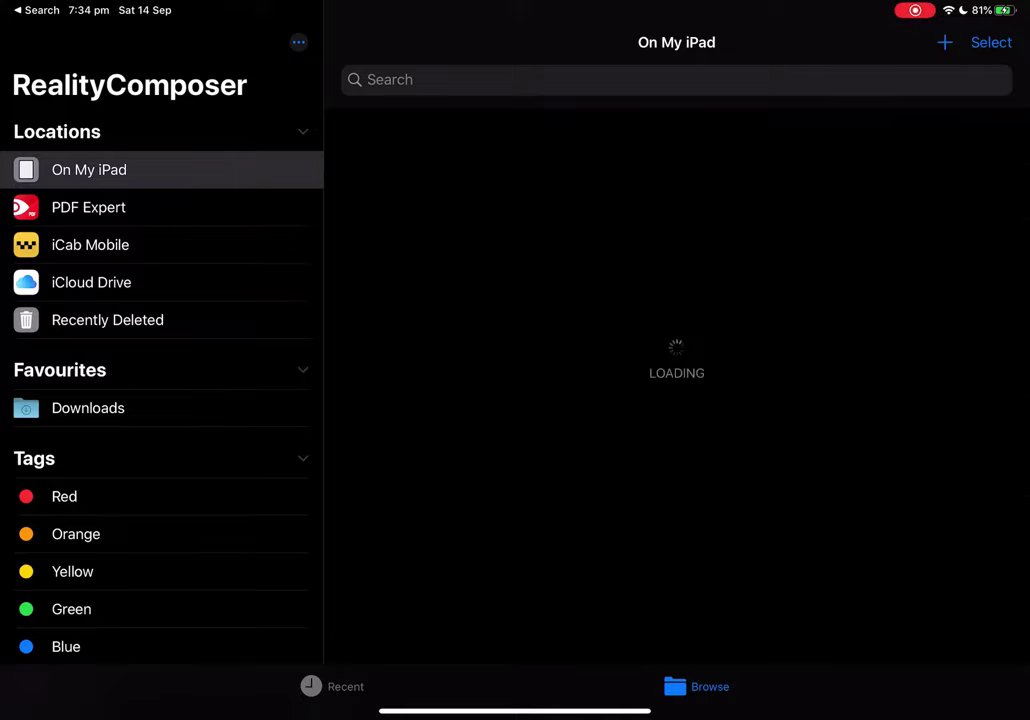
- Open the recent project "chimp playing basketball" and examine its chimp and basketball objects one after the other
left_click(332, 686)
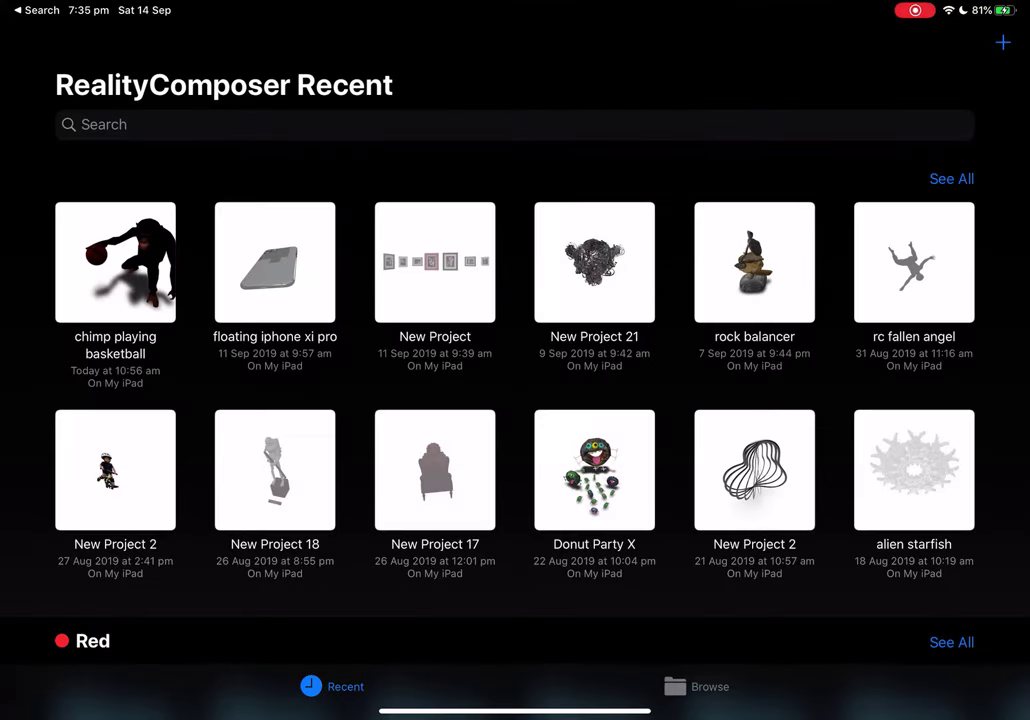
left_click(115, 262)
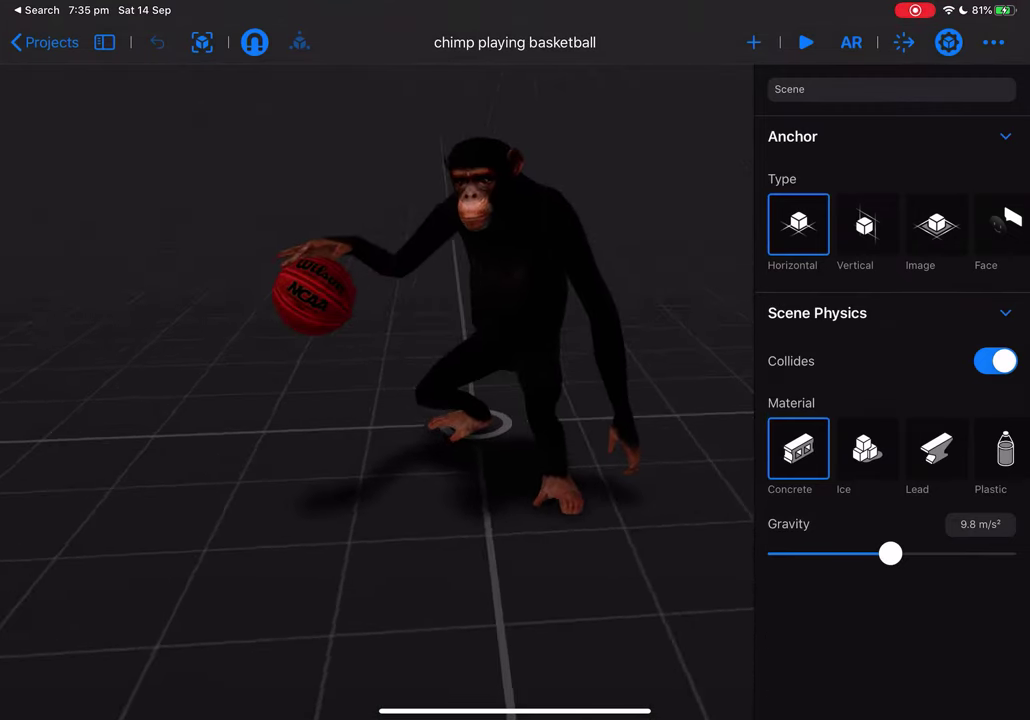
left_click(522, 270)
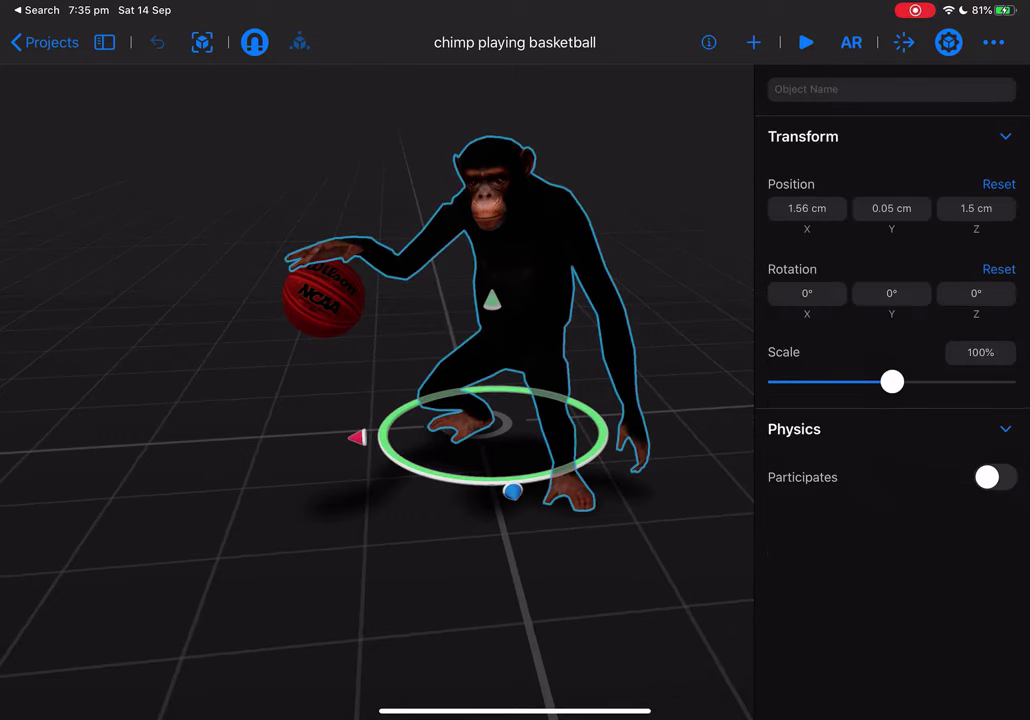
left_click(323, 298)
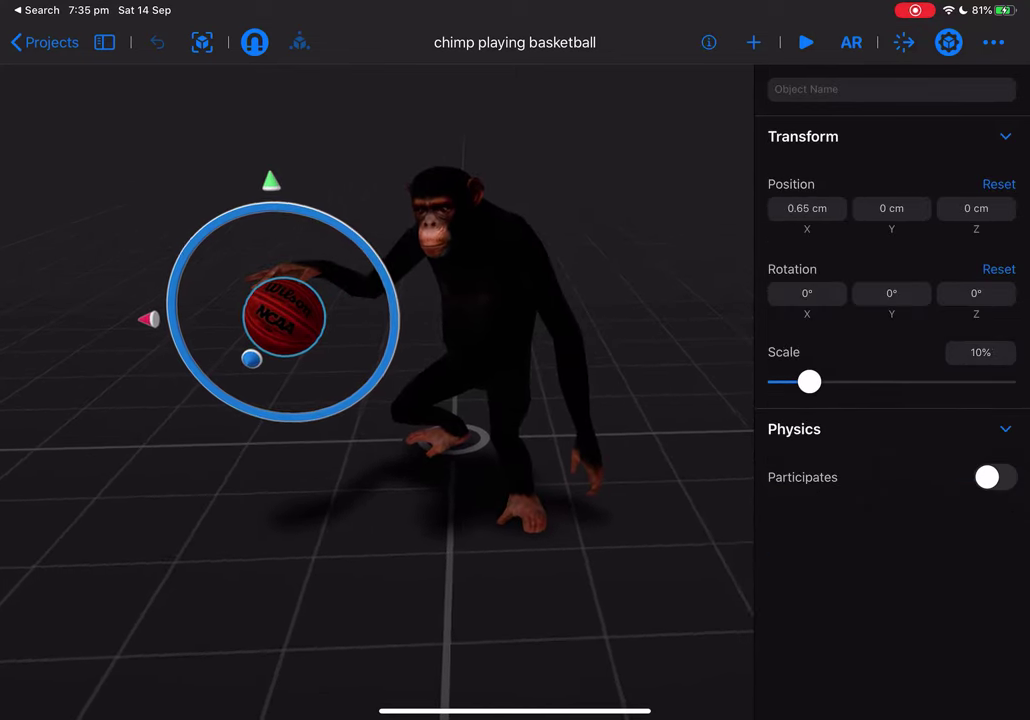
left_click(490, 300)
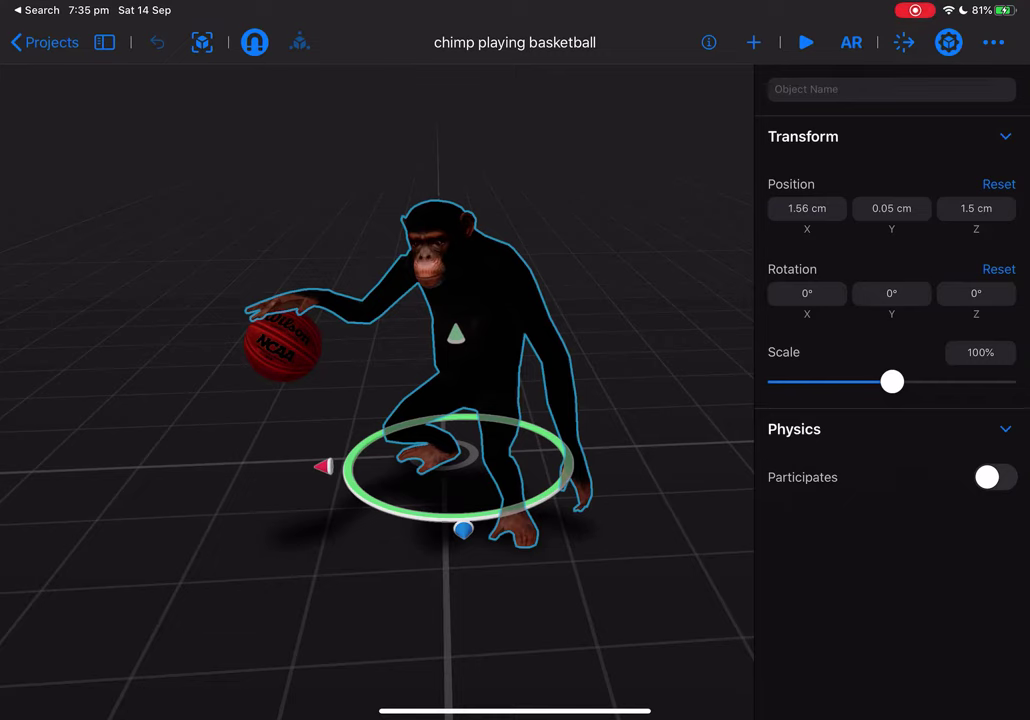
left_click(283, 345)
left_click_drag(380, 590, 350, 598)
left_click(470, 300)
left_click(620, 600)
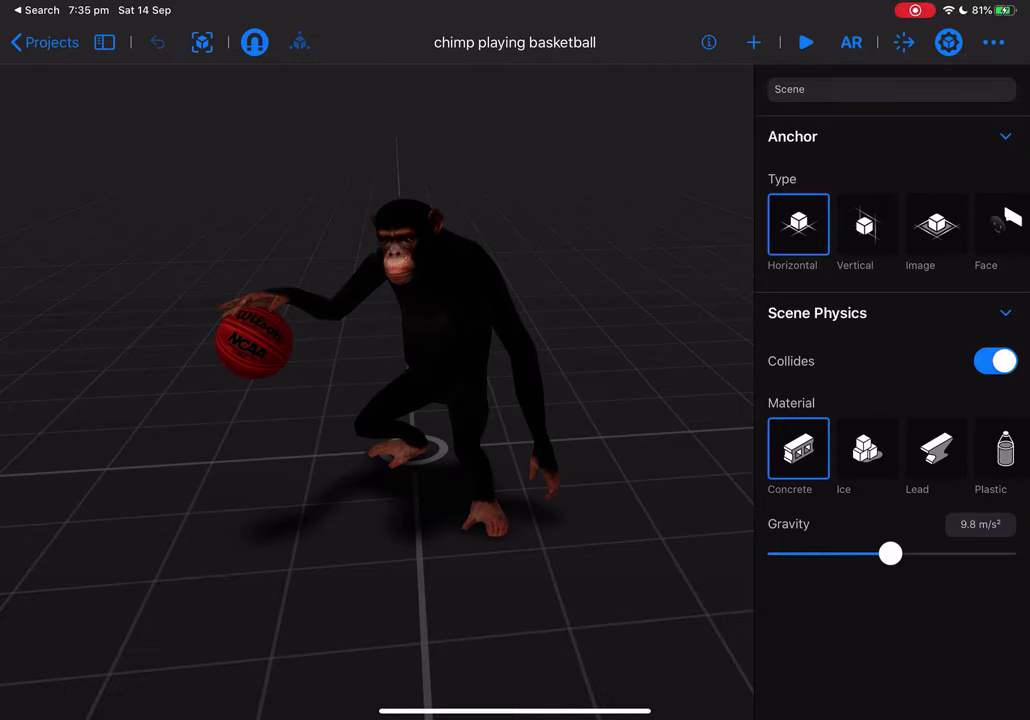
- Preview the chimp scene playing in AR, then stop it and close the project
left_click(851, 42)
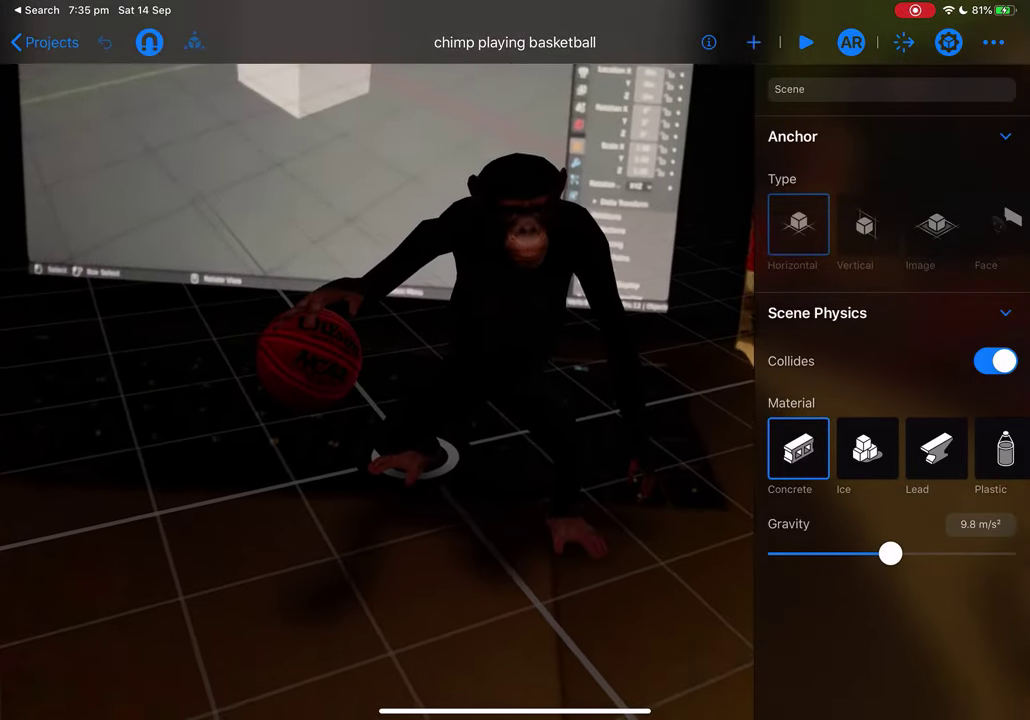
left_click(806, 42)
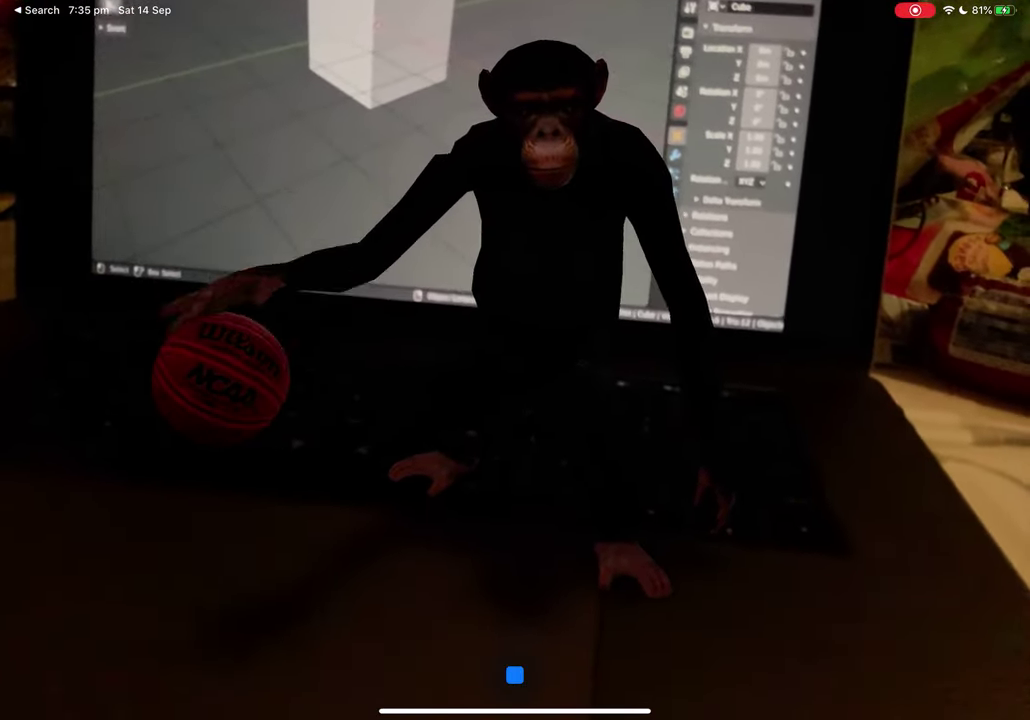
left_click(515, 675)
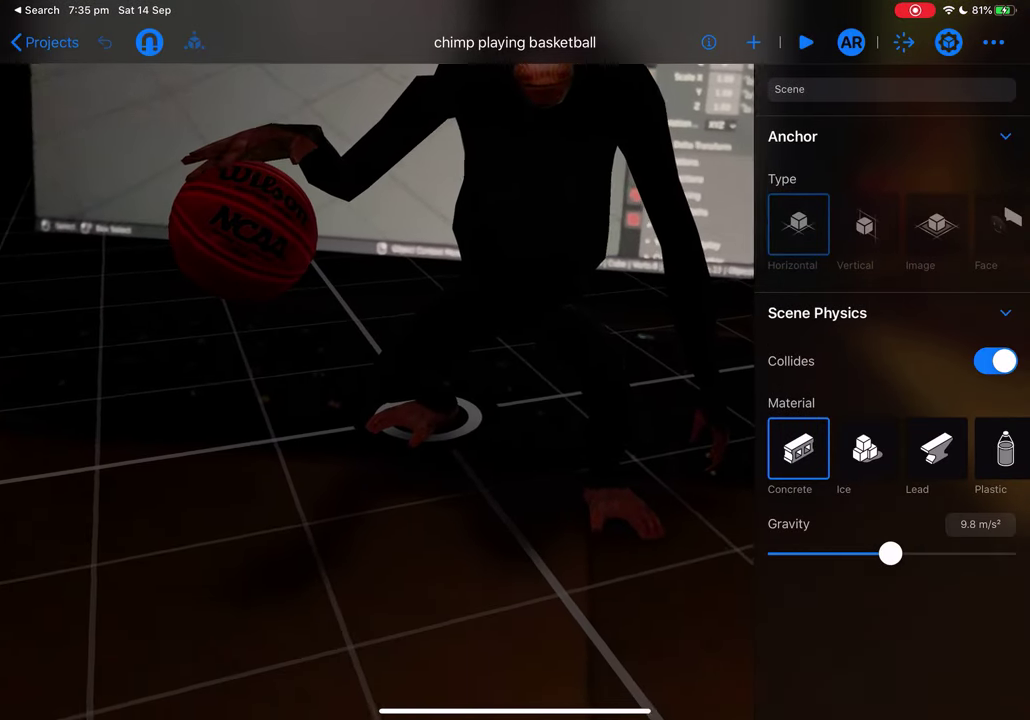
left_click(45, 42)
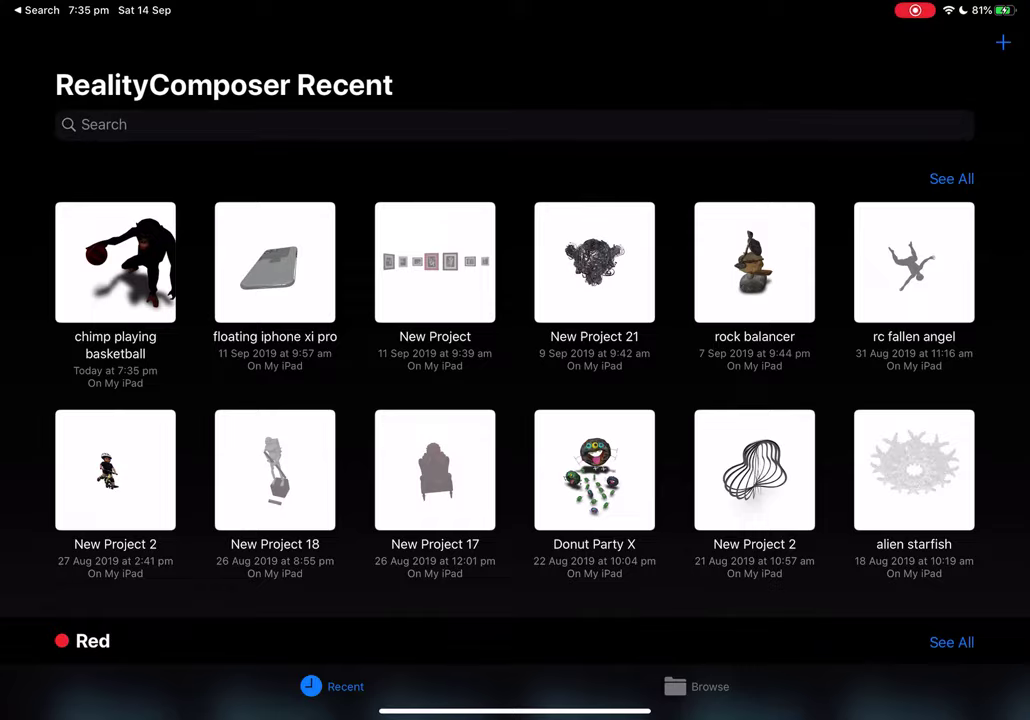
- Switch to the basketball tutorial note in Notes and append "using mixamo" to the "monkey animation" item
left_click_drag(515, 711, 560, 430)
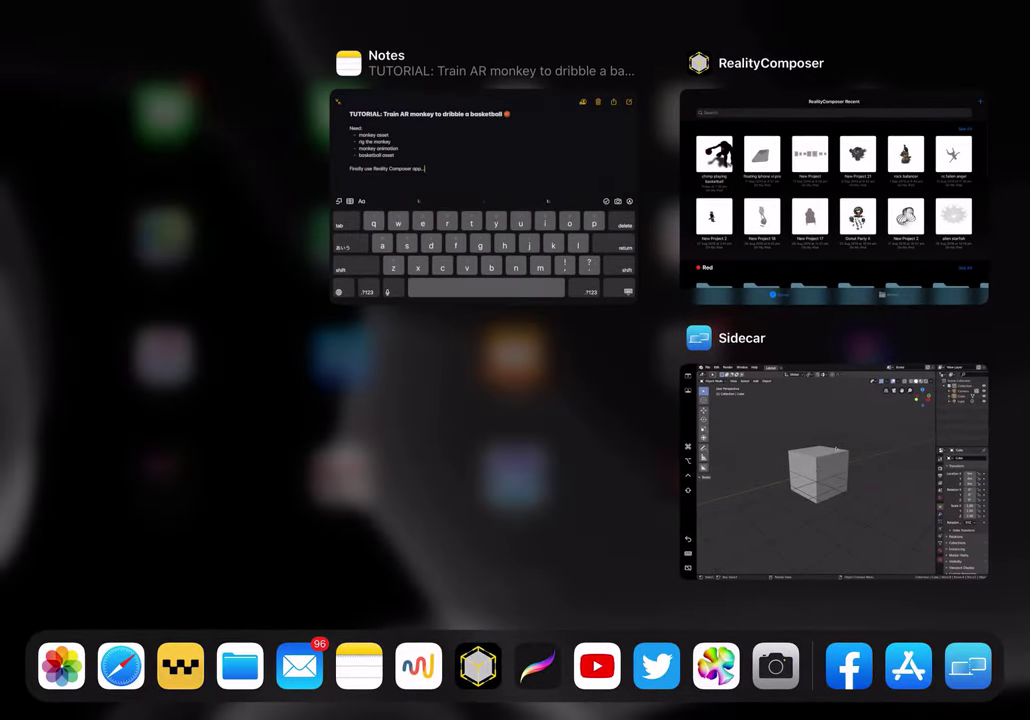
left_click(480, 196)
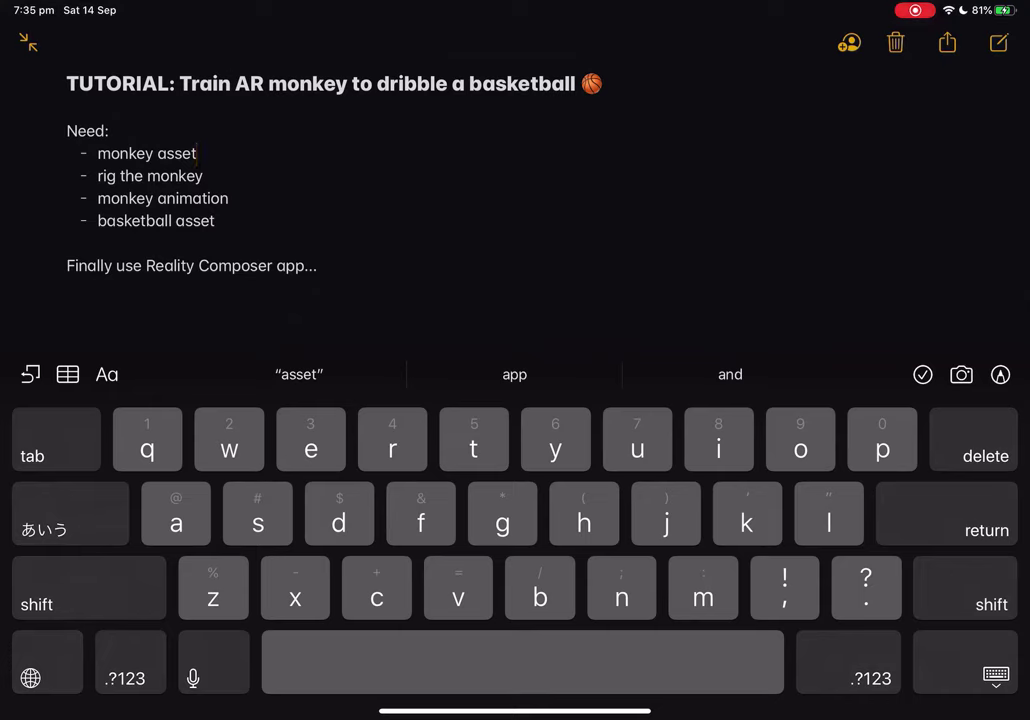
left_click(230, 198)
type("using mic")
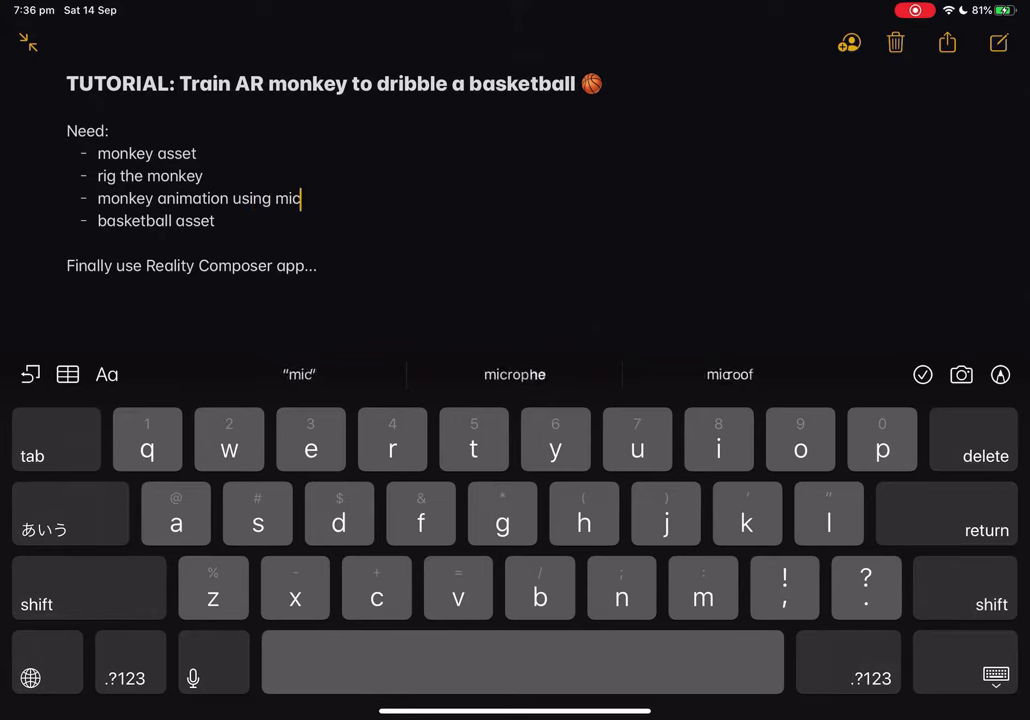
key("BackSpace")
type("xamo")
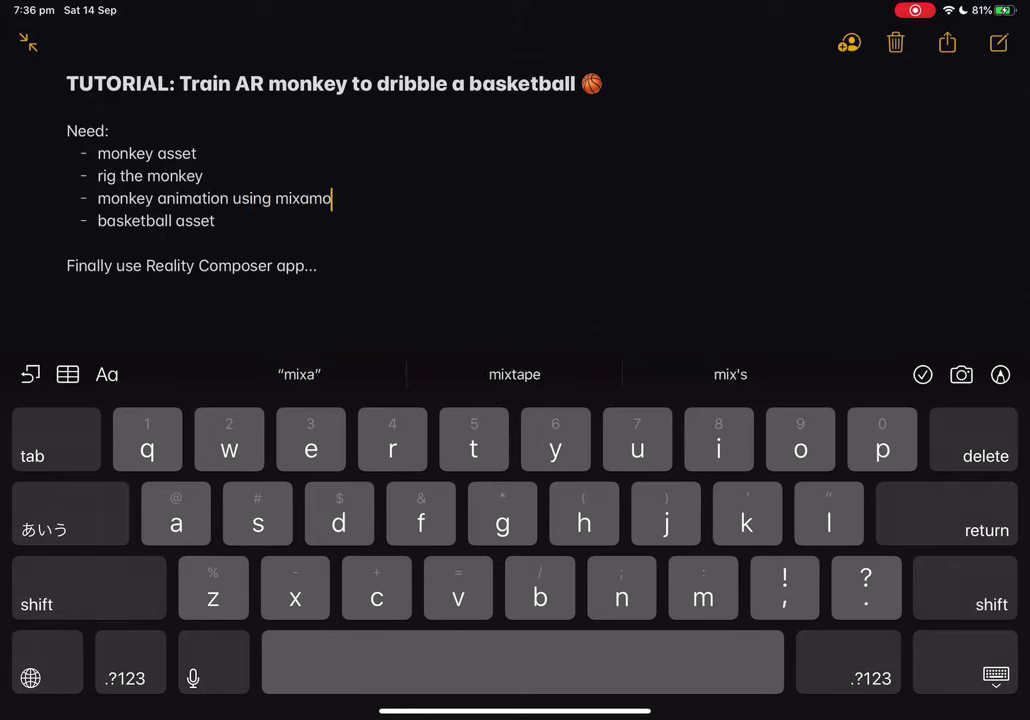
- Append "blendswap" to the "basketball asset" item of the list
left_click(215, 221)
type("blendsw")
key("BackSpace")
type("swap")
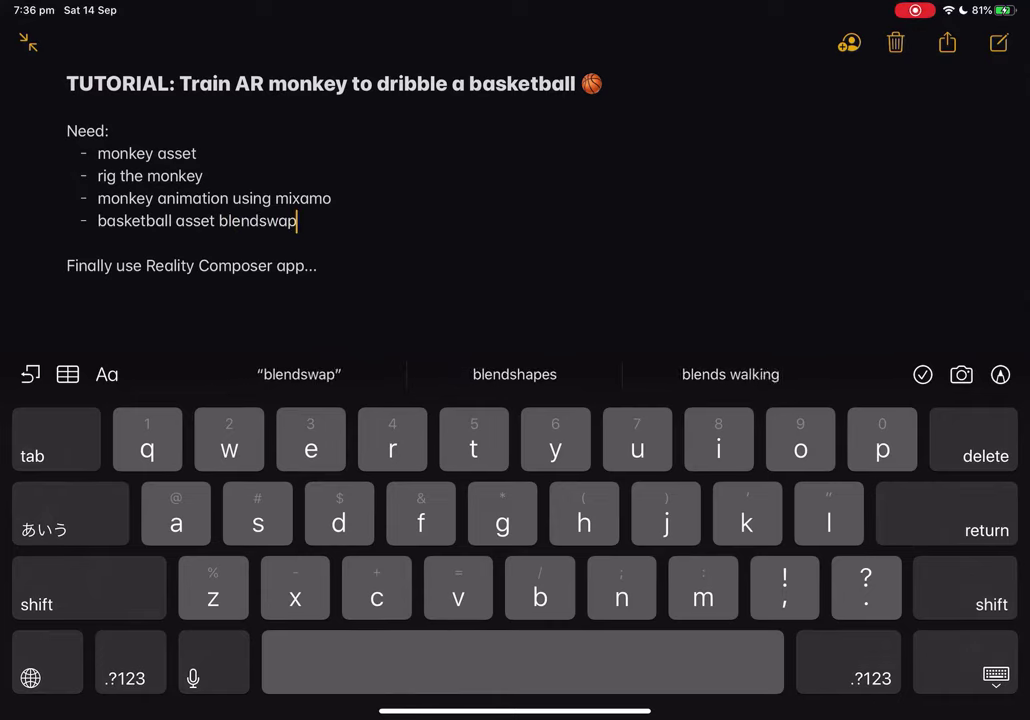
- Search the iPad for "monkey chimp rig download" and open the CadNav Animated Chimpanzee Rig result in Safari
left_click_drag(515, 711, 515, 420)
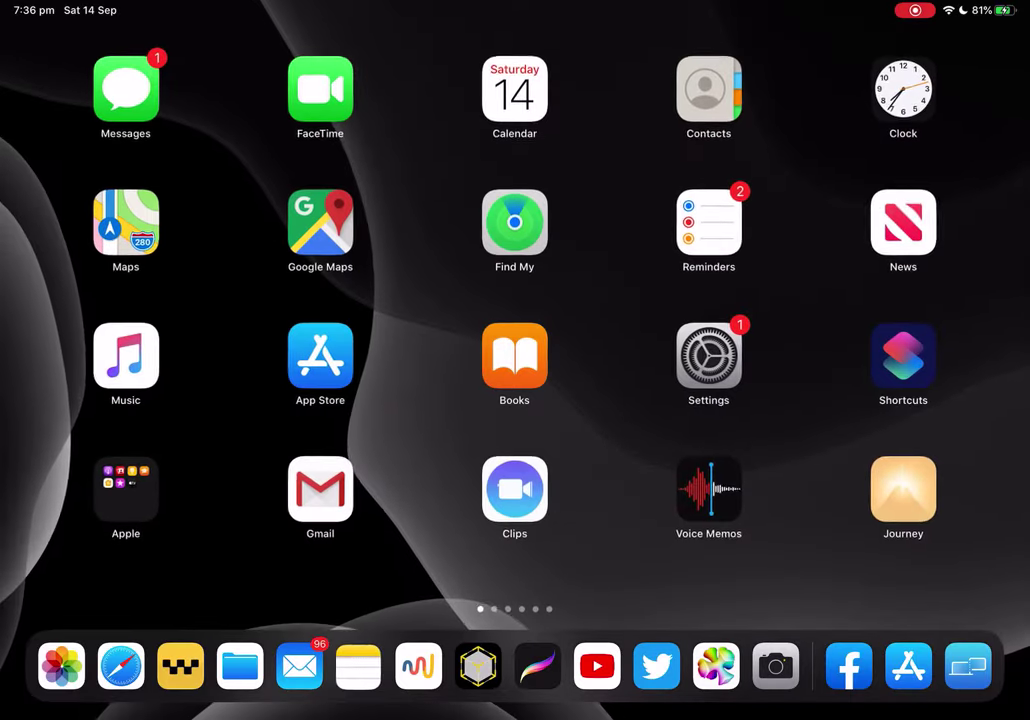
left_click_drag(515, 300, 515, 480)
type("monke")
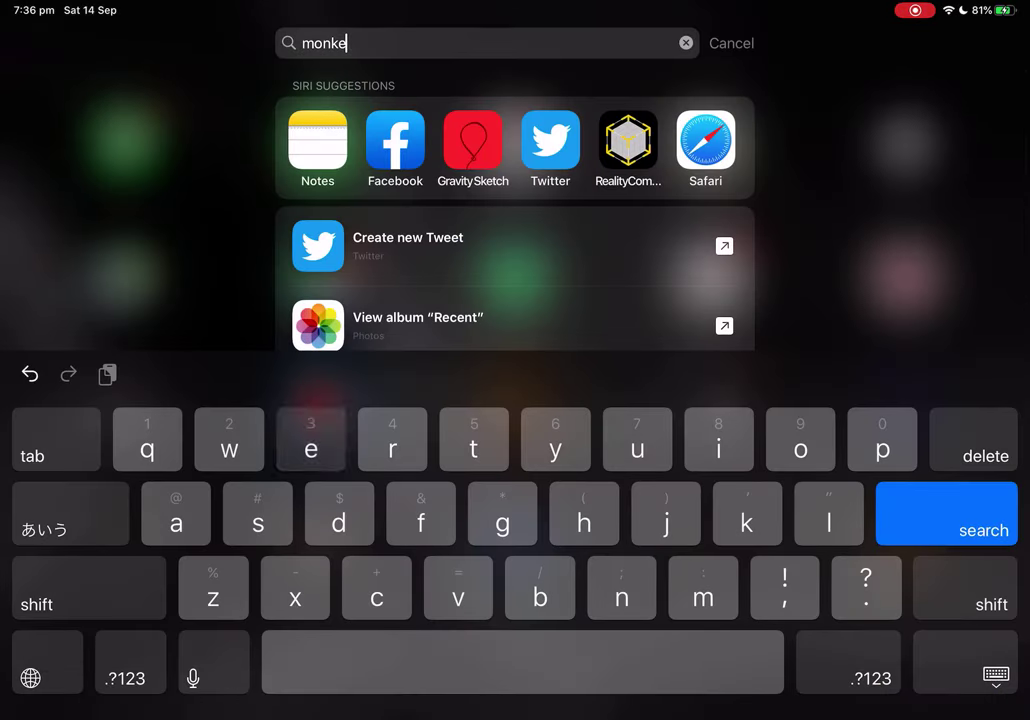
type("y chimp")
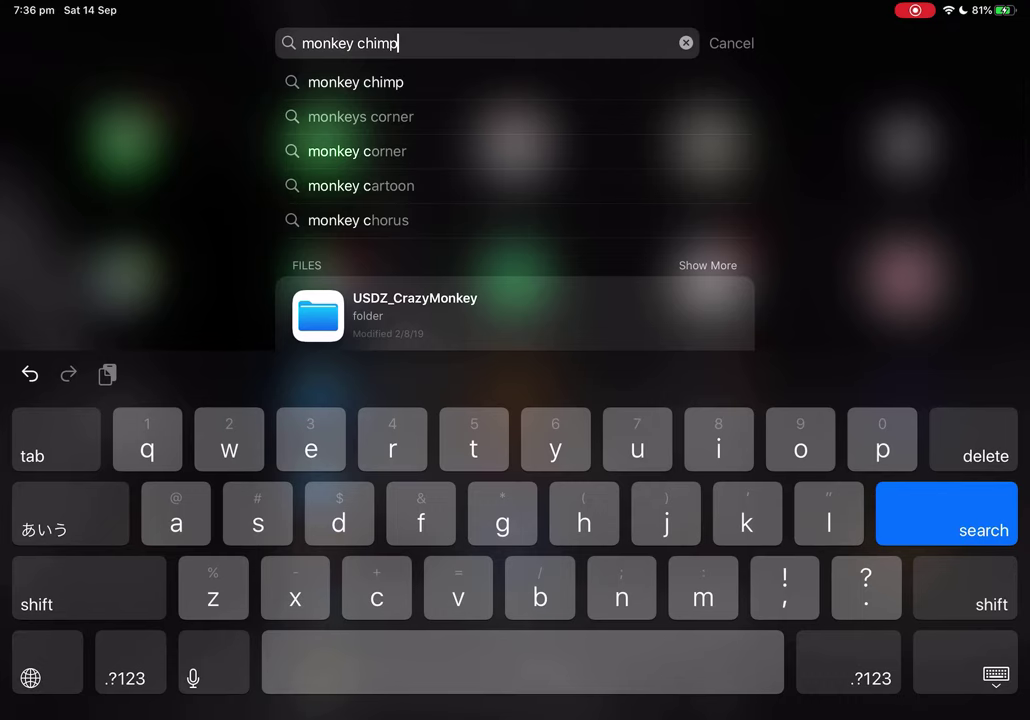
type(" a")
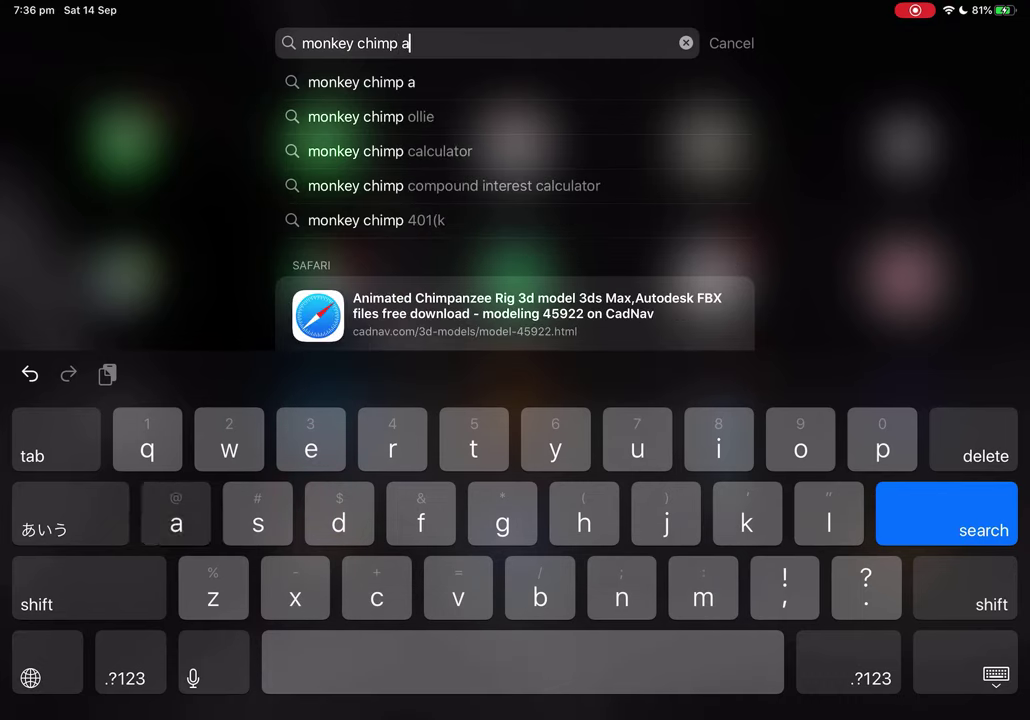
key("BackSpace")
type("rig download")
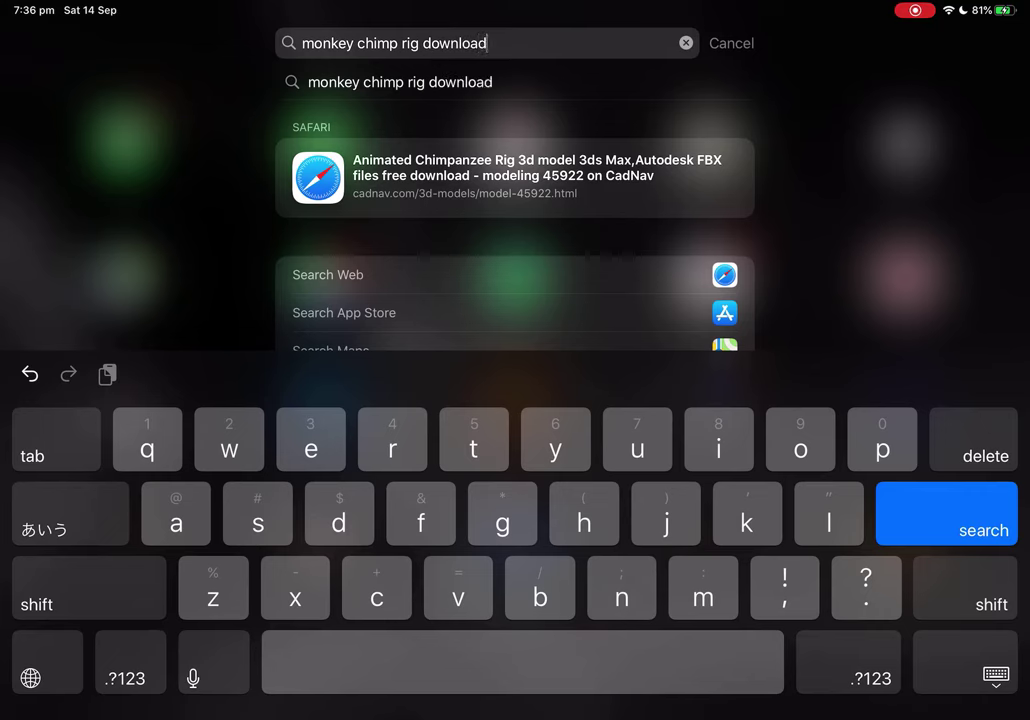
left_click(515, 176)
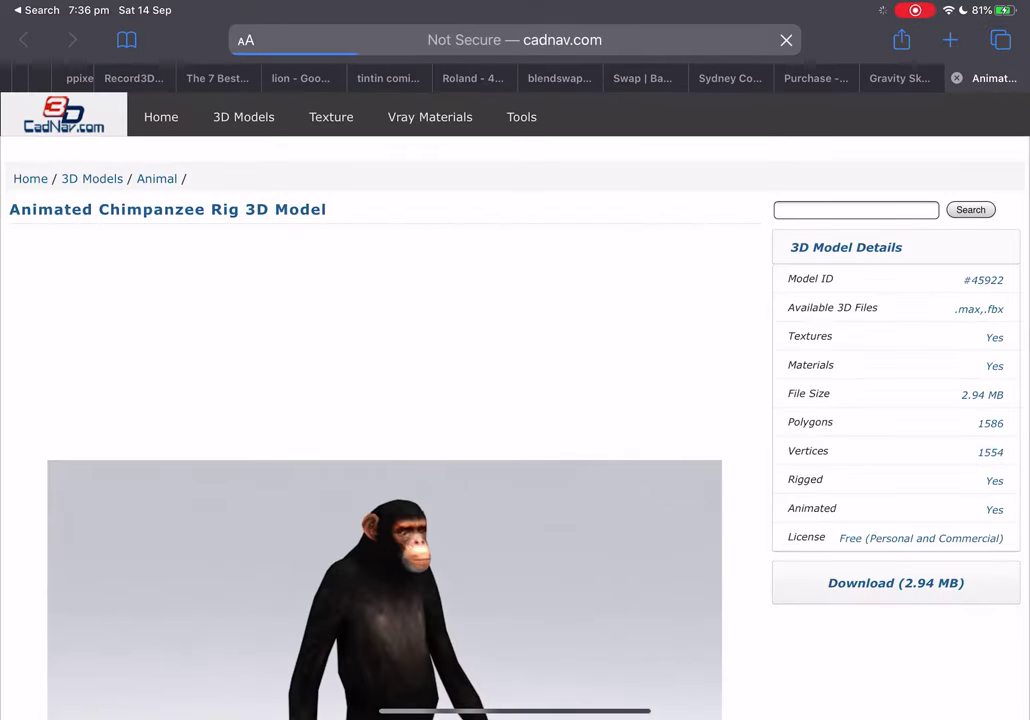
- Examine the preview image and model details on the Animated Chimpanzee Rig page
scroll(415, 400, "down", 2)
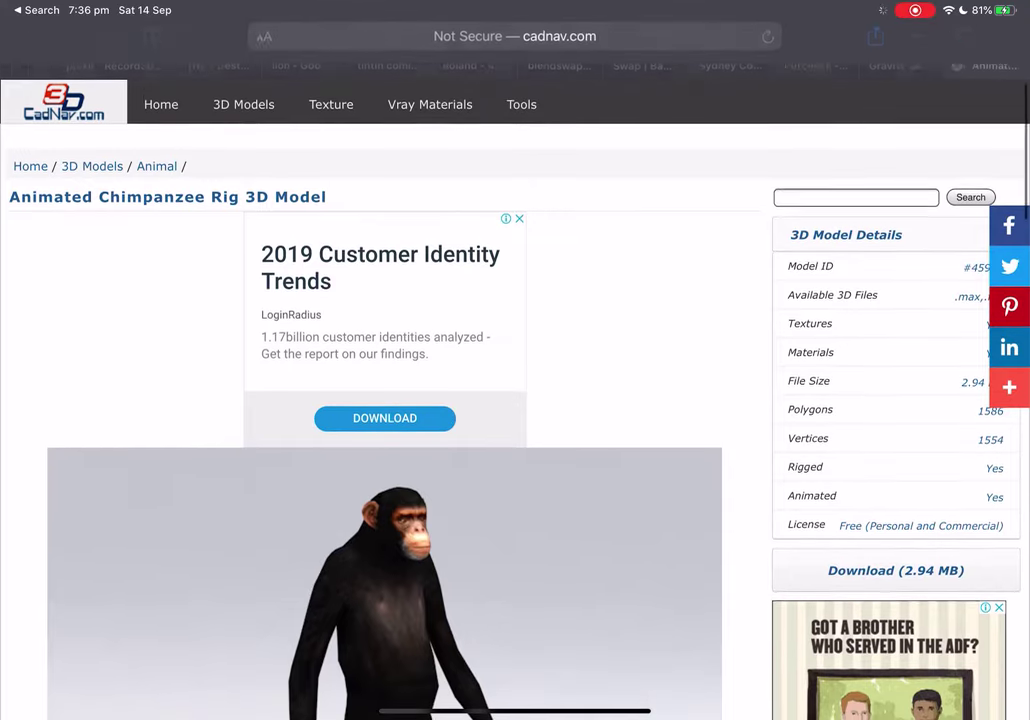
scroll(415, 400, "down", 2)
scroll(415, 400, "up", 1)
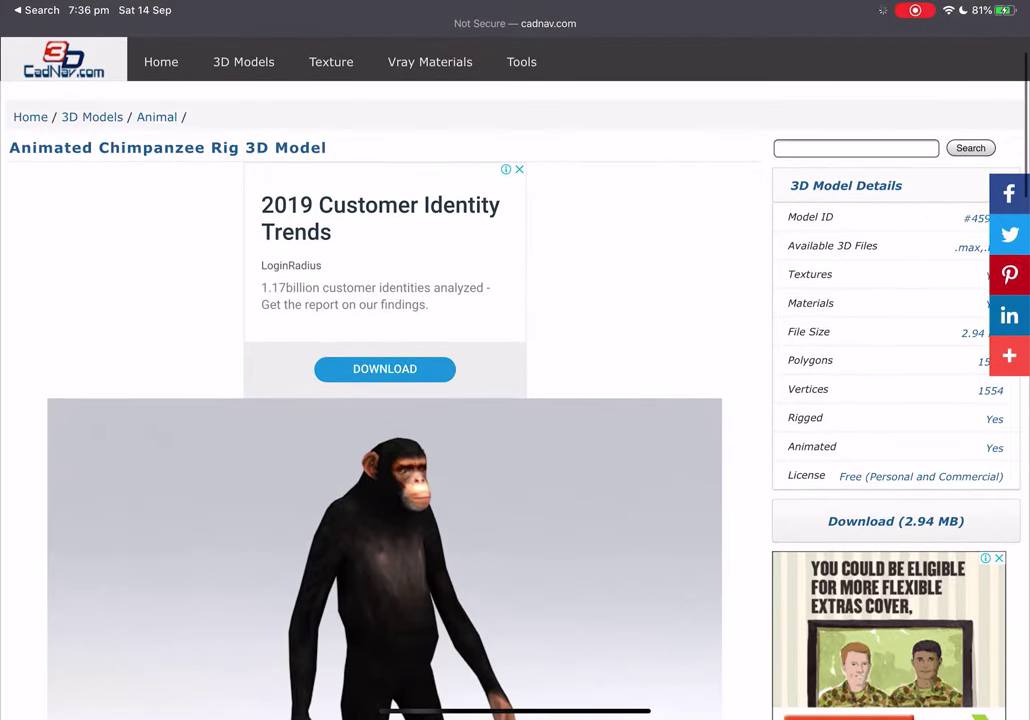
scroll(515, 400, "up", 1)
scroll(515, 400, "down", 1)
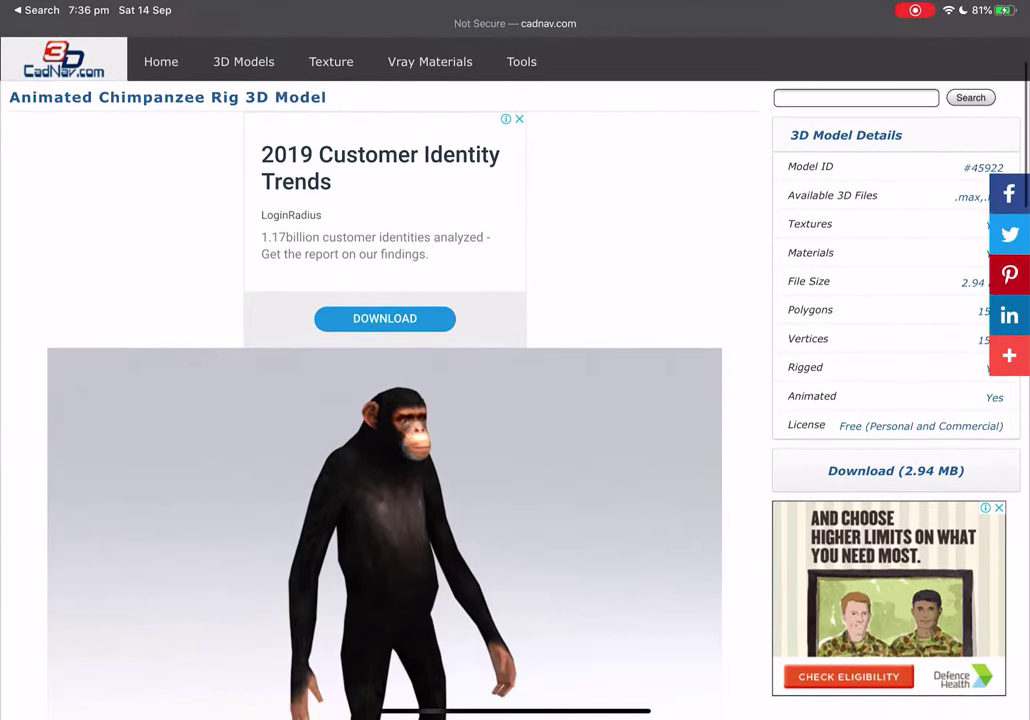
- Read through the chimpanzee model's preview images, description and available file formats further along the CadNav page
scroll(415, 400, "down", 1)
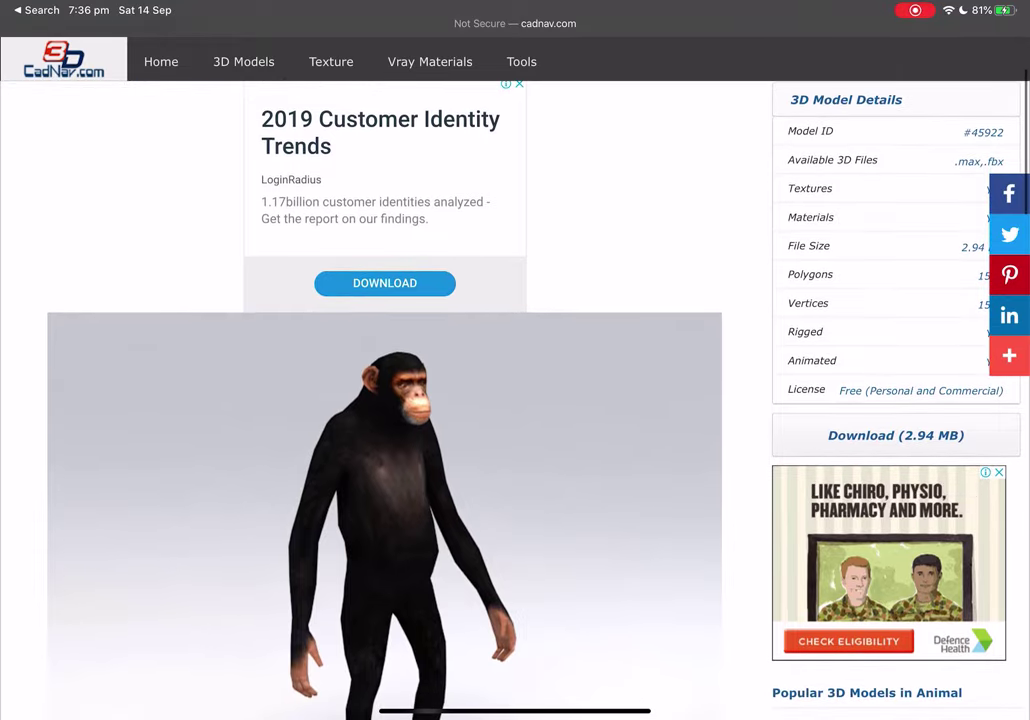
scroll(415, 400, "down", 1)
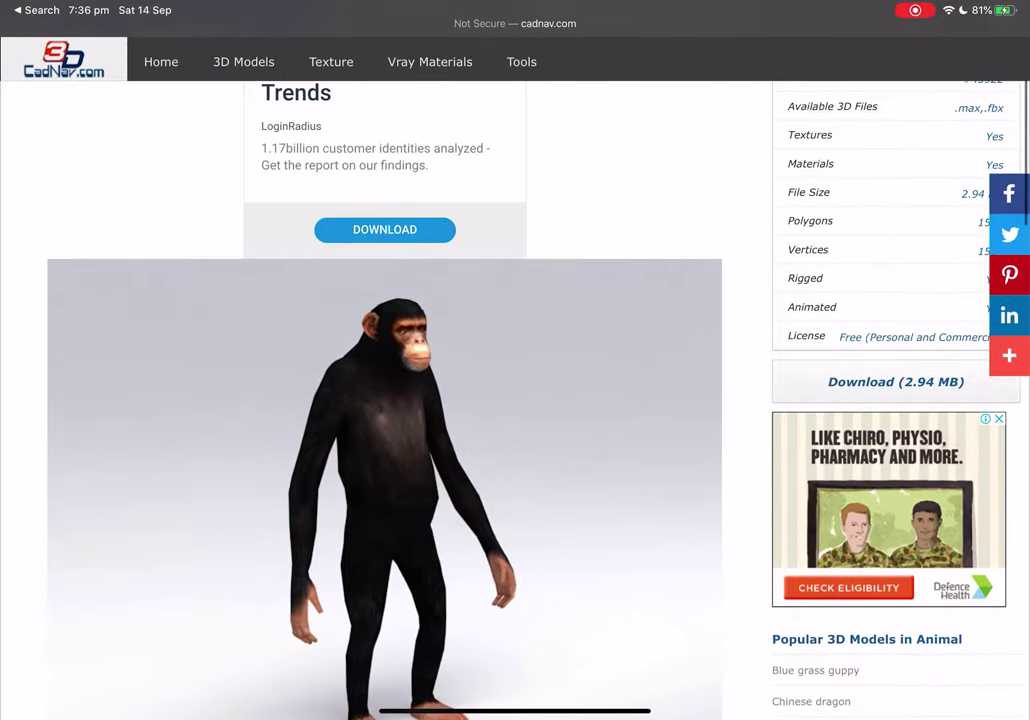
scroll(415, 400, "down", 2)
scroll(415, 400, "down", 10)
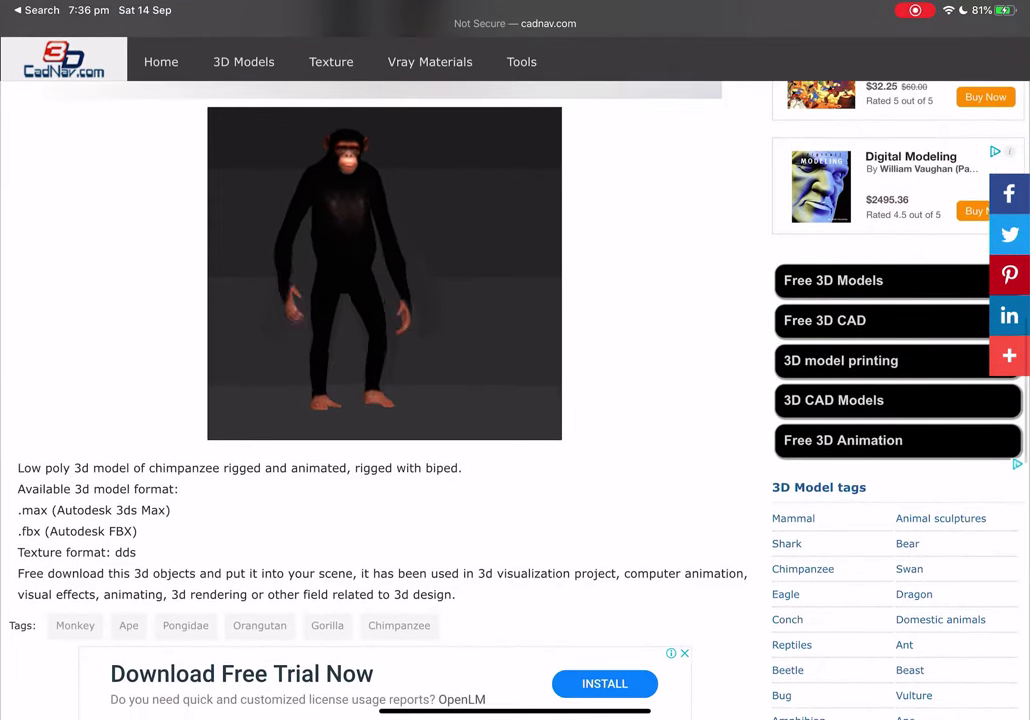
scroll(415, 400, "down", 3)
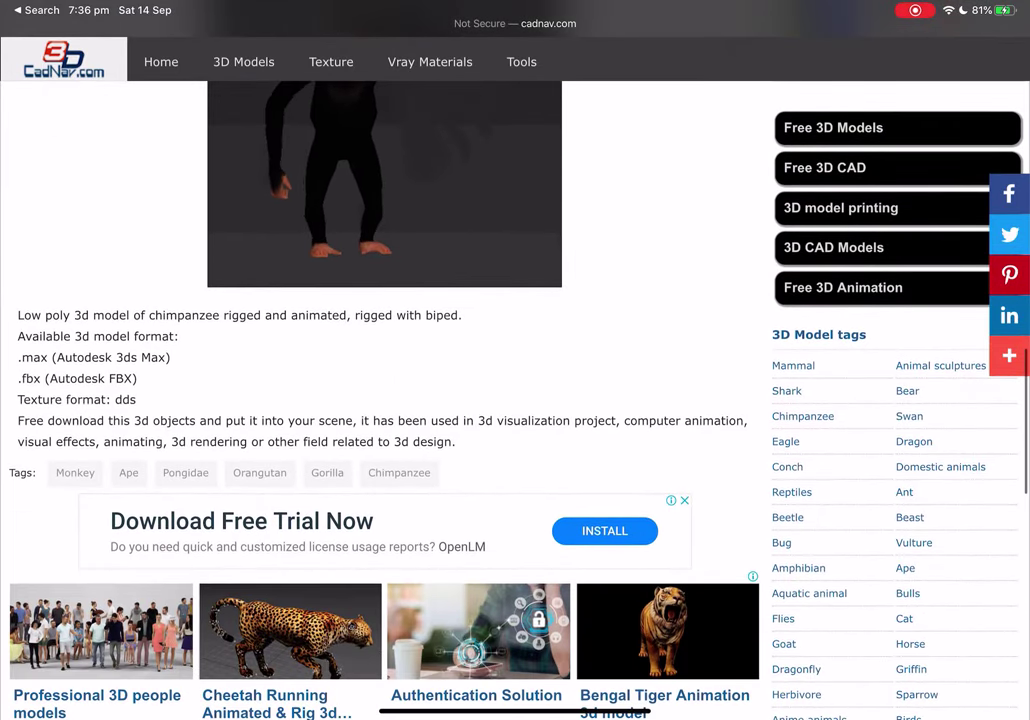
scroll(415, 400, "down", 3)
scroll(415, 400, "up", 8)
scroll(415, 400, "down", 2)
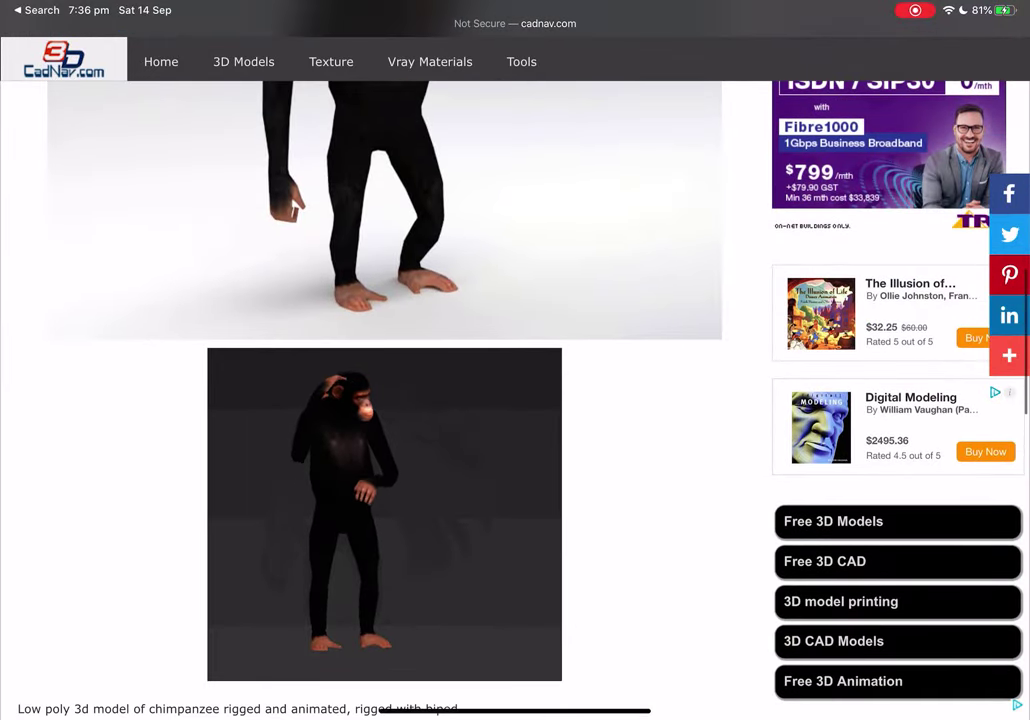
scroll(415, 400, "down", 1)
scroll(415, 400, "down", 1)
scroll(415, 400, "up", 10)
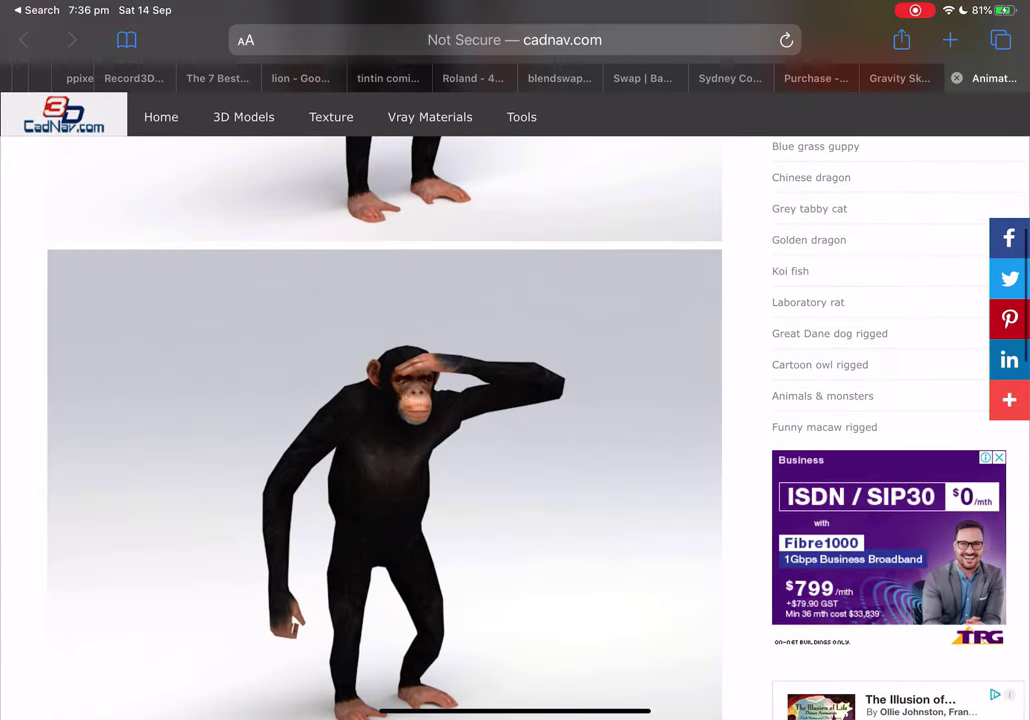
scroll(385, 430, "up", 6)
- Switch to the Sidecar session running Blender and delete the default cube, camera and light from the scene
left_click_drag(515, 712, 515, 450)
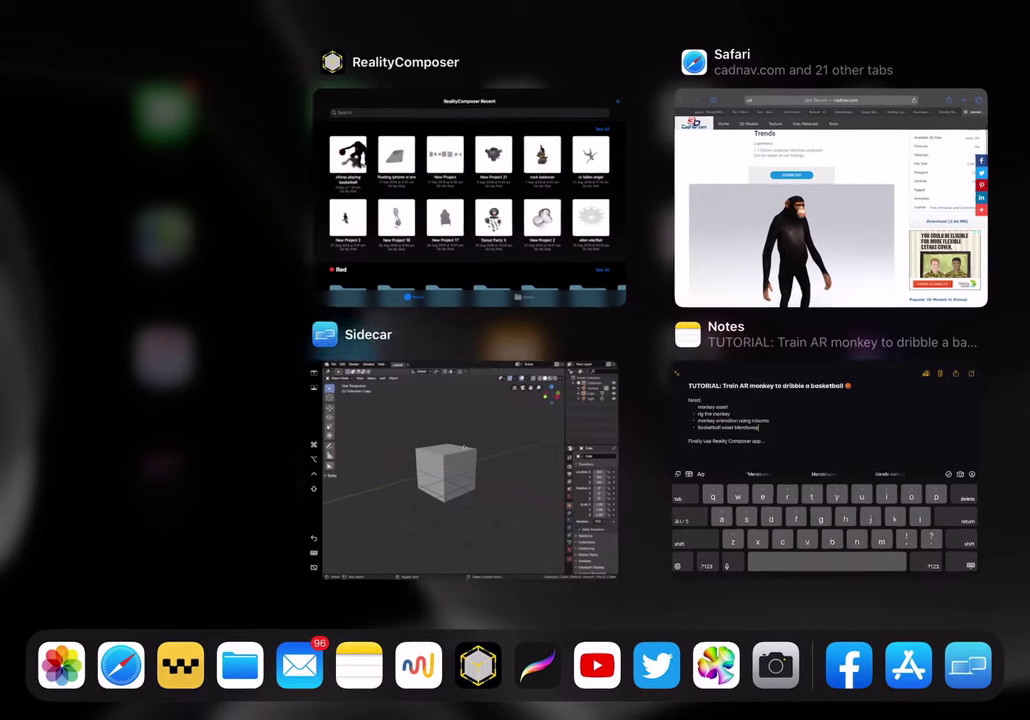
left_click(484, 470)
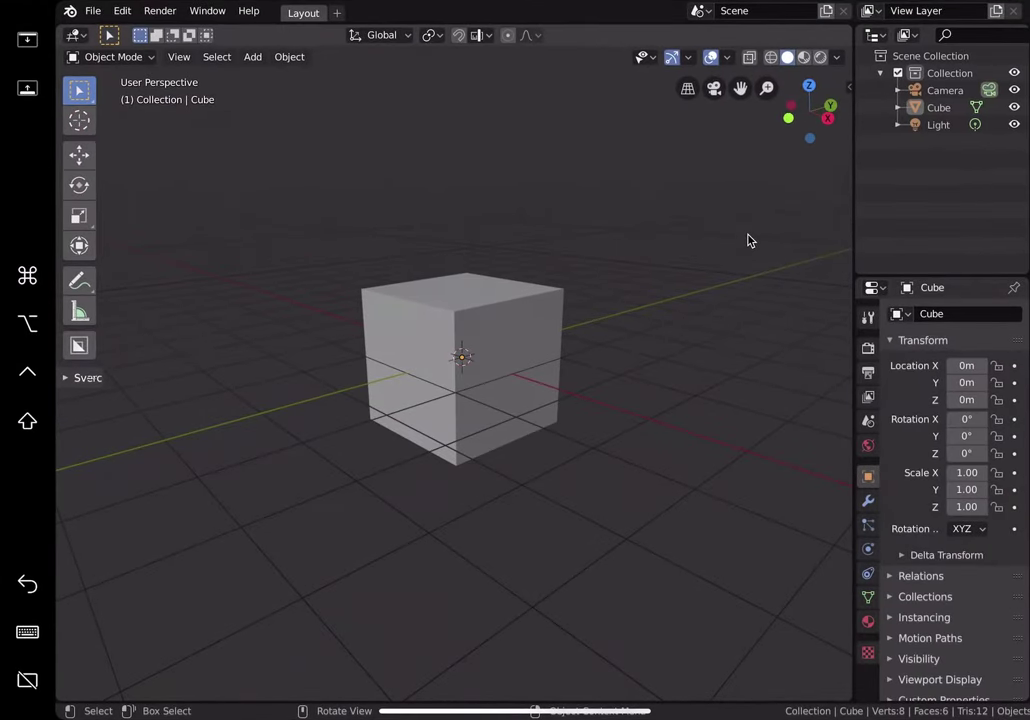
key("XF86AudioRaiseVolume")
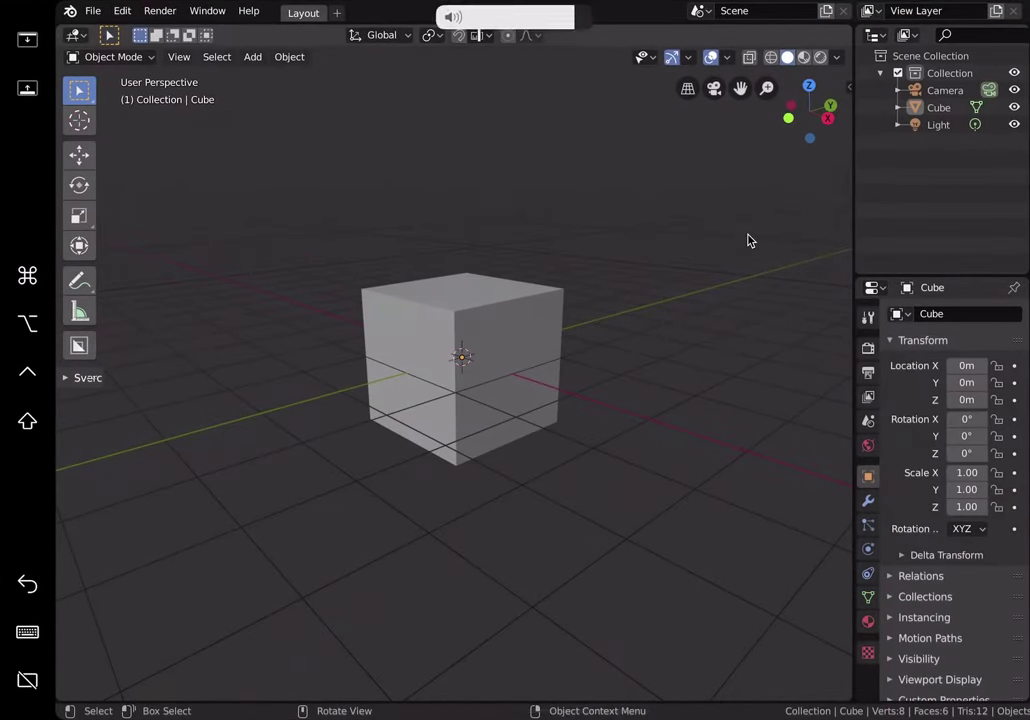
mouse_move(628, 235)
middle_mouse_down()
mouse_move(622, 229)
mouse_move(622, 247)
middle_mouse_up()
scroll(551, 260, "up", 1)
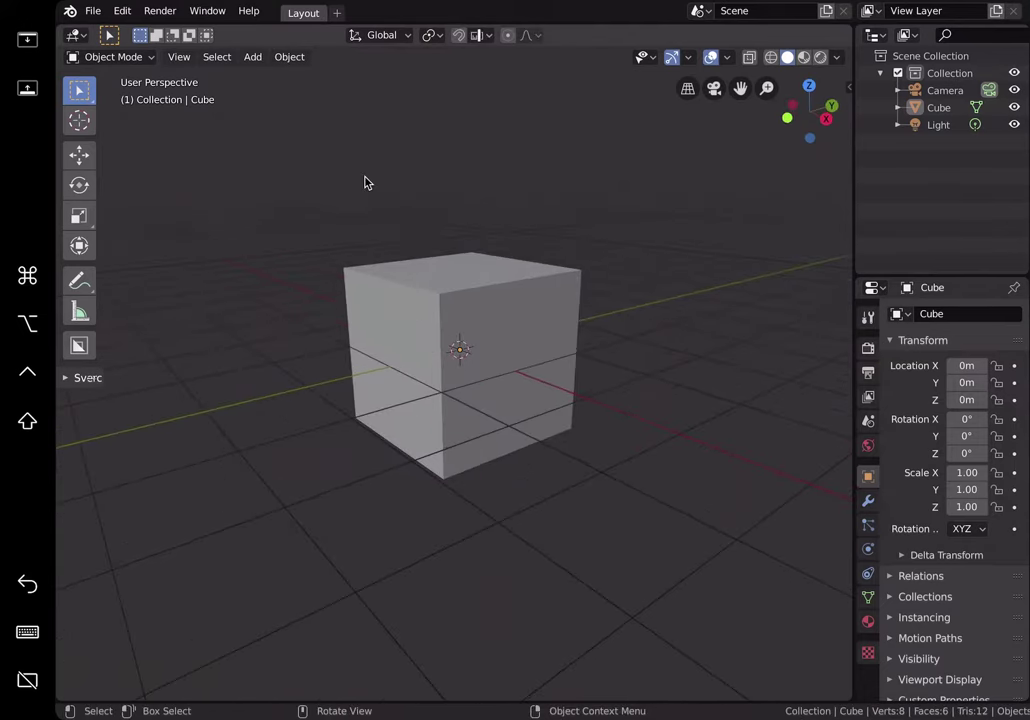
scroll(421, 253, "down", 5)
middle_click_drag(433, 266, 421, 262)
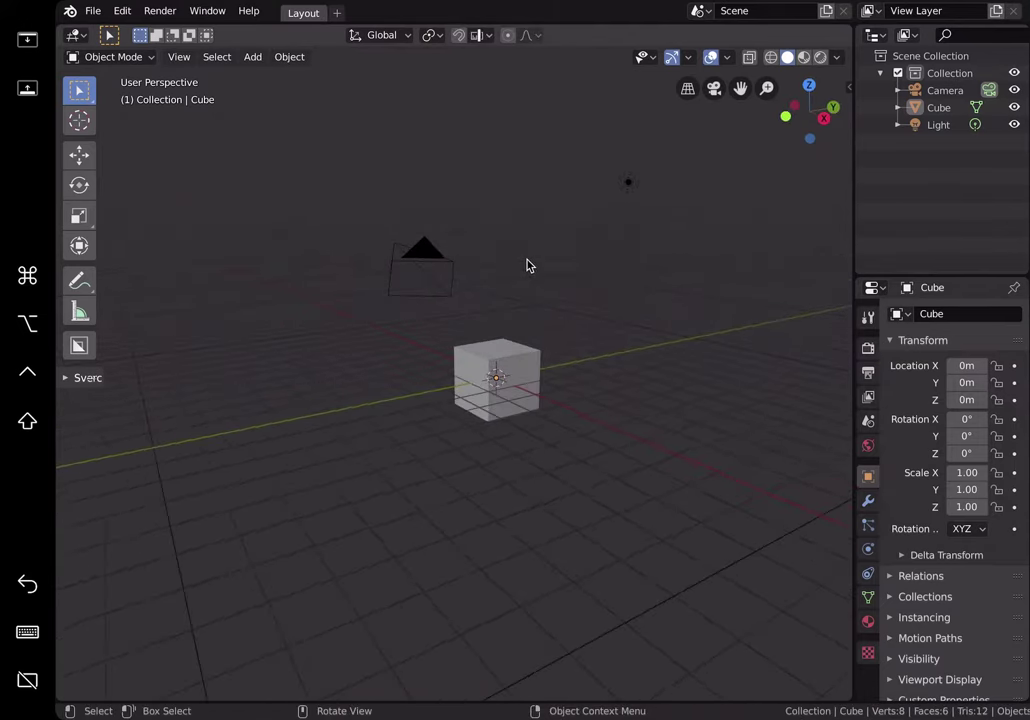
key("a")
key("x")
left_click(527, 264)
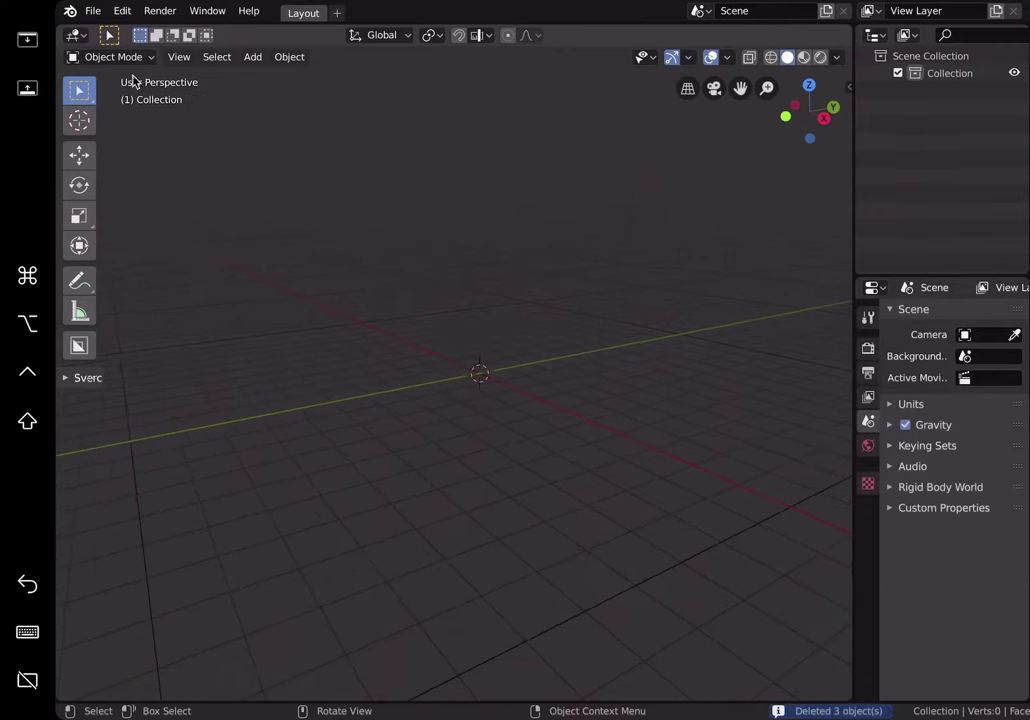
- Import the chimp FBX from the Downloads subfolder BLEND_Chimp_Animated/cadnav.com_model/Models_E0403A007 into the scene
left_click(92, 11)
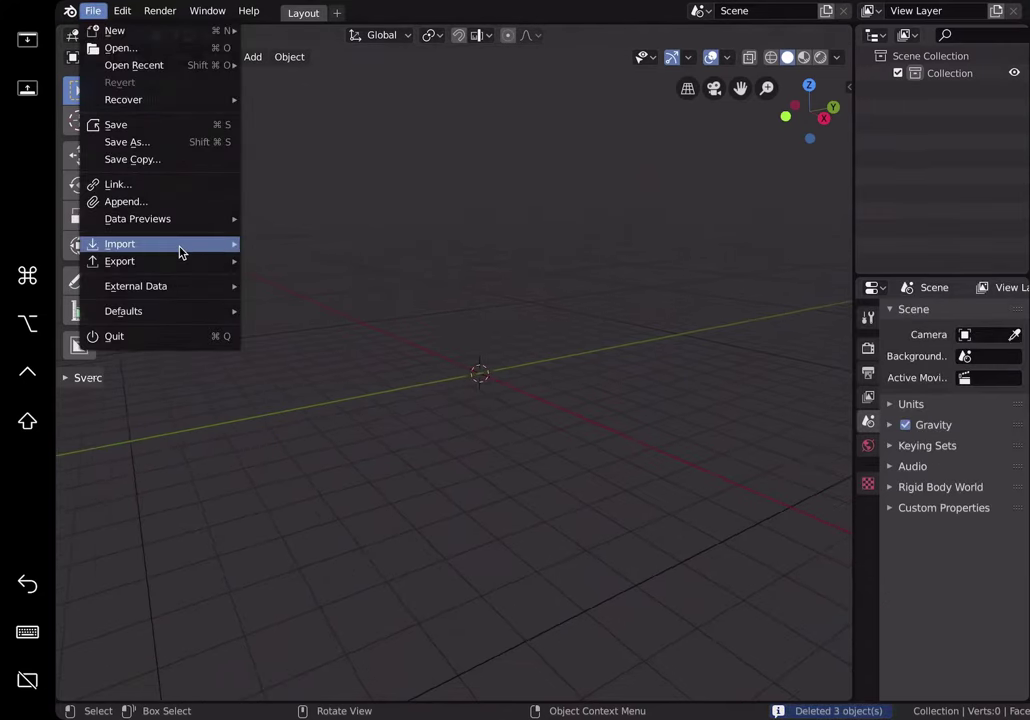
mouse_move(181, 253)
left_click(277, 277)
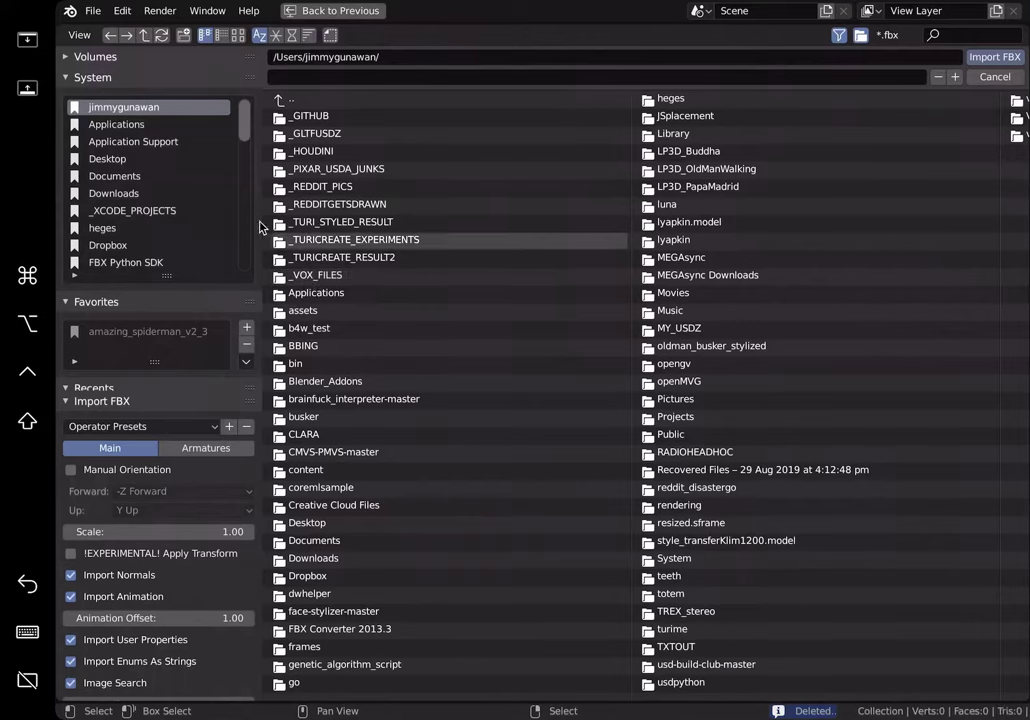
left_click(186, 195)
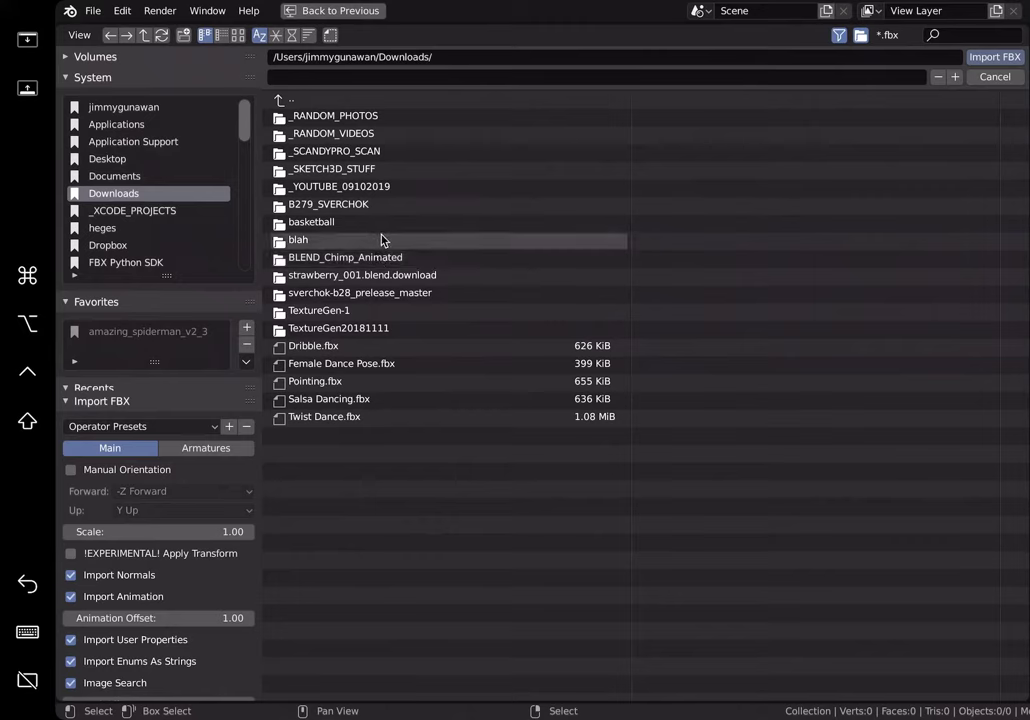
double_click(386, 261)
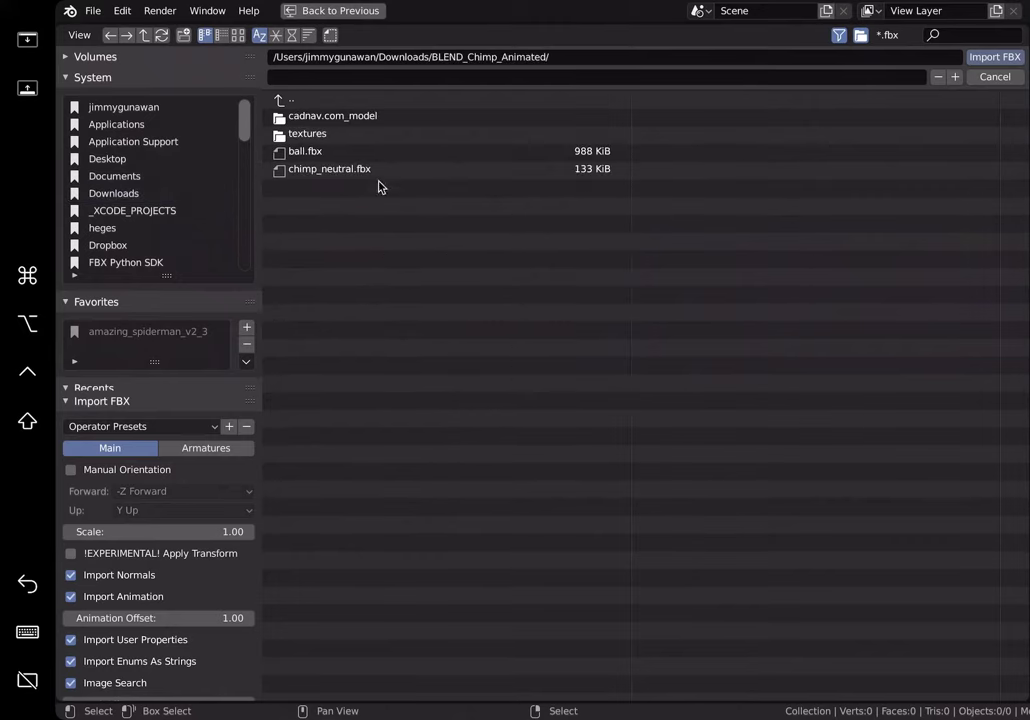
double_click(325, 117)
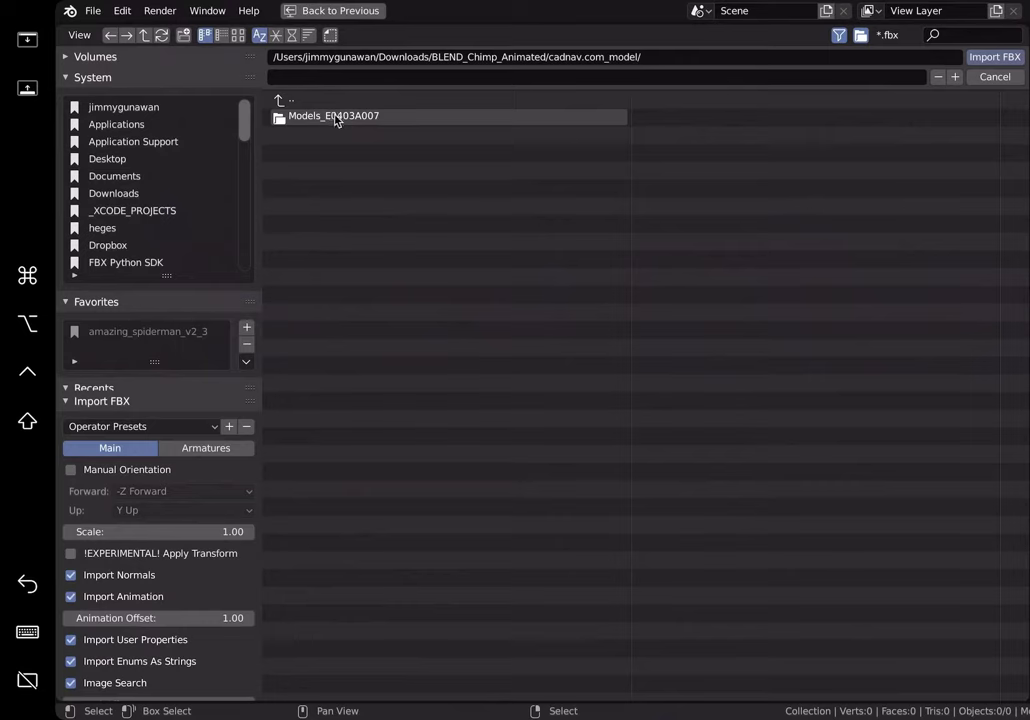
double_click(338, 117)
left_click(535, 117)
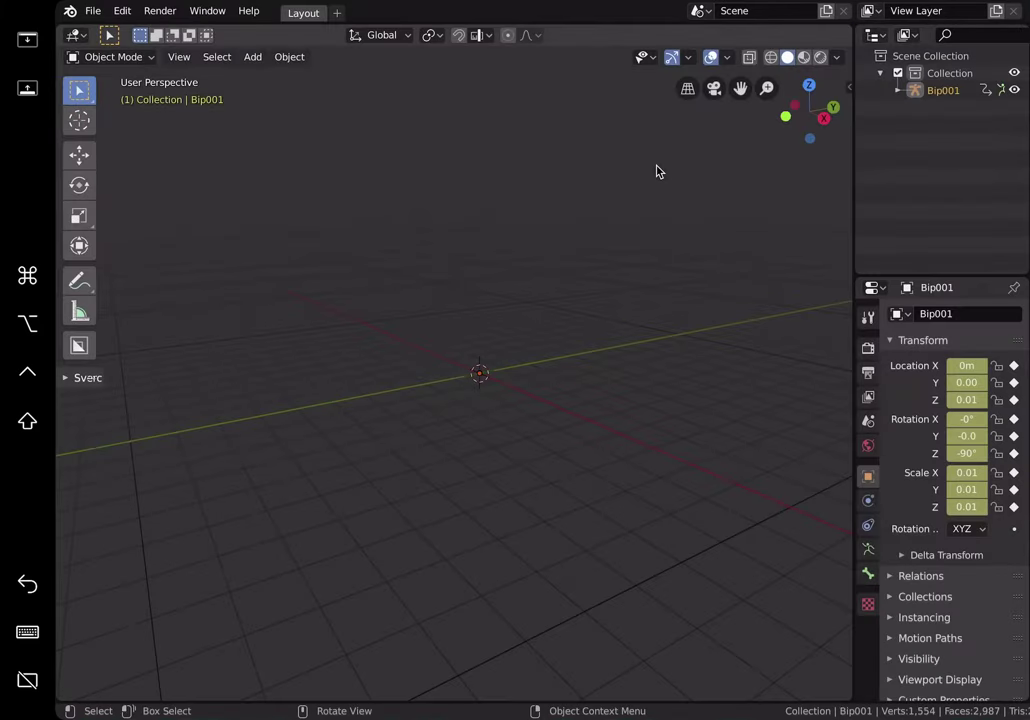
- Clear the scale keyframes of the imported Bip001 armature and set its scale to 1 on all axes
scroll(527, 337, "down", 5)
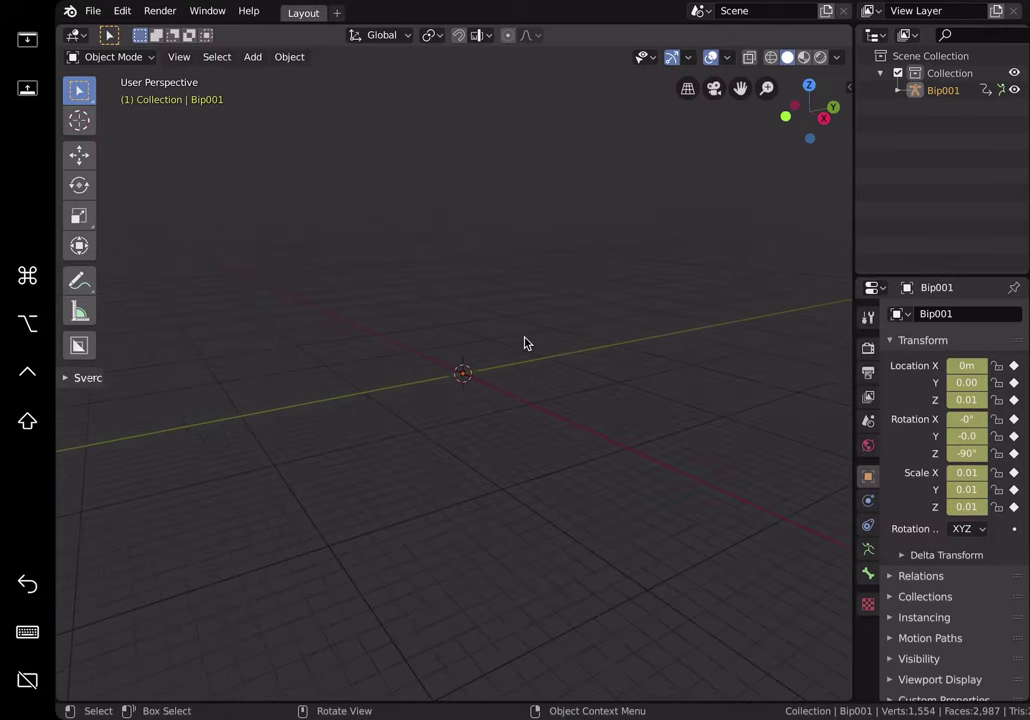
scroll(530, 333, "up", 4)
middle_click_drag(535, 332, 499, 313, "shift")
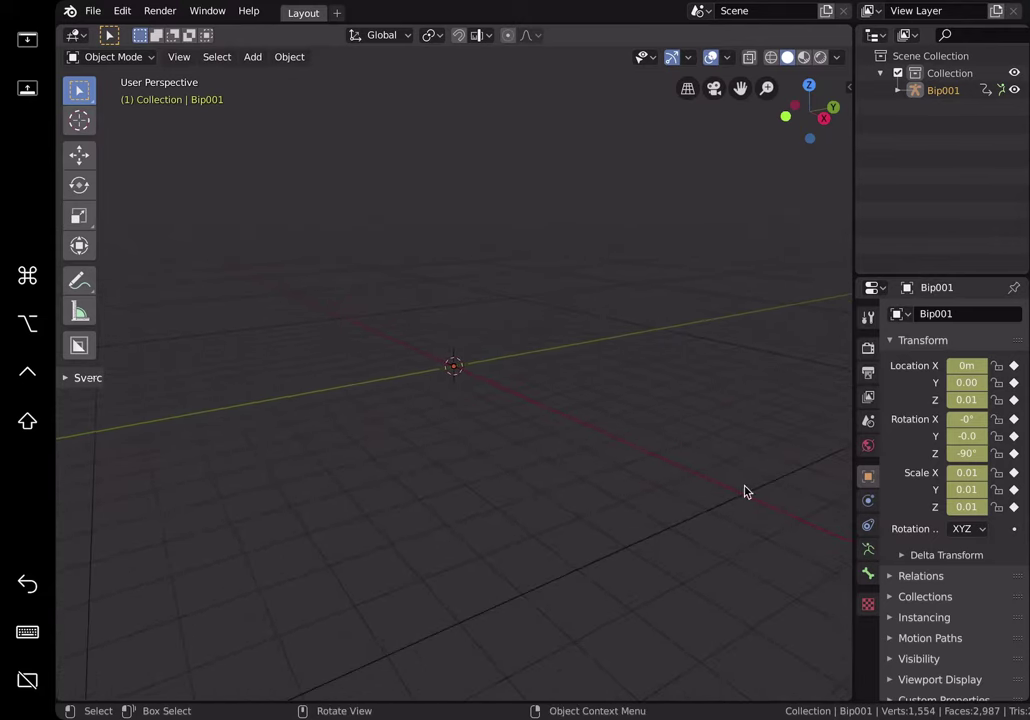
left_click_drag(855, 410, 745, 440)
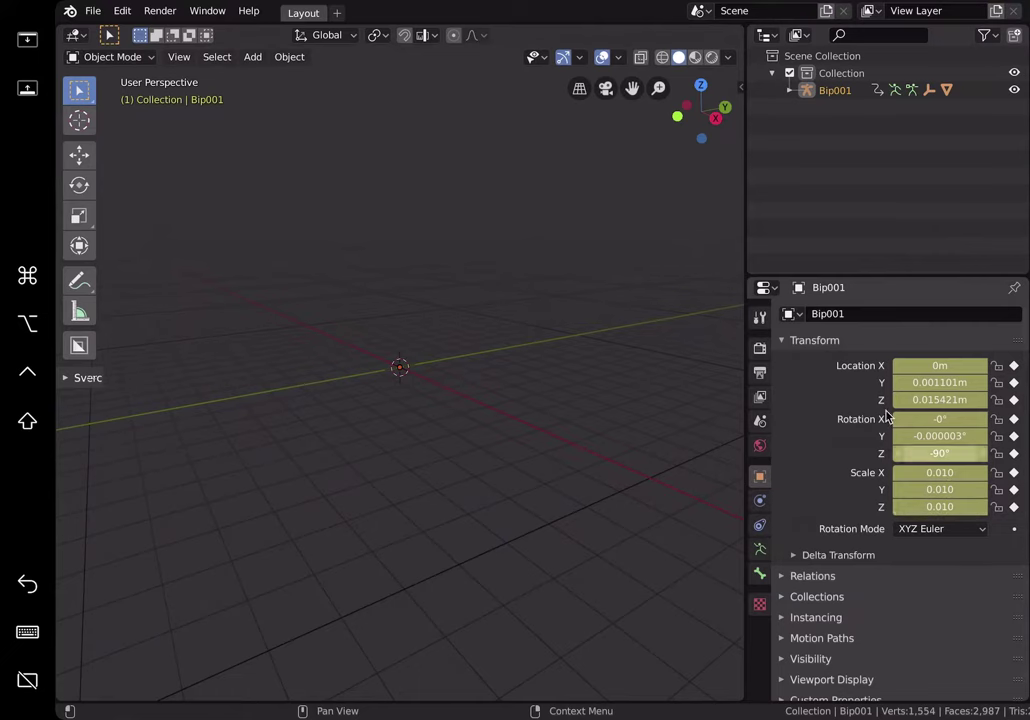
left_click(740, 87)
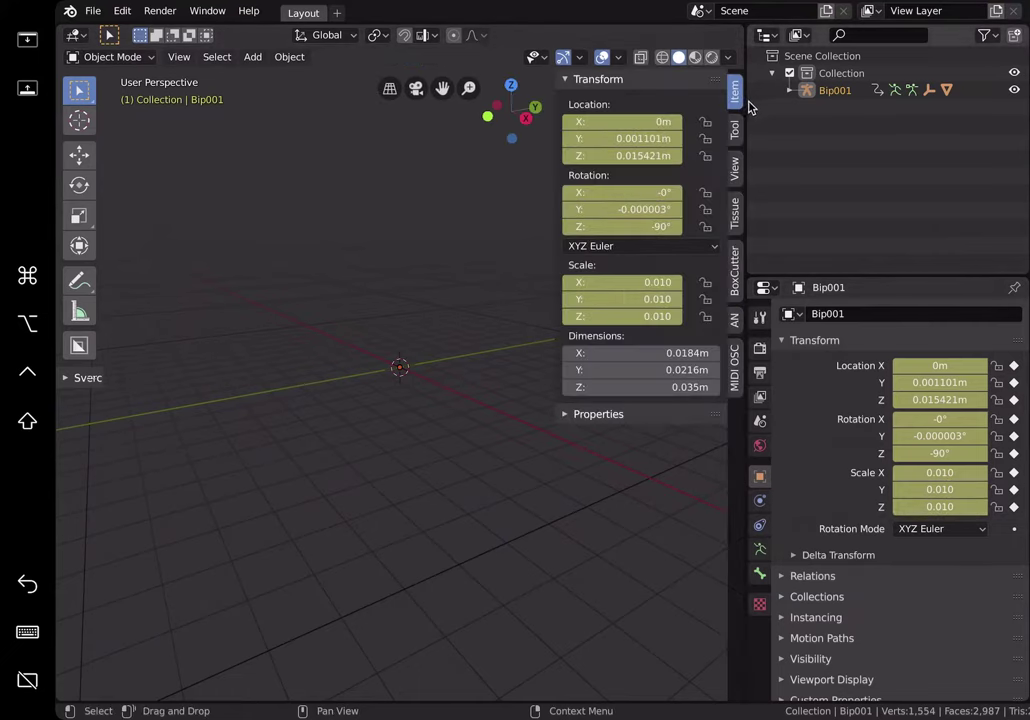
right_click(637, 302)
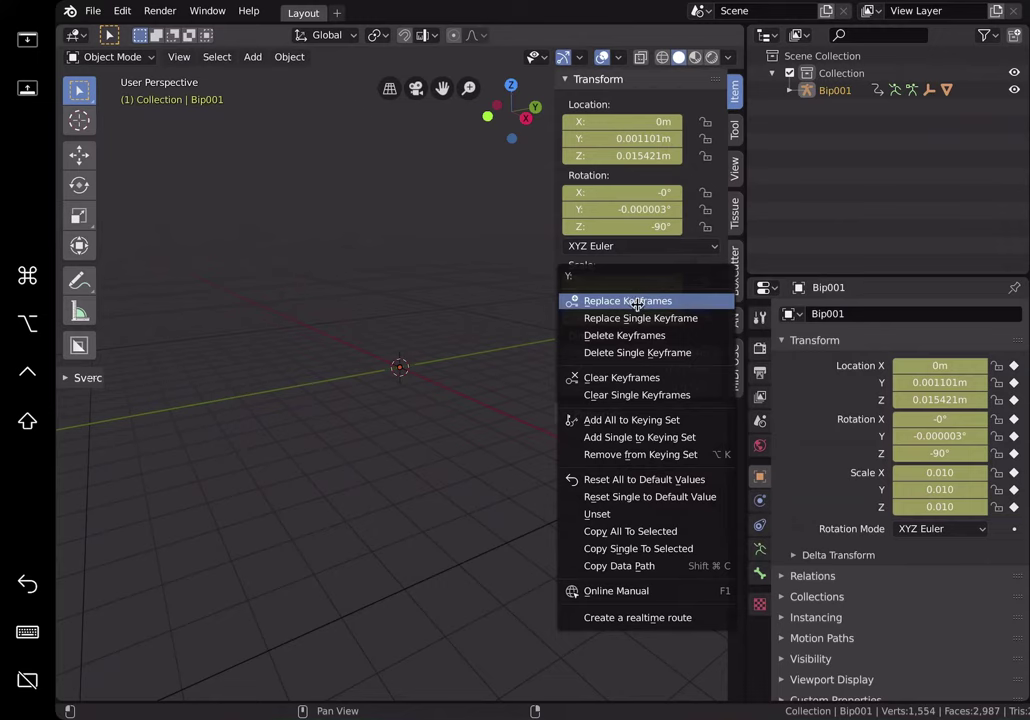
left_click(642, 378)
left_click(631, 284)
type("1")
key("Return")
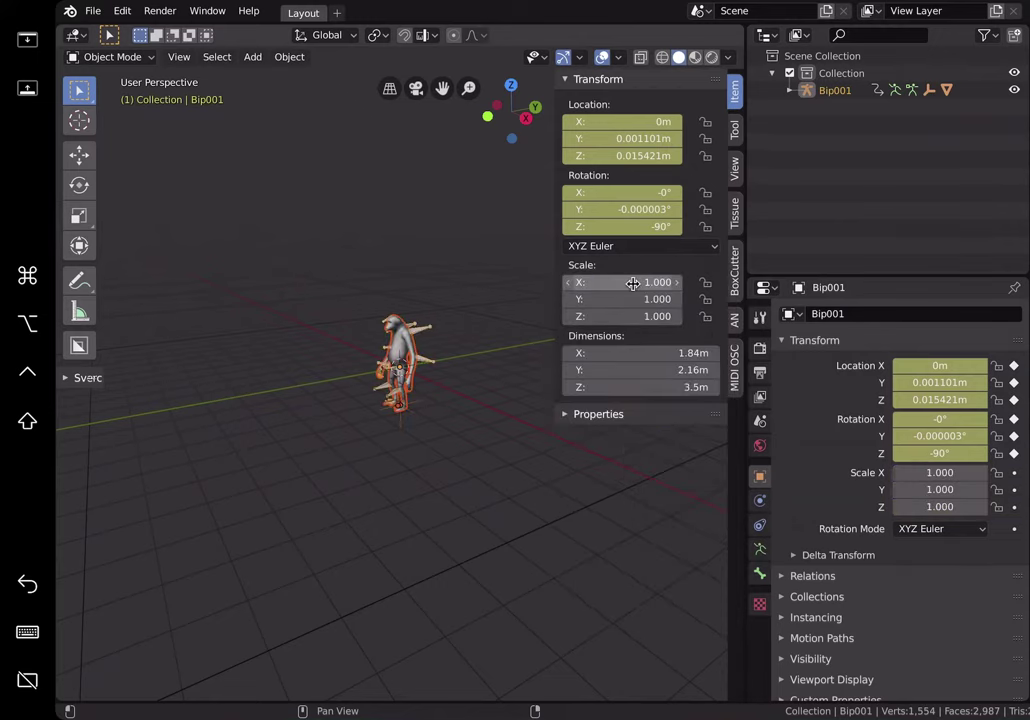
- Inspect the chimp and its bones up close and display the viewport in Rendered shading
middle_click_drag(430, 269, 278, 347)
middle_click_drag(190, 352, 374, 366, "shift")
scroll(418, 338, "up", 4)
scroll(375, 365, "up", 3)
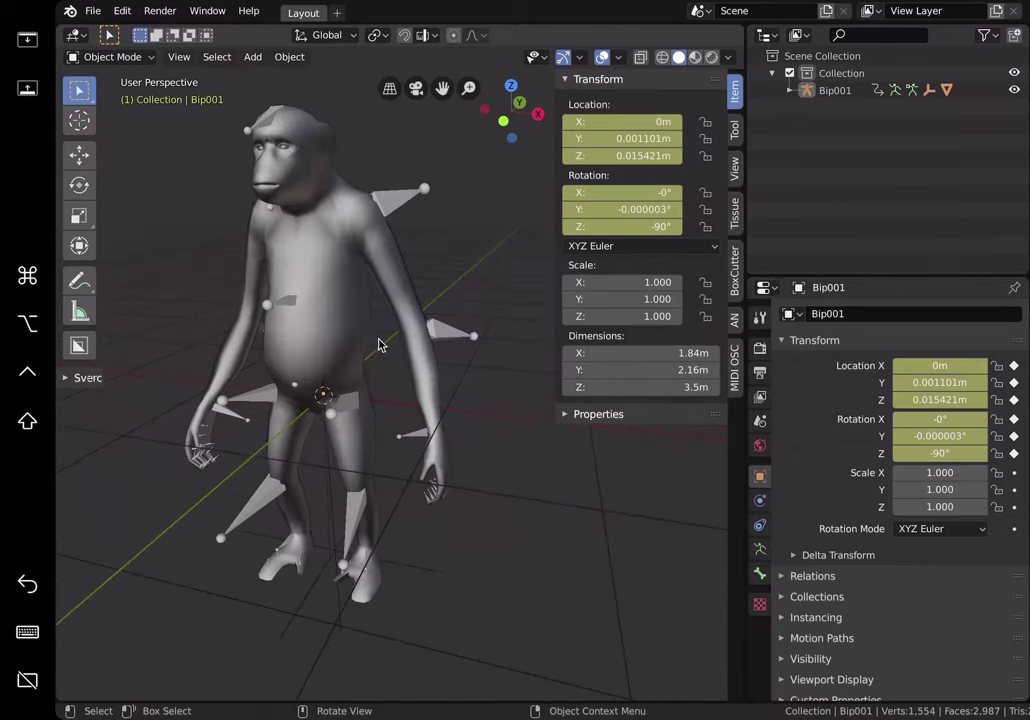
scroll(379, 345, "down", 2)
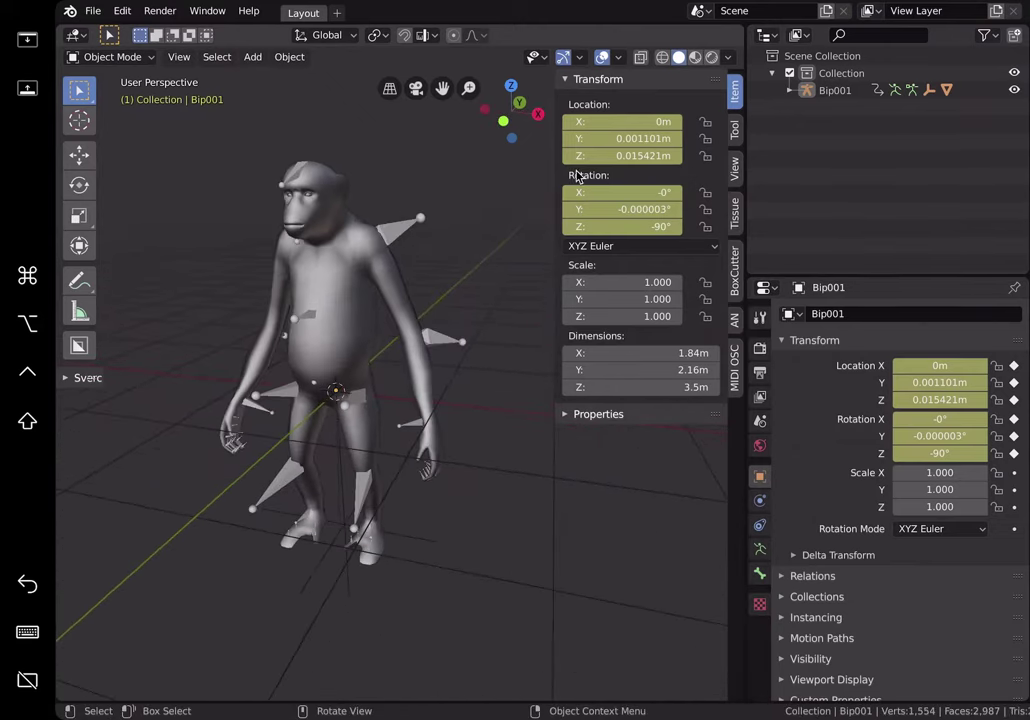
left_click(712, 57)
middle_click_drag(418, 310, 396, 306)
- Add a Sun light and rotate it freely to light the chimp
key("shift+a")
mouse_move(420, 500)
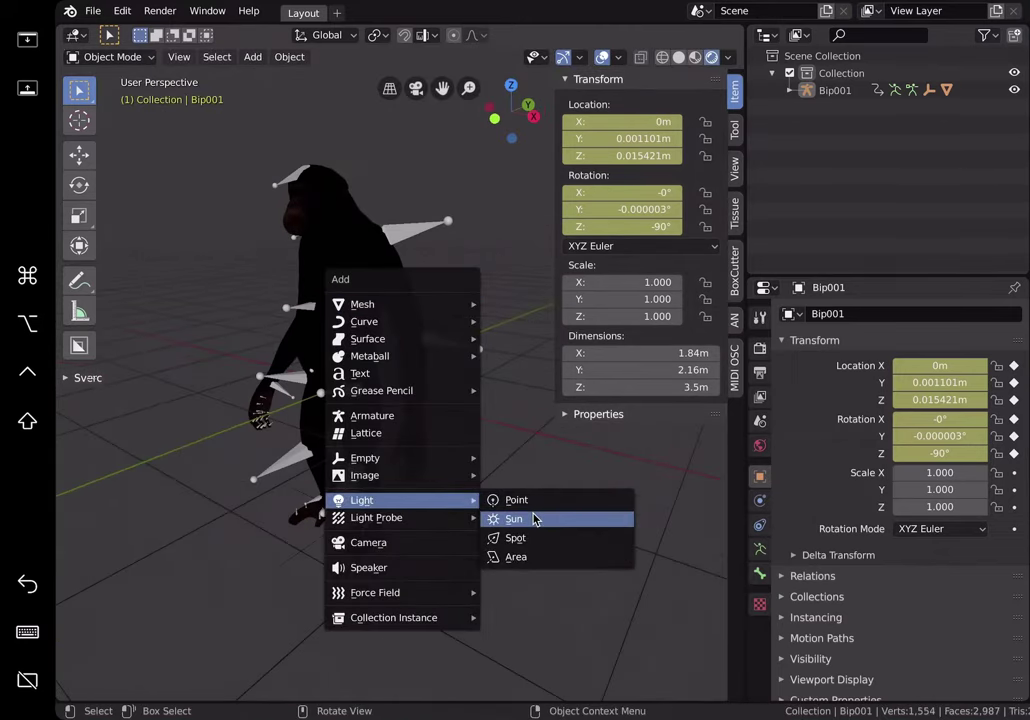
left_click(536, 519)
key("r")
key("r")
left_click(511, 490)
middle_click_drag(489, 321, 472, 295)
- Select the Bip001 armature, split the 3D viewport horizontally and make the lower area a Timeline showing its full keyframe range
left_click(476, 342)
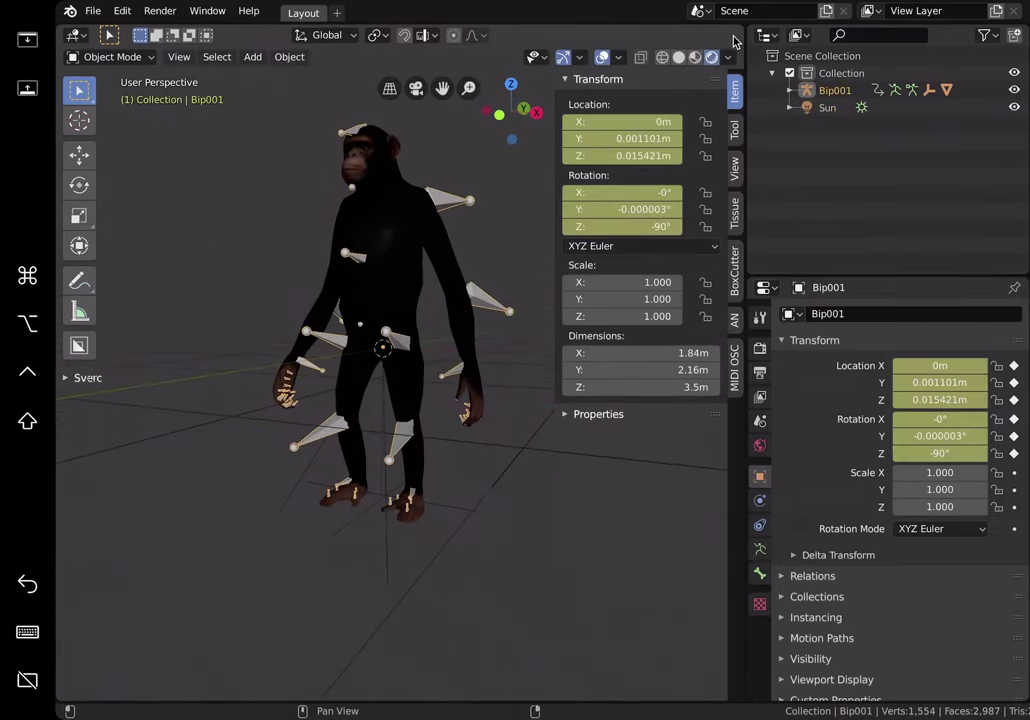
mouse_move(740, 40)
left_mouse_down()
mouse_move(700, 490)
mouse_move(680, 582)
left_mouse_up()
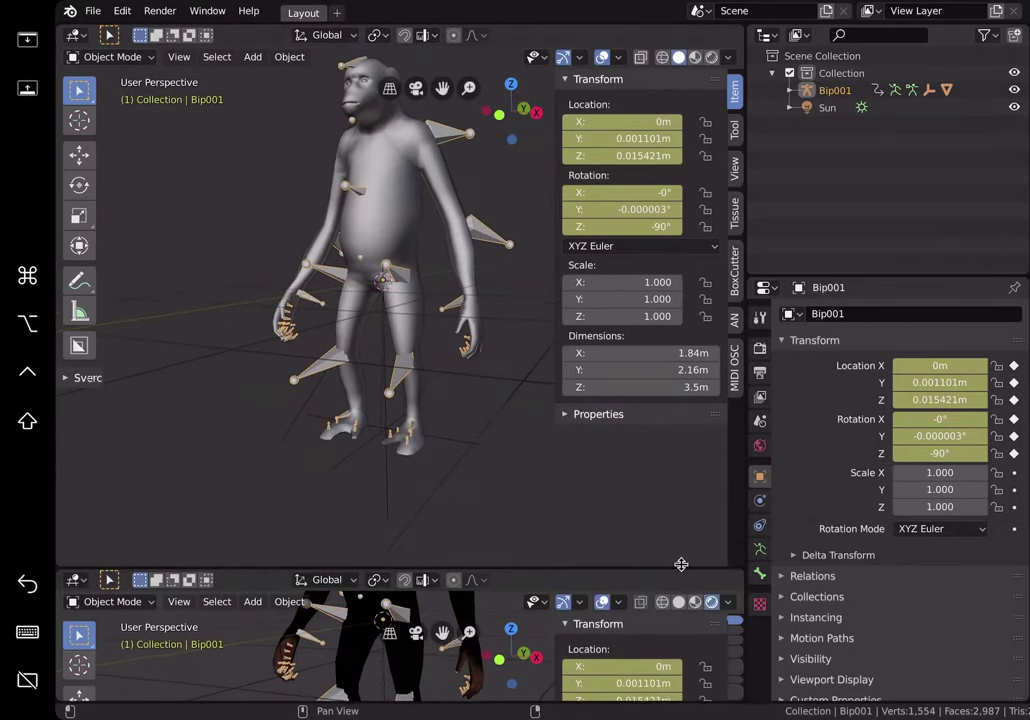
left_click(80, 580)
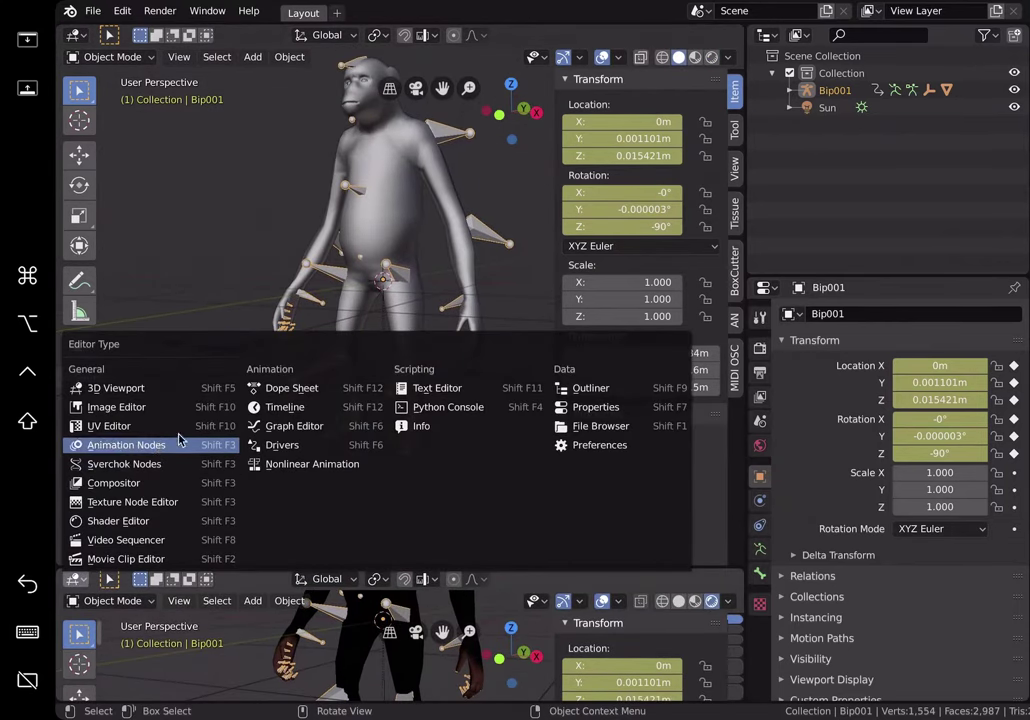
left_click(268, 407)
scroll(291, 615, "down", 9)
middle_click_drag(325, 620, 407, 622)
- Scrub to the beginning and play back the chimp's built-in animation to review its motion
left_click_drag(403, 601, 366, 596)
key("space")
left_click(358, 580)
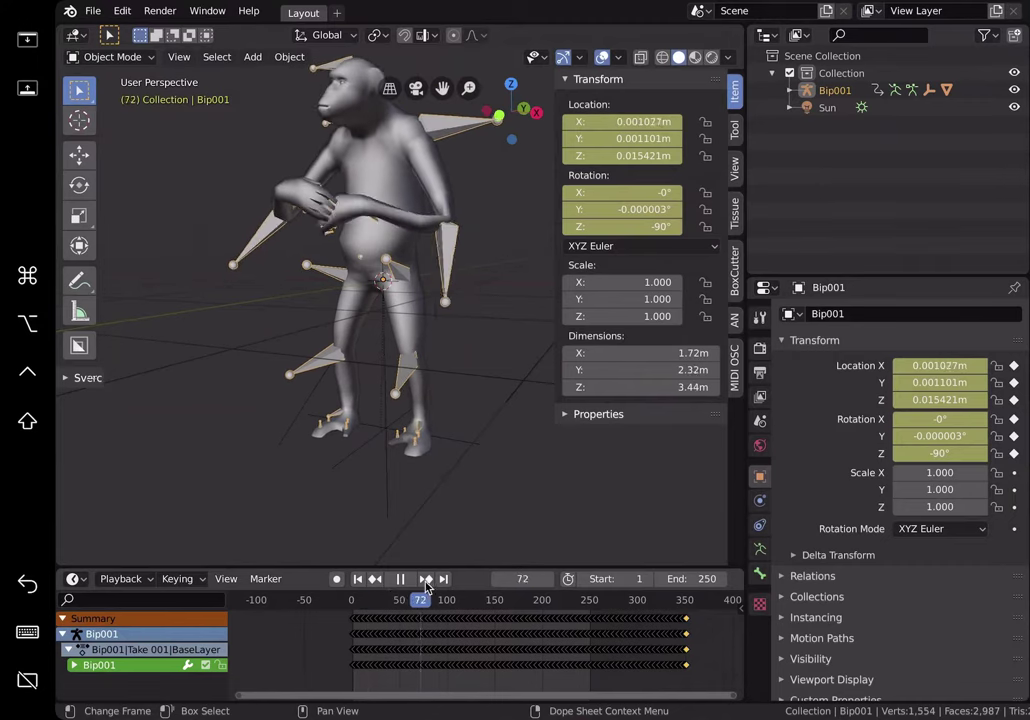
key("space")
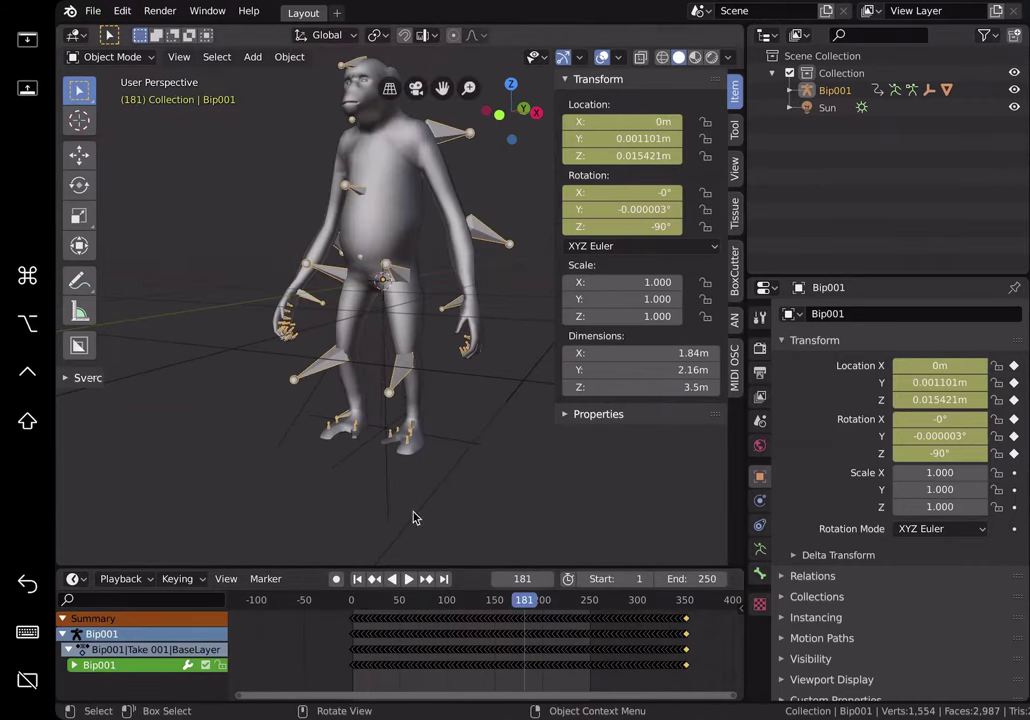
left_click_drag(432, 597, 352, 596)
key("space")
key("space")
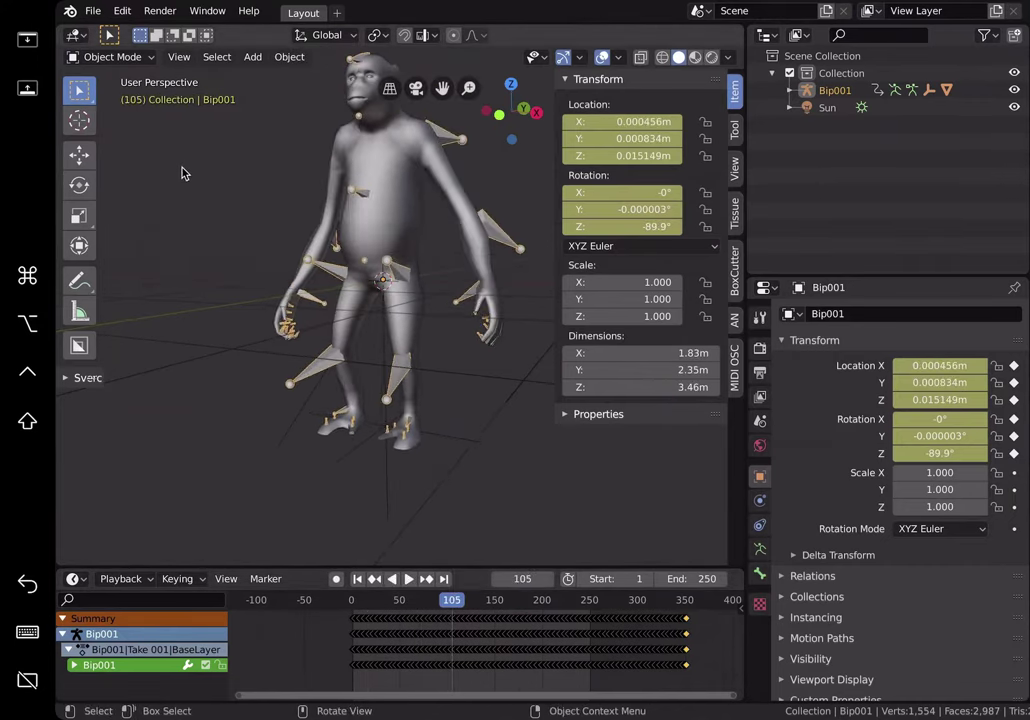
- Change the lower area to a Graph Editor, delete all of Bip001's animation curves, and scrub to frame 47 to check the pose
left_click(75, 36)
left_click(76, 37)
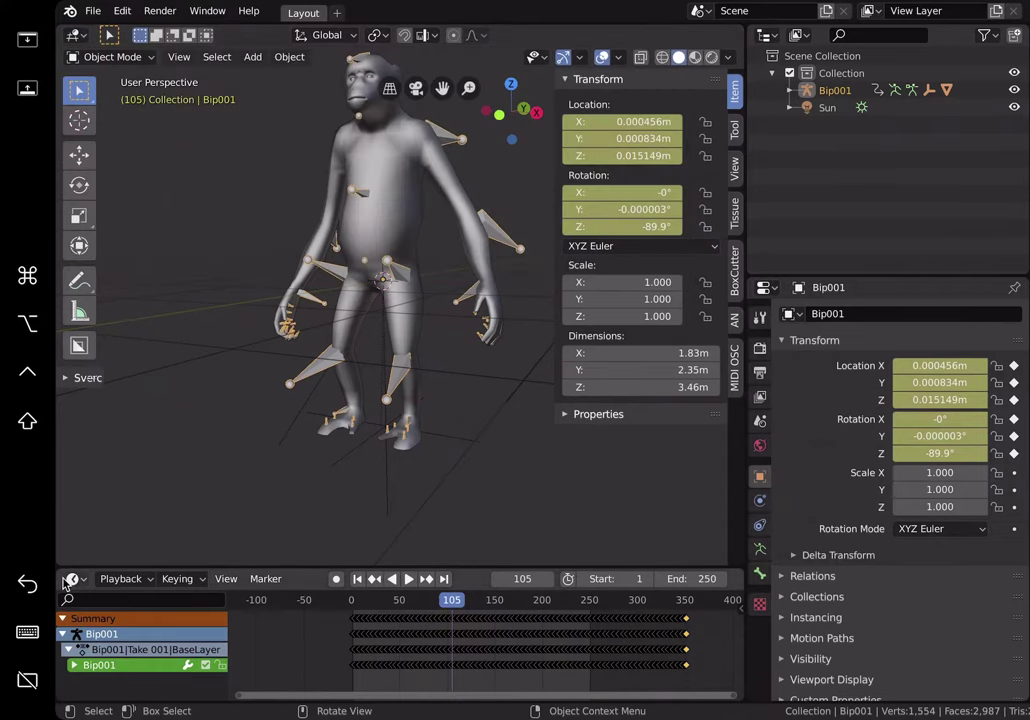
left_click(72, 580)
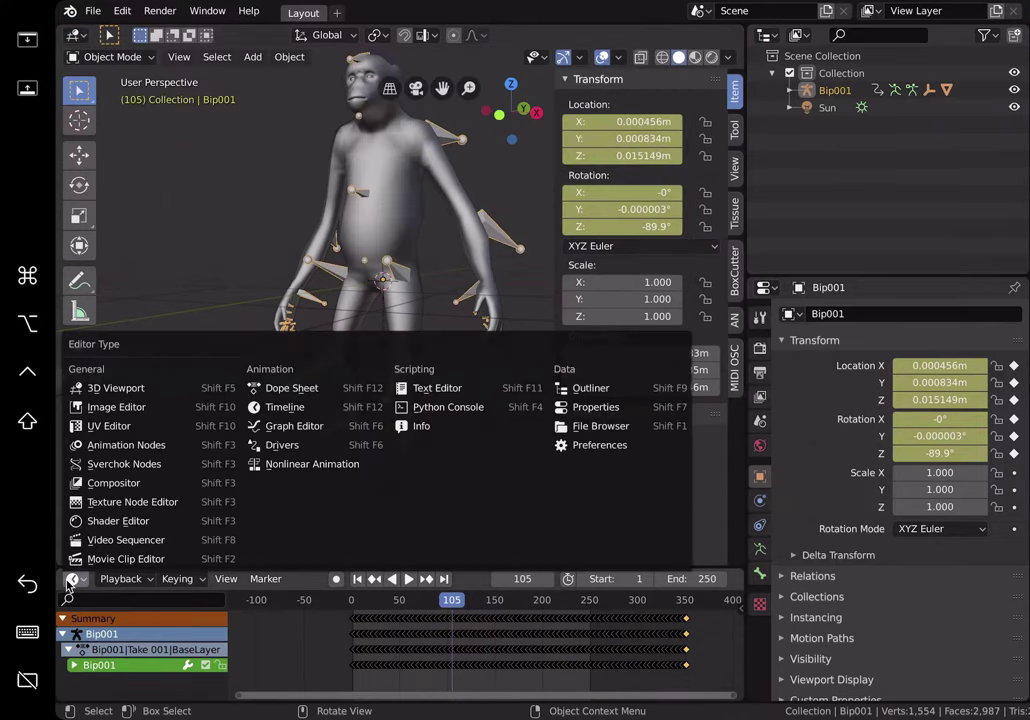
left_click(294, 426)
left_click(489, 655)
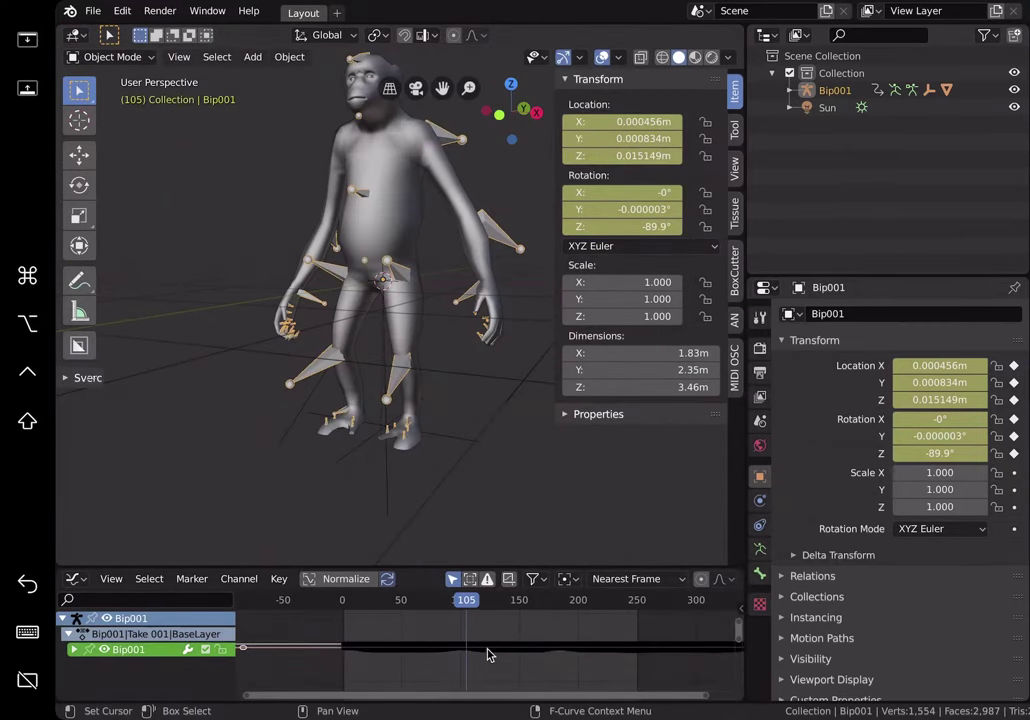
key("a")
key("x")
left_click(476, 645)
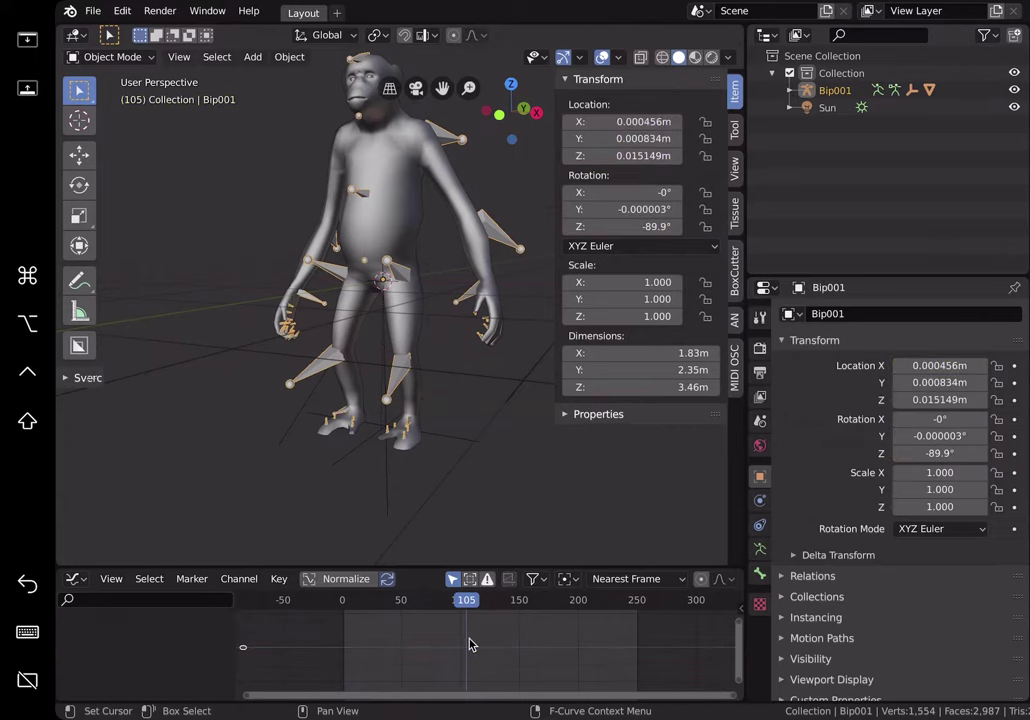
left_click_drag(368, 617, 398, 601)
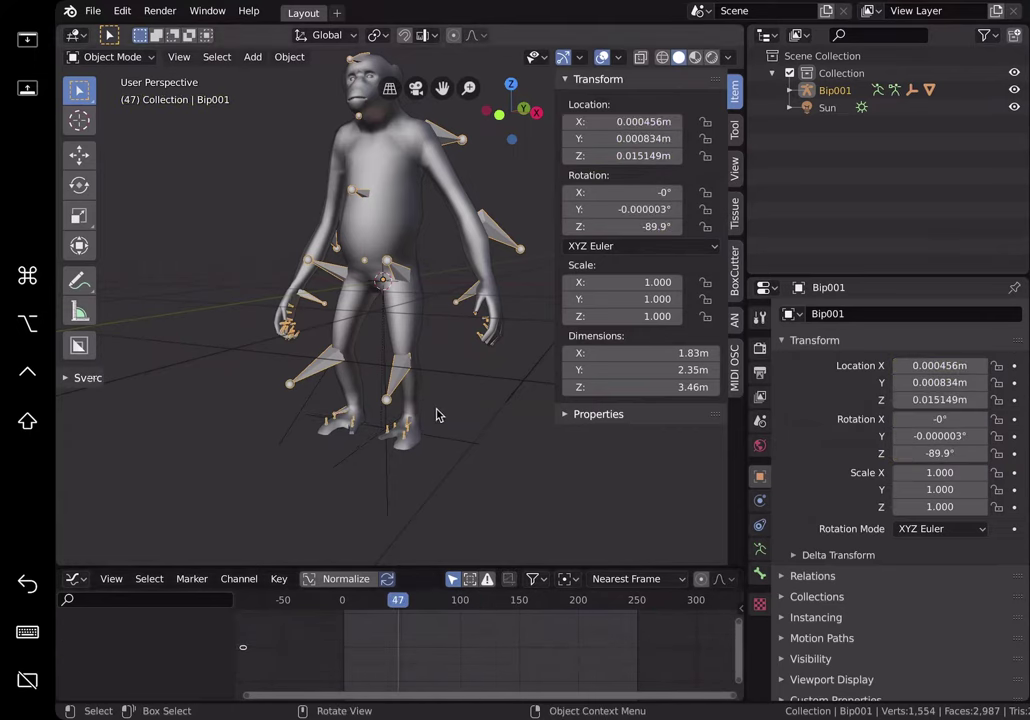
- Put the Bip001 armature in Pose Mode, inspect its bones from other angles, and return to Object Mode with the armature selected
middle_click_drag(486, 260, 426, 267)
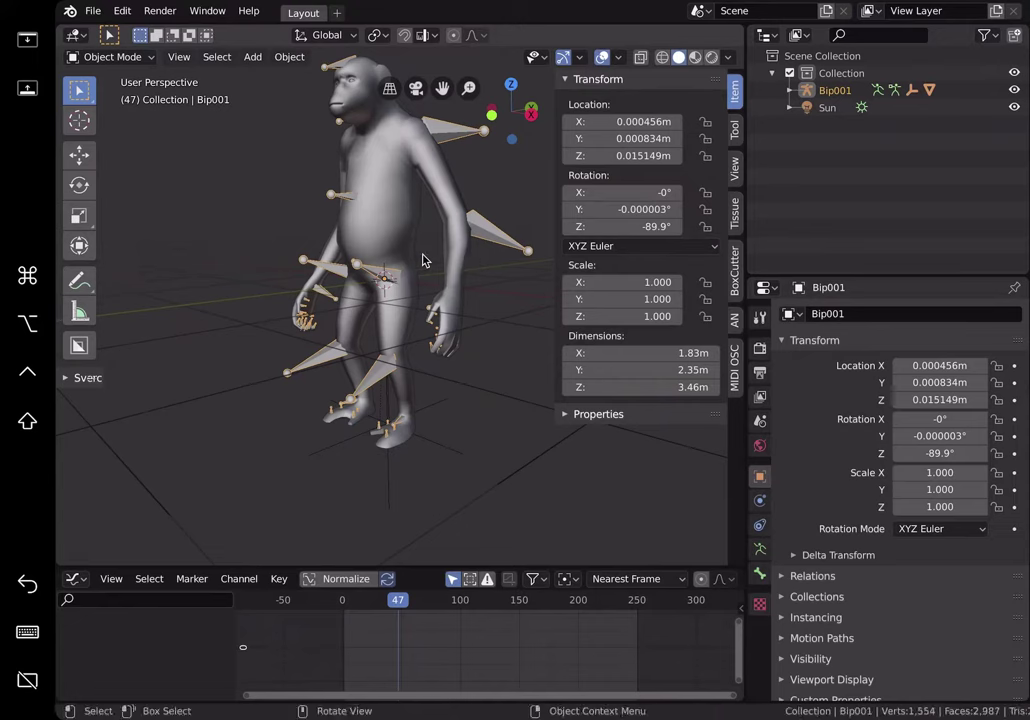
left_click(140, 58)
left_click(122, 113)
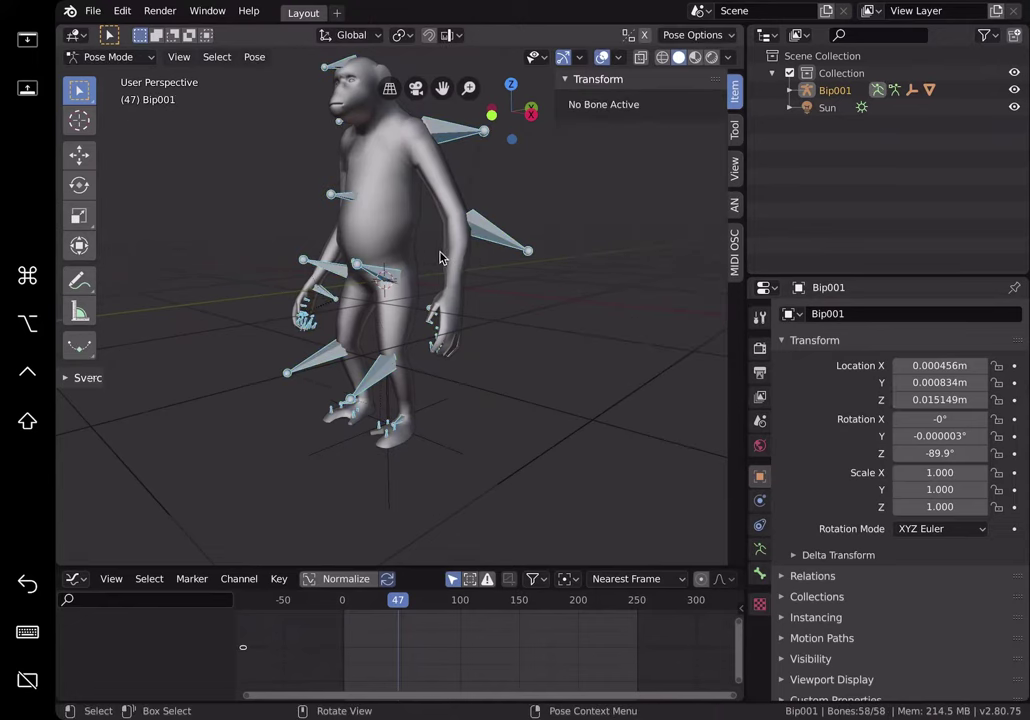
scroll(516, 273, "down", 2)
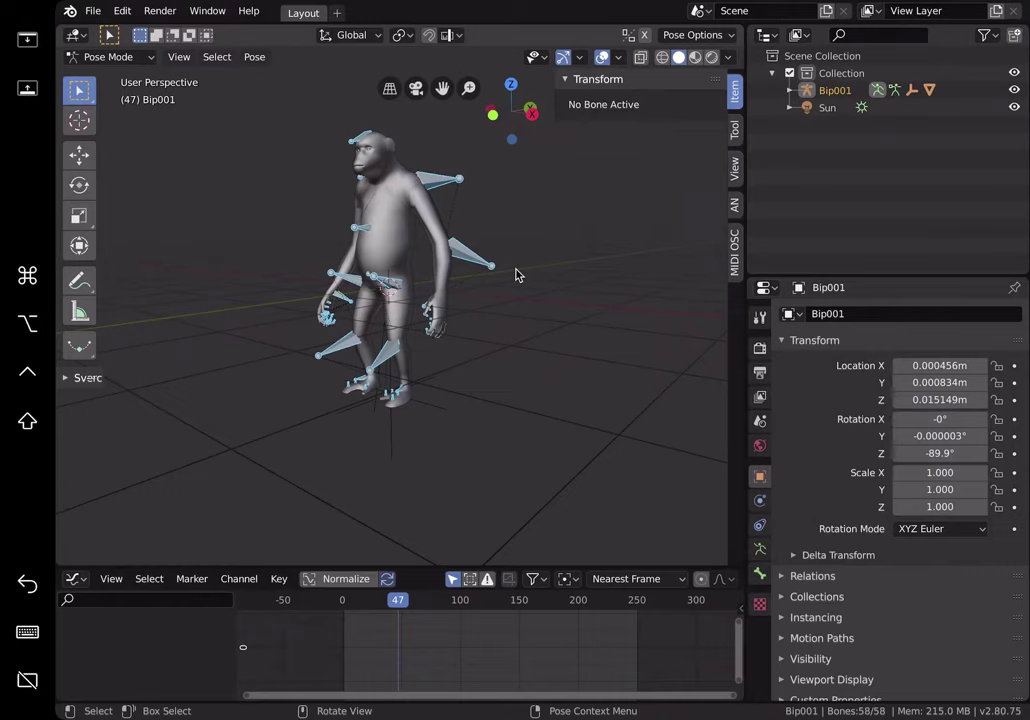
mouse_move(516, 273)
middle_mouse_down()
mouse_move(506, 280)
mouse_move(549, 274)
mouse_move(503, 280)
middle_mouse_up()
key("ctrl+Tab")
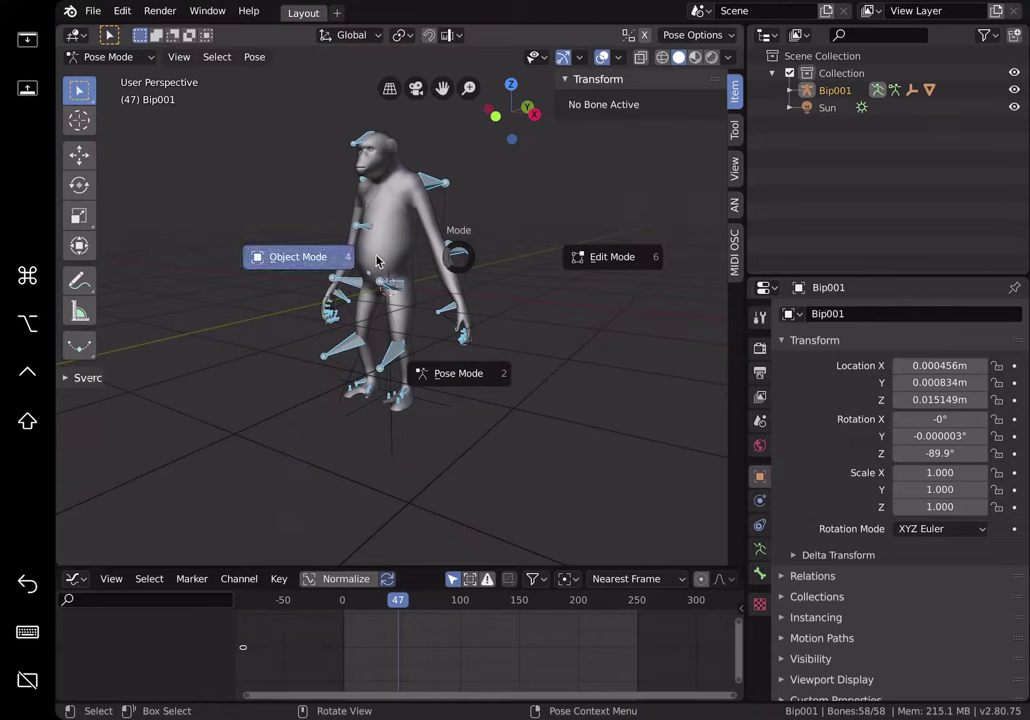
middle_click_drag(423, 257, 333, 254)
middle_click_drag(425, 293, 420, 298)
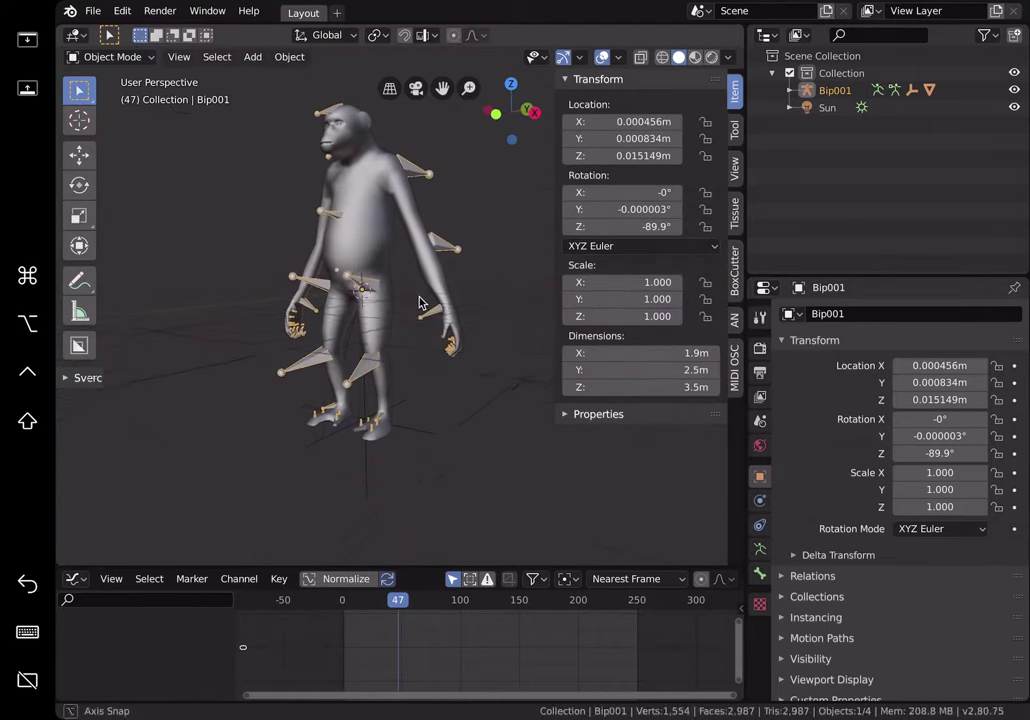
left_click(397, 427)
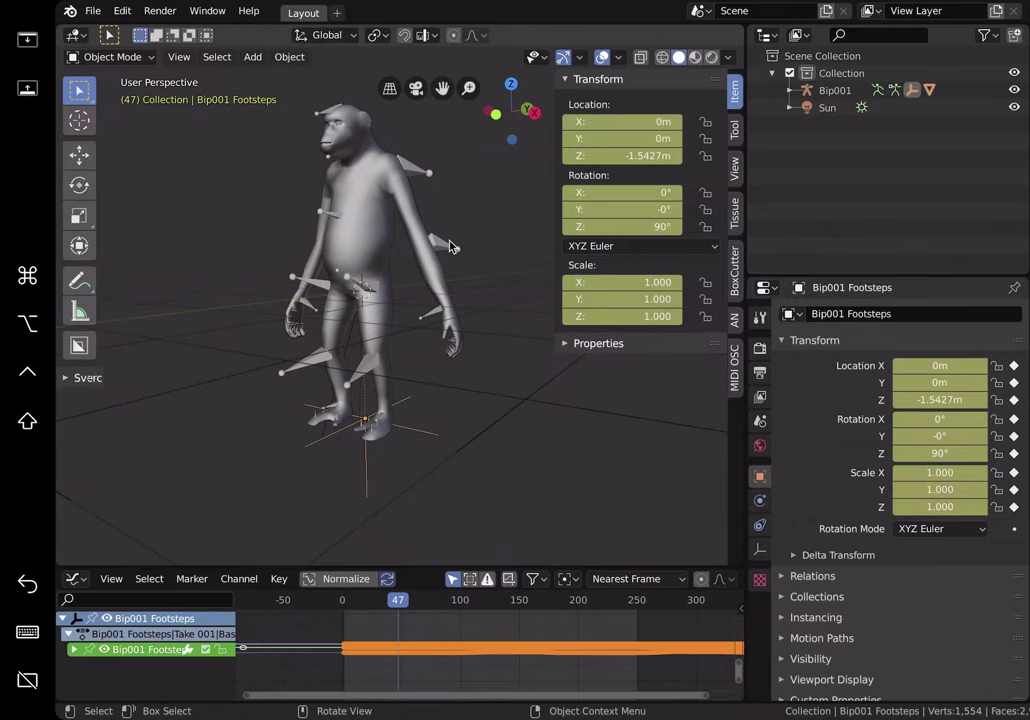
left_click(450, 246)
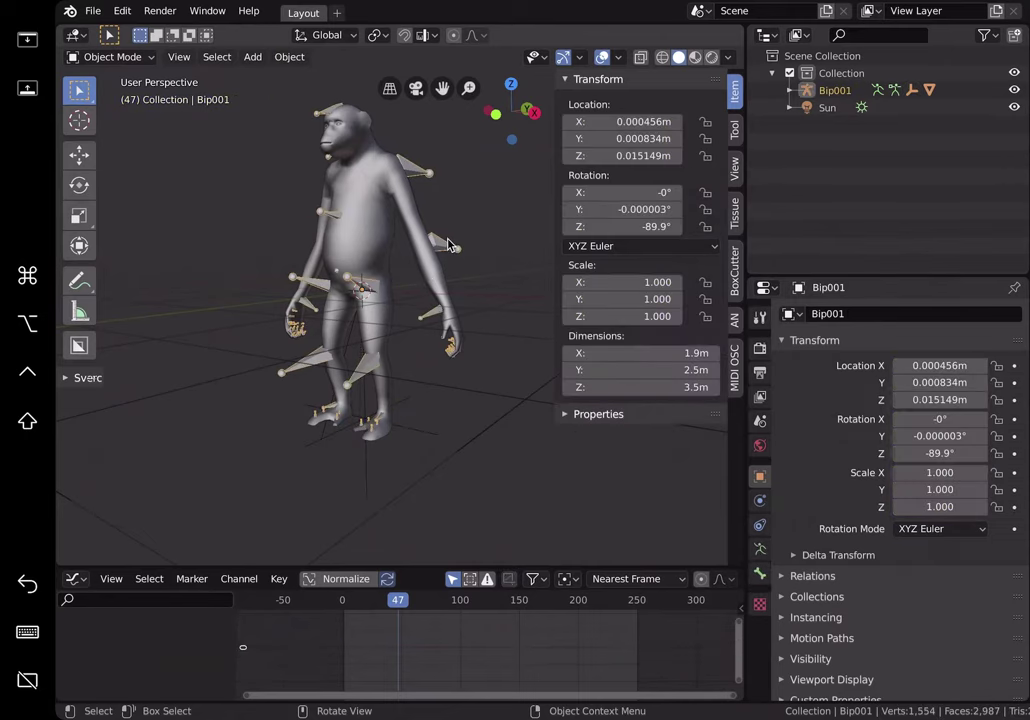
- Switch to Safari and open the Mixamo website
key("ctrl+Up")
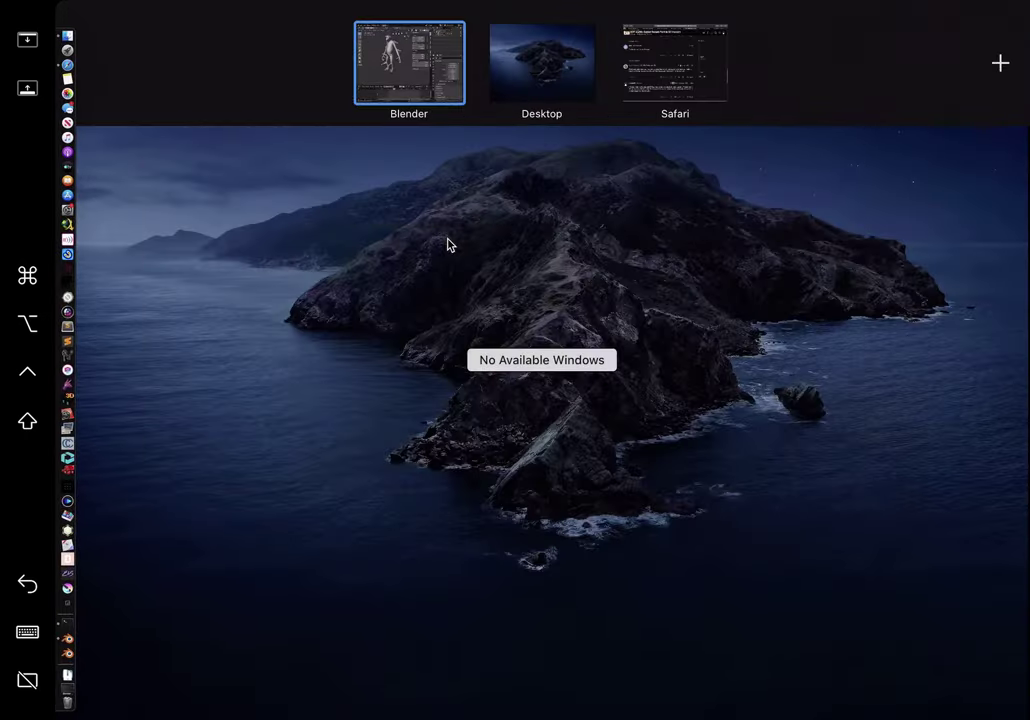
left_click(436, 95)
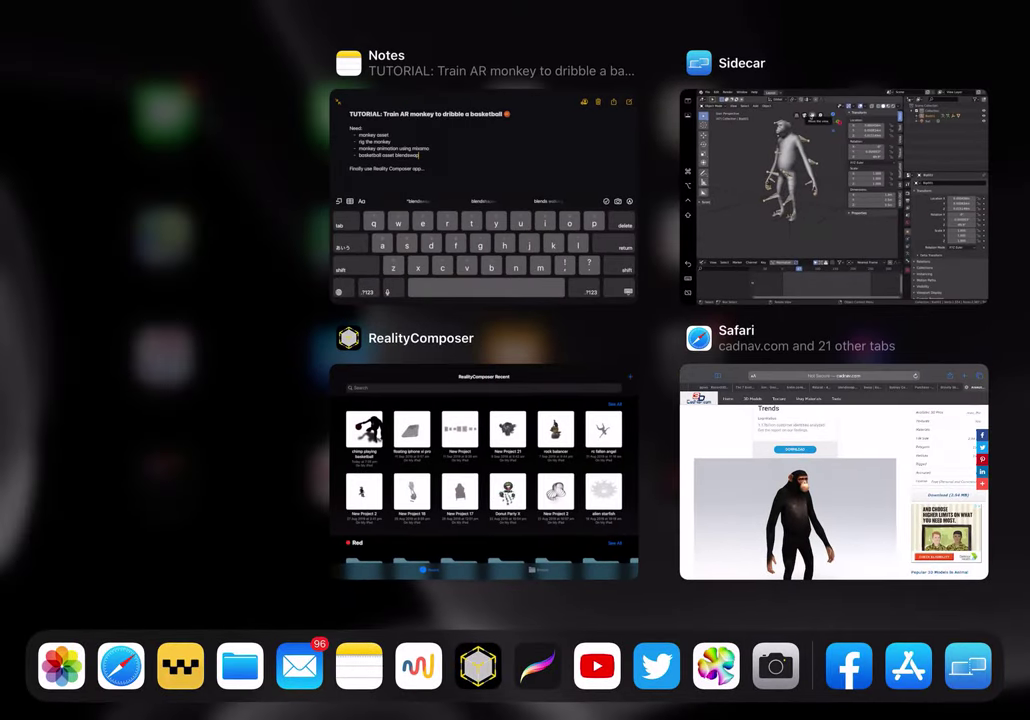
left_click(834, 471)
left_click(515, 39)
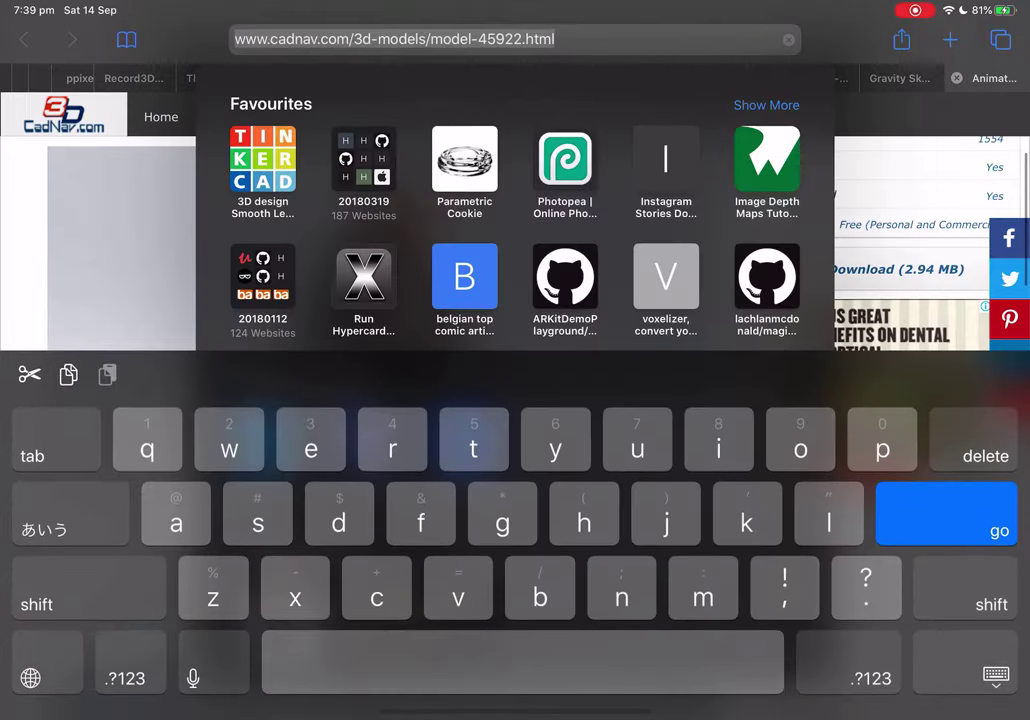
type("mixamo")
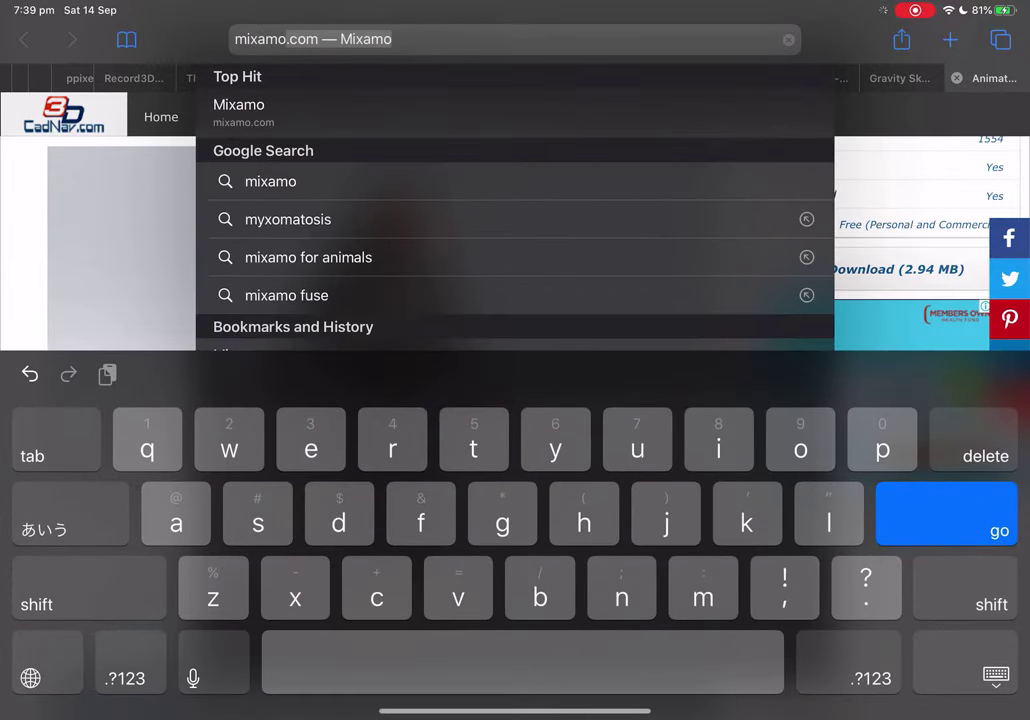
key("Return")
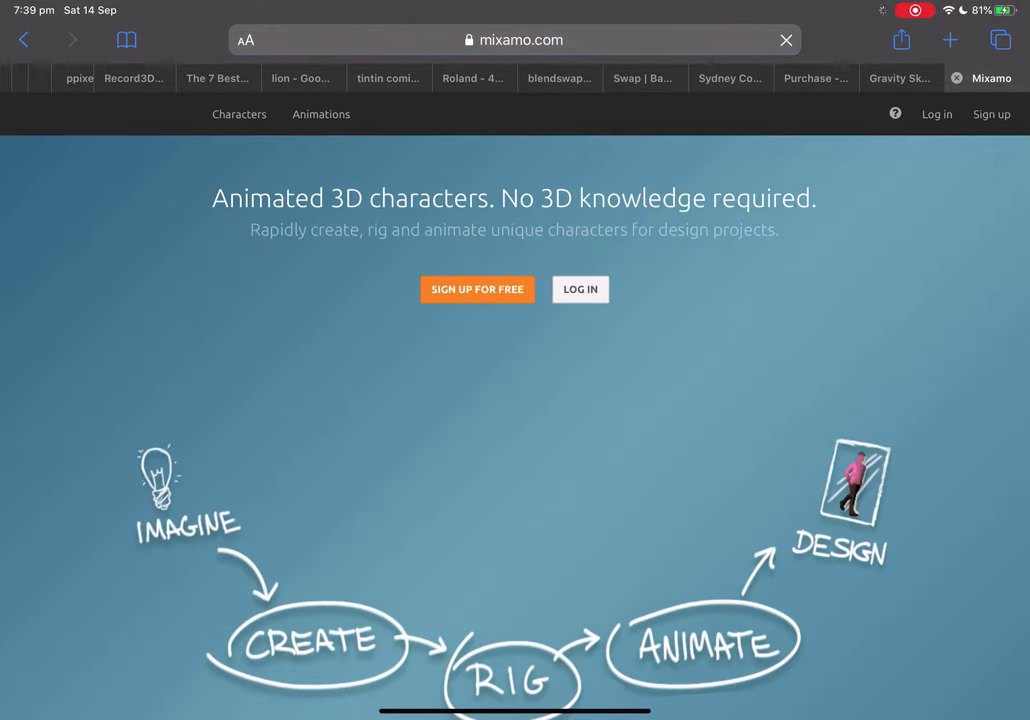
- Switch back to Blender, select the chimp's body mesh, and look over the export options
left_click_drag(515, 711, 568, 520)
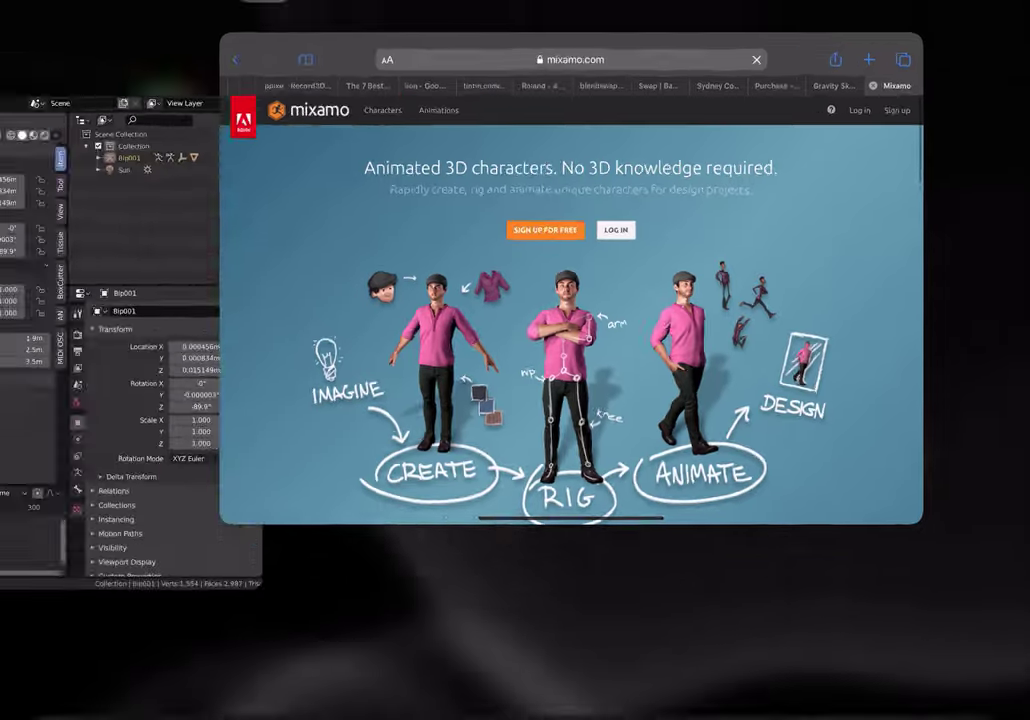
left_click(834, 472)
middle_click_drag(463, 311, 278, 165)
left_click(93, 11)
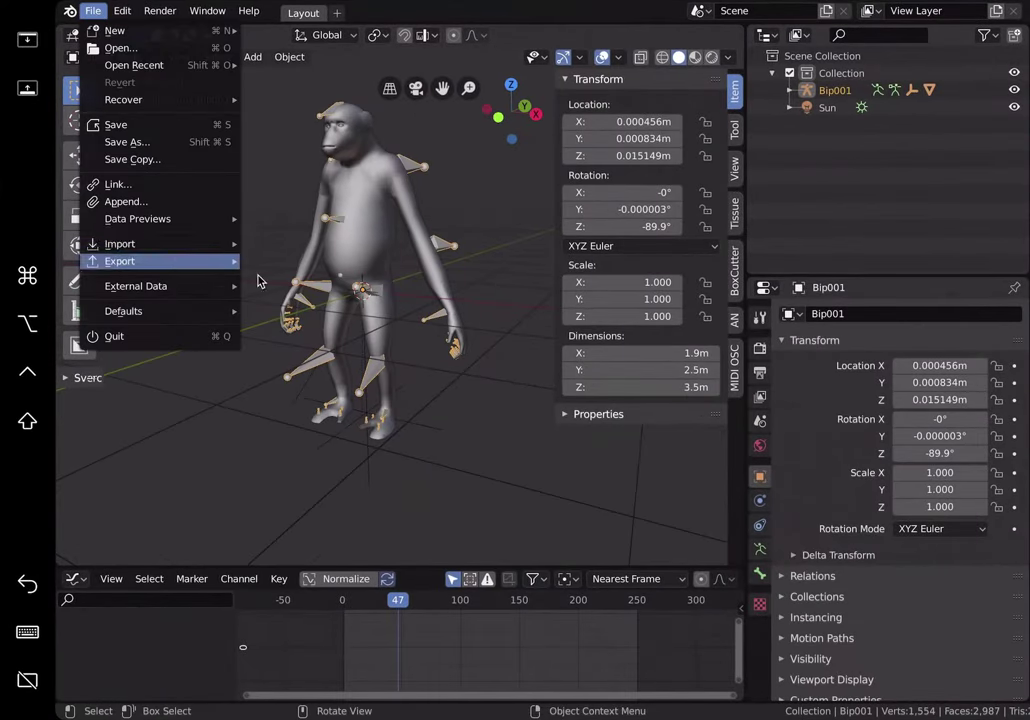
left_click(412, 197)
middle_click_drag(425, 210, 479, 205)
left_click(93, 11)
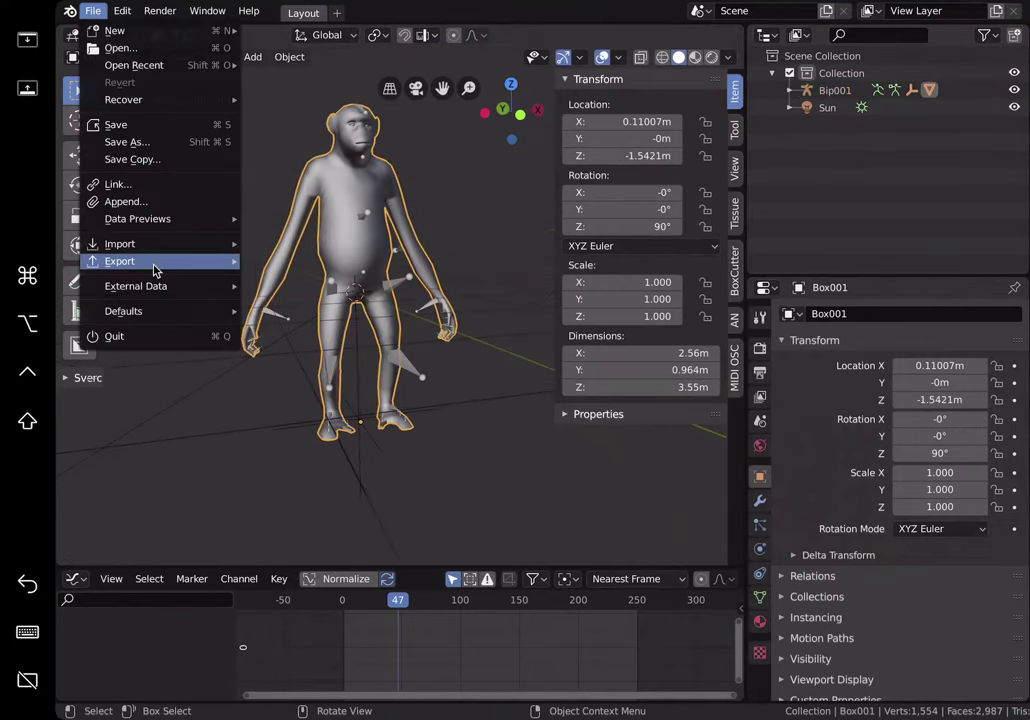
mouse_move(160, 262)
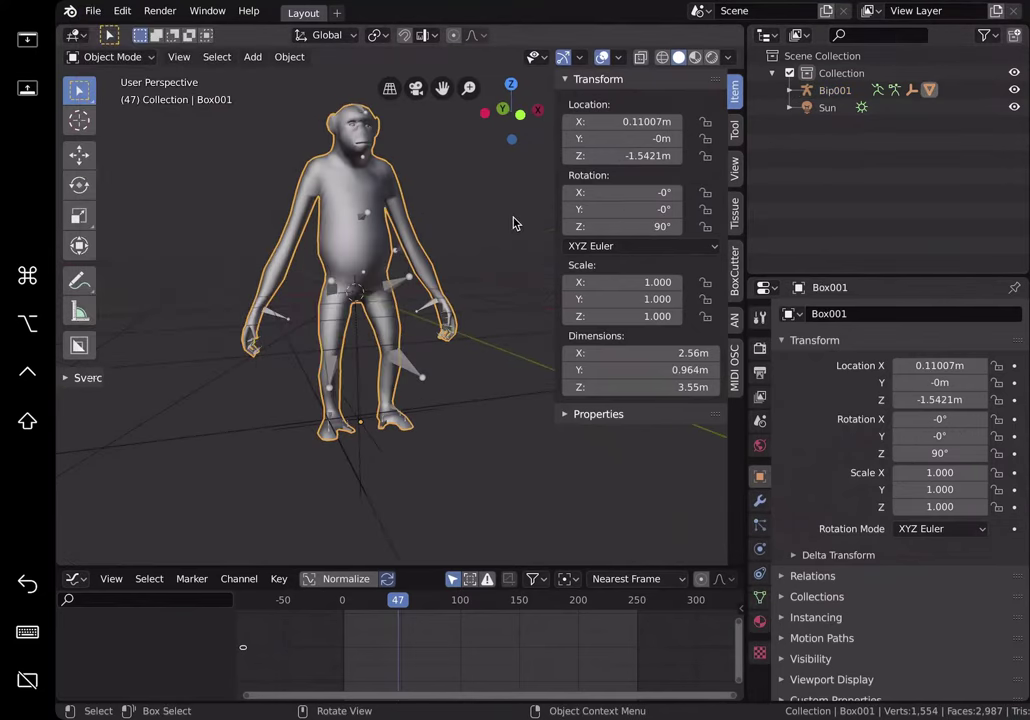
left_click(515, 219)
middle_click_drag(515, 219, 483, 220)
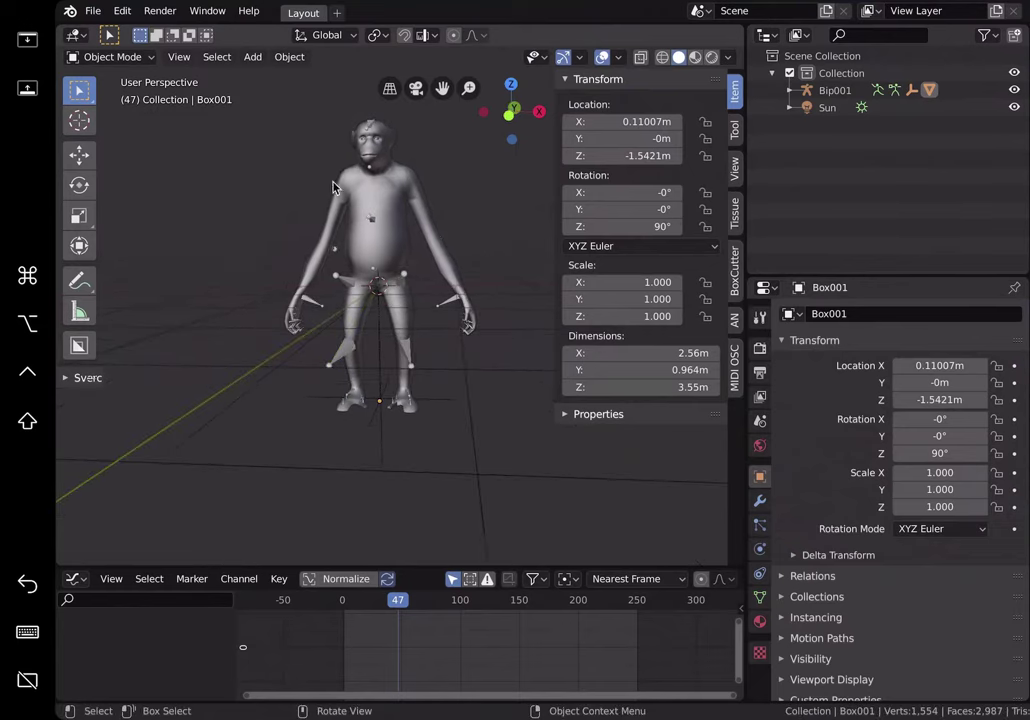
- Start a new General file without saving the current one, and delete all of its default objects
left_click(93, 11)
mouse_move(200, 29)
left_click(277, 37)
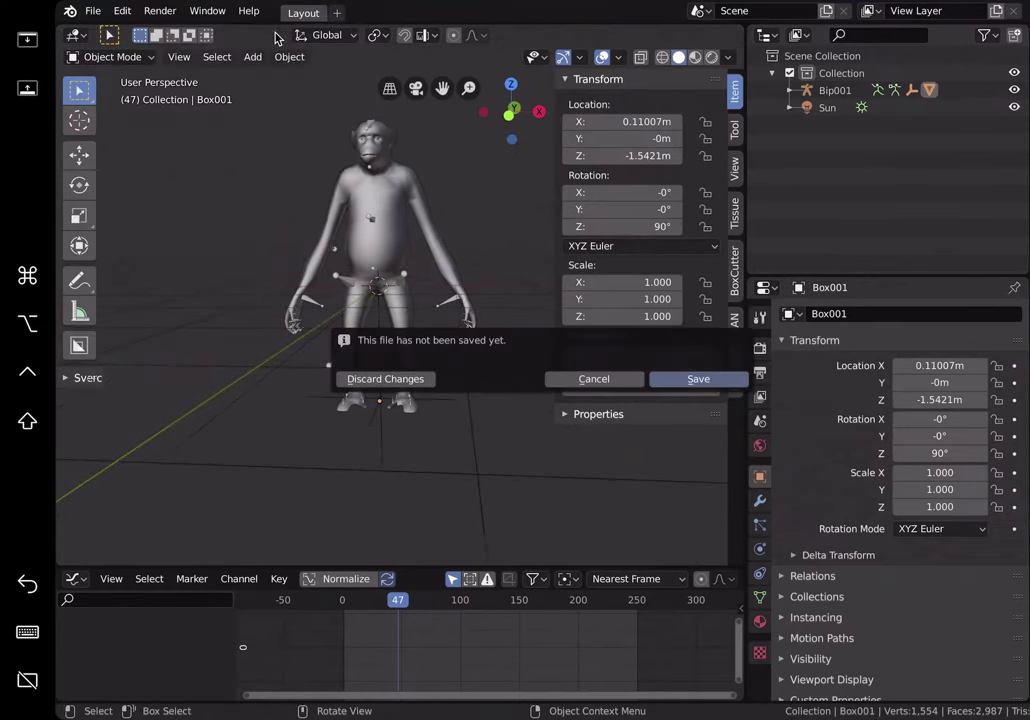
left_click(404, 386)
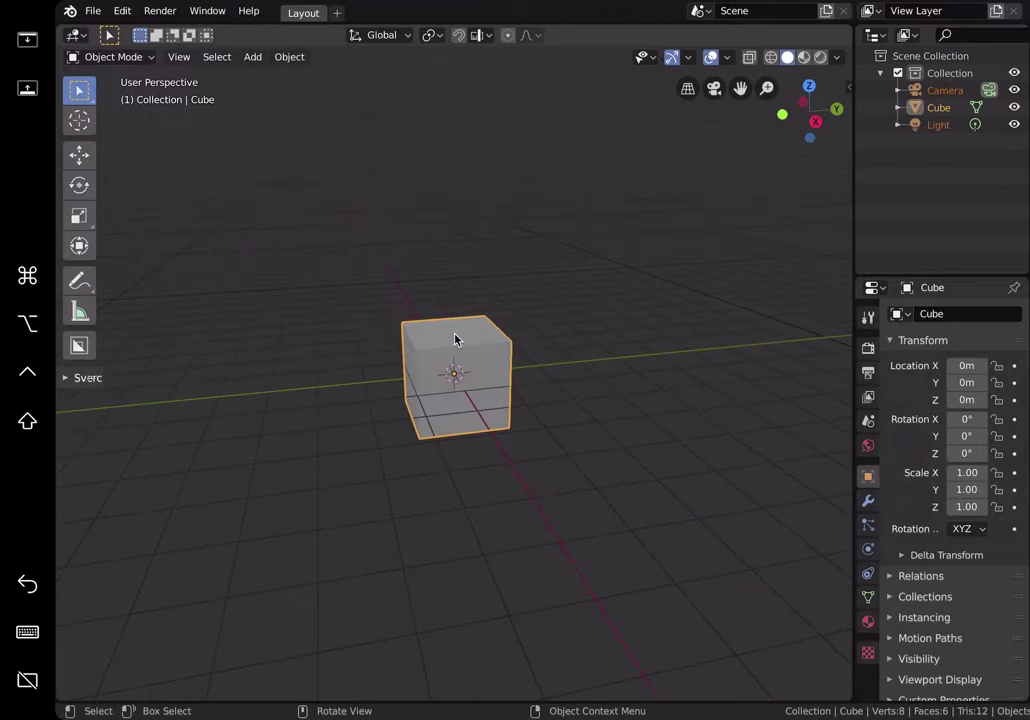
key("a")
key("Delete")
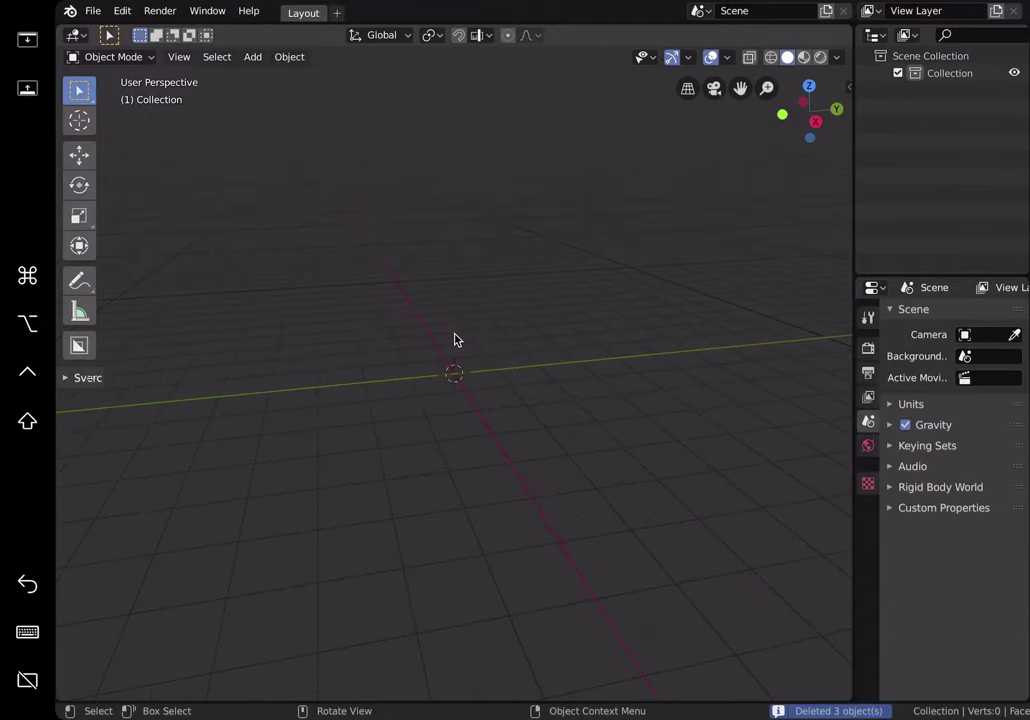
- Switch to the Mixamo page in Safari for a brief look, and return to Blender
left_click_drag(515, 715, 594, 490)
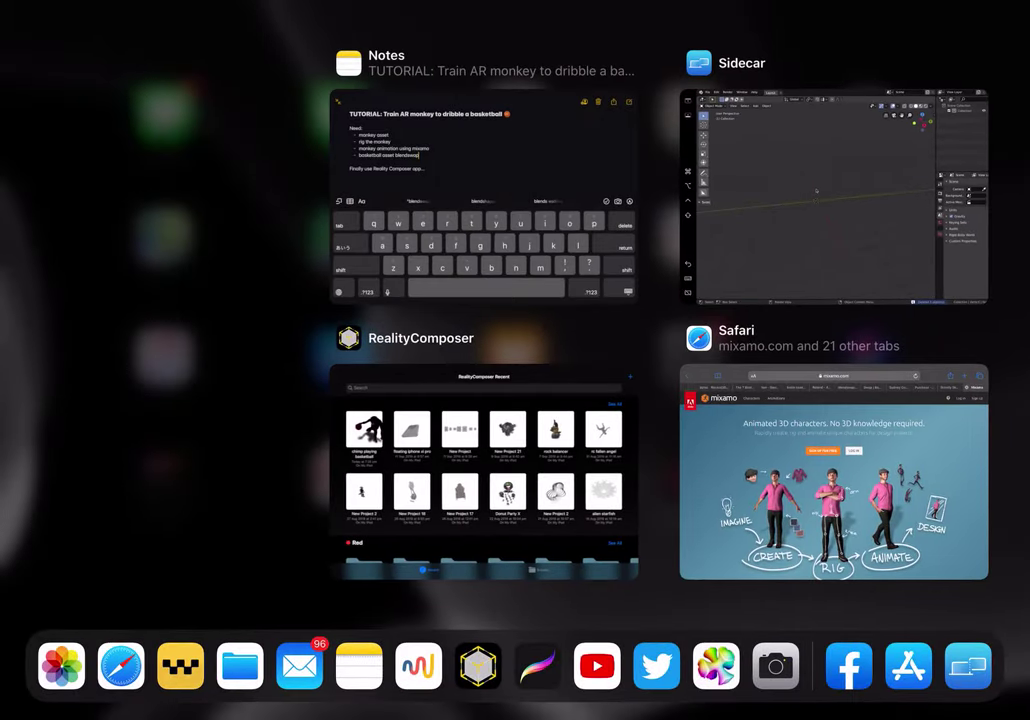
left_click(834, 470)
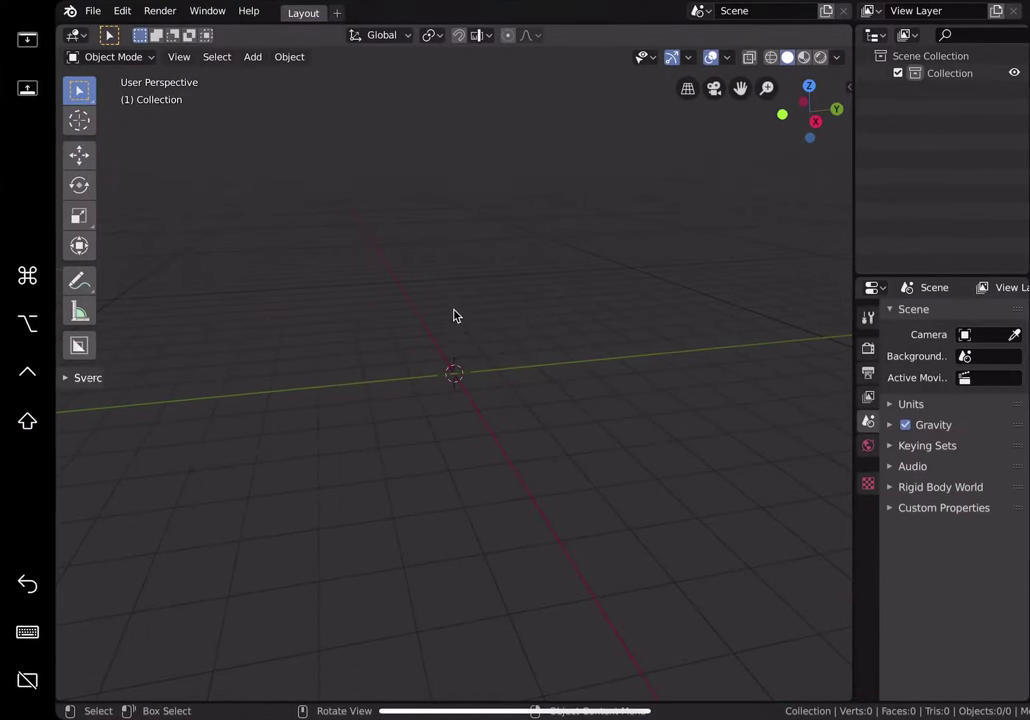
- Import the FBX file Salsa Dancing.fbx from the Downloads folder with the default import settings
middle_click_drag(454, 316, 338, 318)
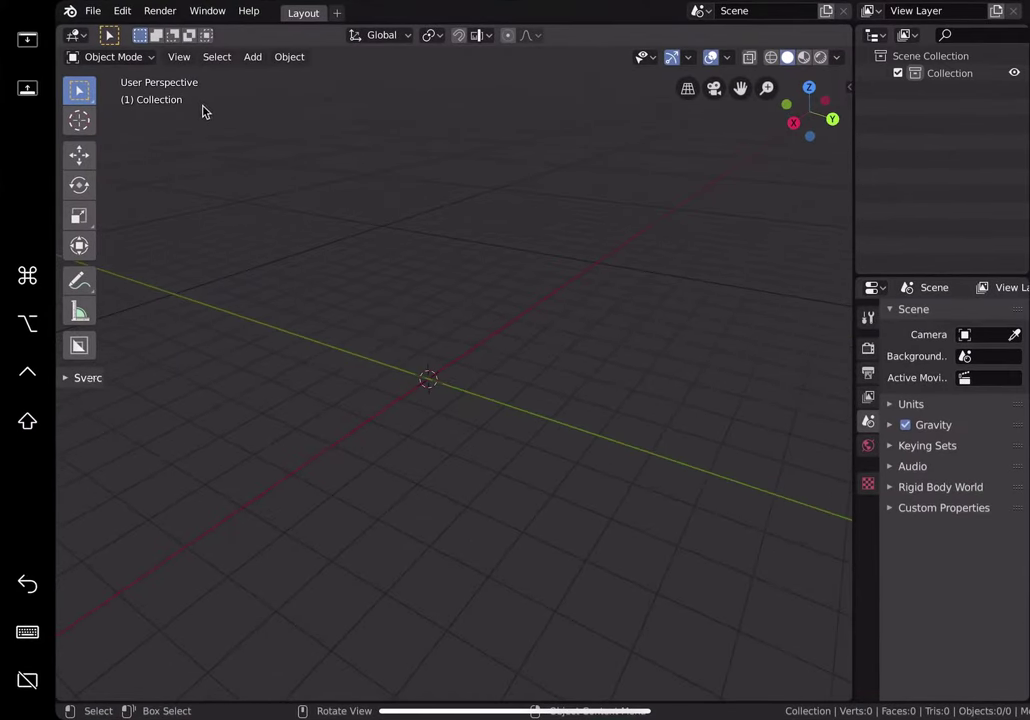
left_click(94, 12)
mouse_move(160, 244)
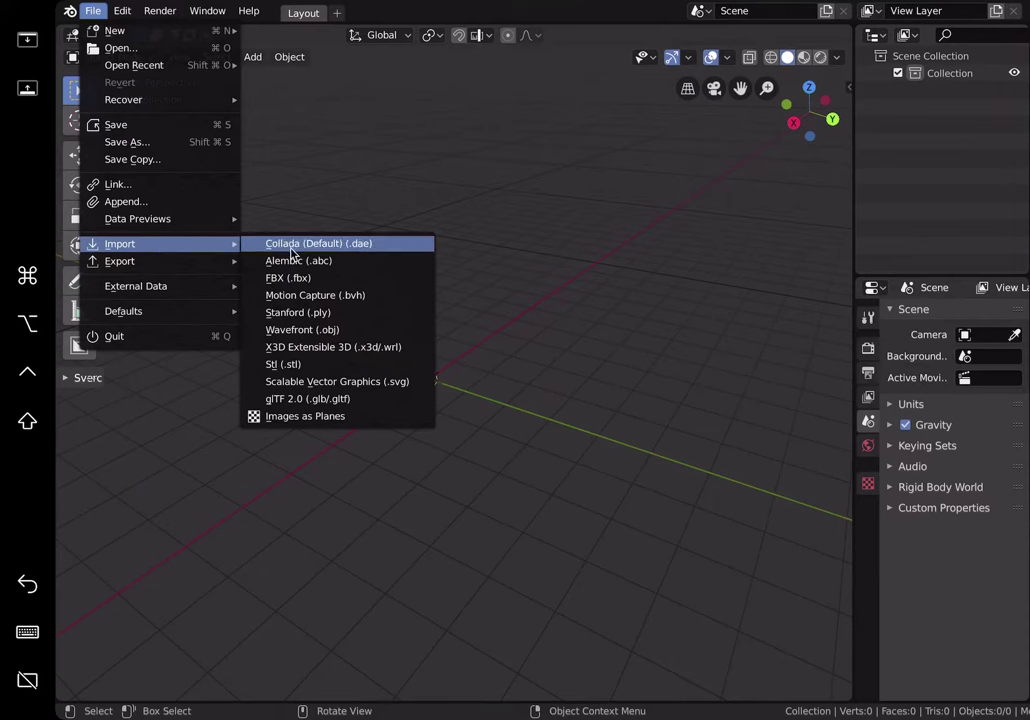
left_click(300, 277)
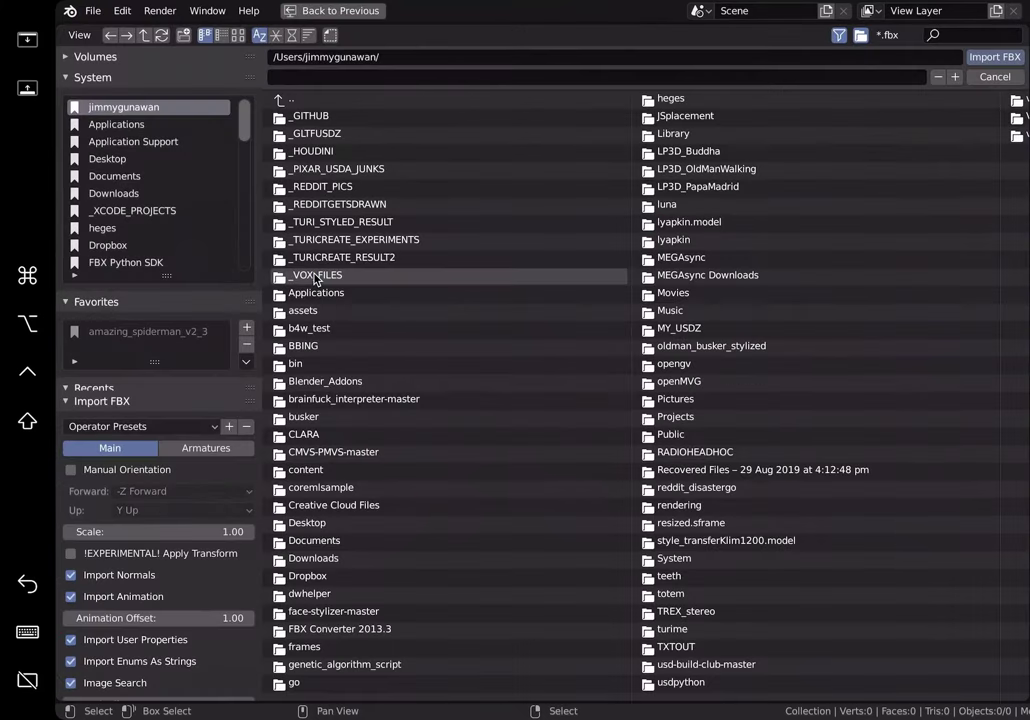
left_click(178, 193)
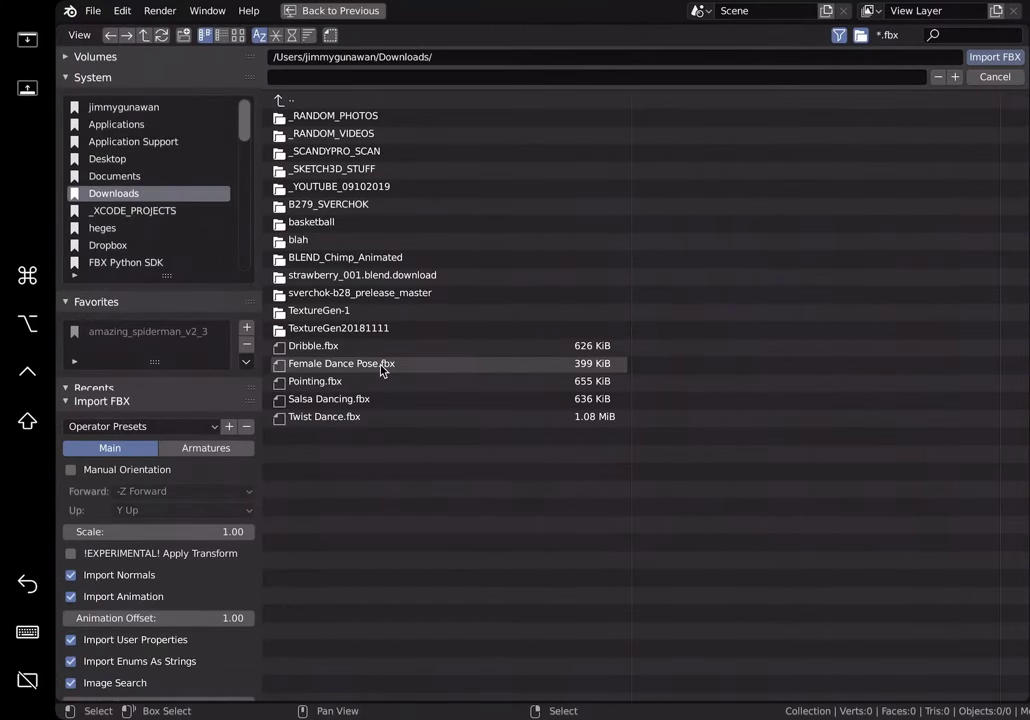
left_click(371, 400)
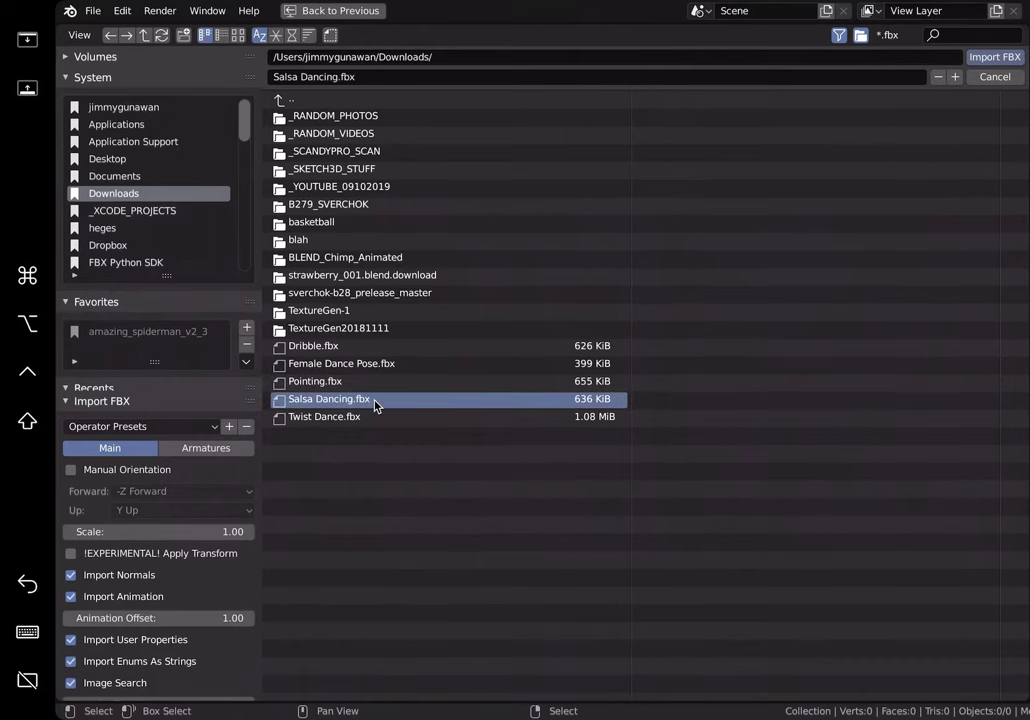
left_click(995, 57)
- View the imported chimp from the front and play its salsa dance animation to review the motion
middle_click_drag(790, 228, 501, 288)
middle_click_drag(207, 324, 437, 352, "shift")
scroll(536, 329, "up", 4)
key("space")
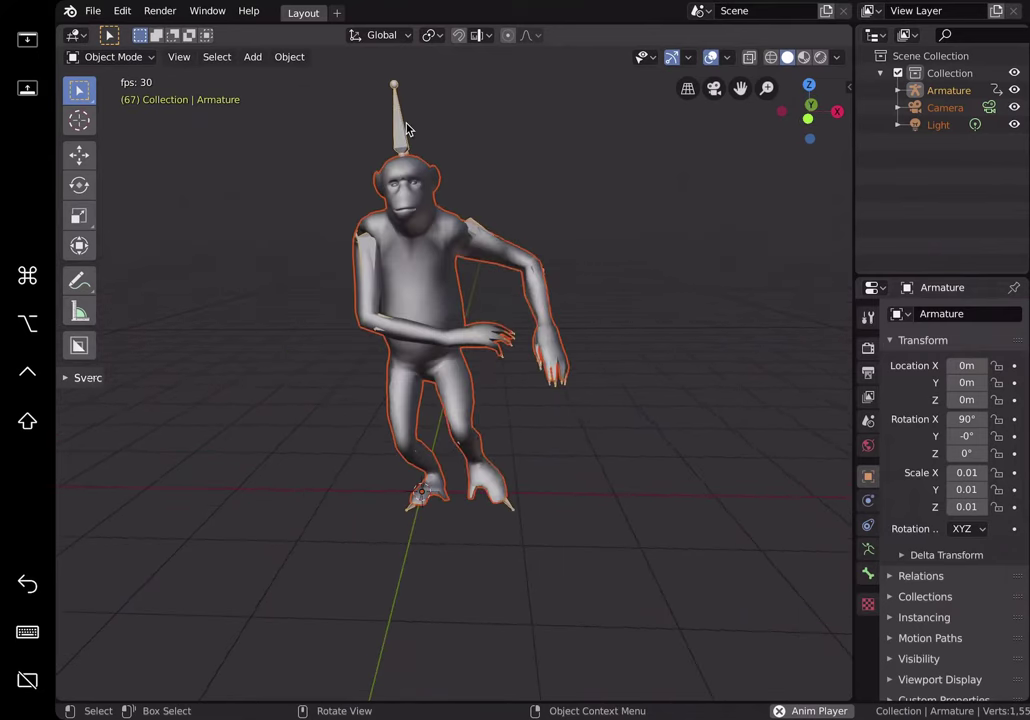
key("space")
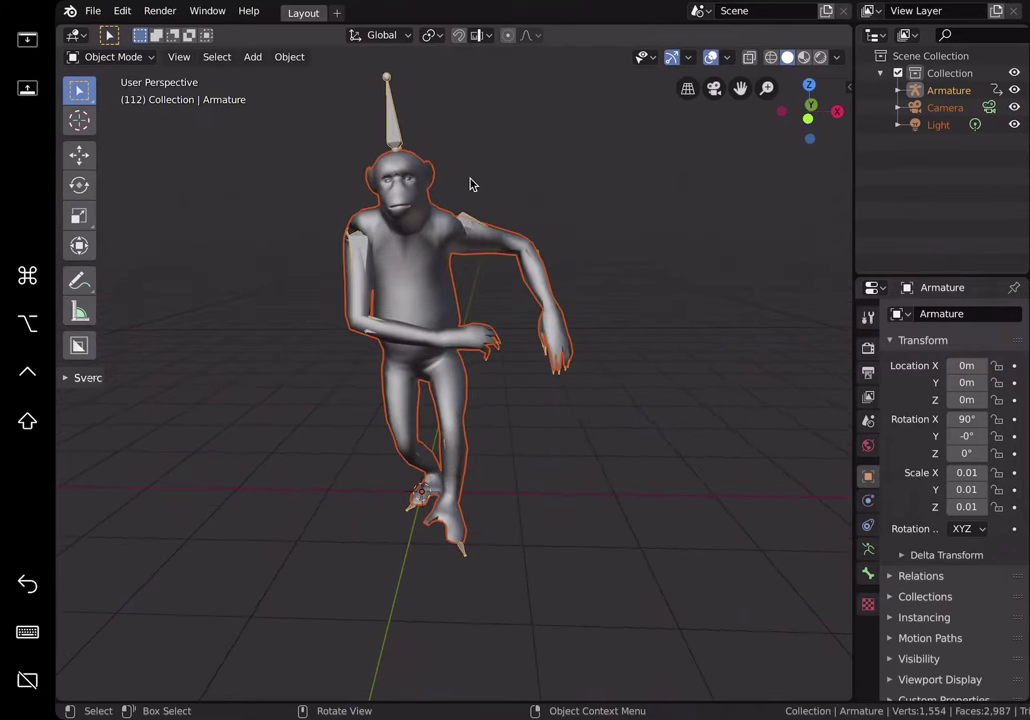
- Start a new General file without saving the salsa dance scene, and delete all of its default objects
left_click(152, 71)
left_click(97, 12)
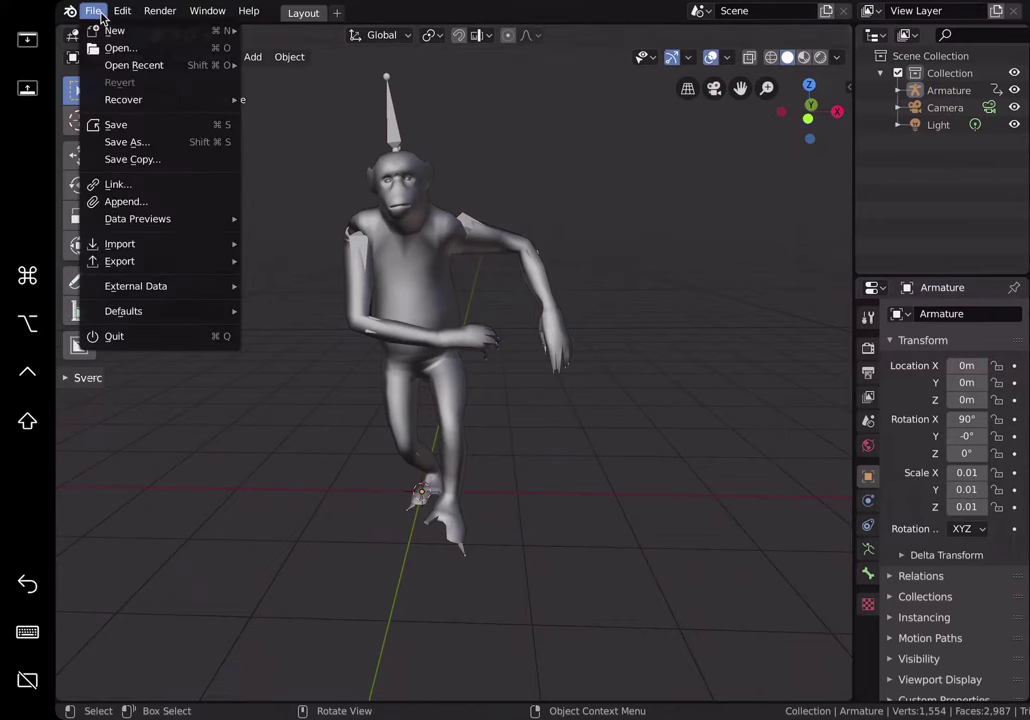
mouse_move(116, 37)
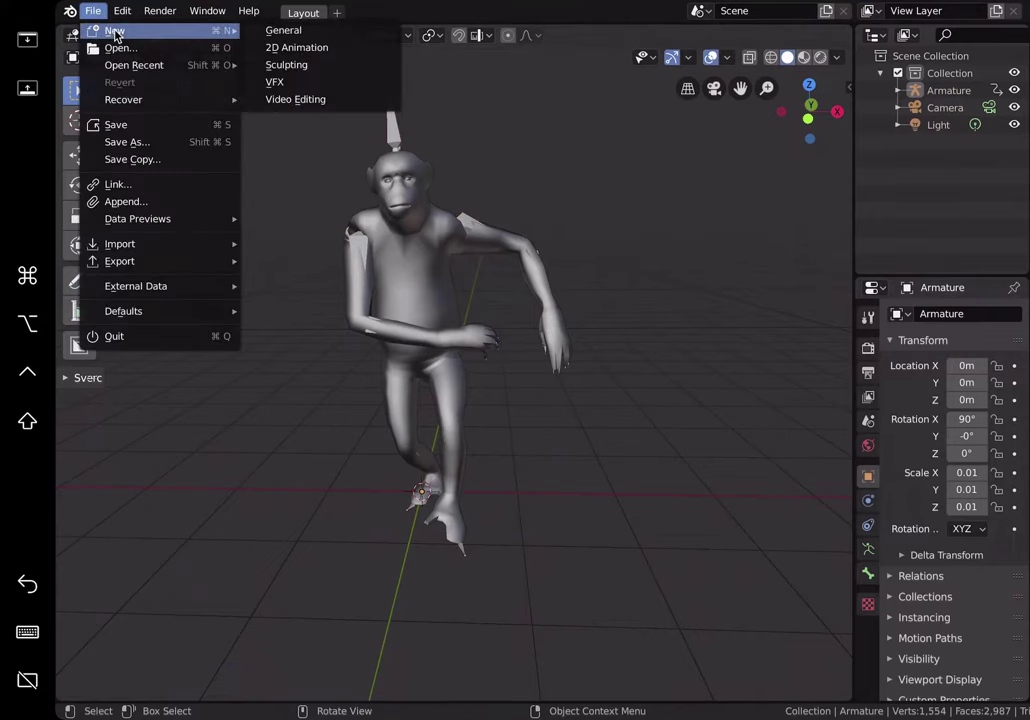
left_click(284, 31)
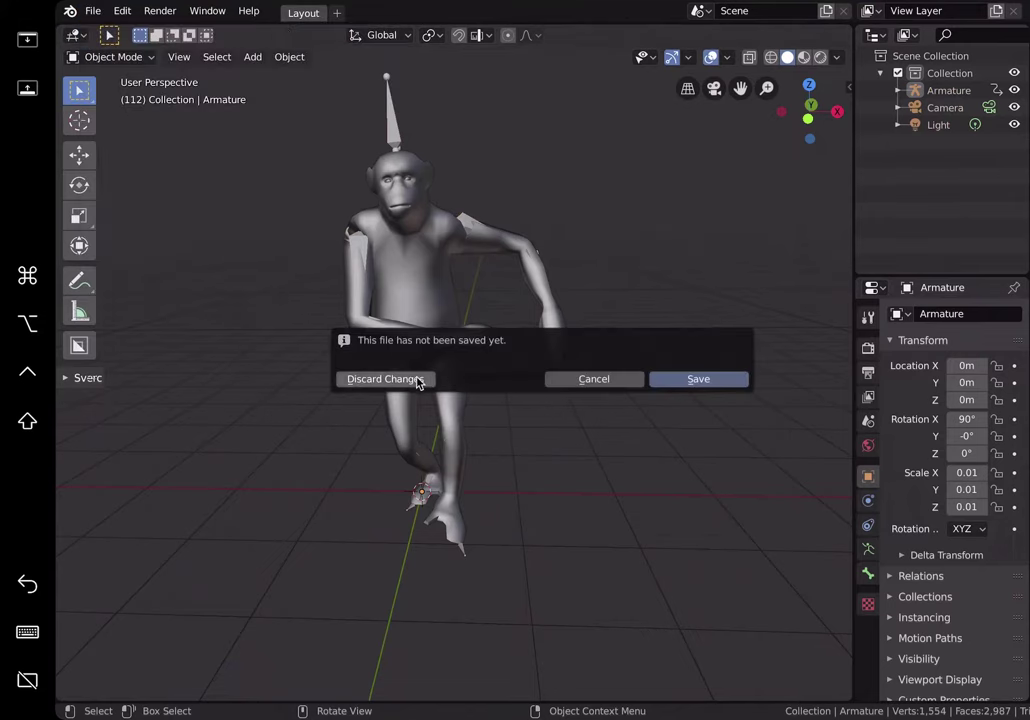
left_click(386, 379)
key("a")
key("x")
left_click(470, 336)
- Import the dribbling chimp FBX file from the Downloads folder with the default settings and view the chimp from the front
left_click(92, 10)
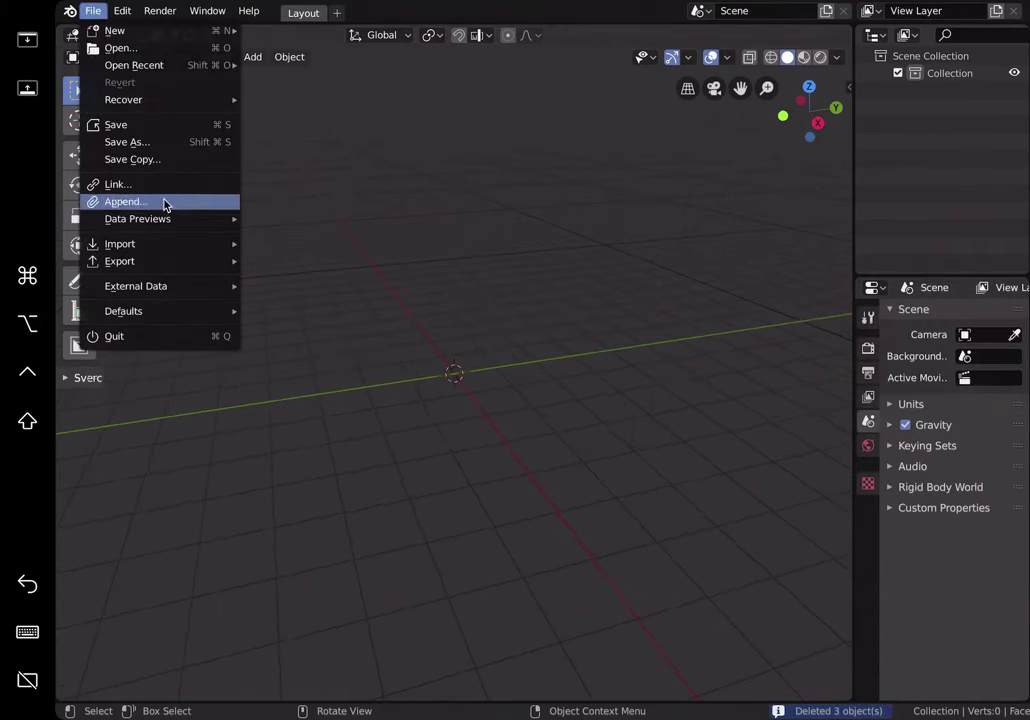
mouse_move(172, 244)
left_click(355, 280)
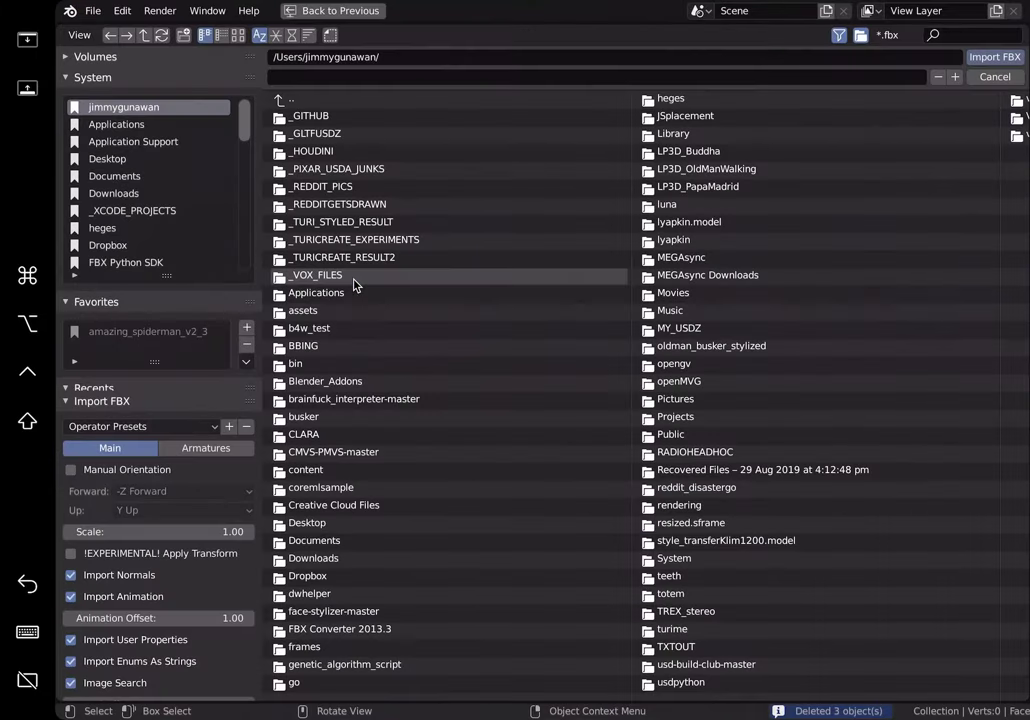
left_click(140, 210)
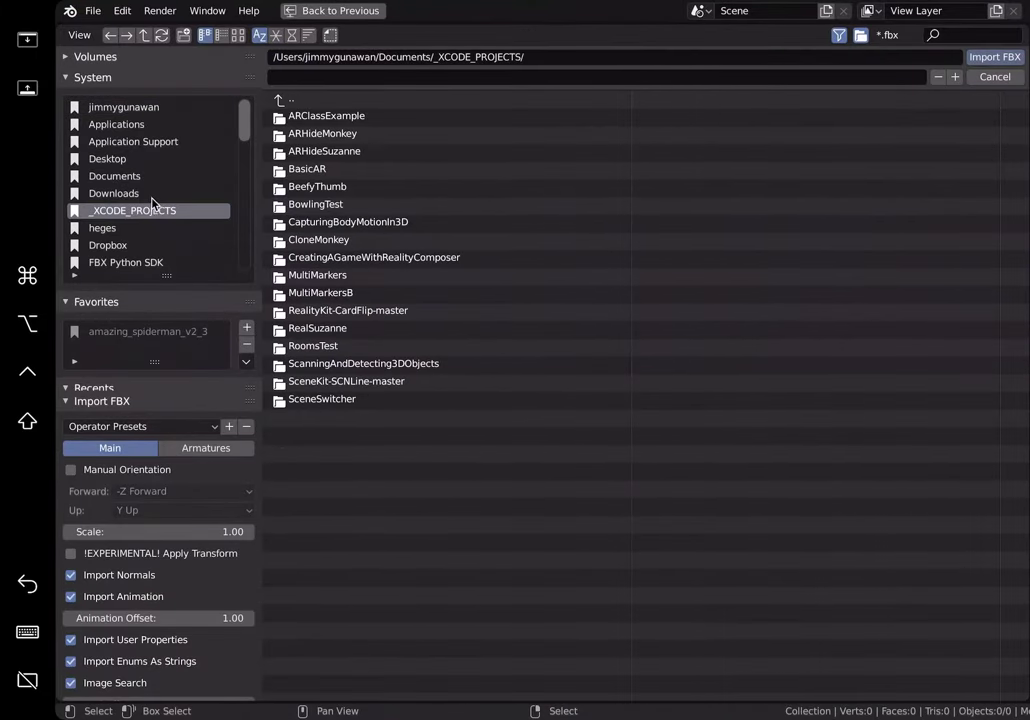
left_click(155, 193)
double_click(350, 347)
middle_click_drag(614, 285, 664, 284)
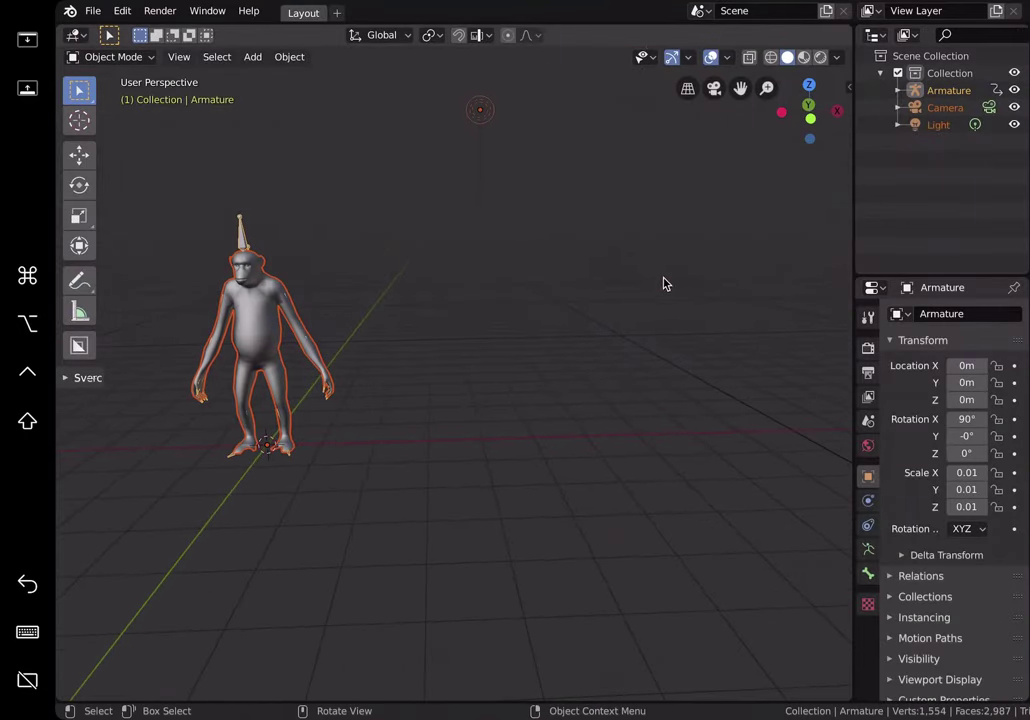
middle_click_drag(270, 335, 435, 278)
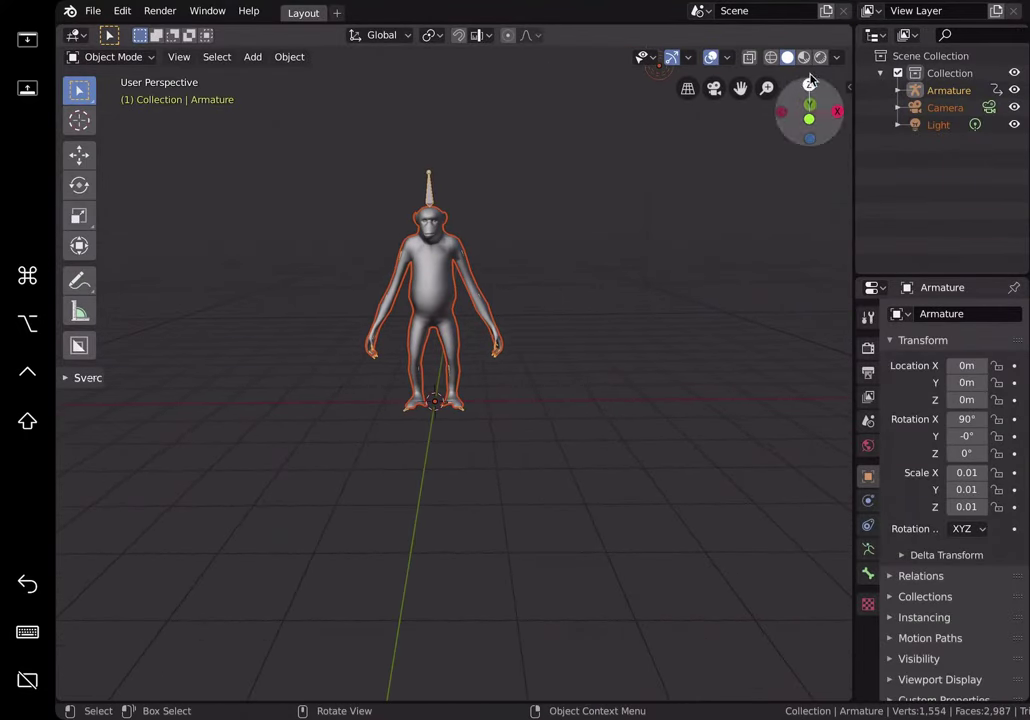
- Split the 3D viewport horizontally and turn the lower area into a Timeline
left_click_drag(849, 30, 800, 506)
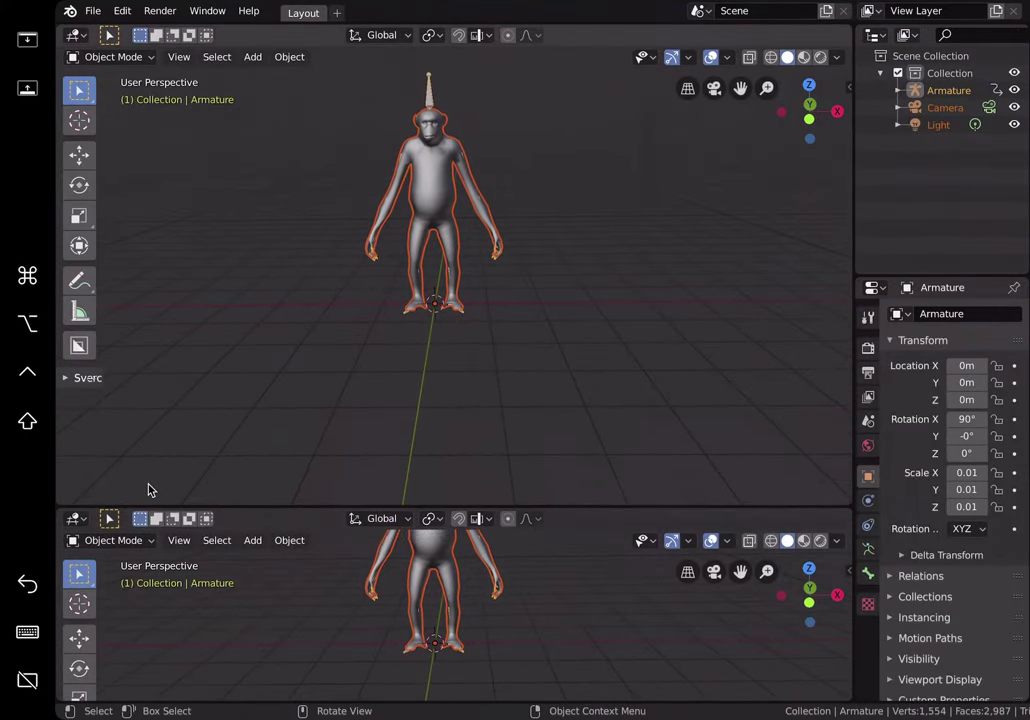
left_click(78, 519)
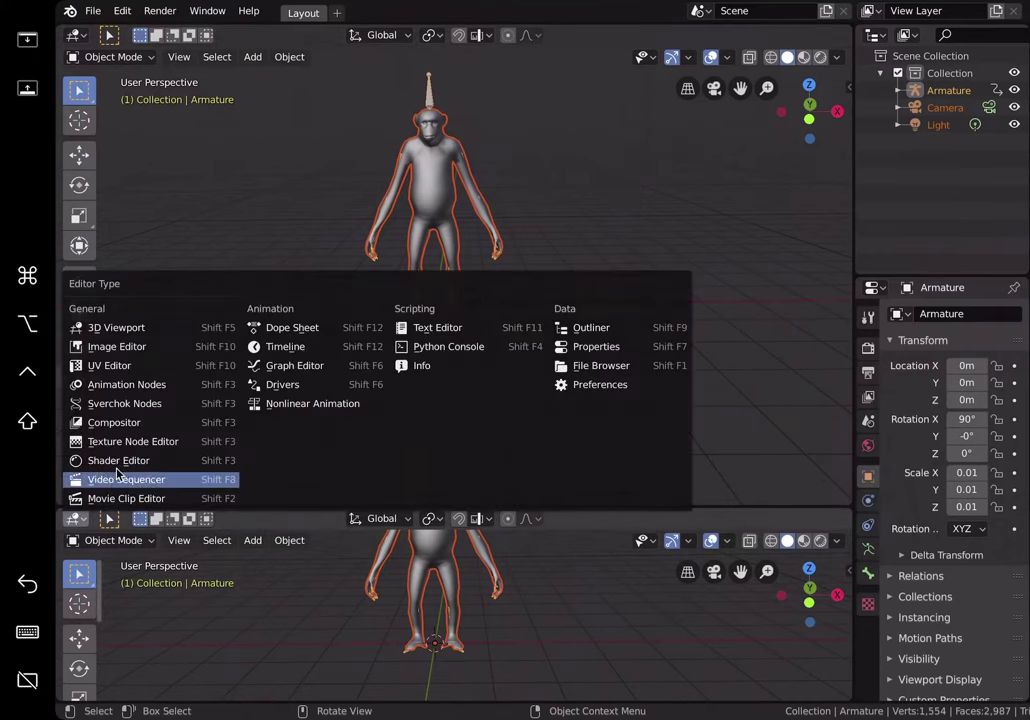
left_click(272, 346)
- Scrub through the chimp's keyframes and set the animation's end frame to 64
left_click_drag(298, 538, 240, 535)
middle_click_drag(330, 572, 579, 600)
scroll(579, 600, "up", 8)
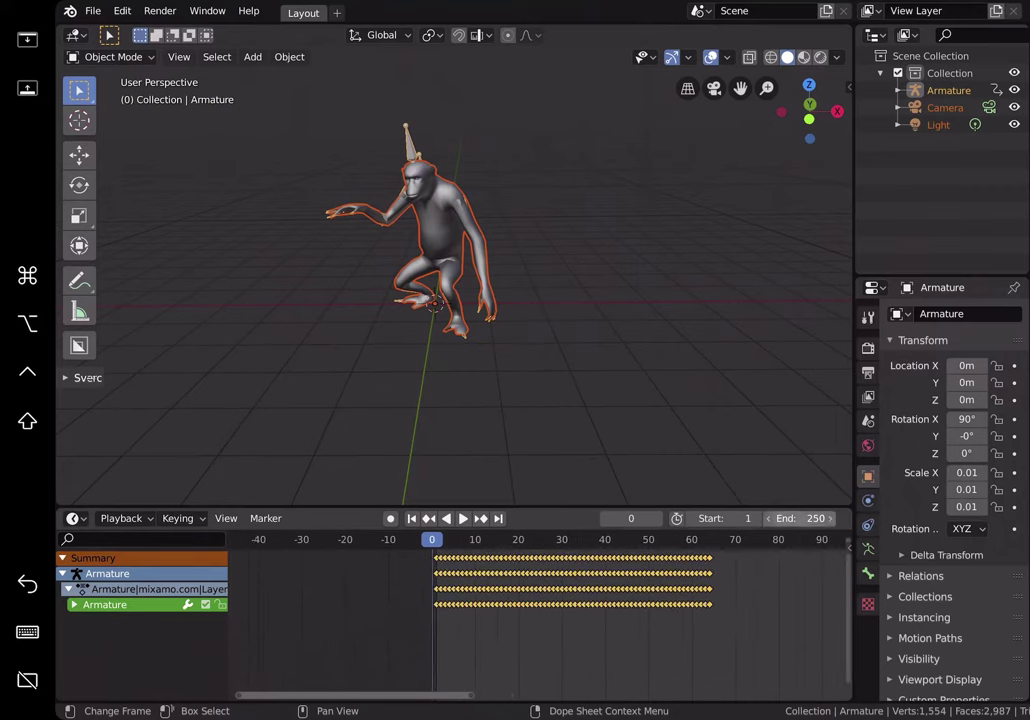
type("64")
key("Return")
- Play and scrub the chimp's dribble animation to check its motion and how it loops
middle_click_drag(619, 609, 544, 601)
scroll(543, 600, "up", 1)
left_click(464, 519)
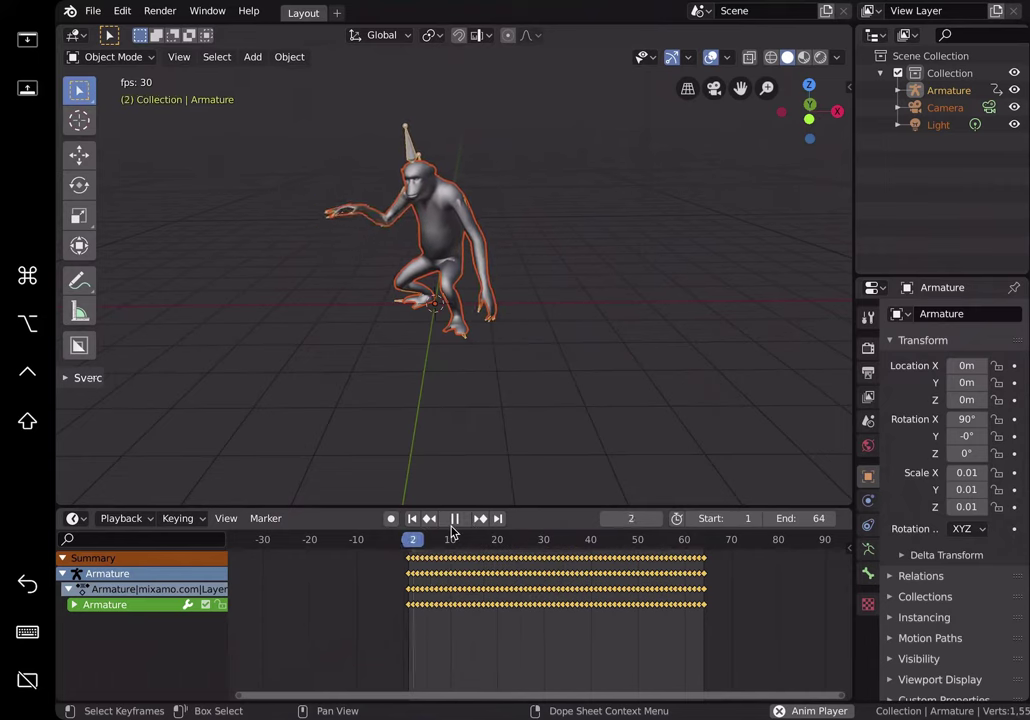
left_click(457, 521)
left_click_drag(476, 541, 712, 558)
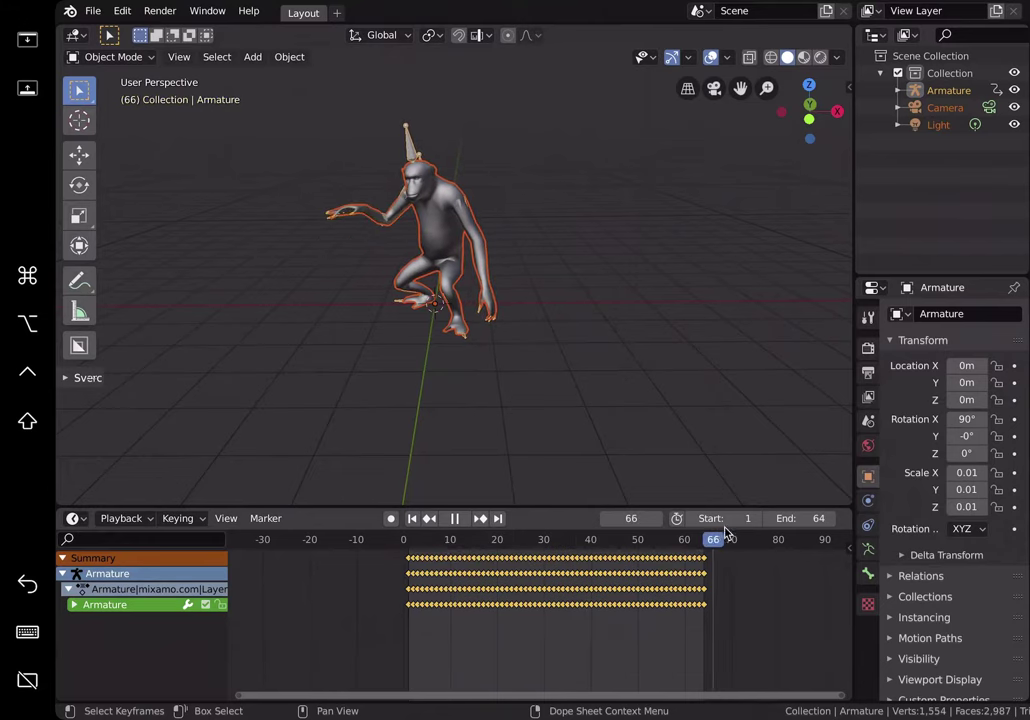
left_click(465, 522)
left_click(463, 522)
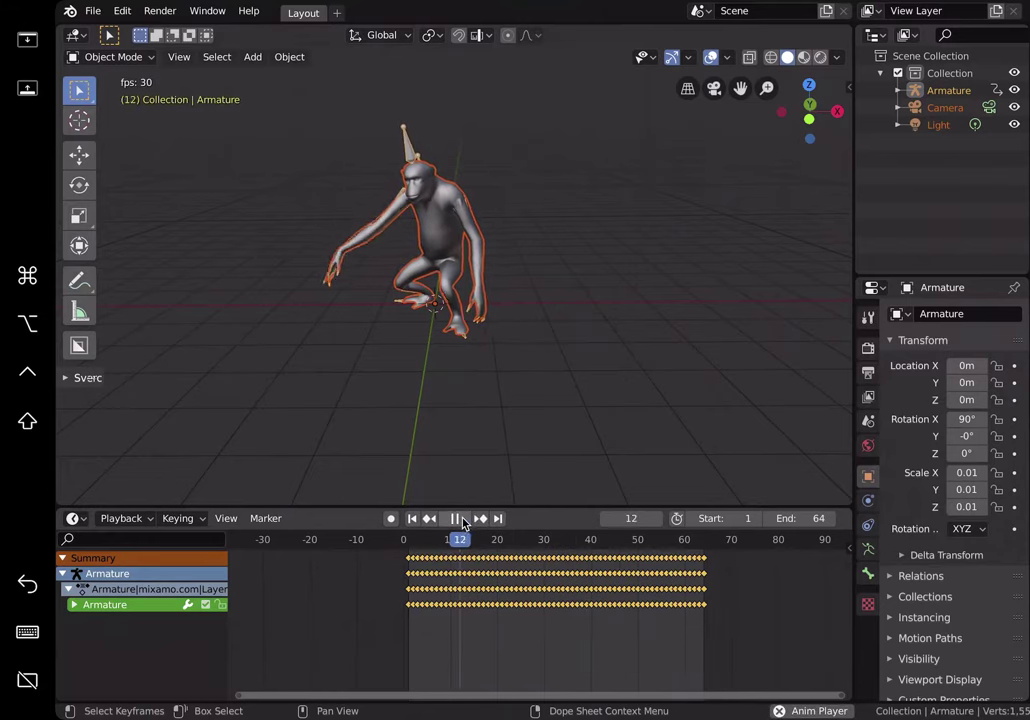
left_click(463, 522)
- Add a UV sphere as the basketball and move it toward the chimp's dribbling hand
scroll(439, 361, "up", 1)
middle_click_drag(439, 359, 481, 284, "shift")
scroll(494, 284, "up", 1)
left_click(484, 285)
key("shift+a")
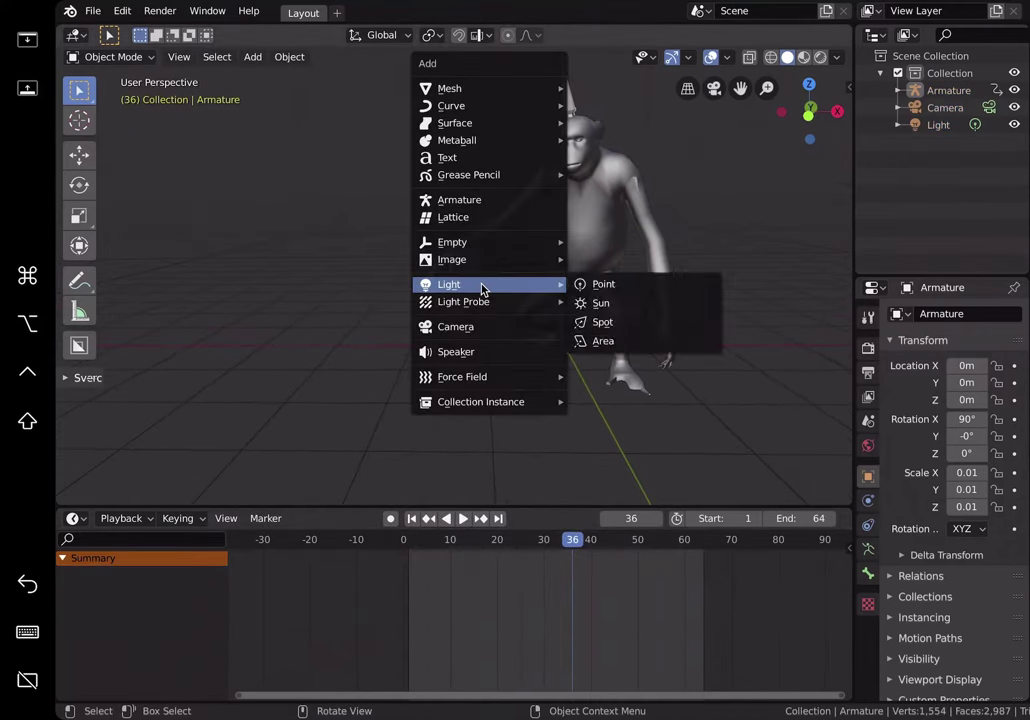
mouse_move(490, 90)
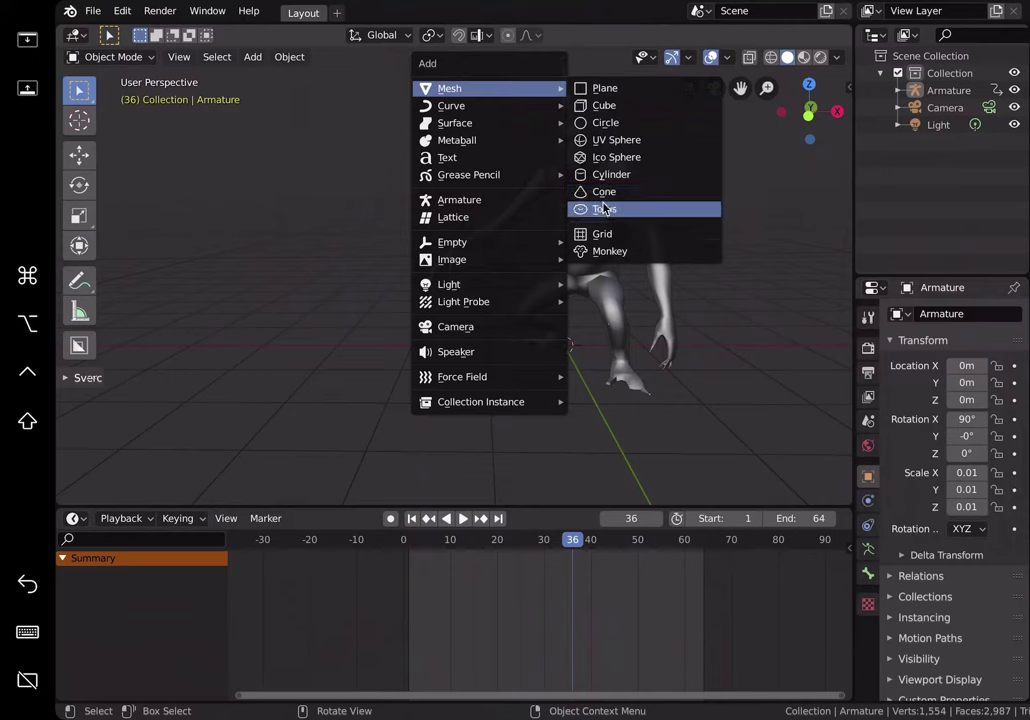
left_click(604, 147)
key("g")
left_click(418, 212)
- Scale the sphere to about 0.42 and place it under the dribbling hand at about X -1.5, Y 0.03, Z 0.66
key("s")
left_click(460, 271)
key("g")
left_click(460, 268)
key("s")
left_click(472, 252)
key("g")
left_click(475, 255)
left_click(390, 185)
middle_click_drag(388, 185, 343, 187, "shift")
- Open the recent file chimp_dribble_001.blend without saving the current scene, and play the textured chimp's animation
left_click(93, 12)
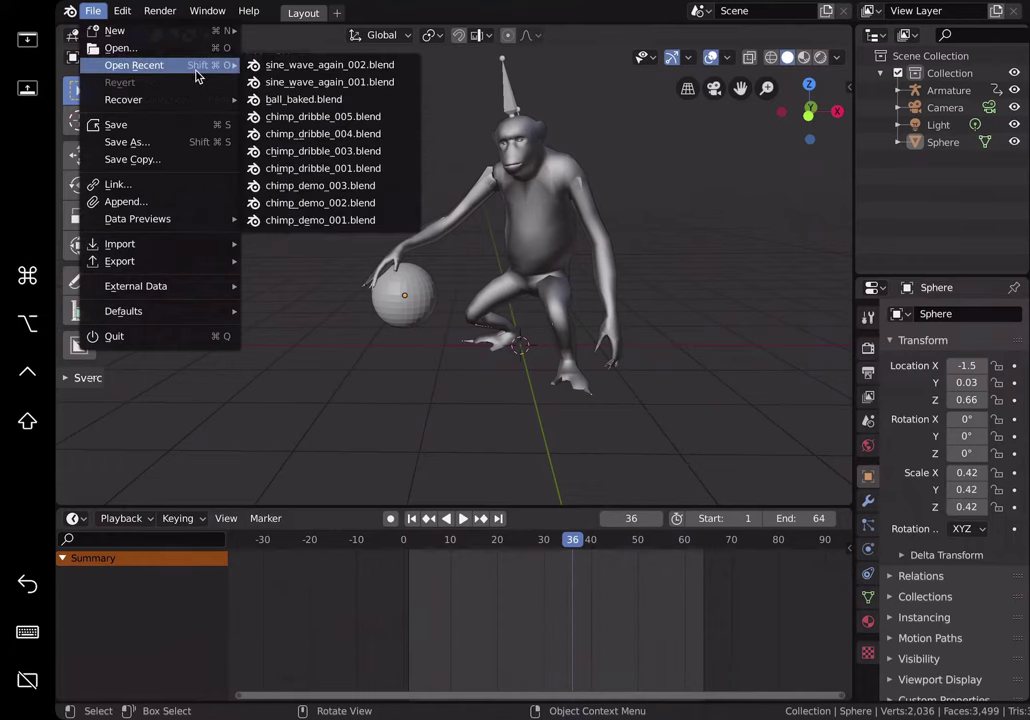
left_click(342, 168)
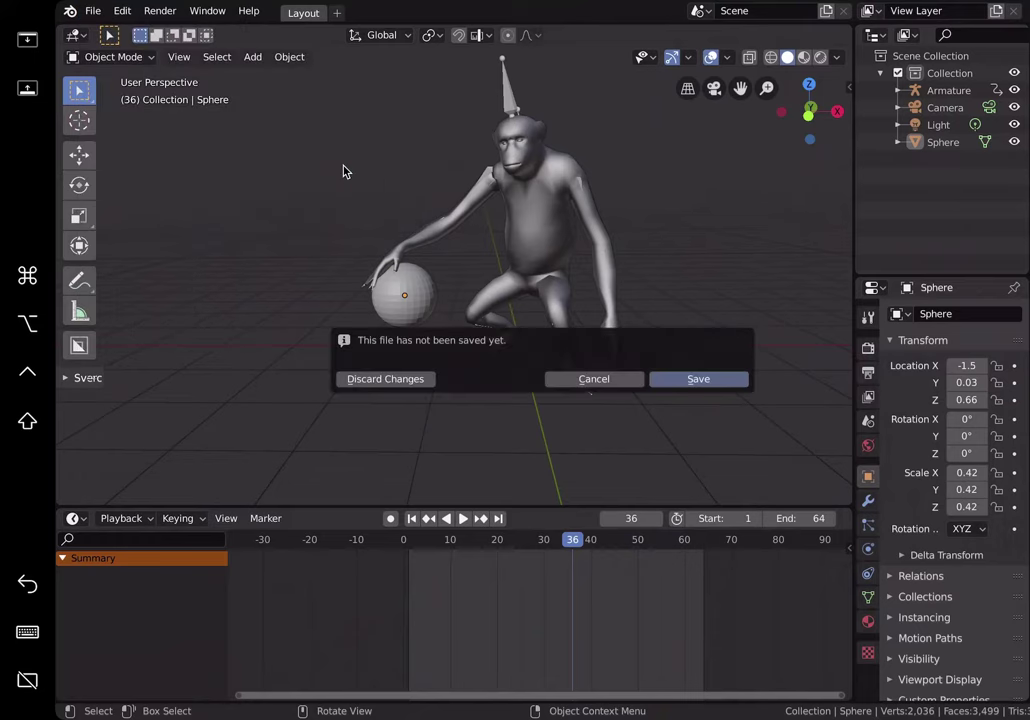
left_click(420, 381)
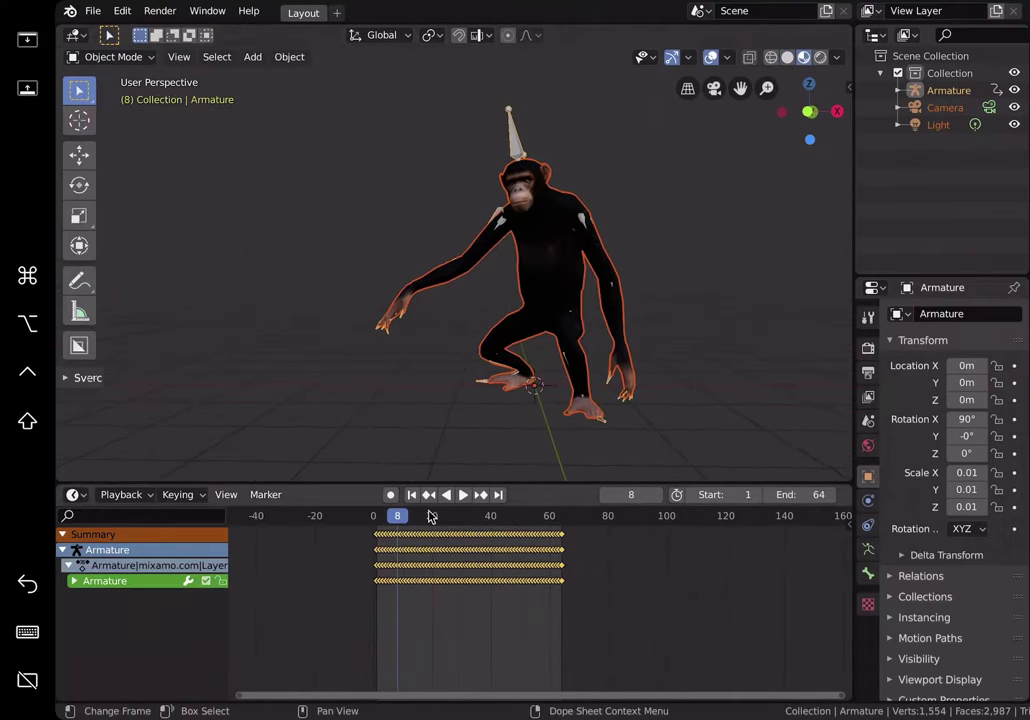
key("space")
left_click(459, 496)
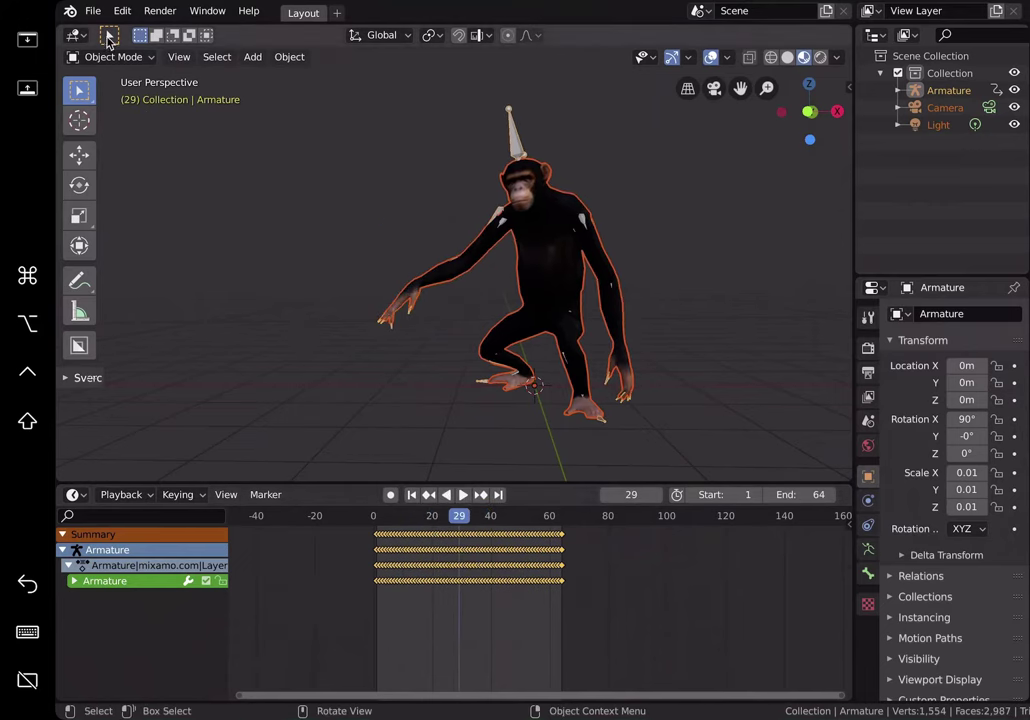
- Open the recent file chimp_demo_001.blend, discarding the unsaved changes, and look over the rigged chimp
left_click(92, 11)
mouse_move(136, 66)
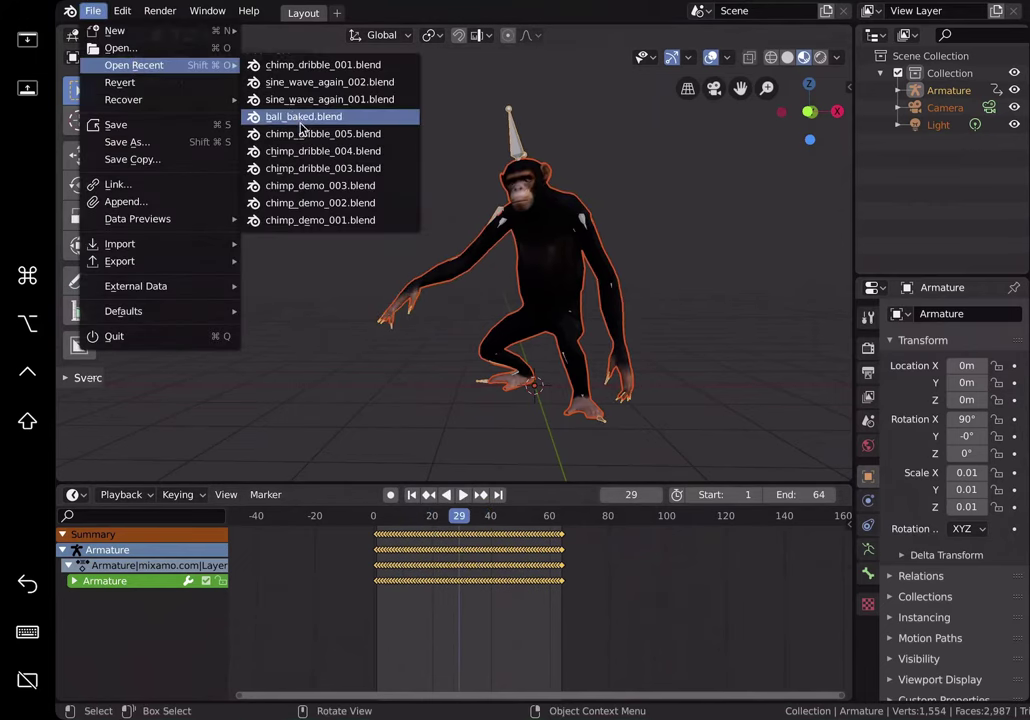
left_click(335, 221)
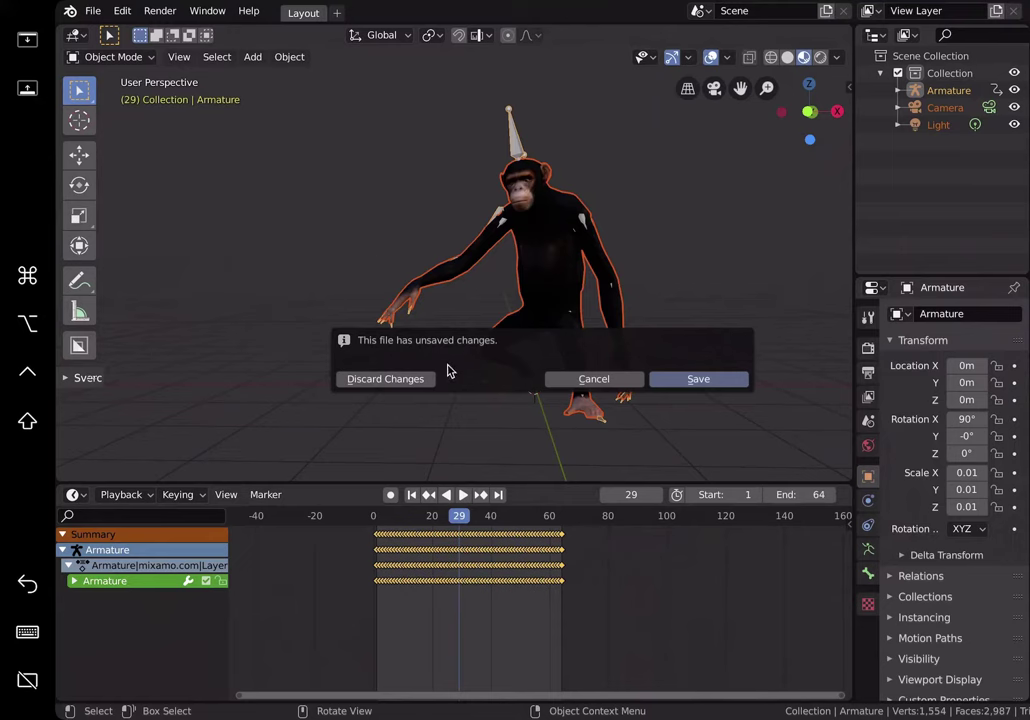
left_click(400, 379)
middle_click_drag(398, 366, 425, 426)
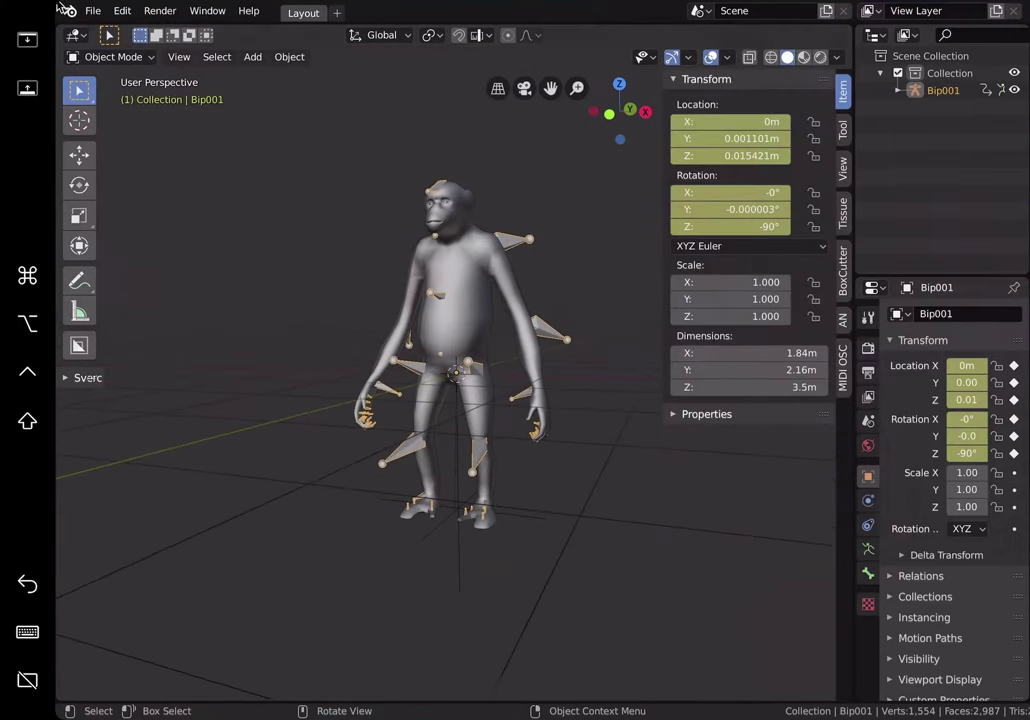
- Open the recent file chimp_demo_002.blend, look at the chimp from the front, and move the playhead to frame 142
left_click(92, 12)
mouse_move(136, 65)
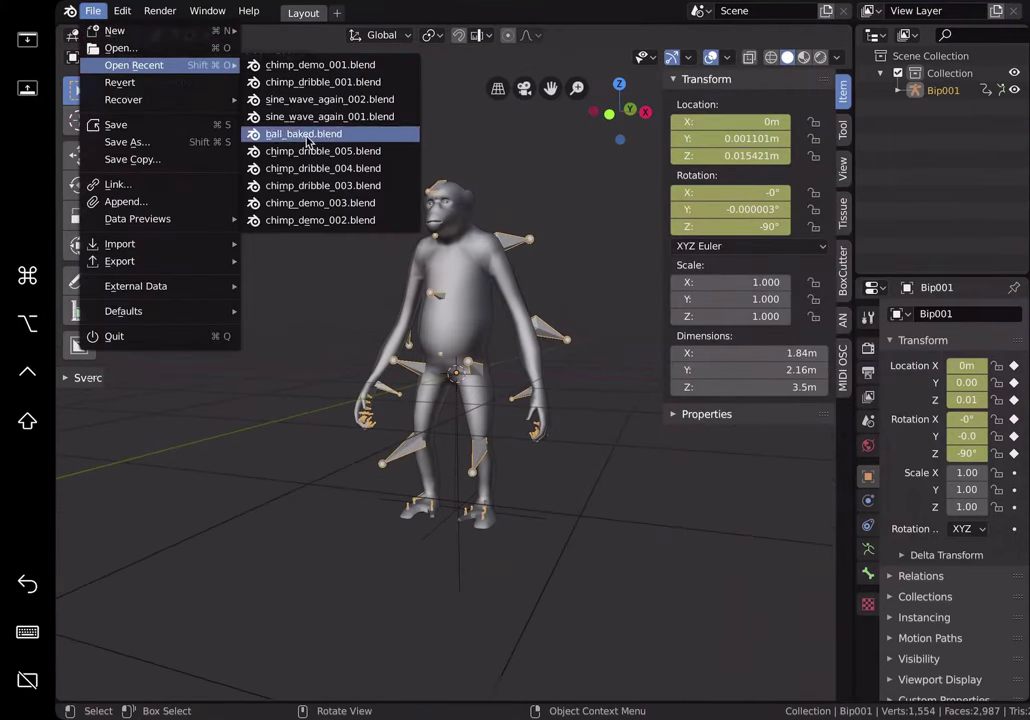
left_click(326, 220)
middle_click_drag(427, 338, 455, 330)
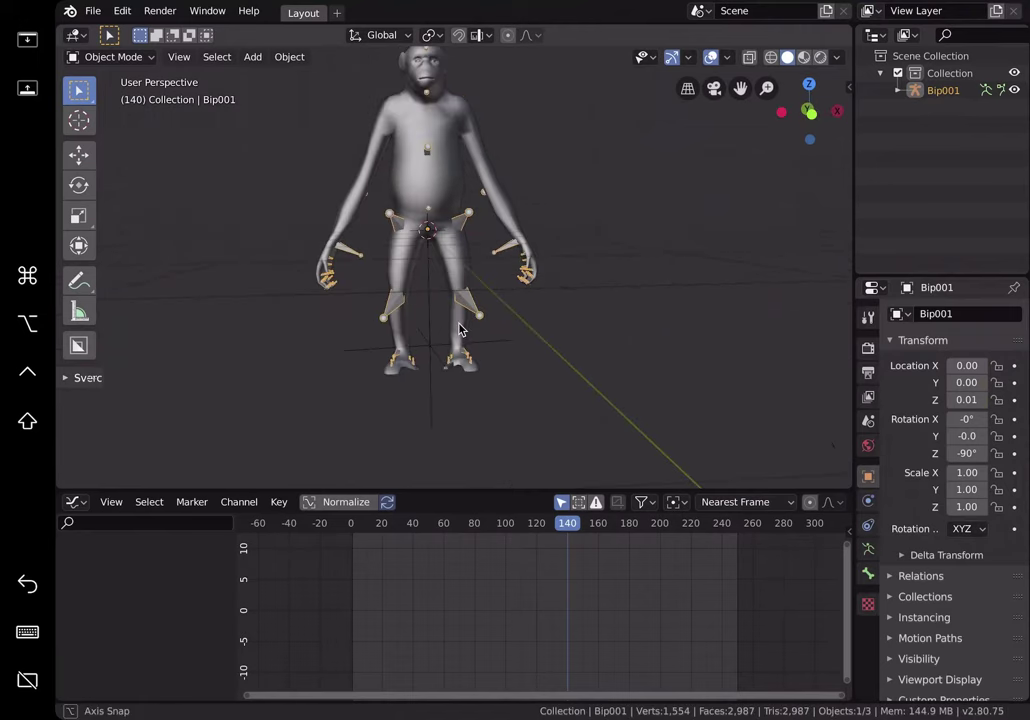
left_click(569, 526)
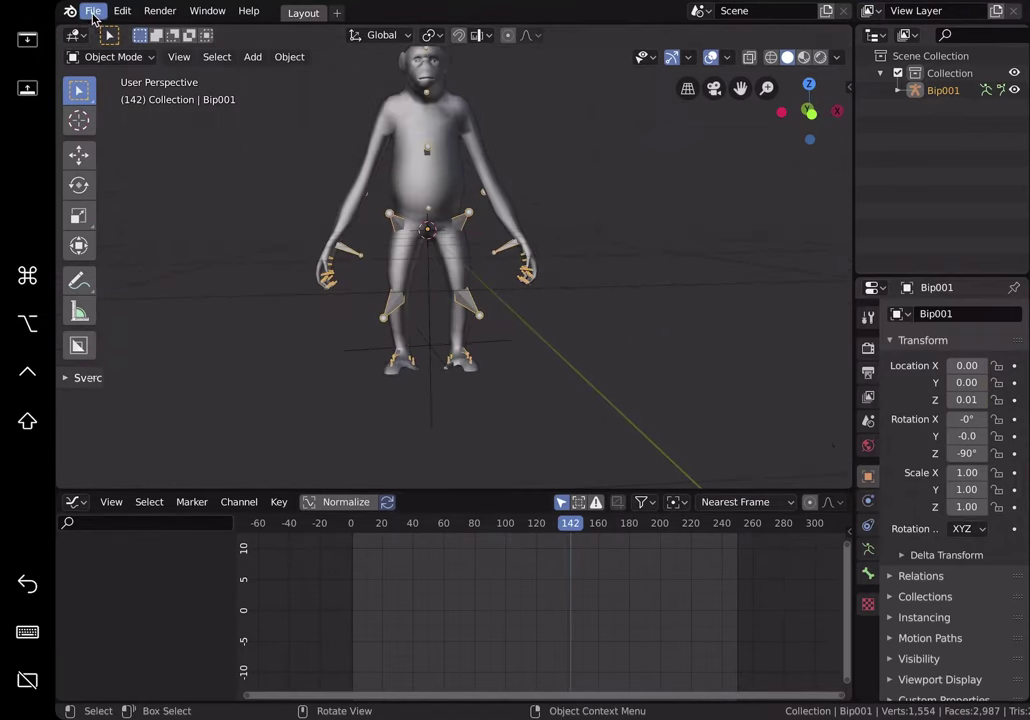
- Open the recent file chimp_demo_003.blend, discarding the unsaved changes, and scrub and play the dribble animation
left_click(92, 11)
mouse_move(127, 68)
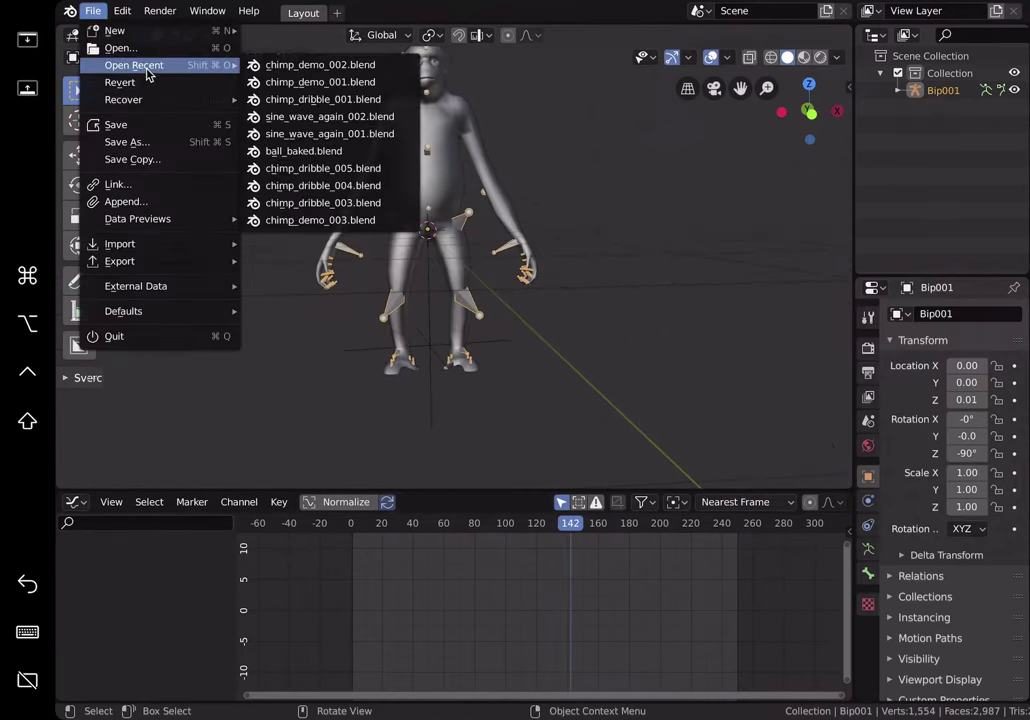
left_click(343, 222)
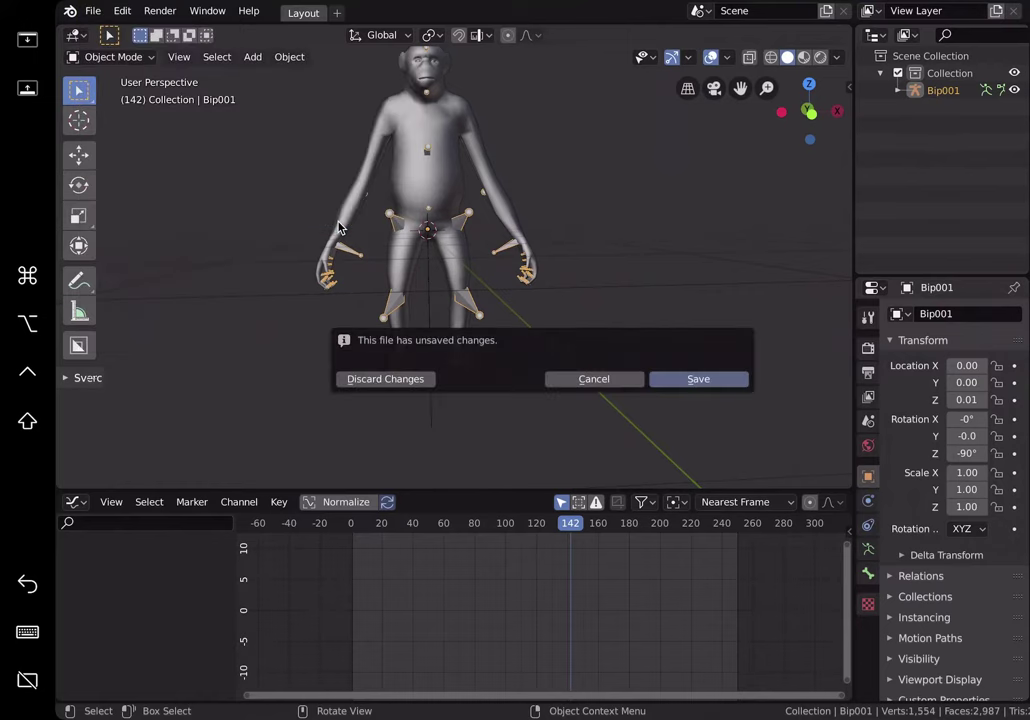
left_click(388, 379)
left_click_drag(430, 586, 362, 573)
key("space")
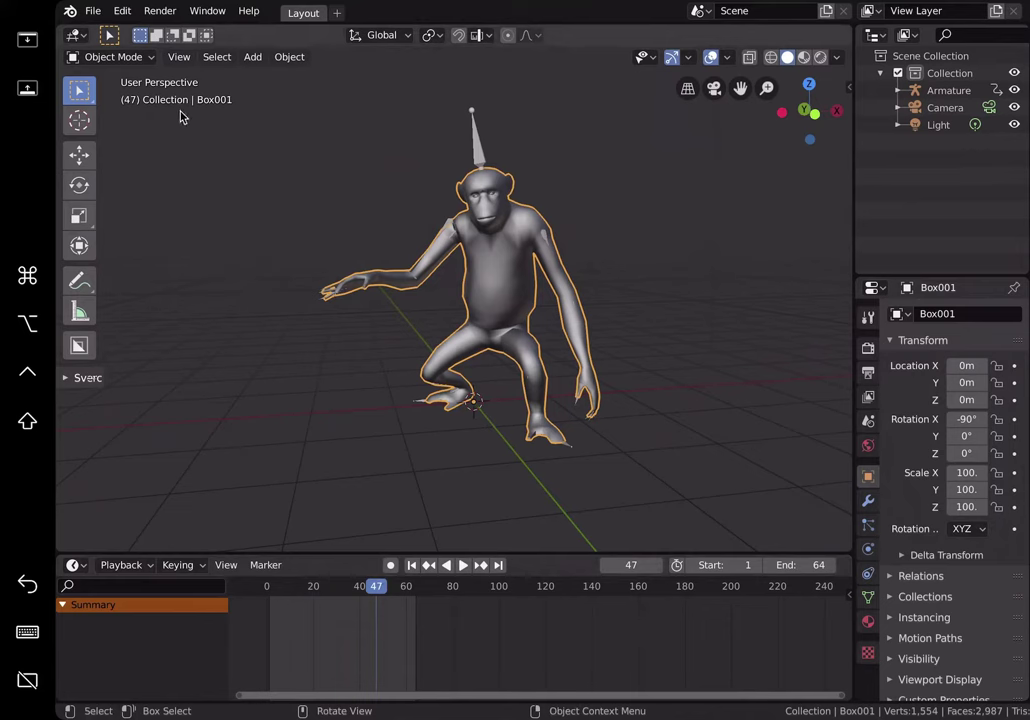
- Open chimp_dribble_005.blend from the BLEND_Chimp_Animated folder in Downloads, discarding the unsaved changes
left_click(93, 11)
left_click(116, 48)
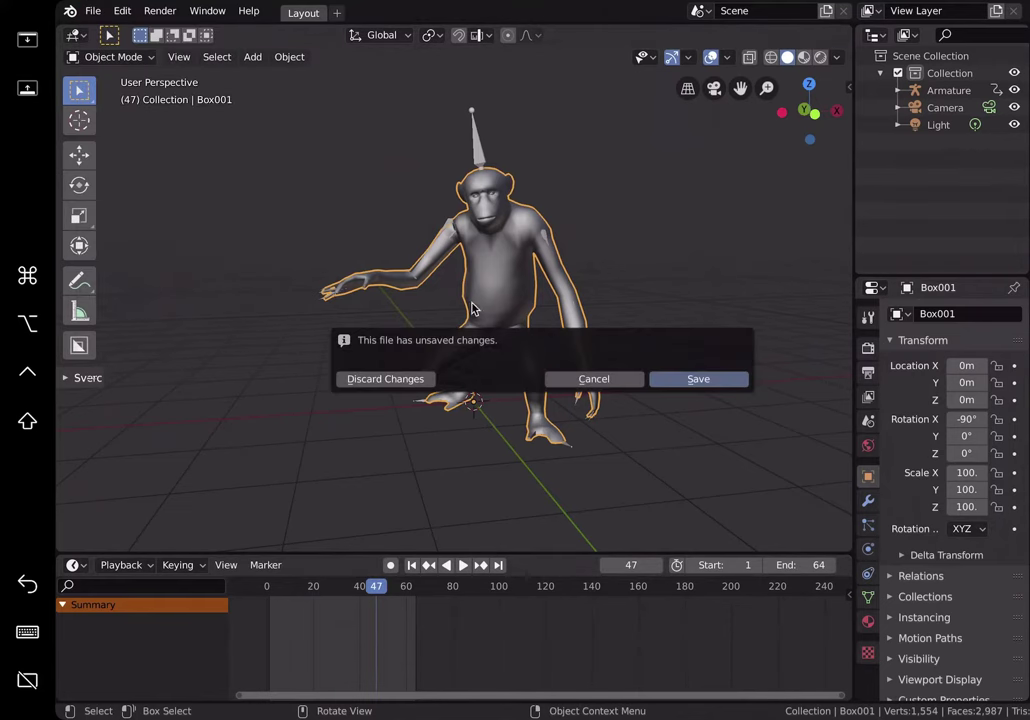
left_click(385, 378)
left_click(292, 35)
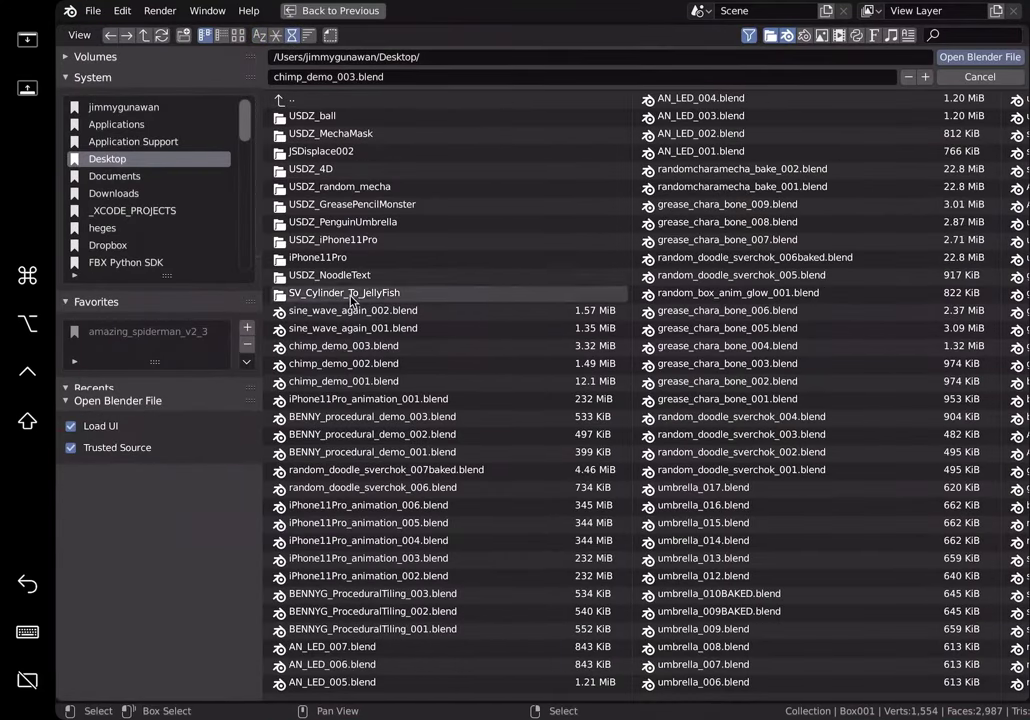
left_click(365, 363)
left_click(365, 347)
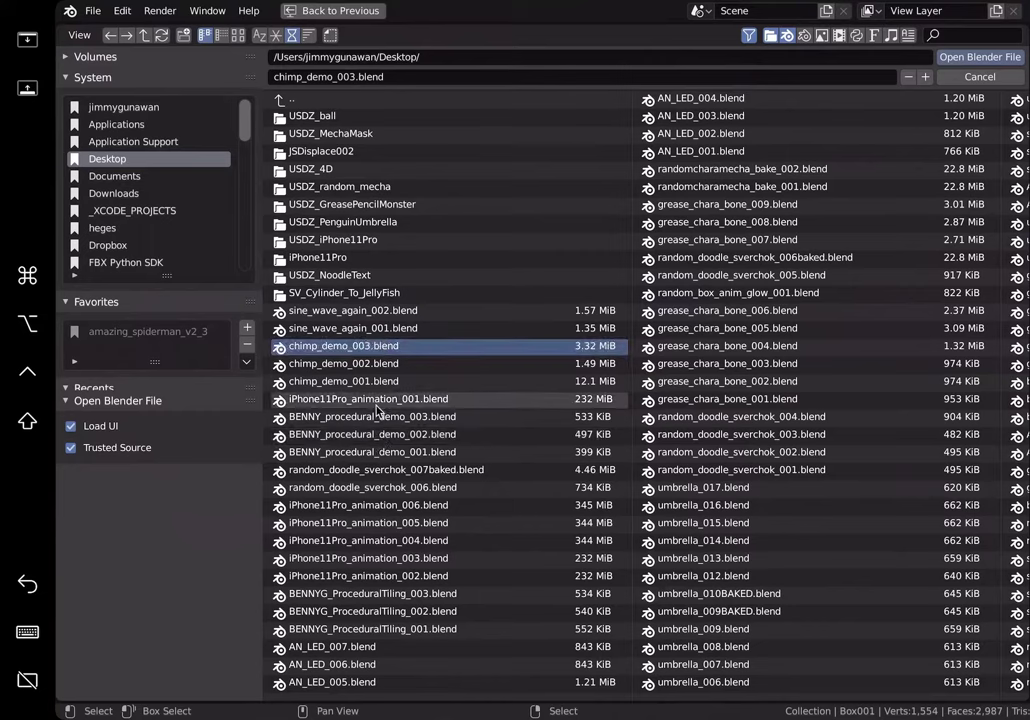
left_click(184, 193)
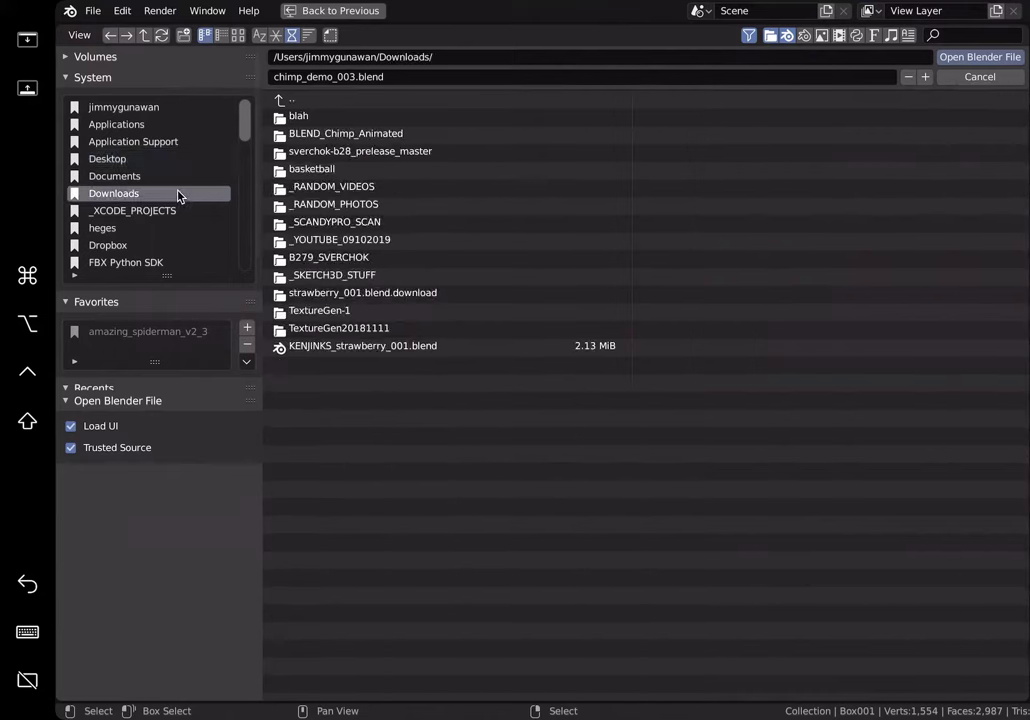
left_click(345, 135)
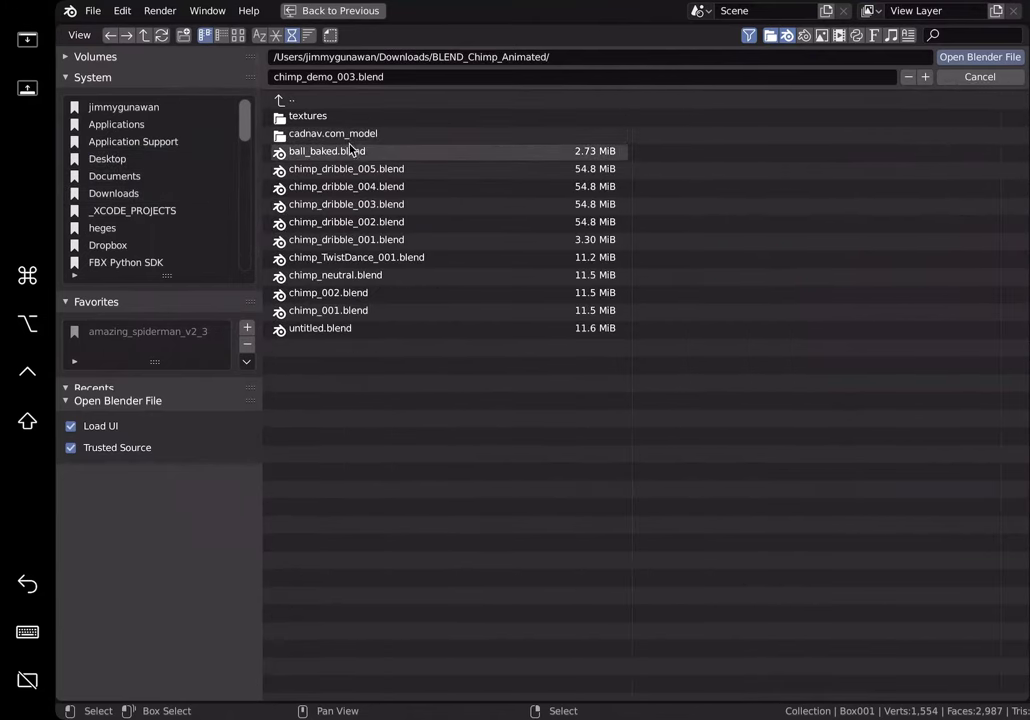
left_click(362, 171)
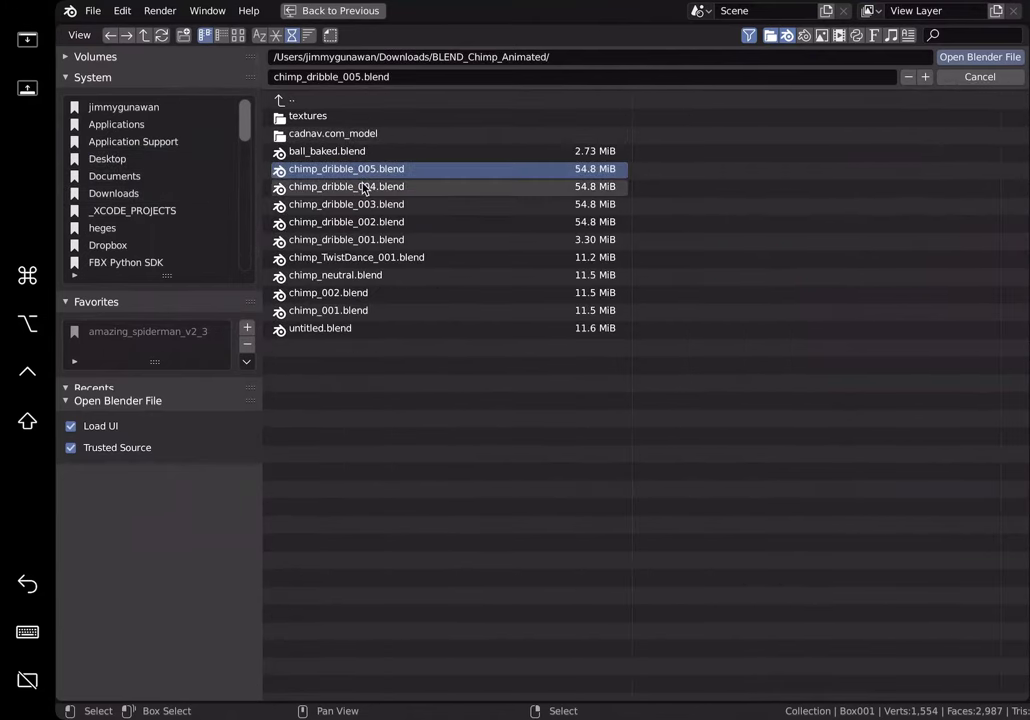
double_click(362, 171)
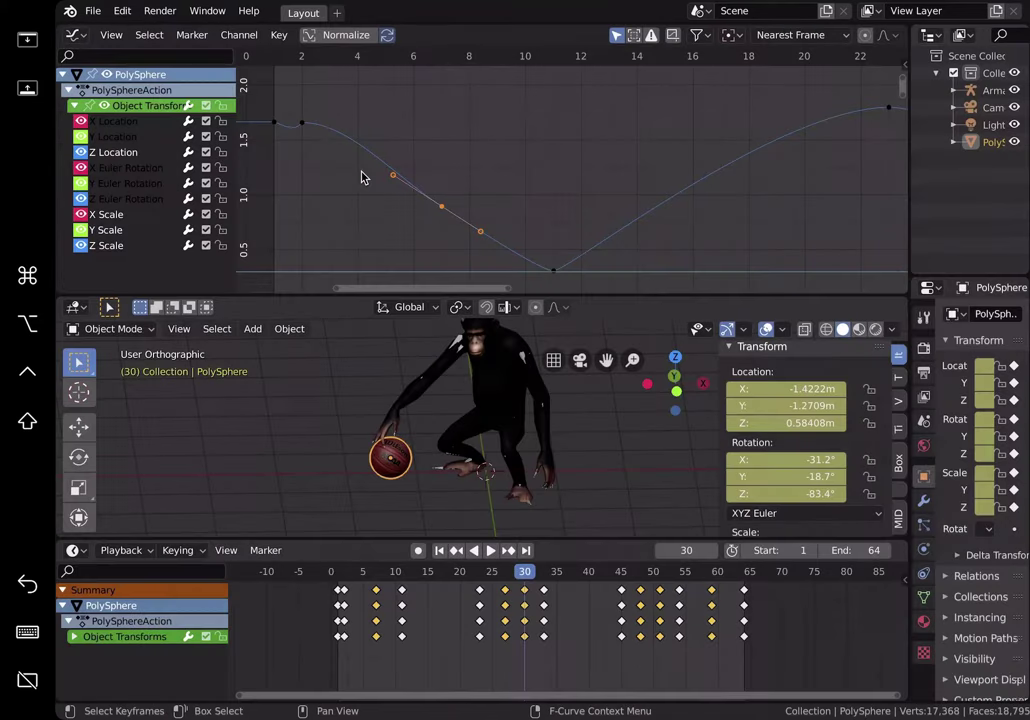
- Enlarge the 3D viewport below the curve editor, and scrub and play the chimp's dribble animation with the basketball
middle_click_drag(480, 432, 463, 424)
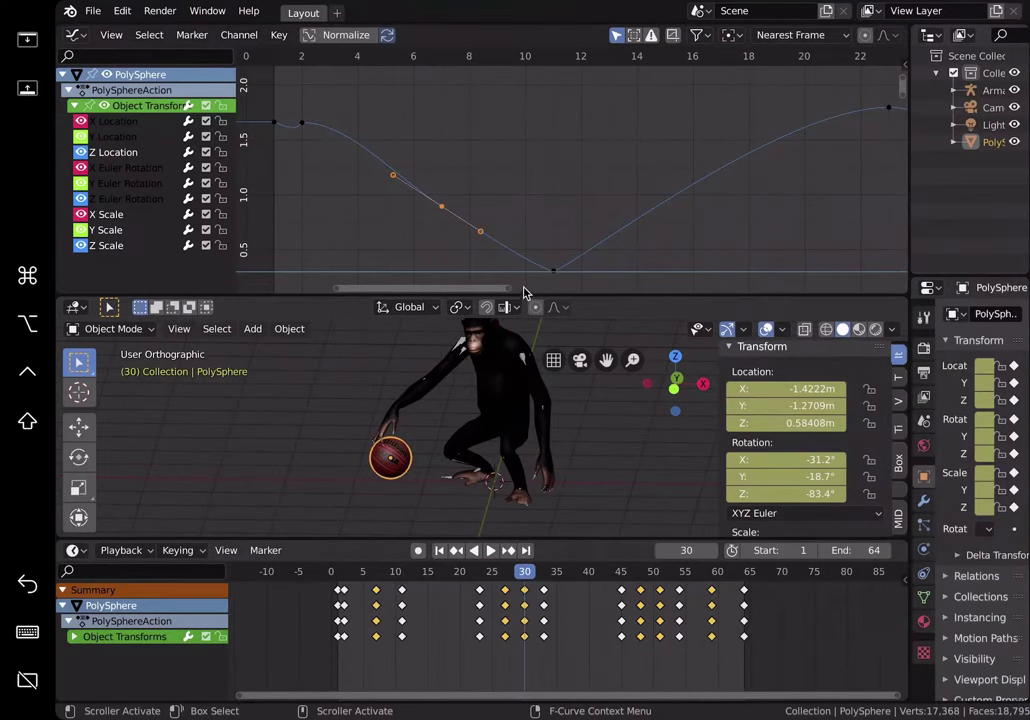
left_click_drag(522, 293, 524, 246)
scroll(428, 419, "up", 3)
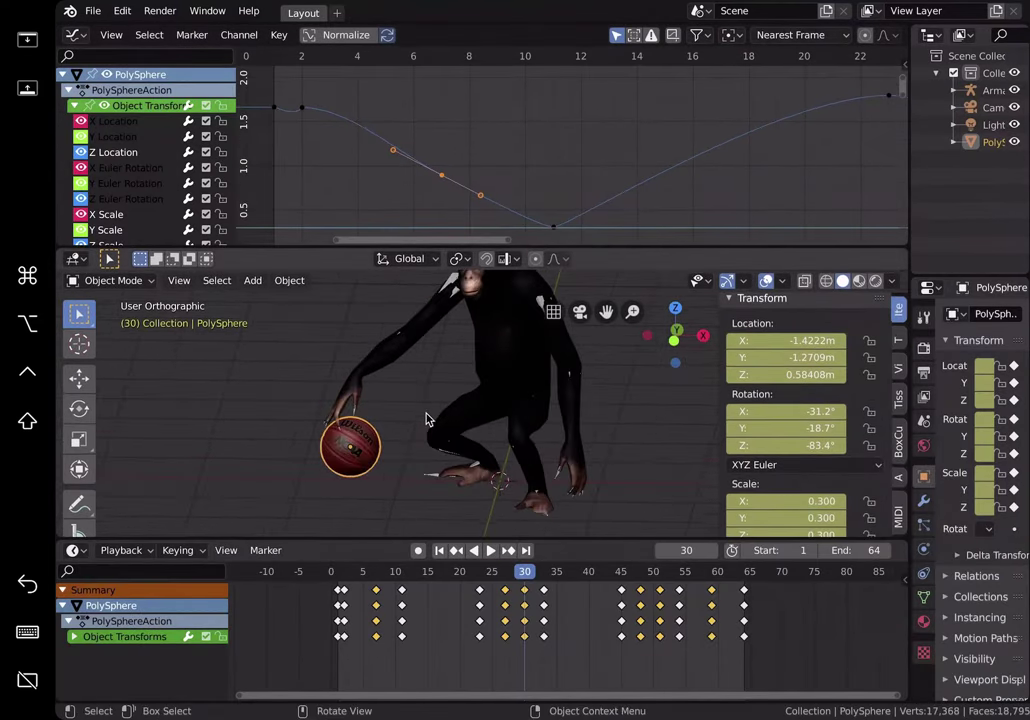
scroll(421, 428, "down", 2)
middle_click_drag(421, 428, 442, 459, "shift")
left_click_drag(391, 573, 458, 566)
left_click(480, 550)
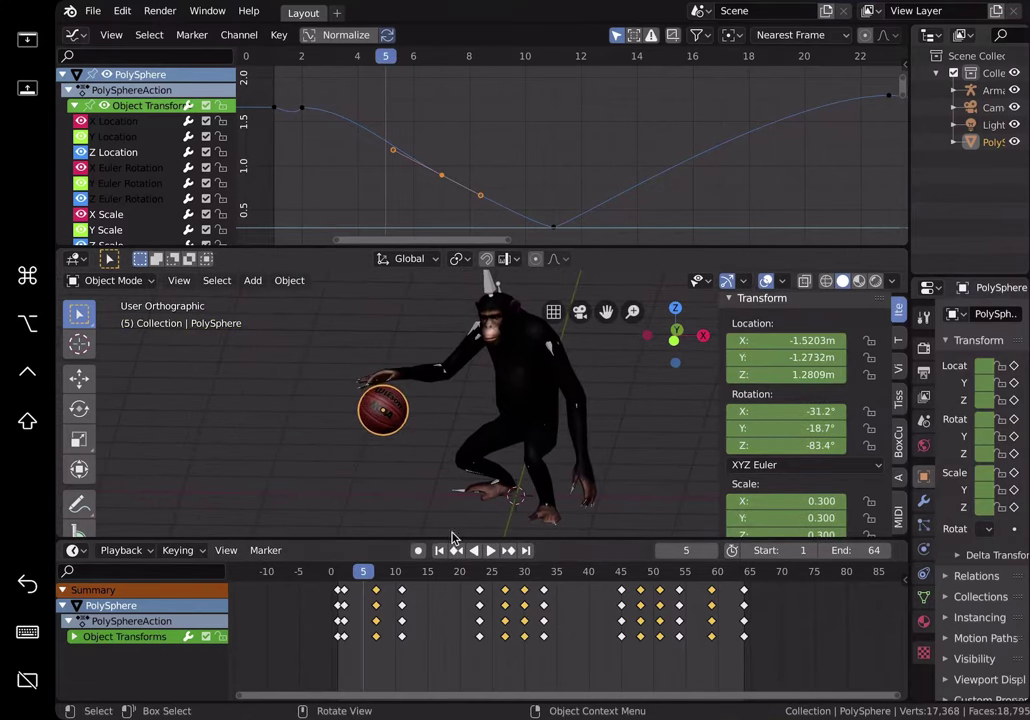
key("space")
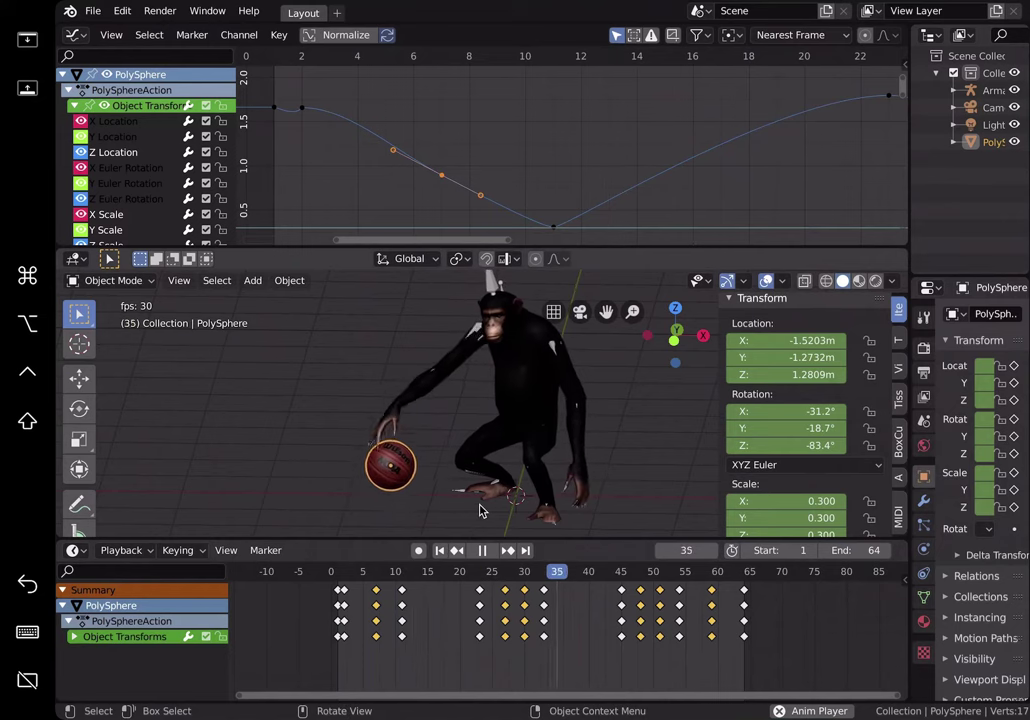
key("space")
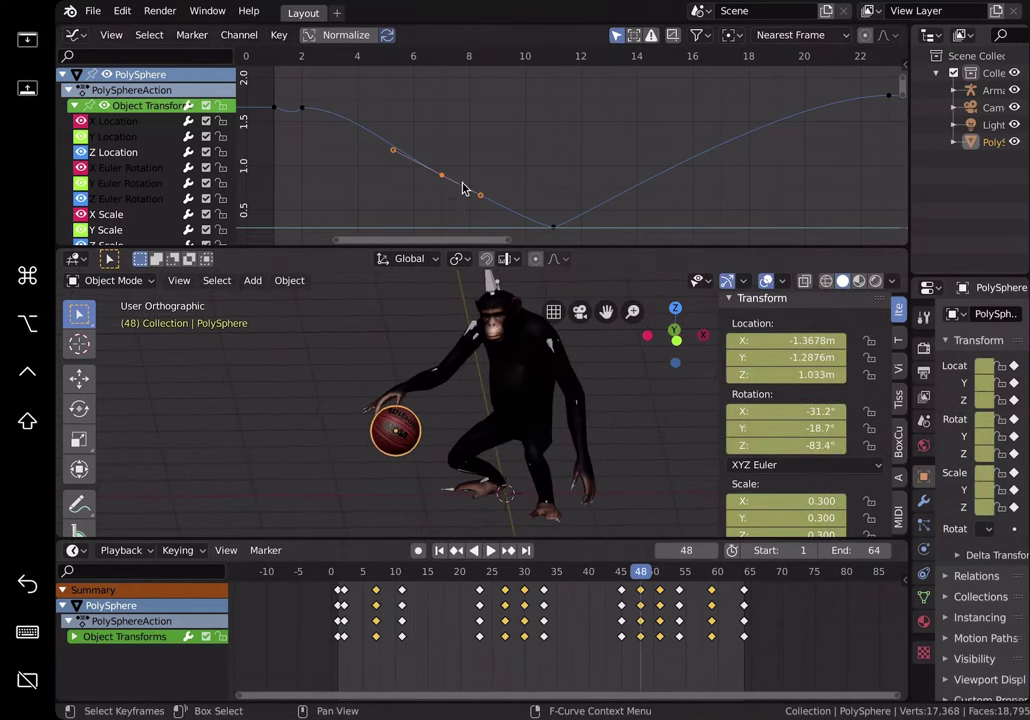
- Examine the basketball's location curves over the full 64-frame range while playing the dribble
scroll(460, 165, "down", 3)
middle_click_drag(530, 180, 448, 157, "ctrl")
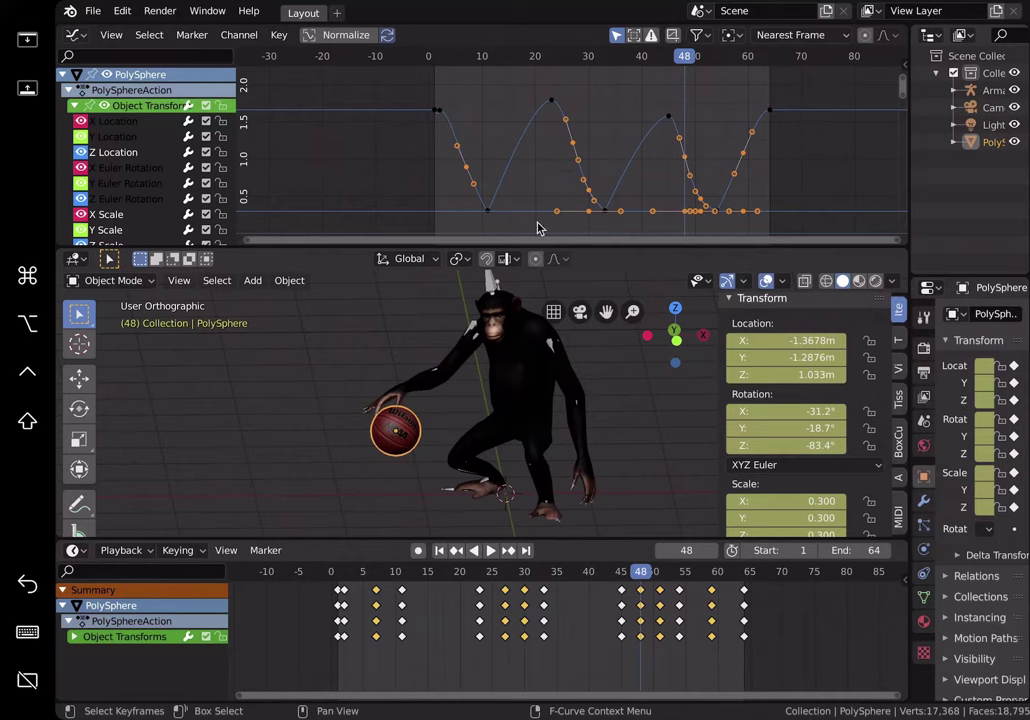
key("space")
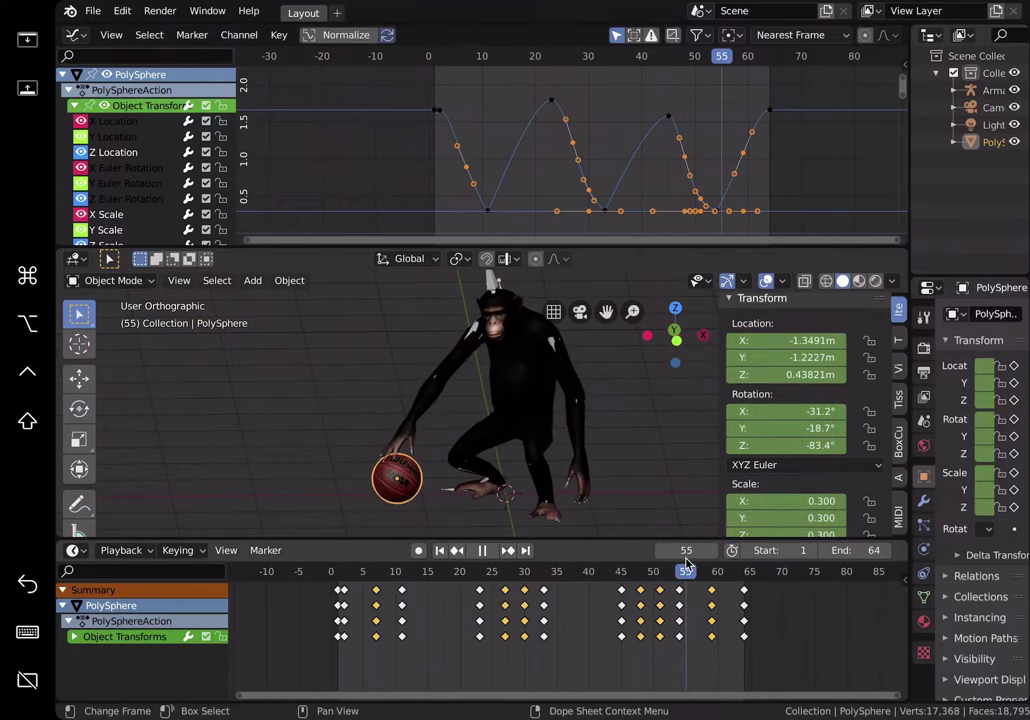
key("space")
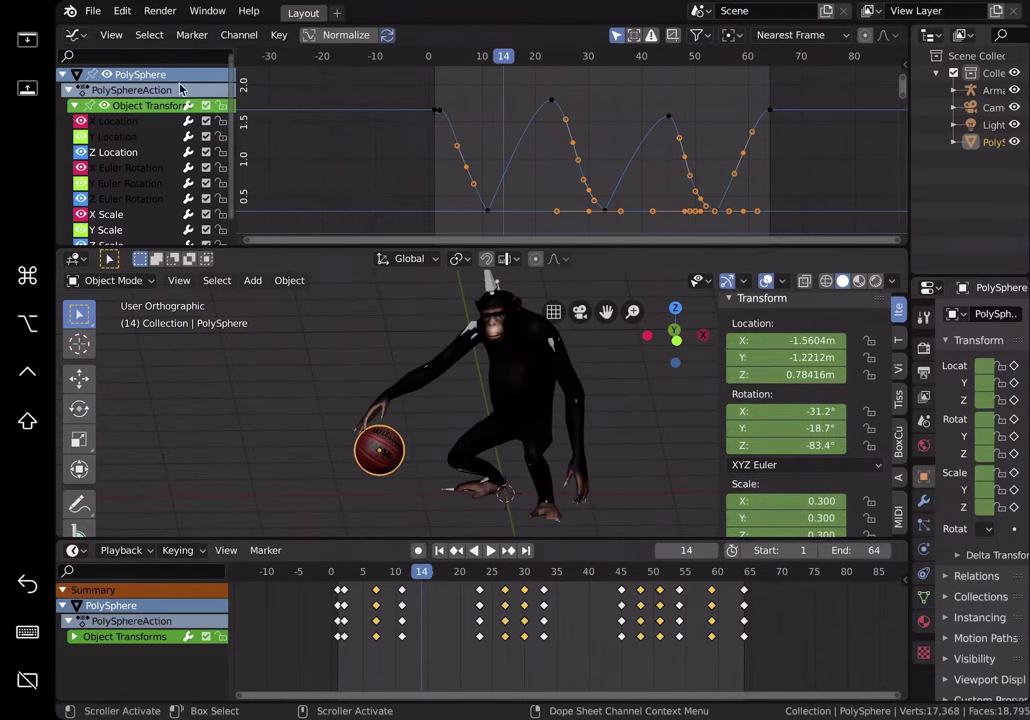
- Open chimp_dribble_002.blend from the BLEND_Chimp_Animated folder, discarding the unsaved changes
left_click(92, 11)
left_click(115, 49)
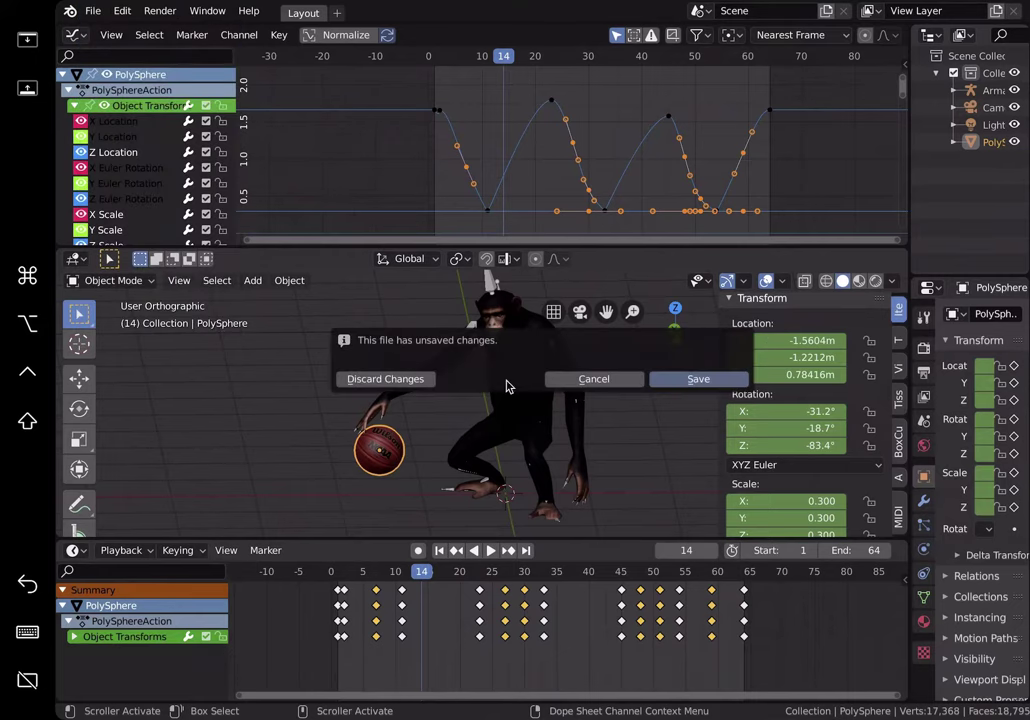
left_click(421, 385)
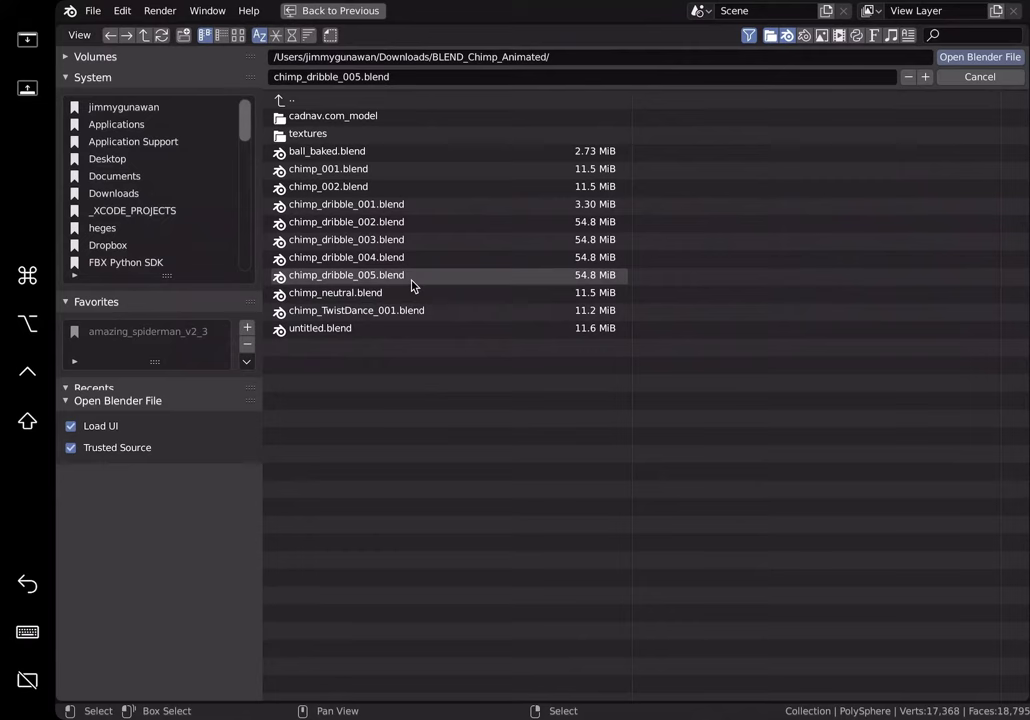
double_click(398, 222)
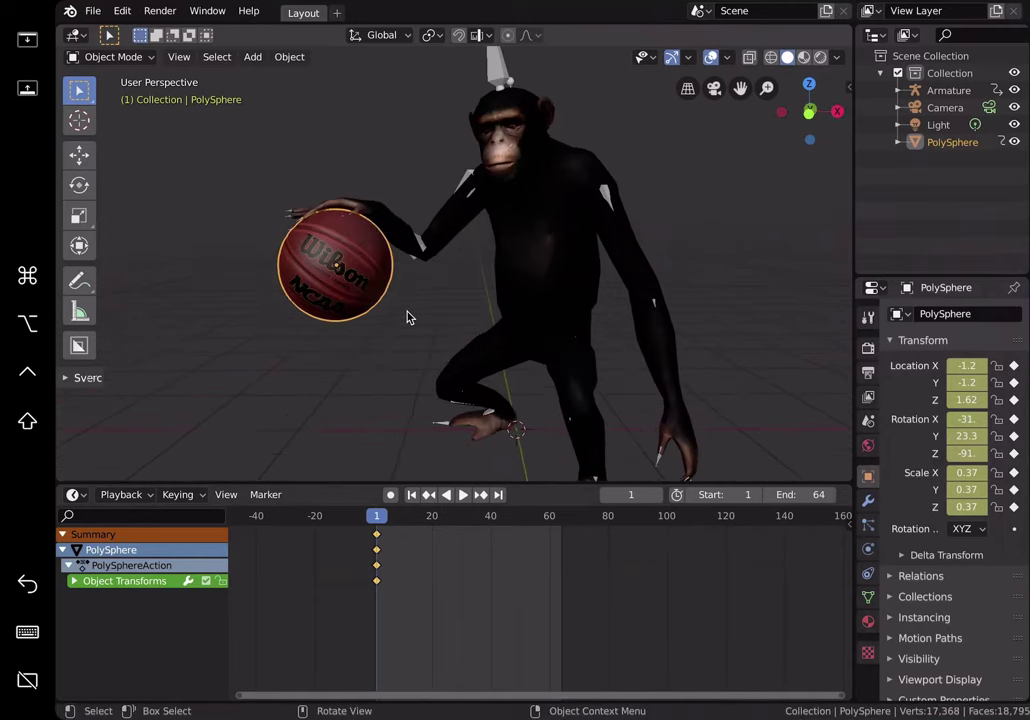
- Play the animation up to frame 11, and view the chimp and basketball in front orthographic view
left_click(462, 494)
left_click(457, 496)
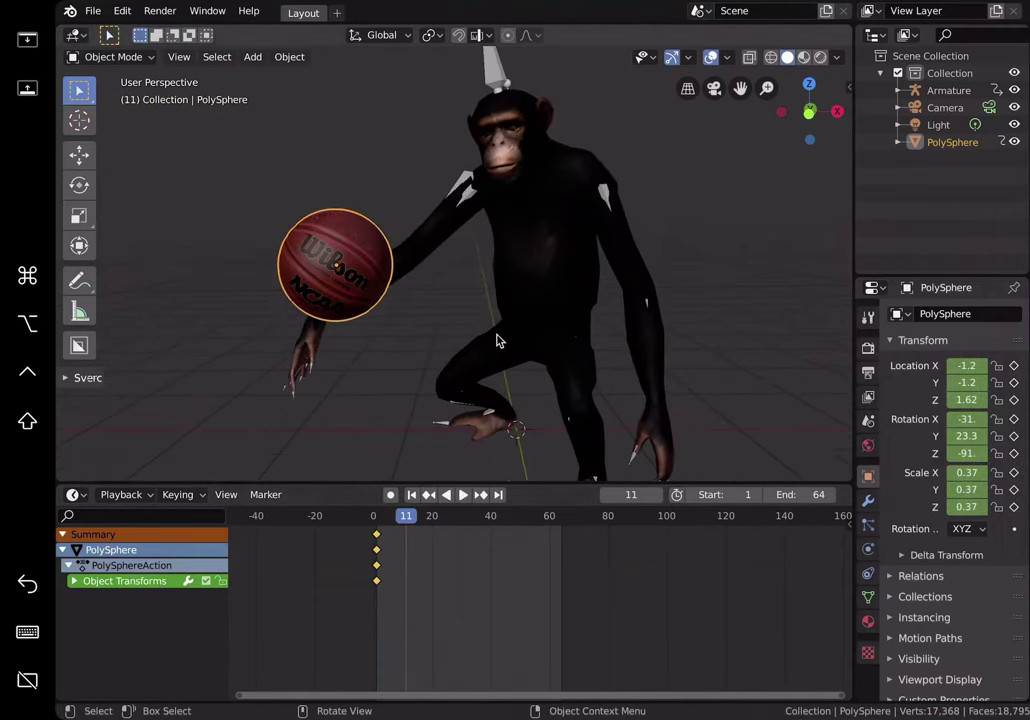
scroll(497, 336, "down", 4)
middle_click_drag(485, 324, 495, 301)
left_click(687, 89)
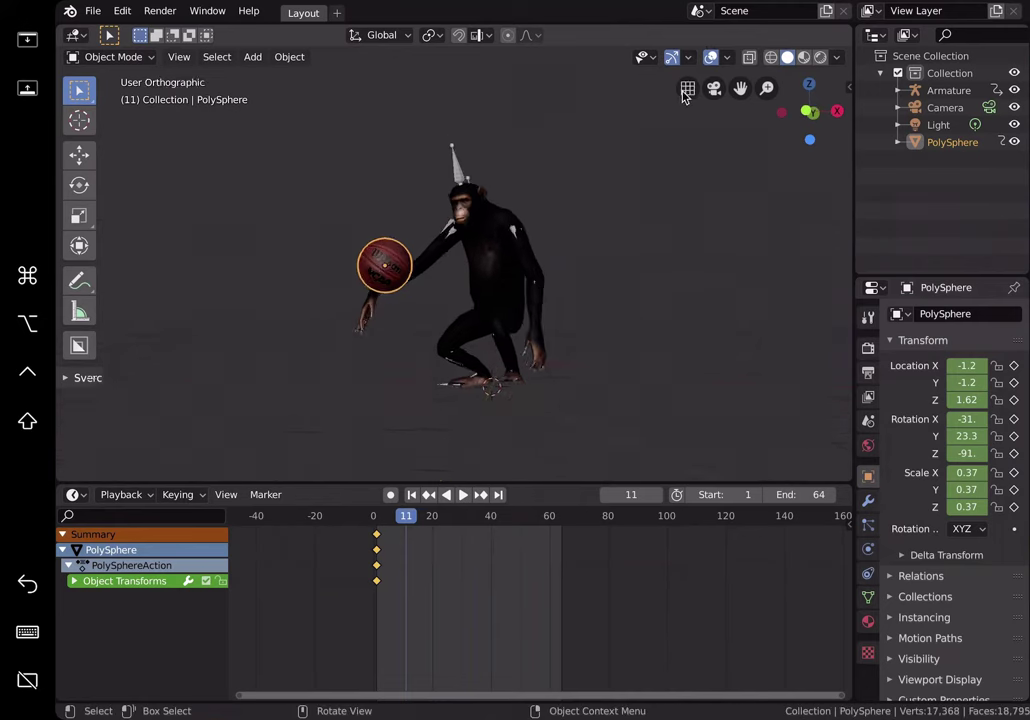
left_click(810, 112)
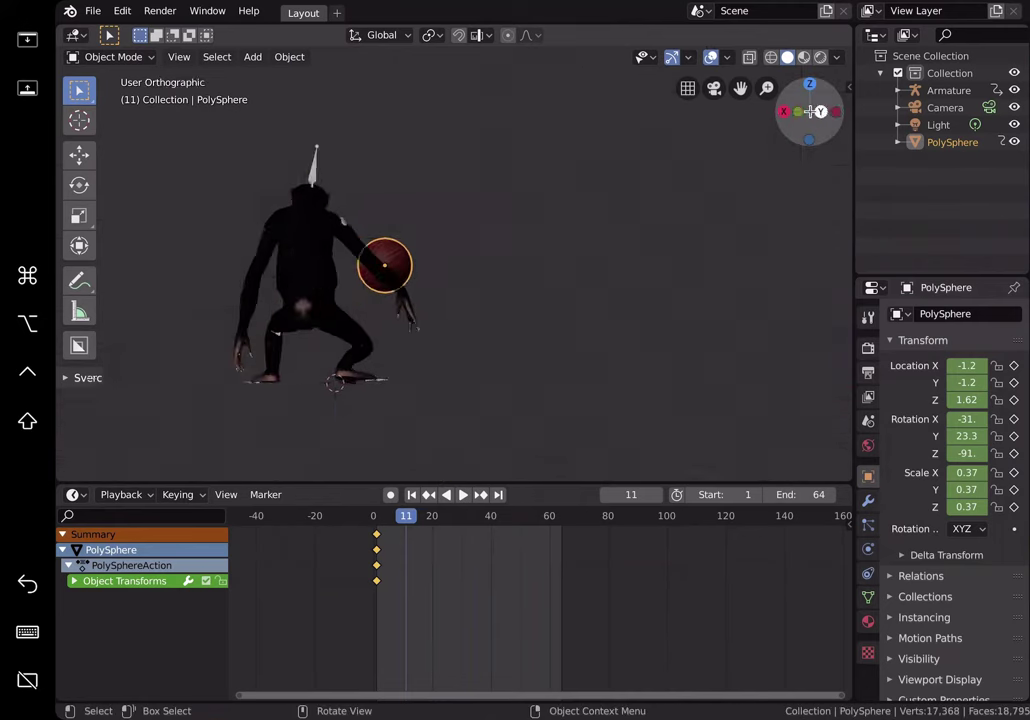
left_click(809, 111)
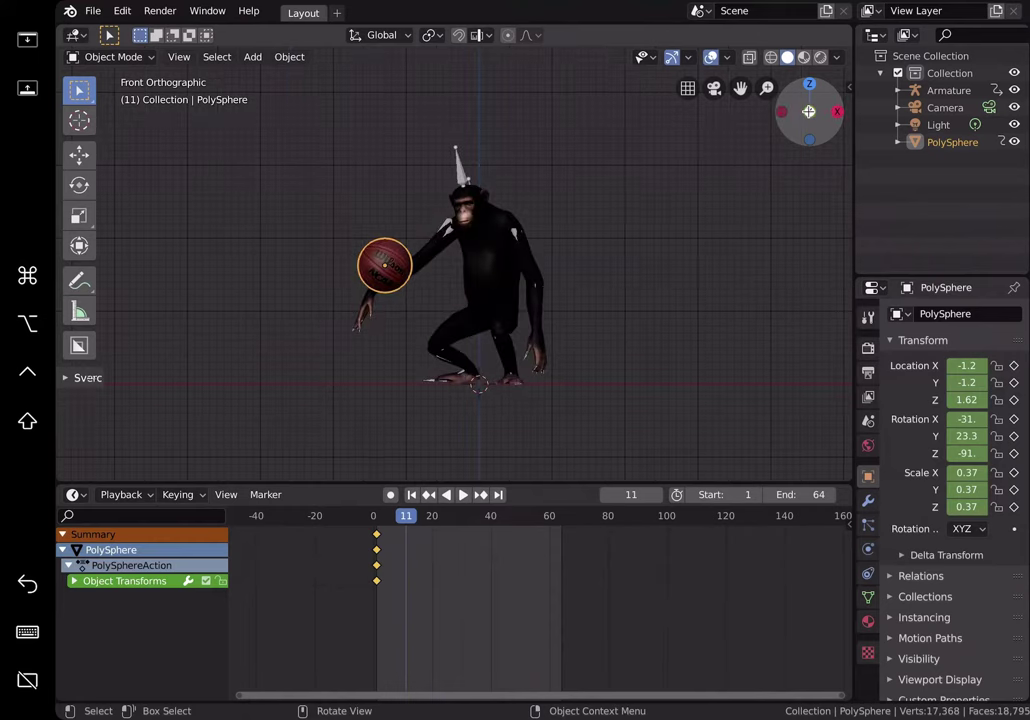
scroll(560, 240, "up", 1)
- Try to shrink the basketball to a scale of about 0.27 and place it under the chimp's lowered hand at frame 11
key("g")
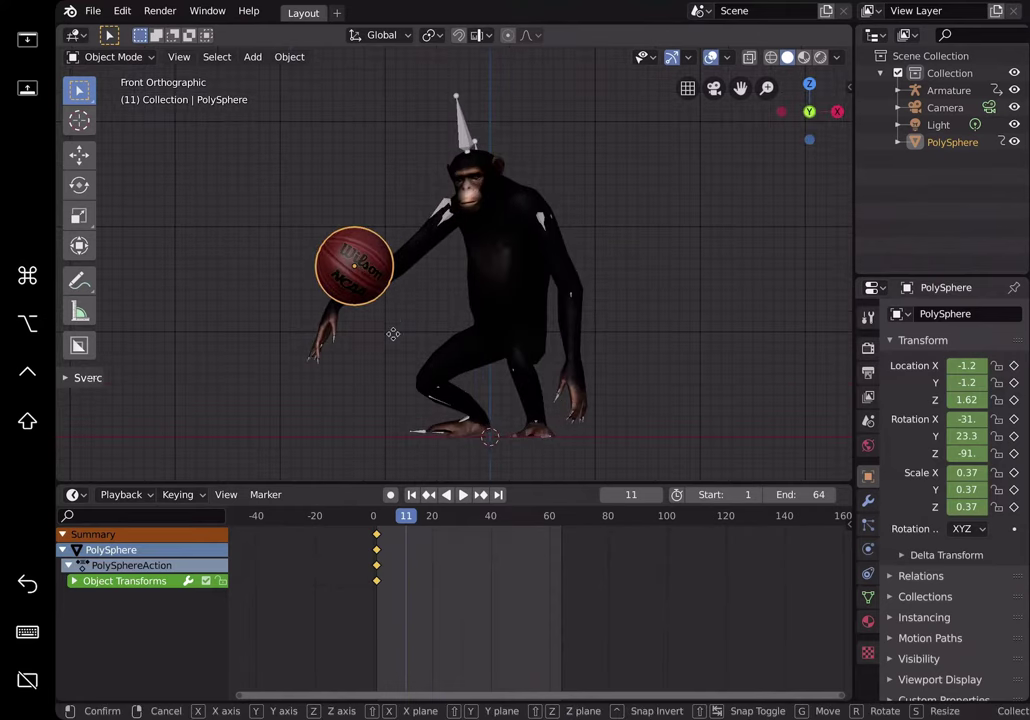
left_click(346, 324)
key("s")
left_click(407, 375)
key("s")
left_click(414, 382)
key("g")
left_click(411, 392)
key("s")
left_click(432, 397)
key("g")
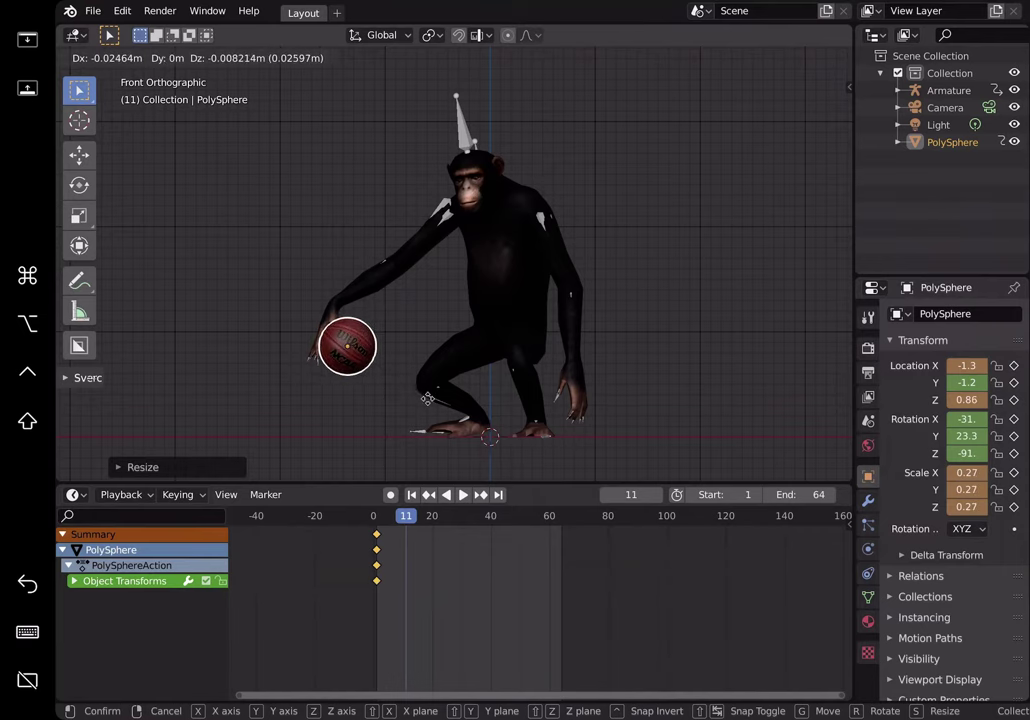
left_click(423, 384)
- Return to frame 1 and clear the keyframes on the basketball's scale
left_click_drag(408, 515, 377, 521)
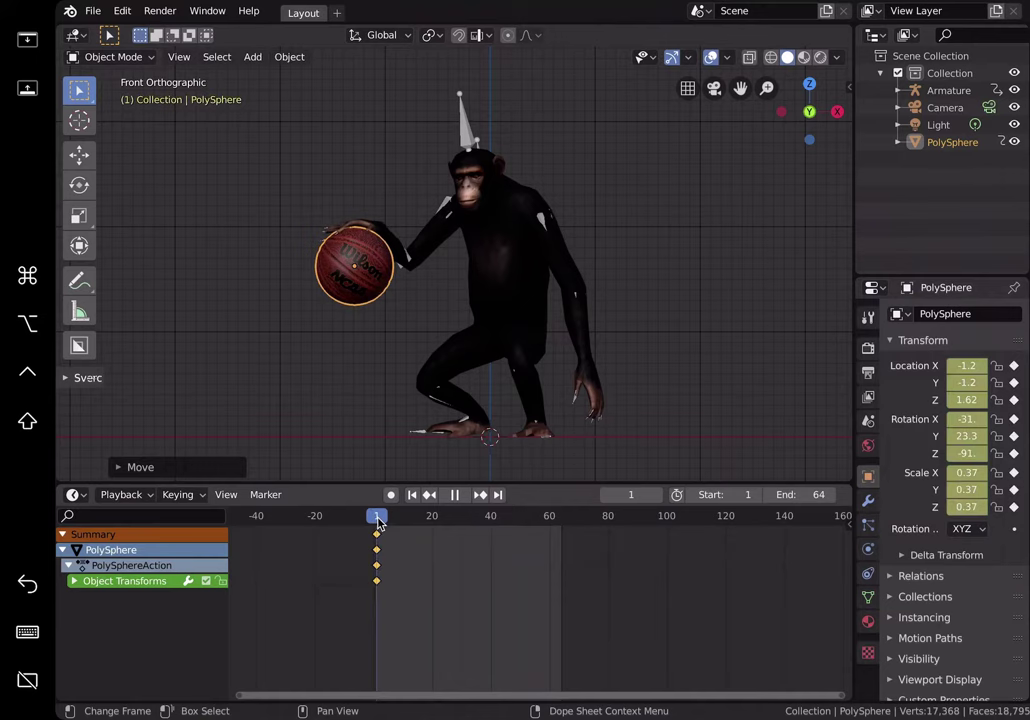
key("space")
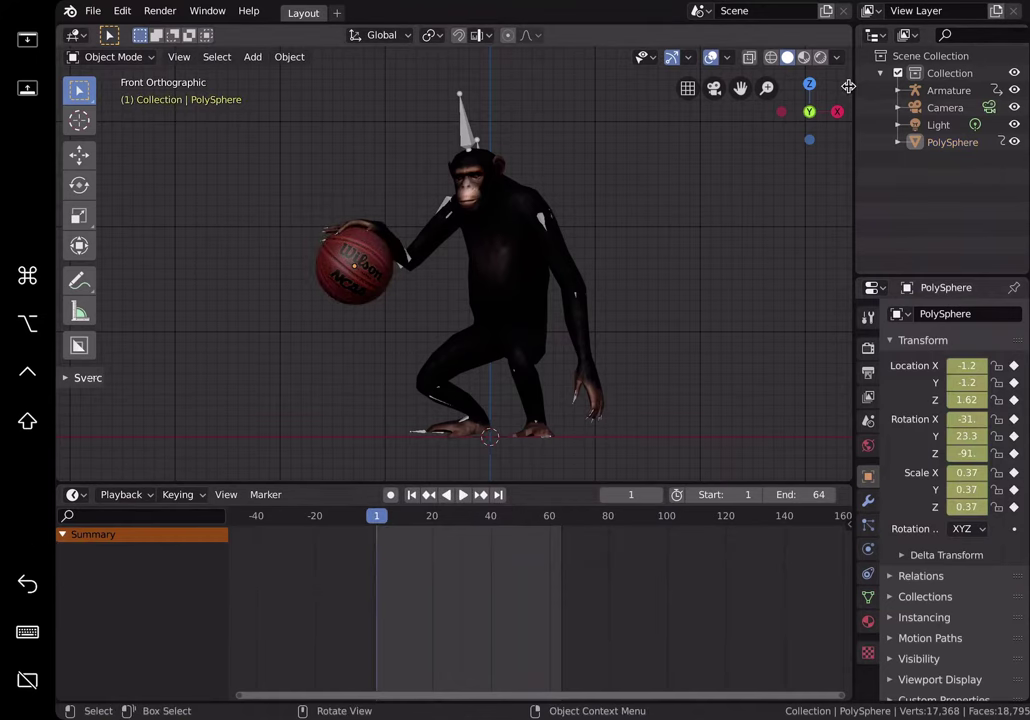
key("n")
right_click(738, 297)
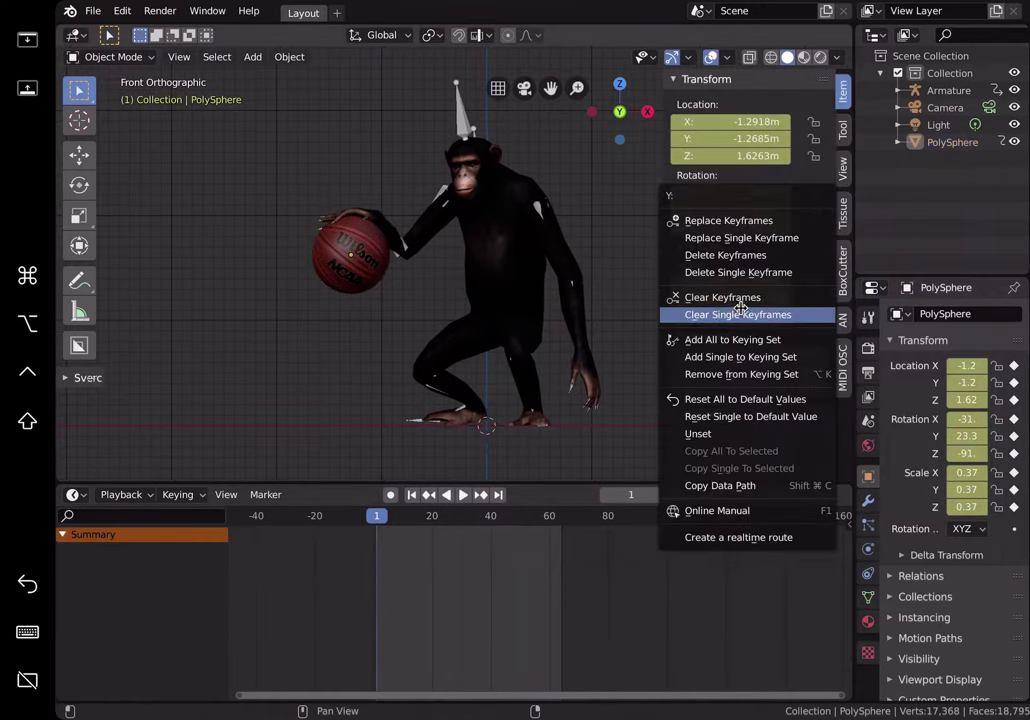
left_click(733, 297)
left_click(372, 268)
- Scale the basketball down to 0.300 and move it up under the chimp's hand, to about X -1.316 m and Z 1.700 m
key("s")
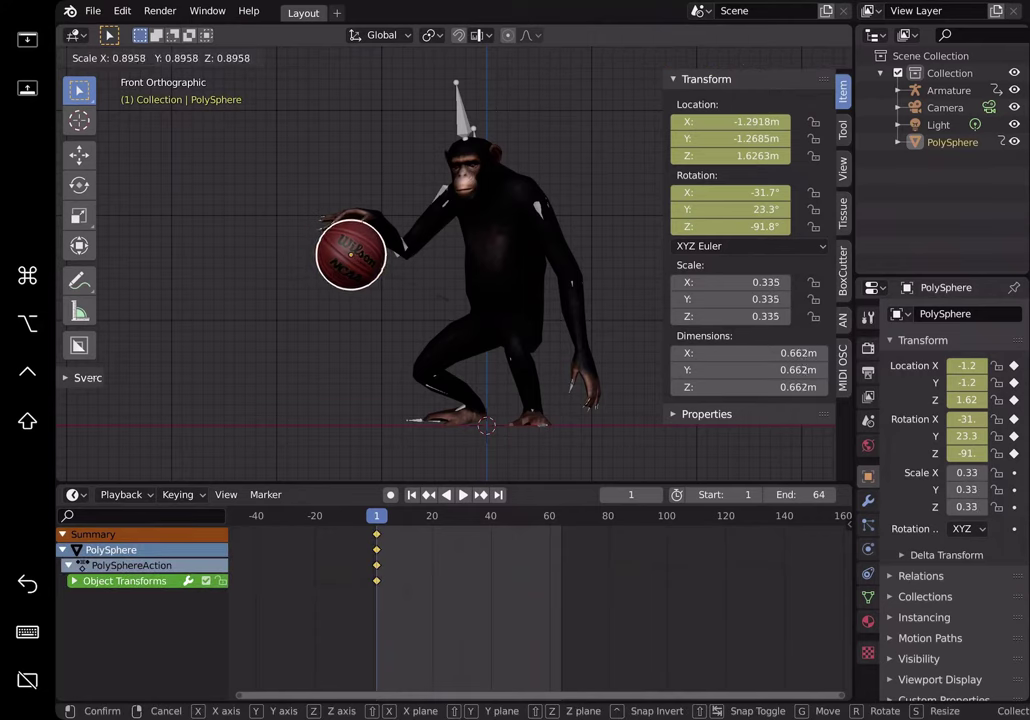
left_click(426, 295)
key("g")
left_click(423, 287)
key("s")
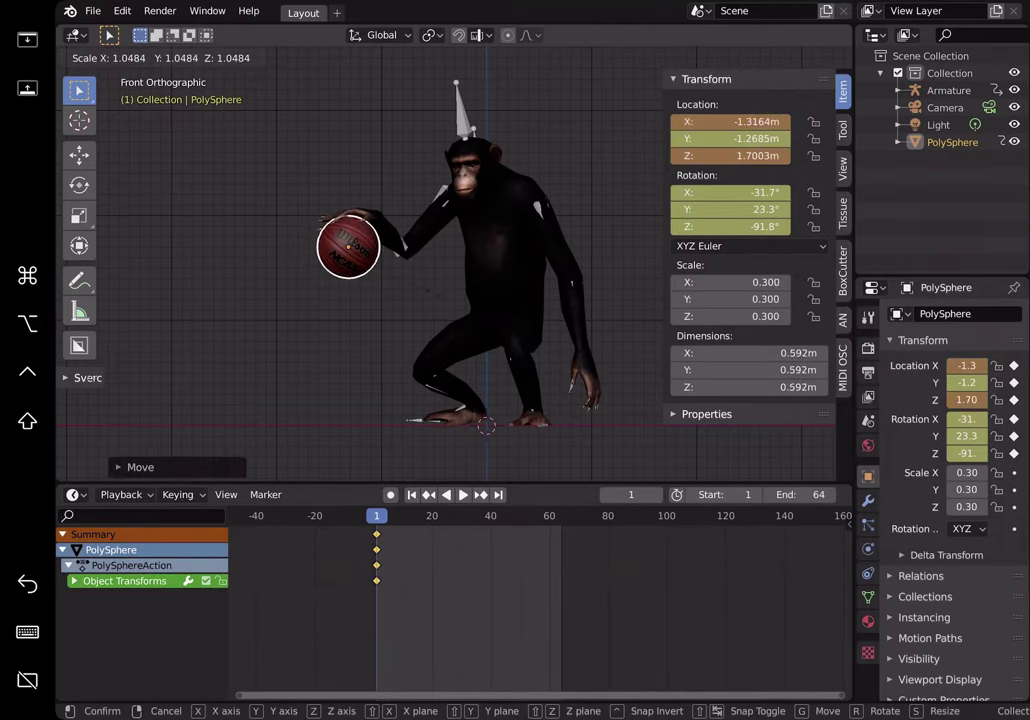
key("Return")
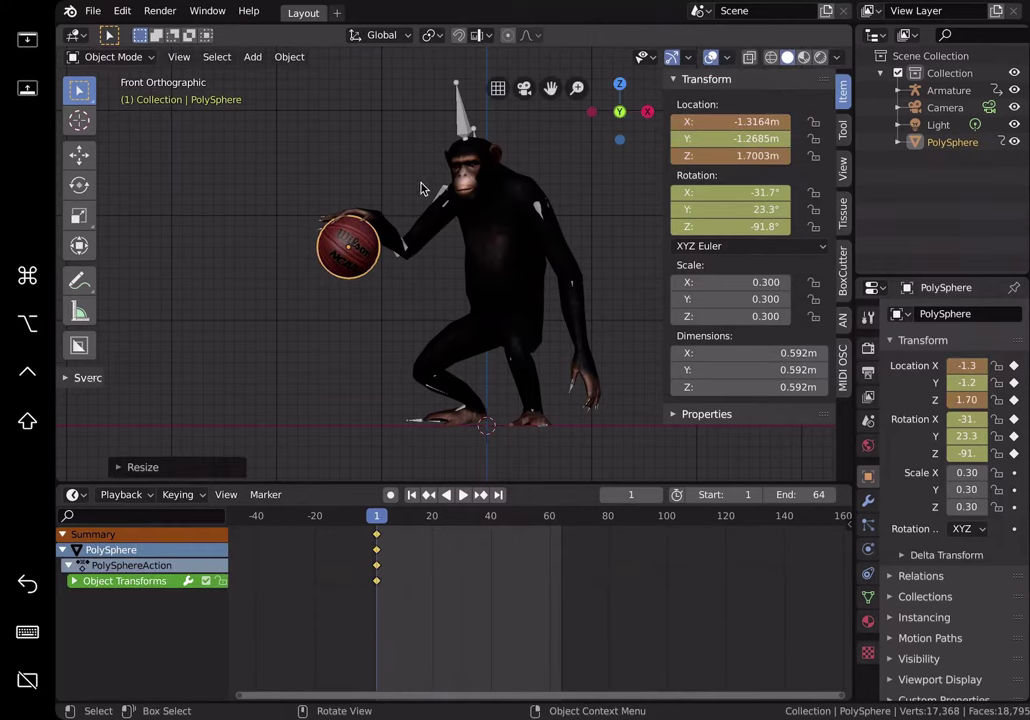
- Save the scene as a new file named chimp_dribble_startagain_001.blend in the BLEND_Chimp_Animated folder
left_click(92, 10)
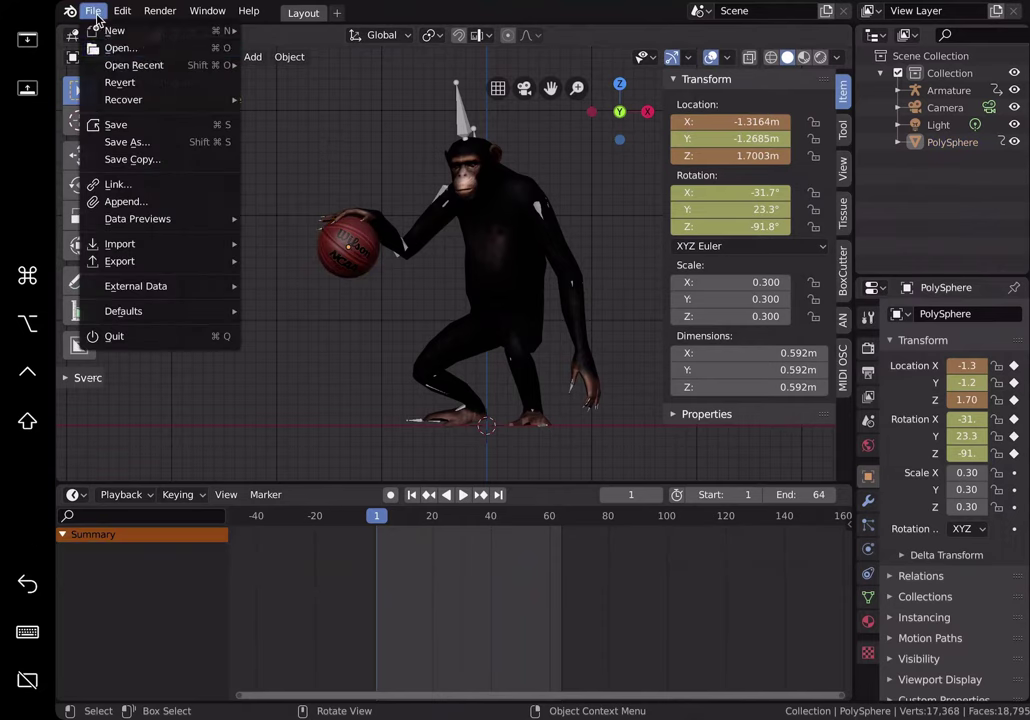
left_click(134, 140)
left_click(323, 78)
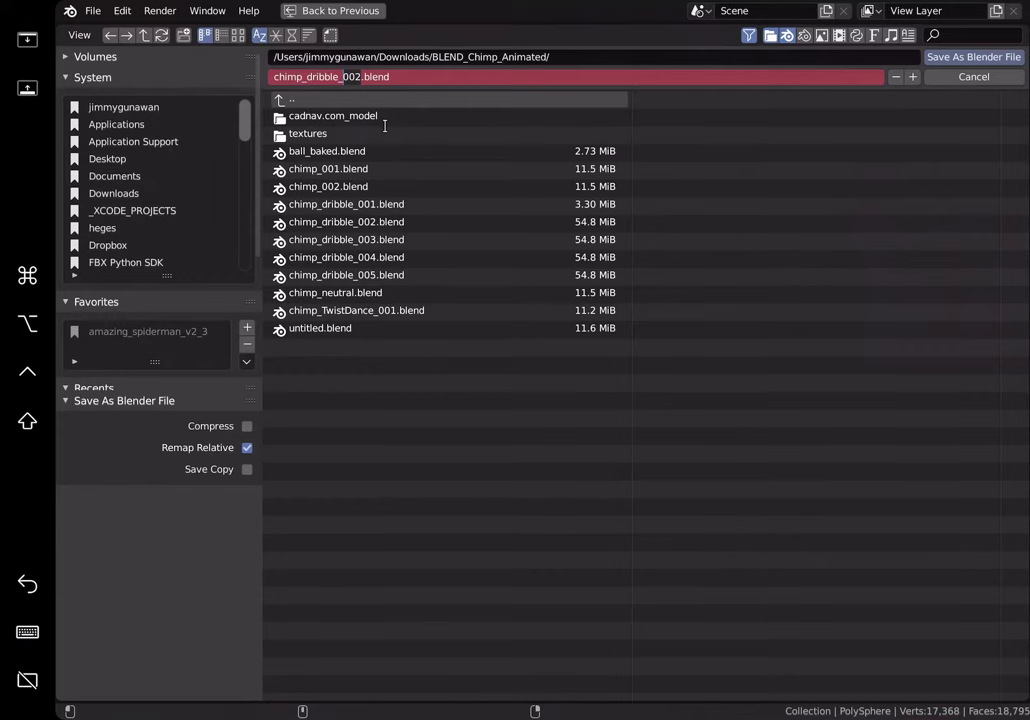
type("startagain_00")
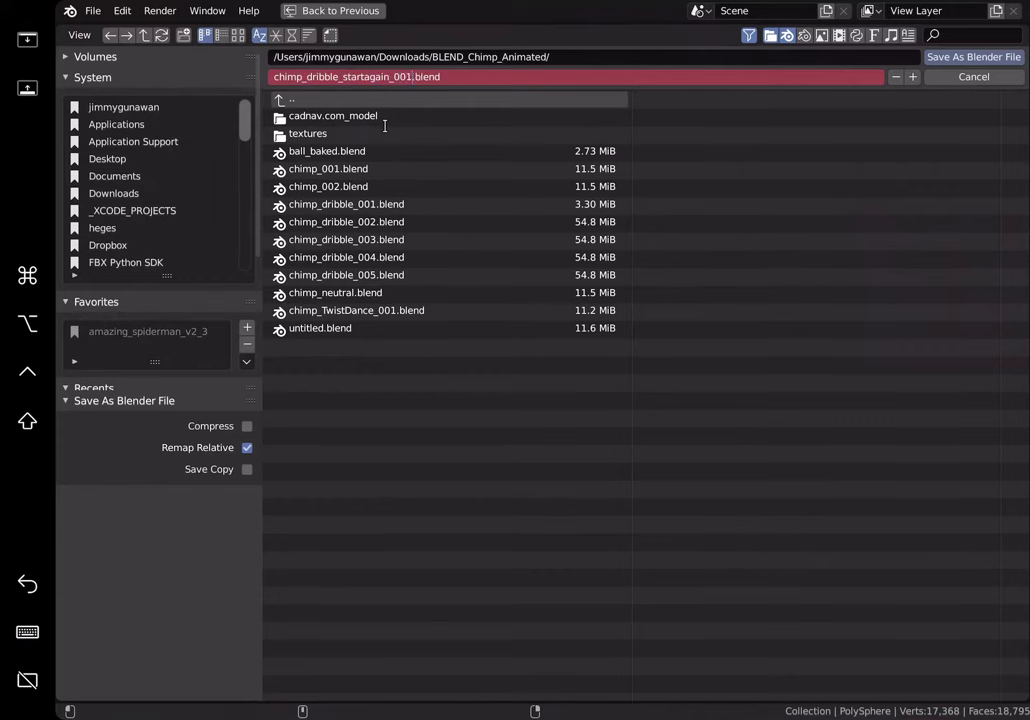
type("1")
key("Return")
left_click(960, 58)
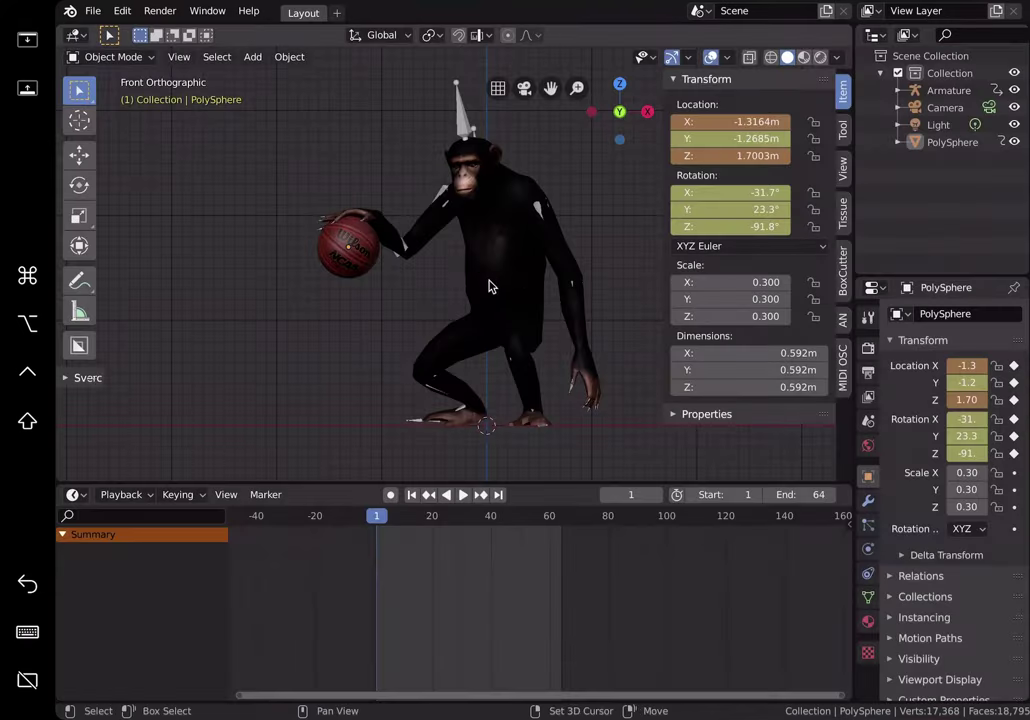
- Widen the 3D viewport and timeline by narrowing the outliner and properties editors
left_click_drag(662, 207, 690, 208)
left_click_drag(853, 207, 925, 207)
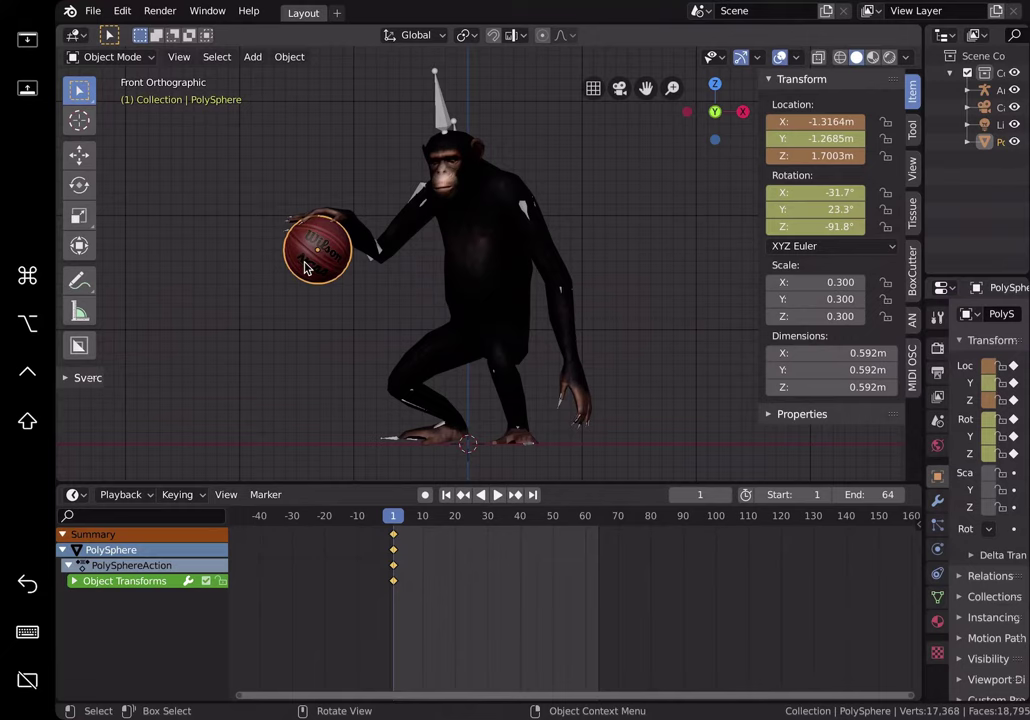
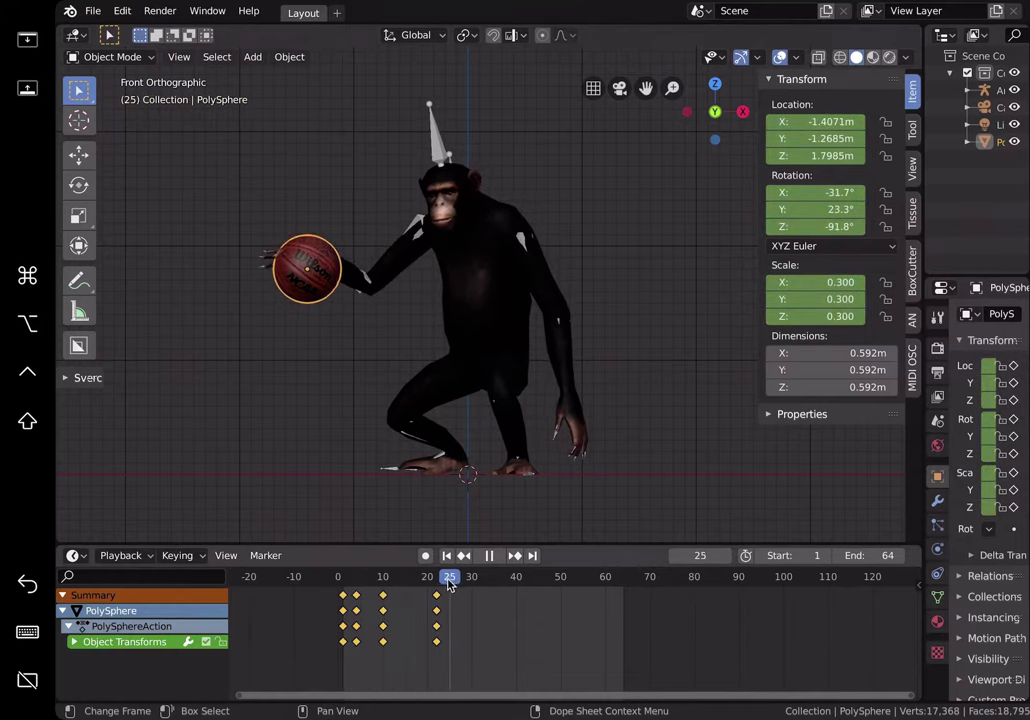
- At frame 26, move the basketball under the chimp's hand to about X -1.528 m and Z 1.466 m and keyframe it
key("g")
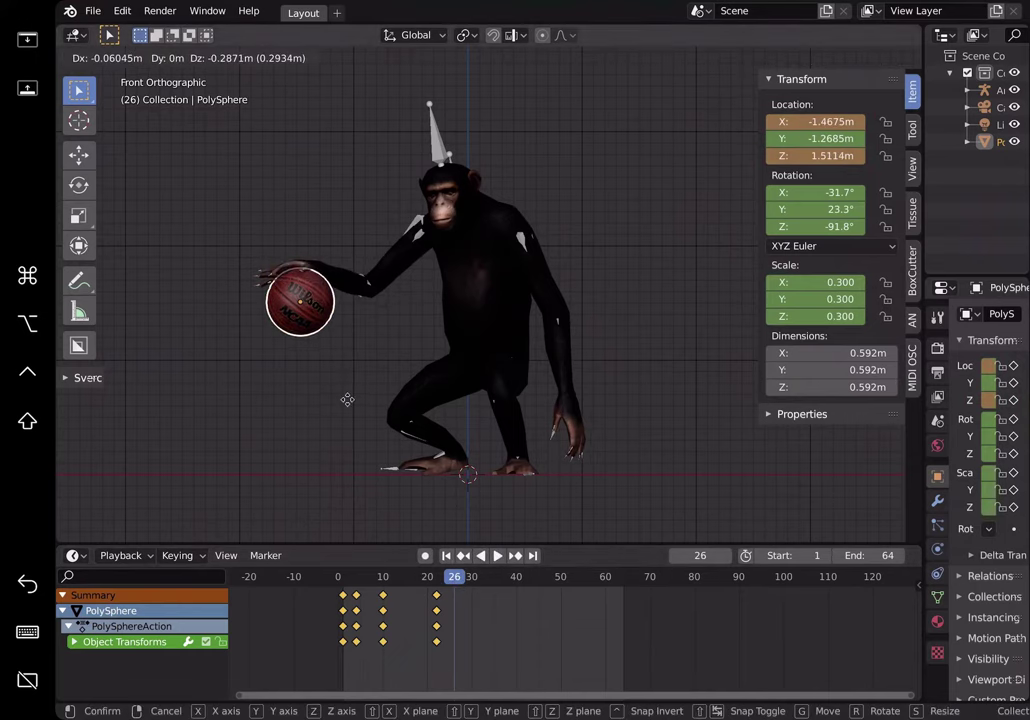
left_click(354, 366)
key("i")
left_click(354, 366)
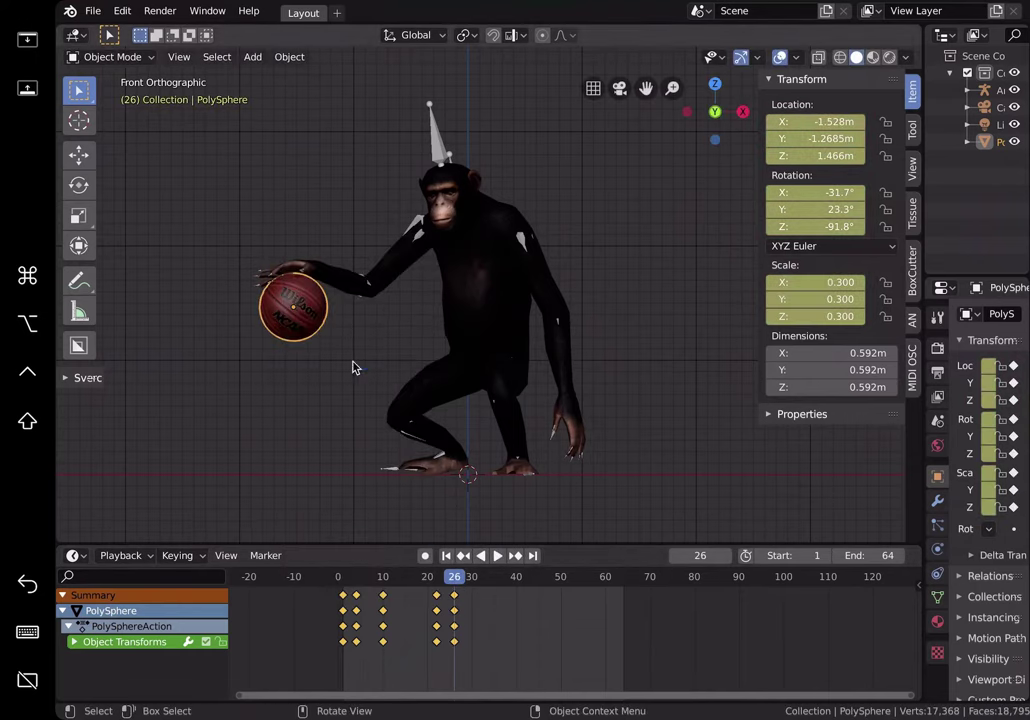
- At frame 33, move the basketball down to the floor at about X -1.445 m and Z 0.302 m and keyframe it
key("space")
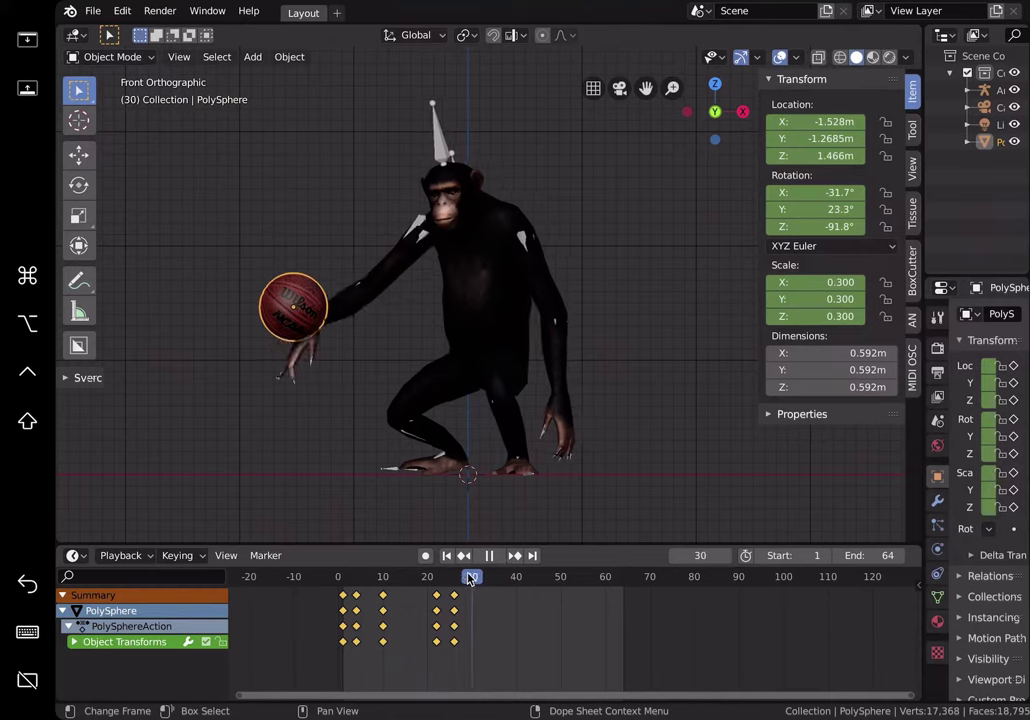
left_click_drag(422, 578, 485, 581)
key("space")
key("g")
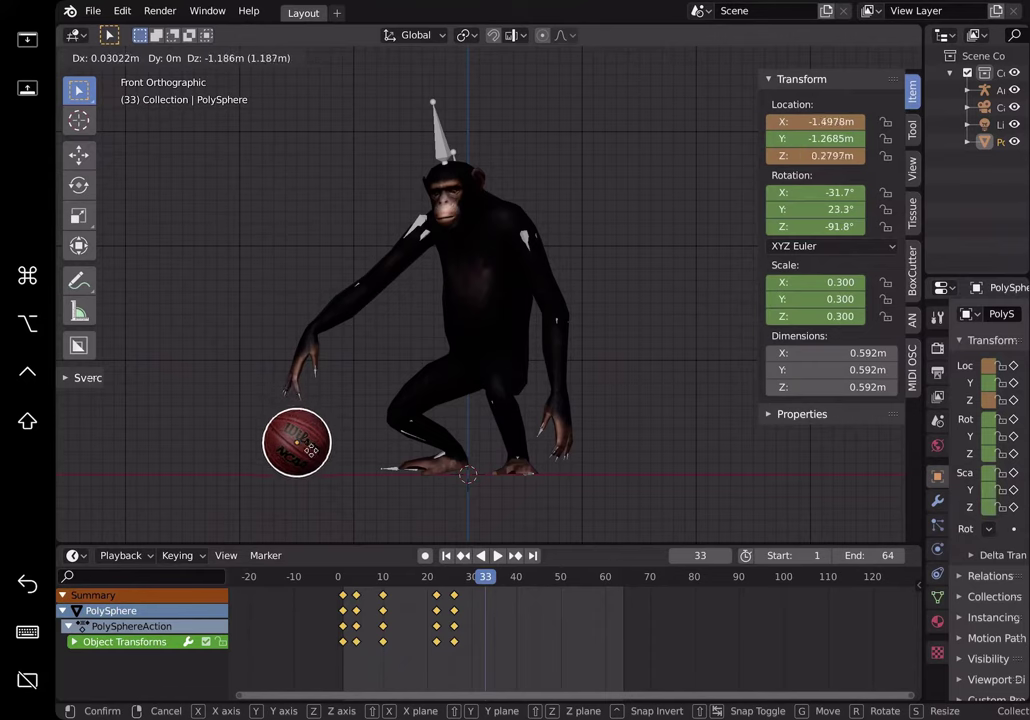
left_click(318, 453)
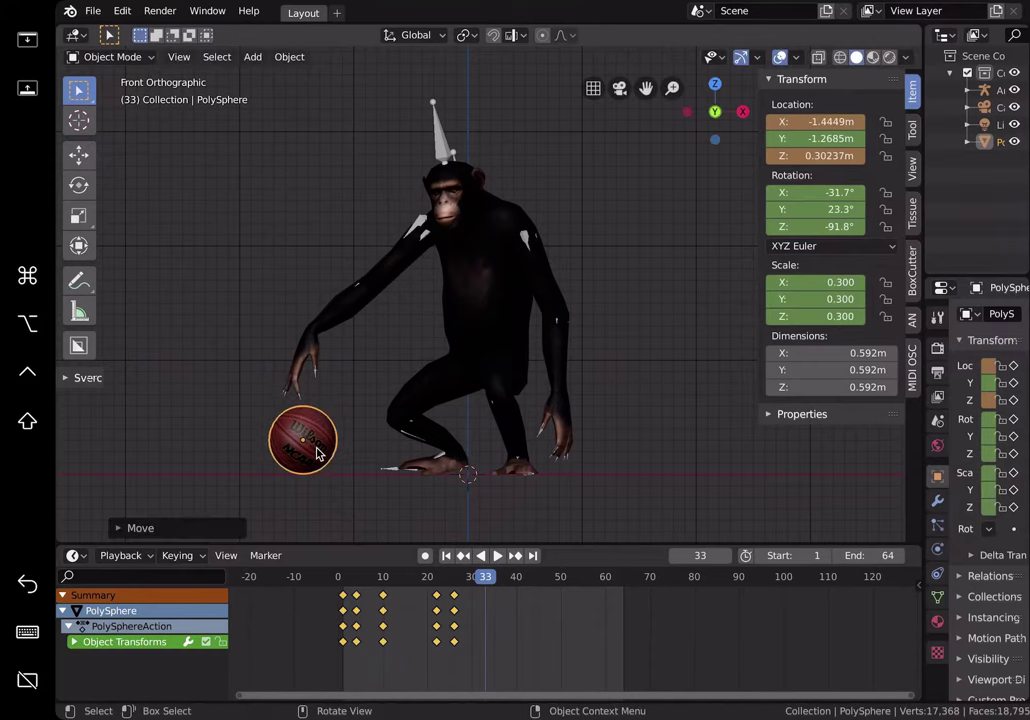
key("i")
left_click(318, 453)
- At frame 43, raise the basketball to the chimp's hand at about X -1.369 m and Z 1.663 m and keyframe it
key("space")
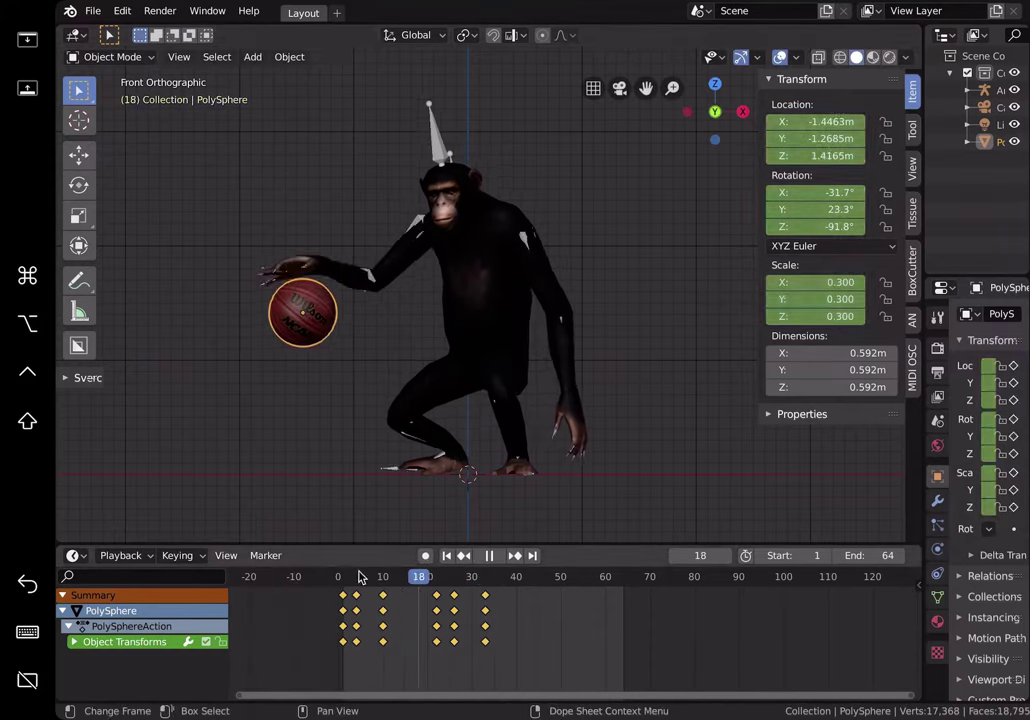
left_click_drag(469, 583, 530, 578)
key("space")
key("space")
key("g")
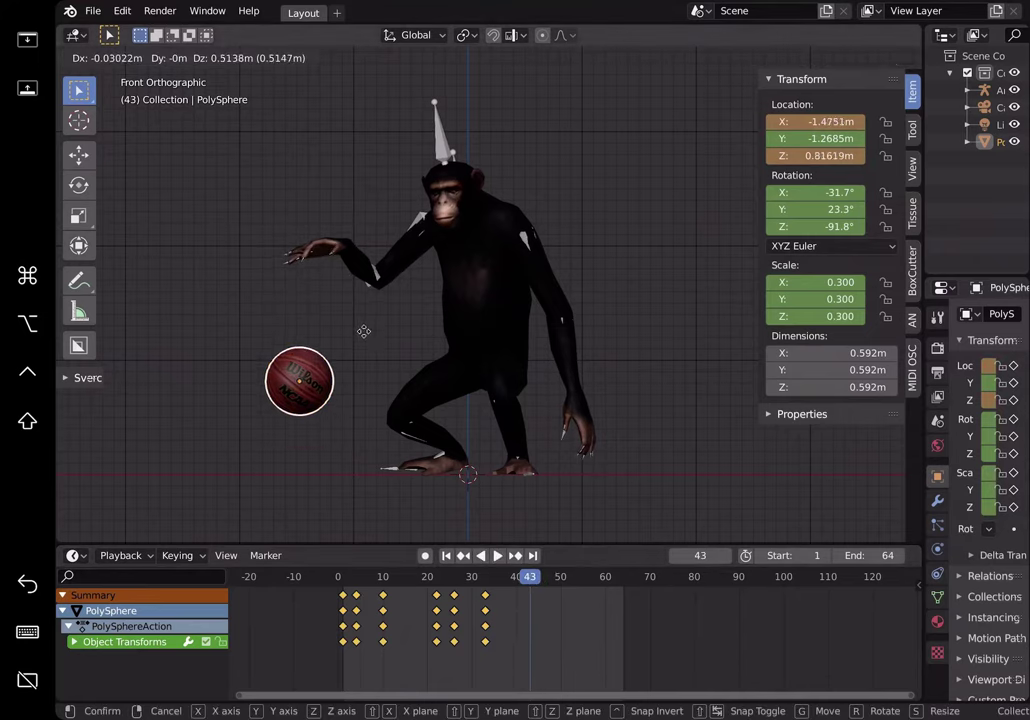
left_click(377, 269)
key("i")
left_click(407, 343)
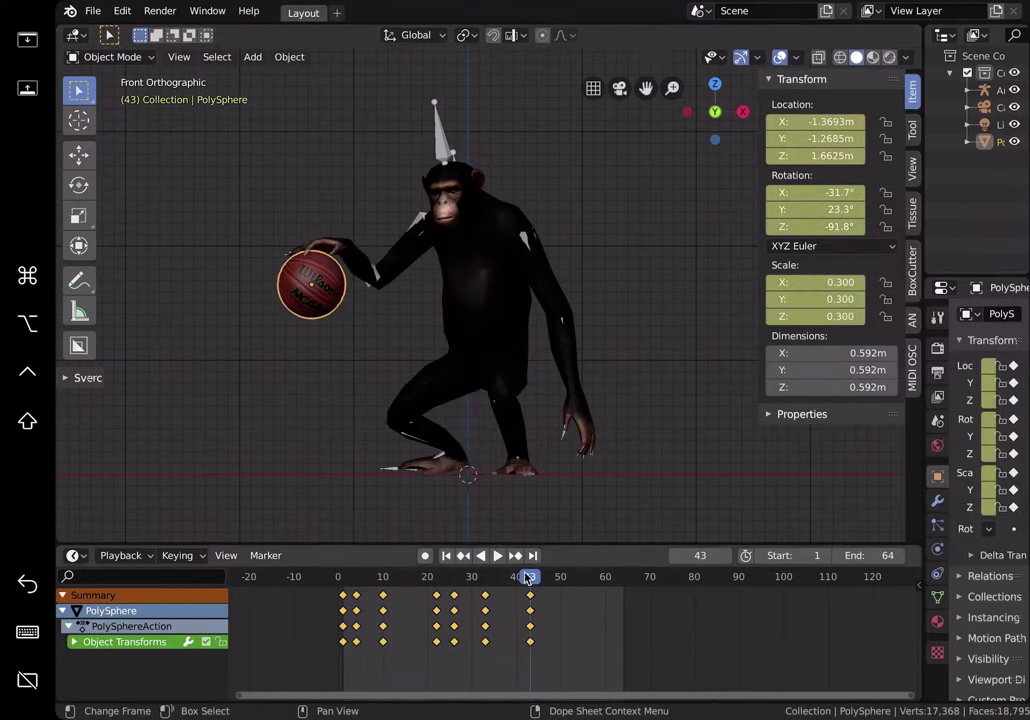
- At frame 55, lower the basketball to the floor at about X -1.422 m and Z 0.310 m and keyframe it
key("space")
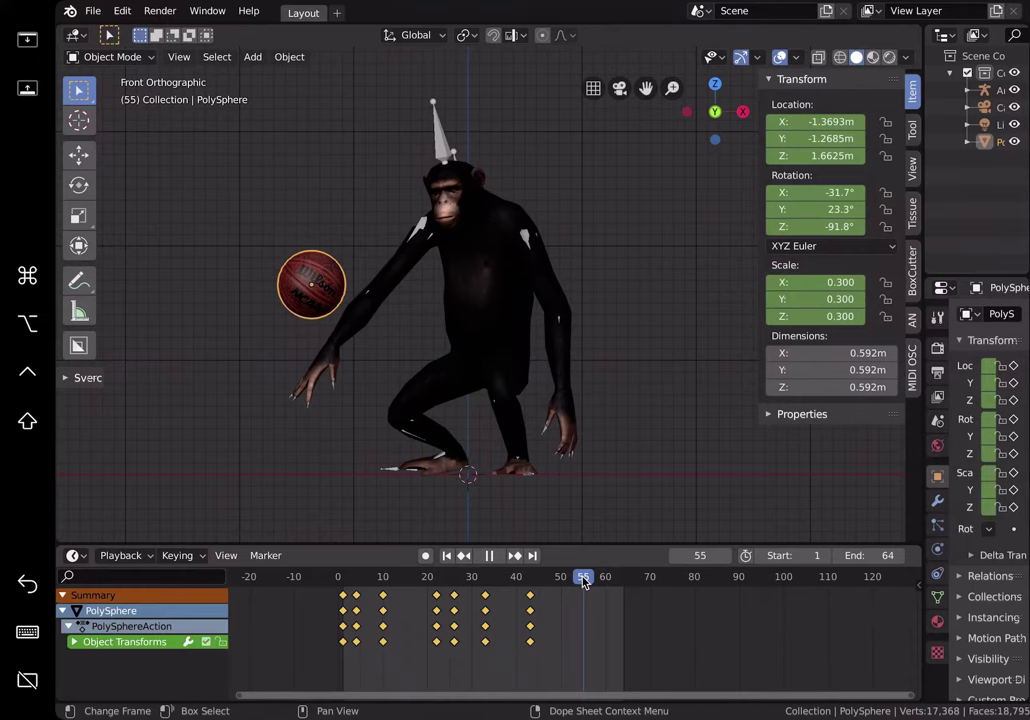
key("space")
key("g")
left_click(422, 385)
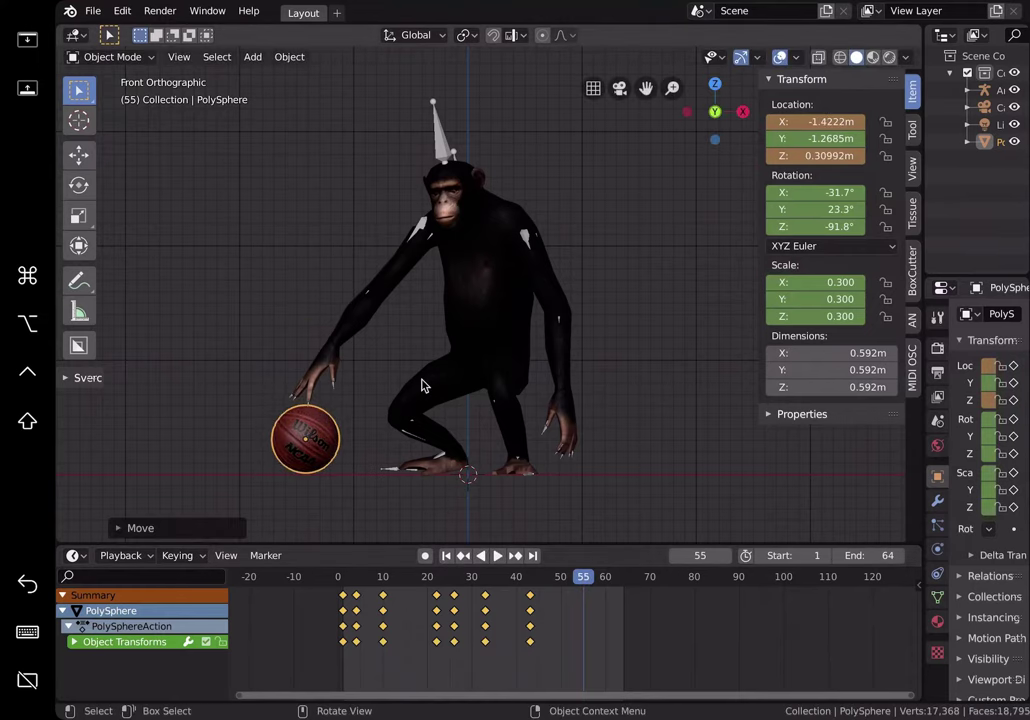
key("i")
left_click(422, 385)
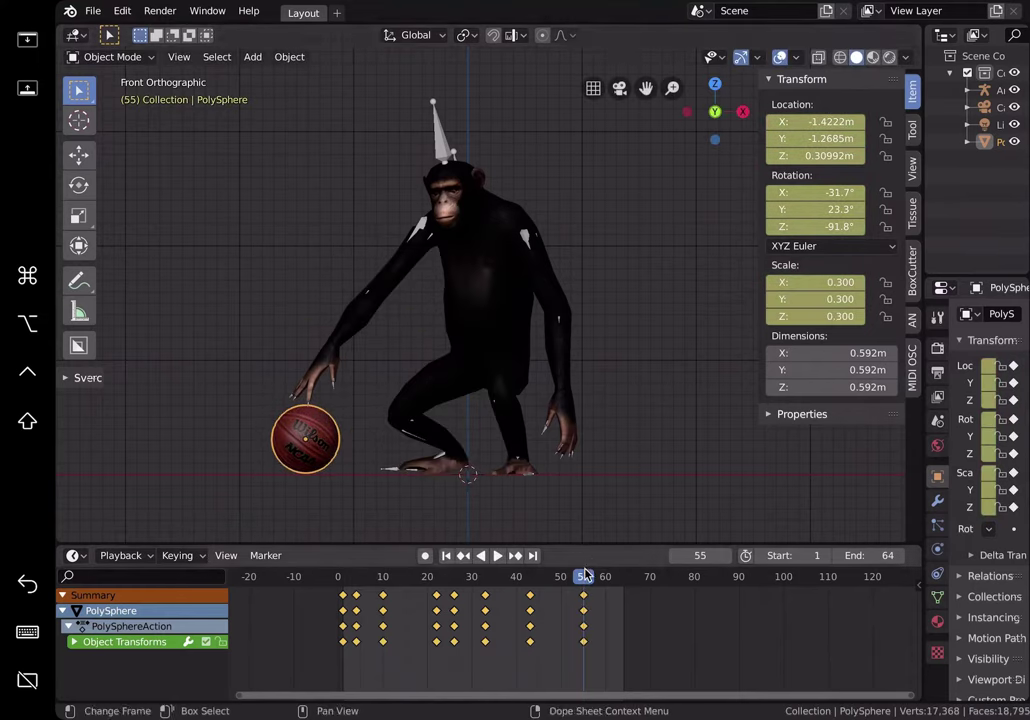
- Duplicate the basketball's frame 1 keyframes to frame 64 so the dribble loops
key("space")
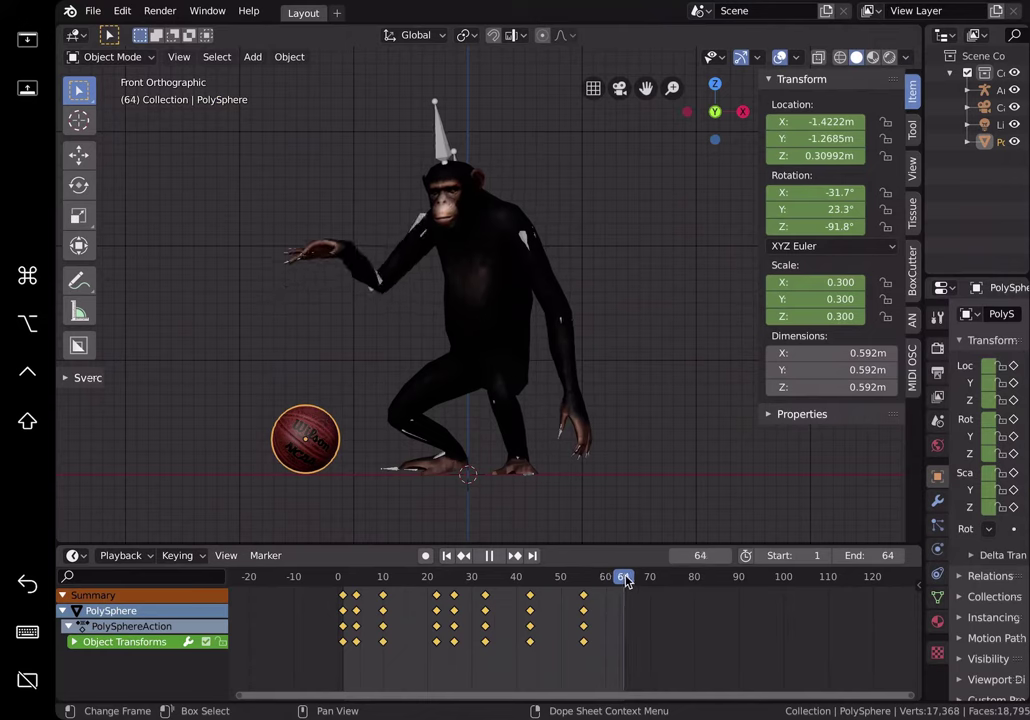
key("space")
left_click(407, 594)
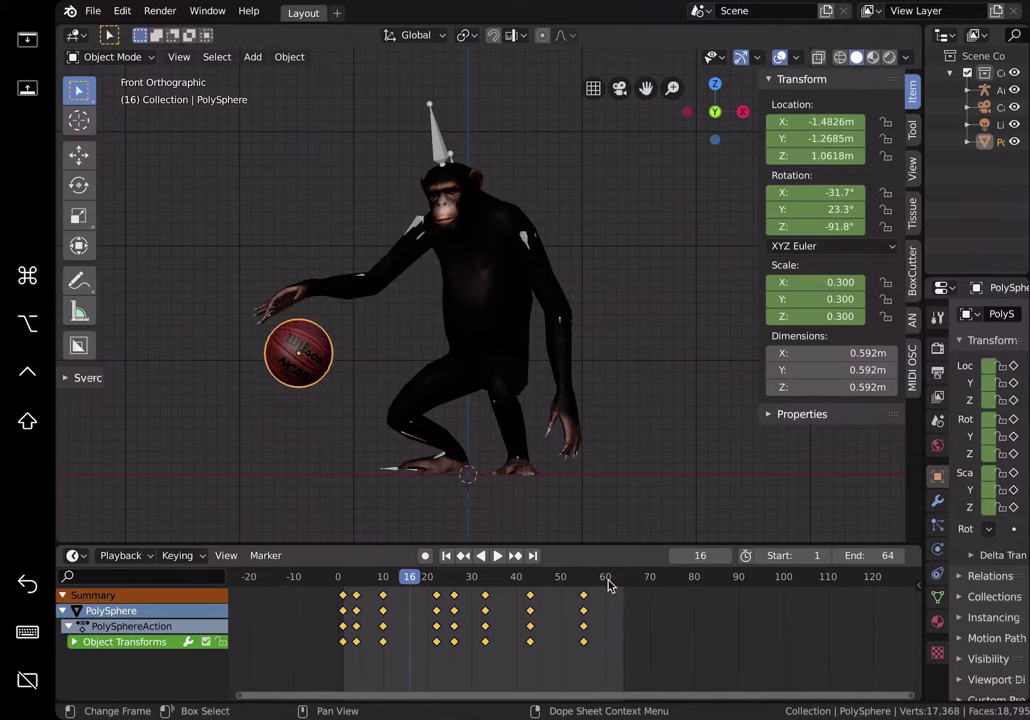
left_click_drag(608, 584, 626, 584)
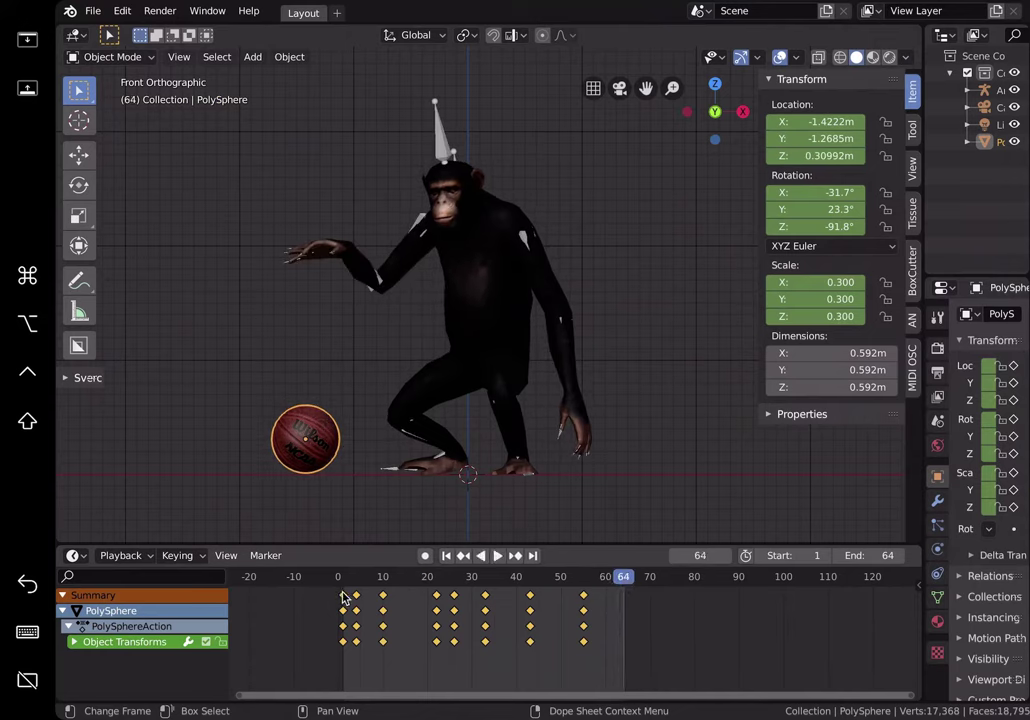
key("shift+d")
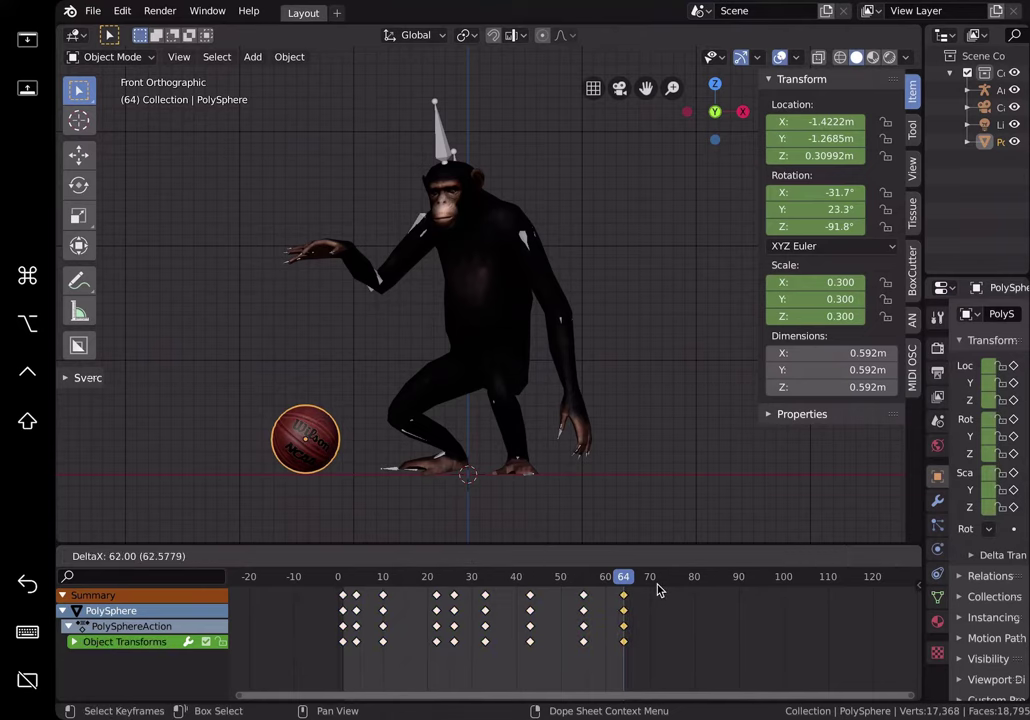
left_click(658, 590)
- Return to frame 1 and save the scene
left_click_drag(621, 580, 341, 580)
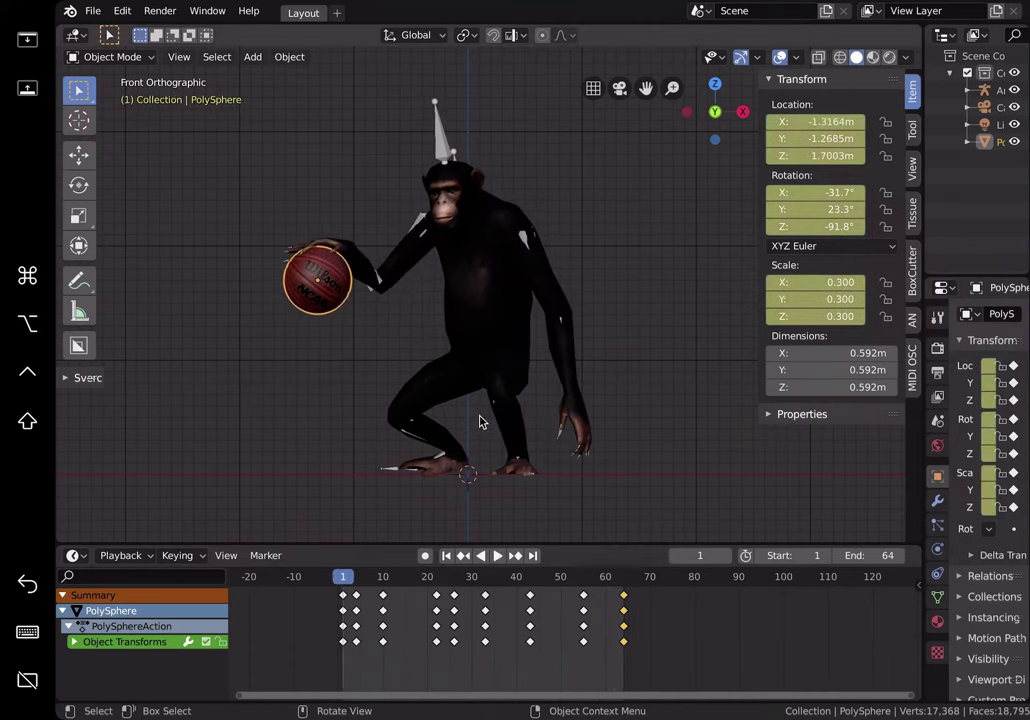
middle_click_drag(479, 422, 490, 448)
key("super+s")
- Play the dribble animation with everything deselected, checking the ball against the hand from several angles and from the front
key("space")
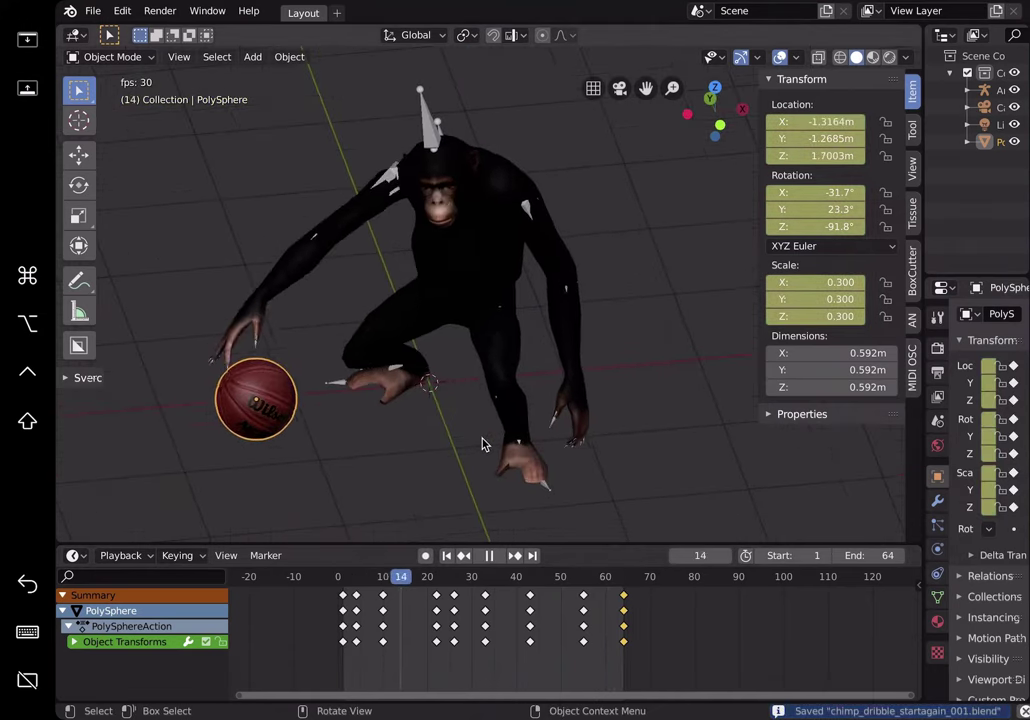
key("a")
middle_click_drag(453, 417, 395, 408)
key("alt+a")
middle_click_drag(434, 465, 421, 431)
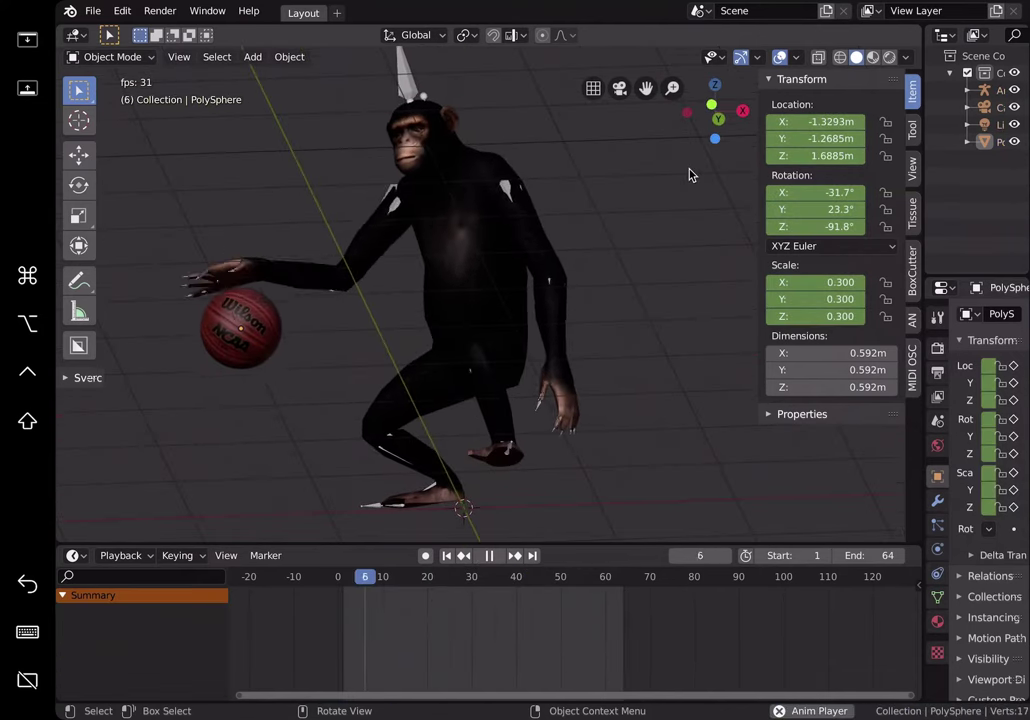
left_click(717, 119)
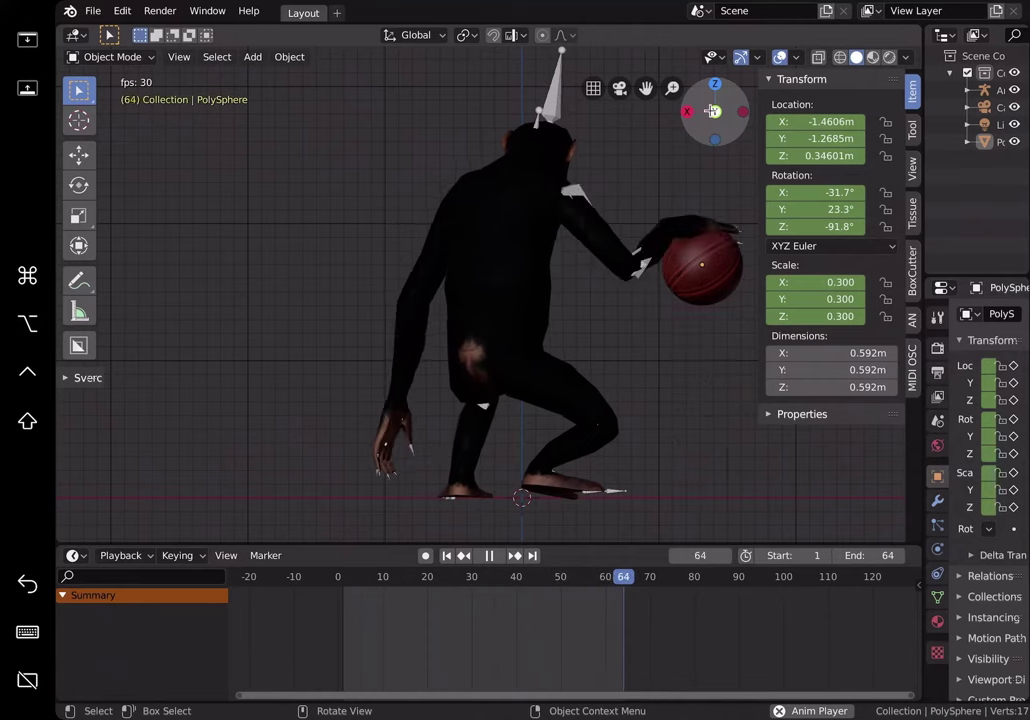
left_click(713, 111)
key("space")
- Save the scene, and save it again under the next incremented file name in the BLEND_Chimp_Animated folder
key("ctrl+s")
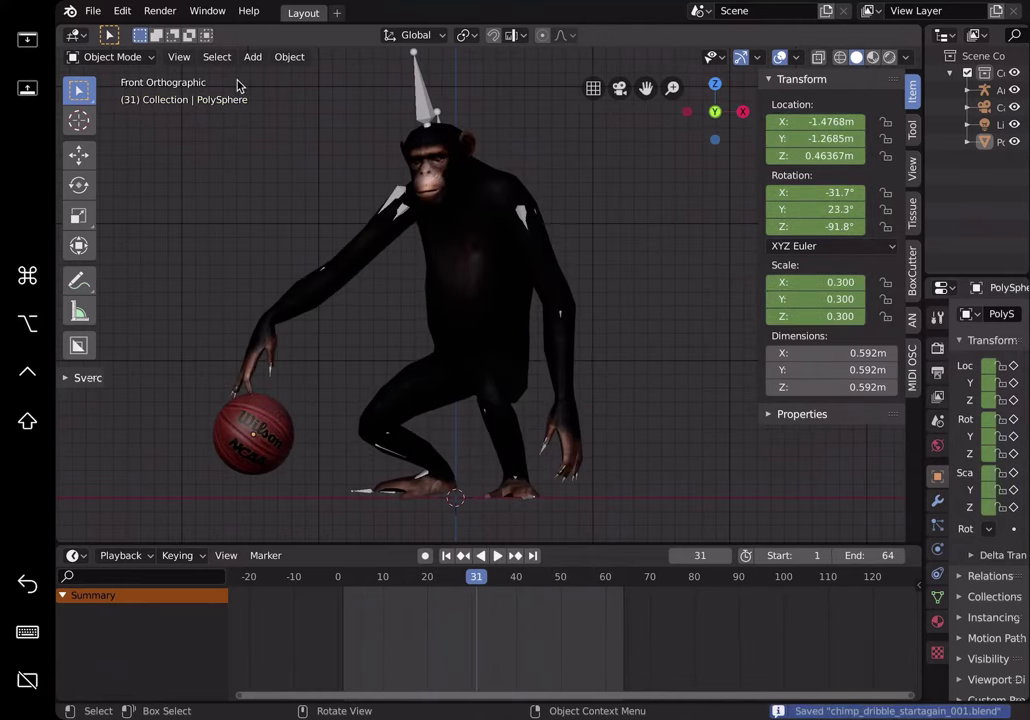
left_click(92, 10)
left_click(110, 141)
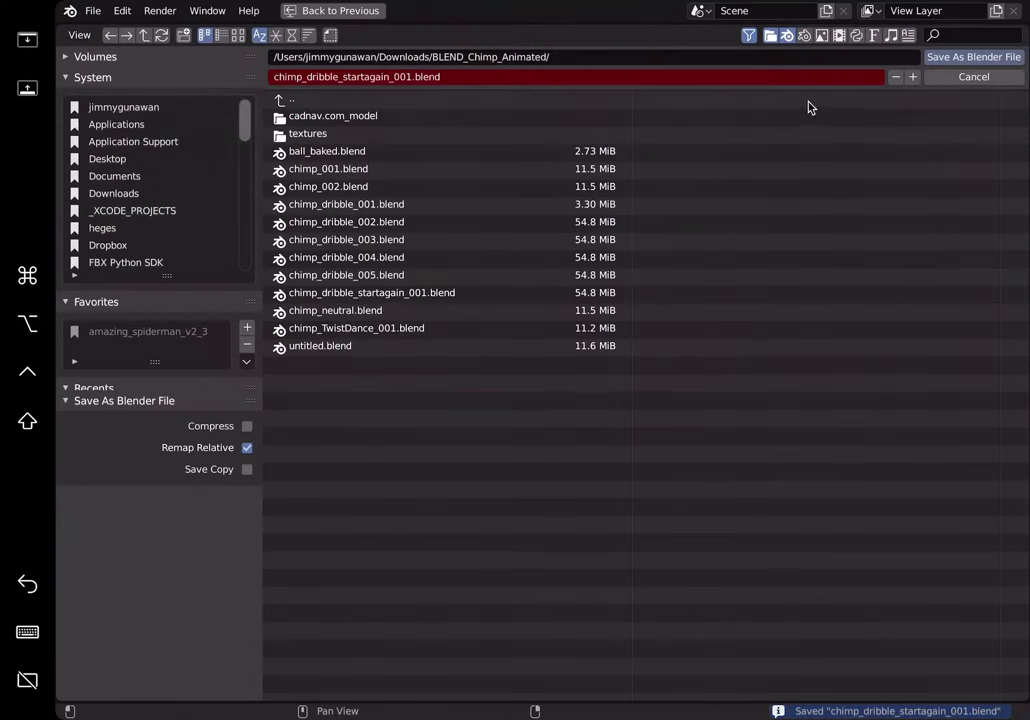
left_click(912, 77)
left_click(933, 58)
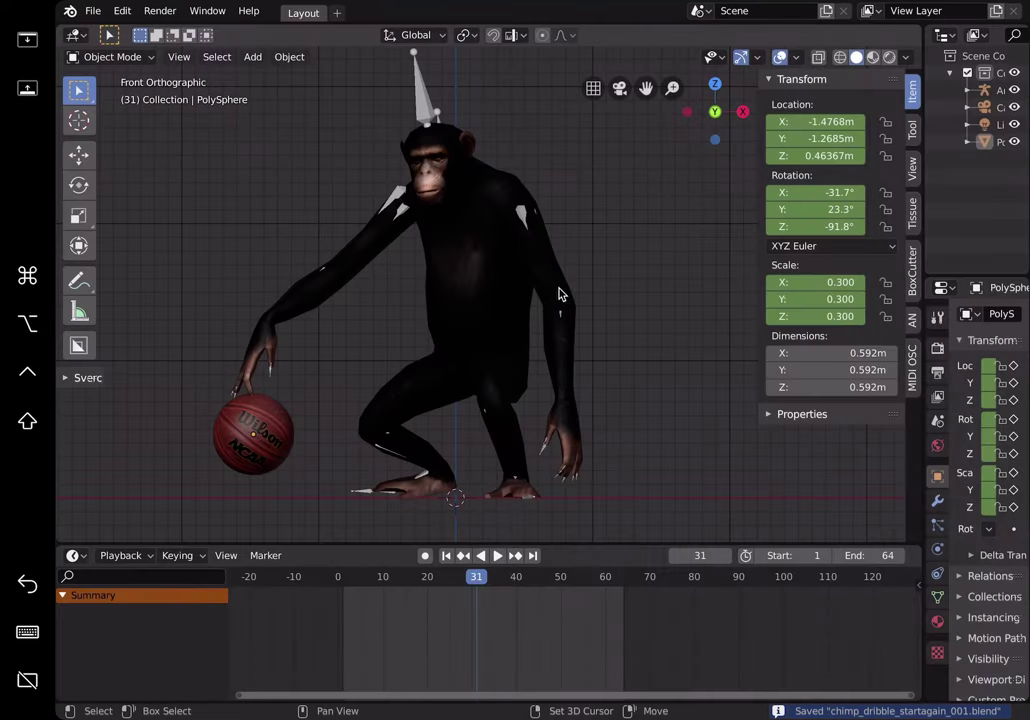
- Select the basketball at frame 1 and scrub its animation to frame 12
left_click(347, 576)
left_click(282, 266)
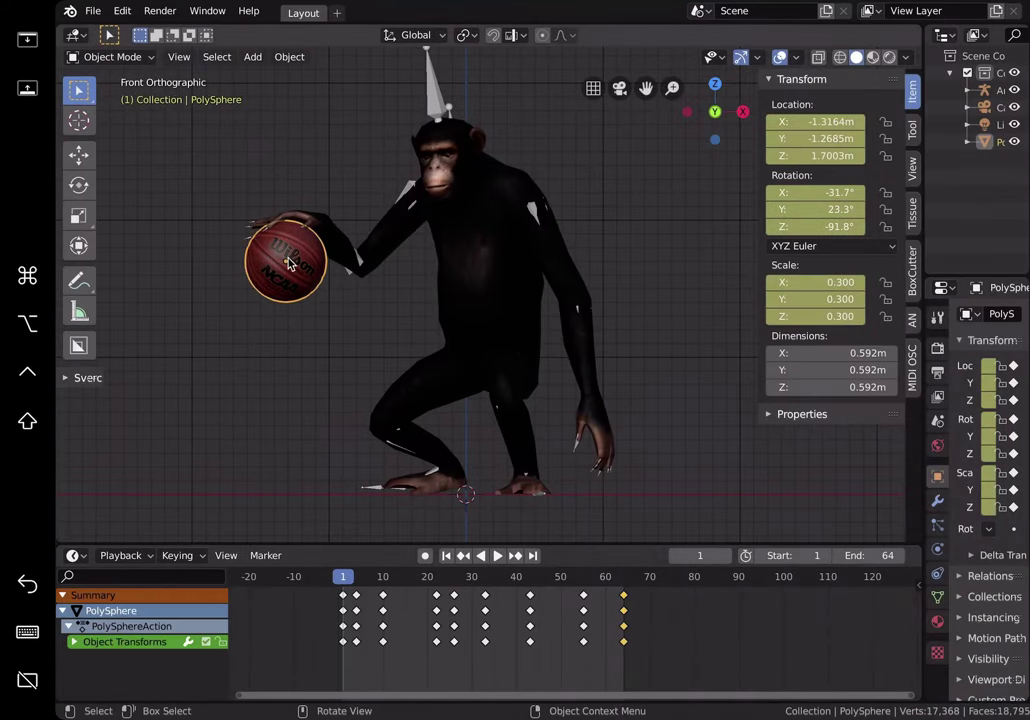
key("space")
left_click(391, 576)
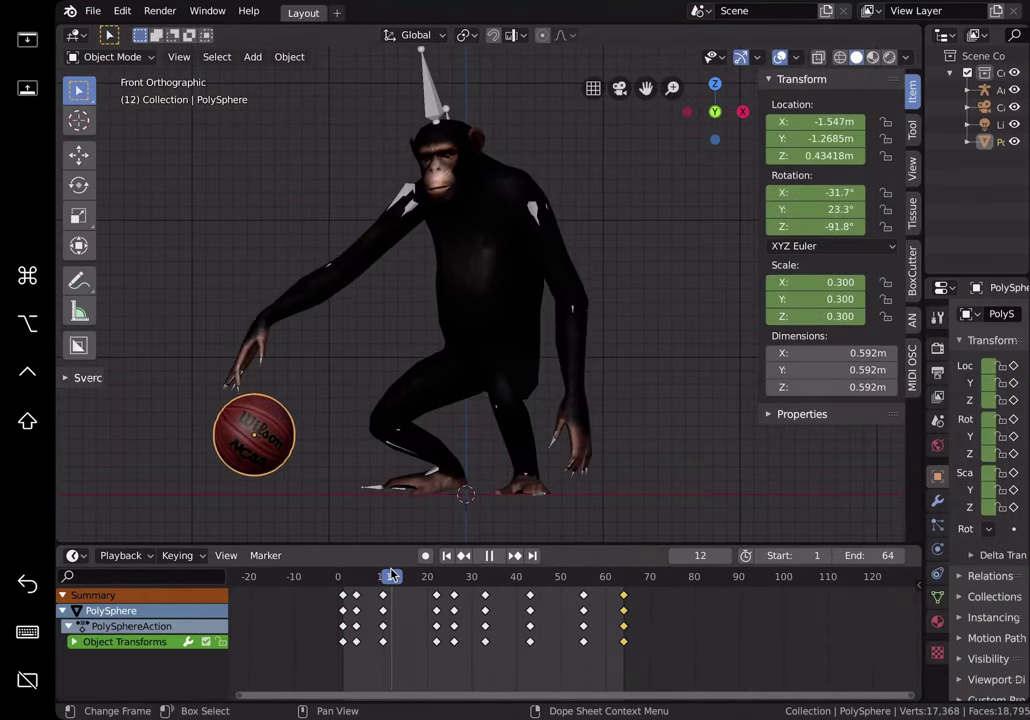
key("space")
- Enlarge the timeline area and switch it to the Graph Editor
left_click_drag(407, 543, 416, 488)
left_click(74, 495)
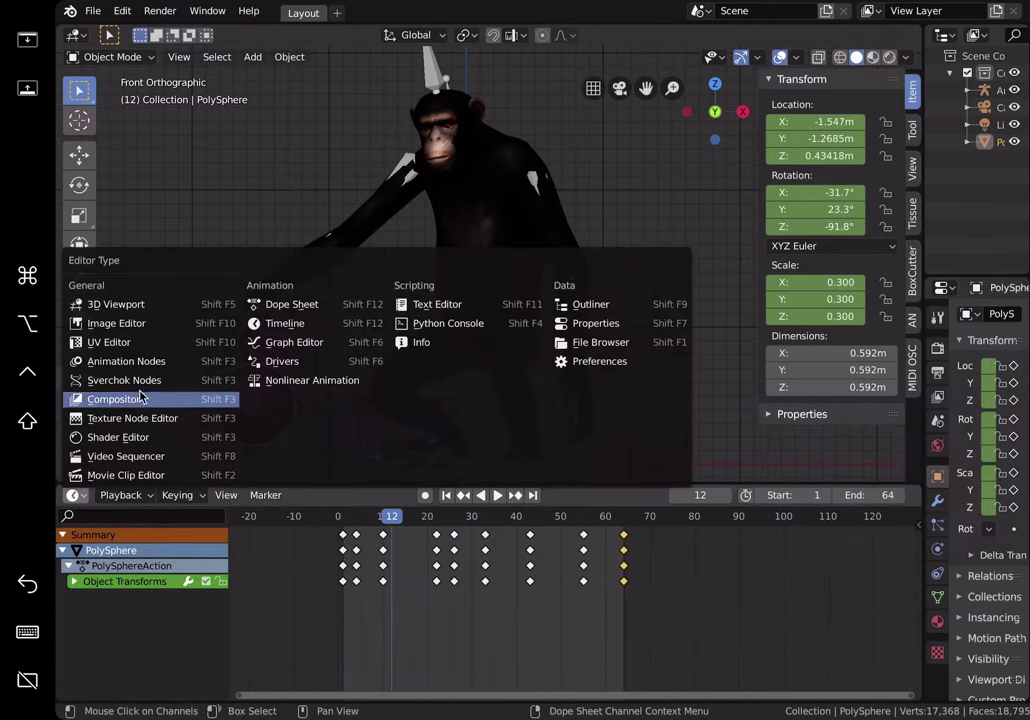
left_click(292, 343)
middle_click_drag(527, 591, 559, 561, "ctrl")
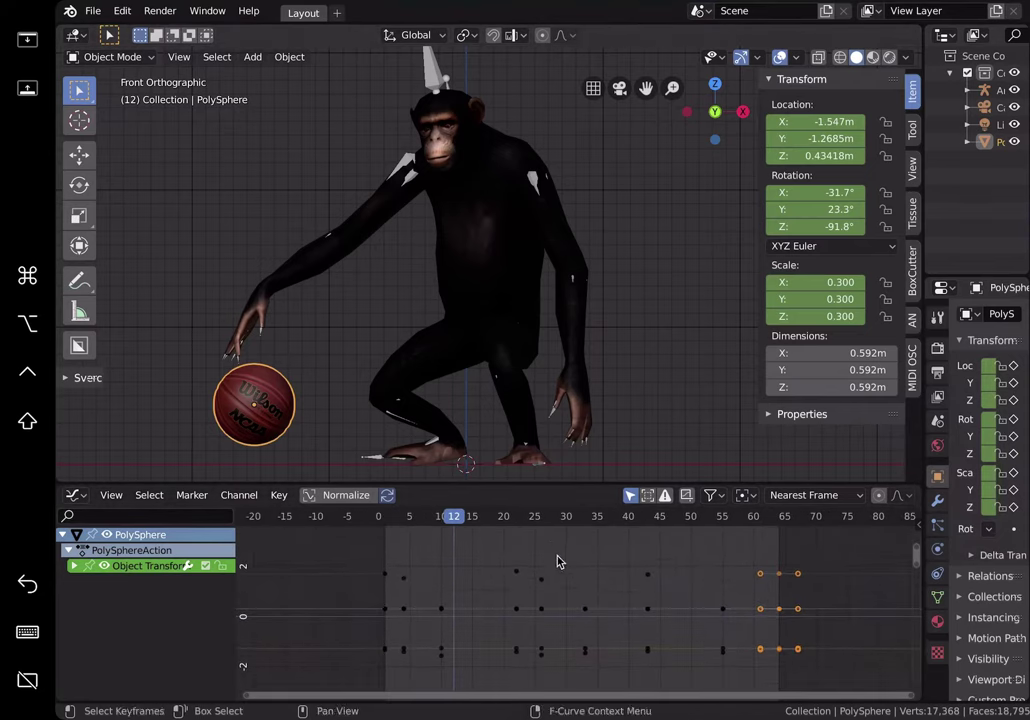
- Expand the basketball's Object Transforms channels and select the Z Location curve
left_click(72, 566)
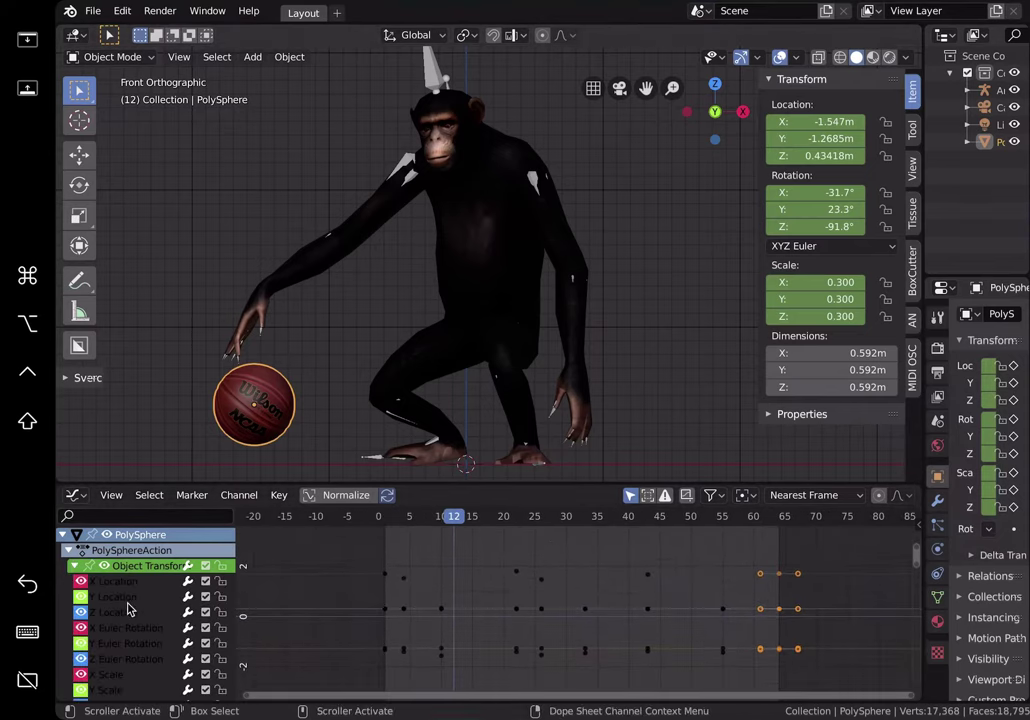
left_click(126, 613)
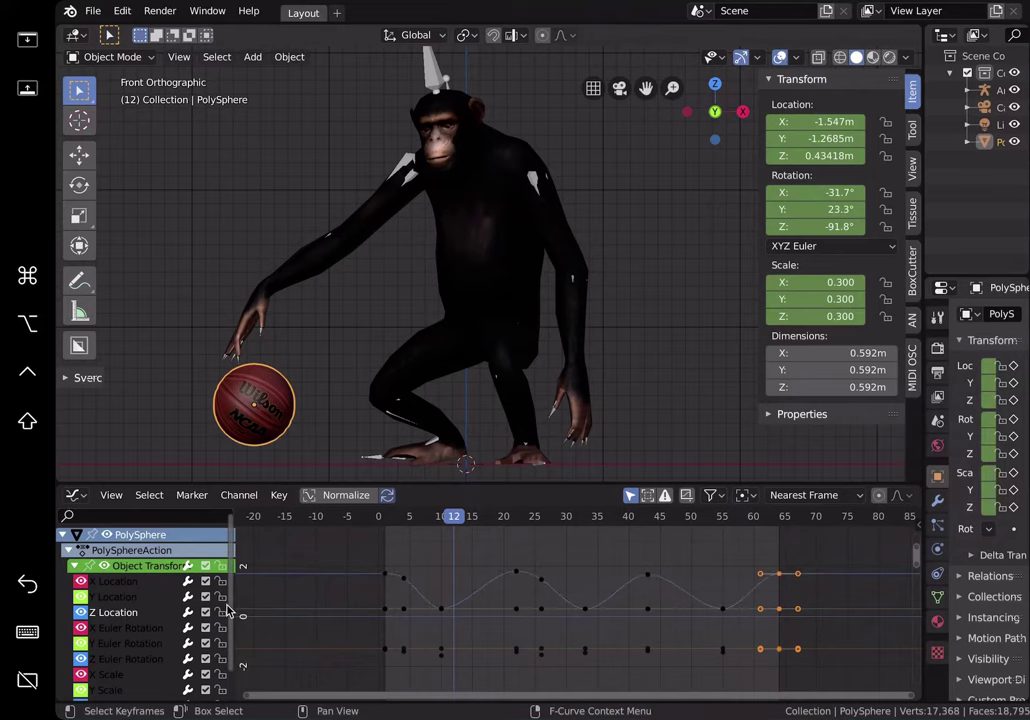
left_click(140, 600)
left_click(138, 612)
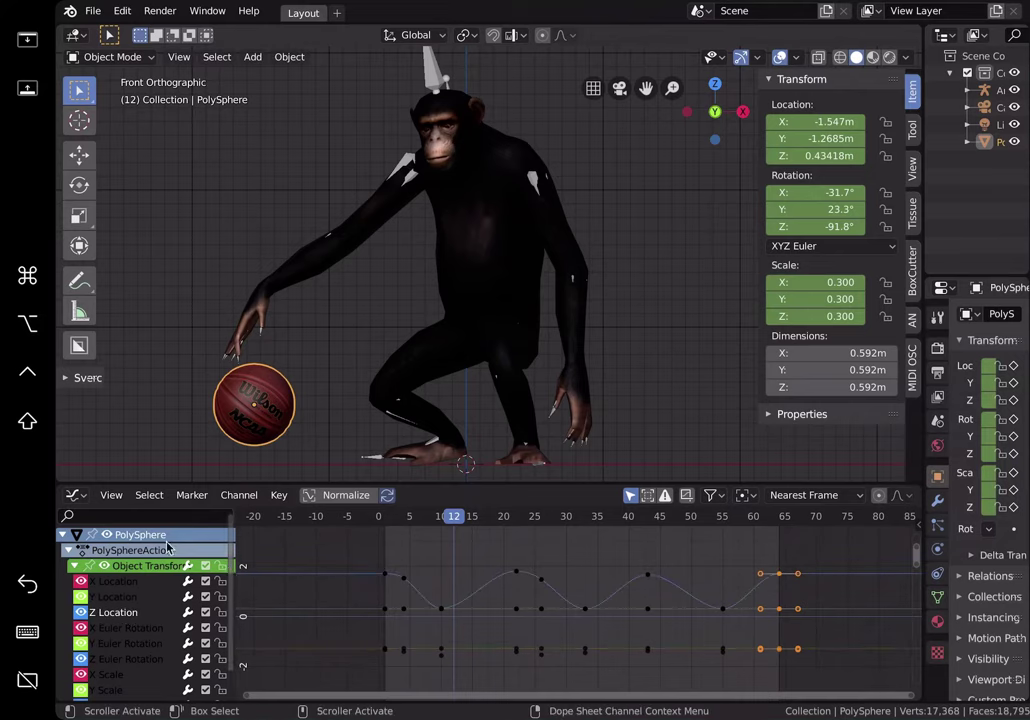
- Make the Graph Editor taller and limit its display to keyframes of the selected curve
left_click_drag(140, 486, 145, 313)
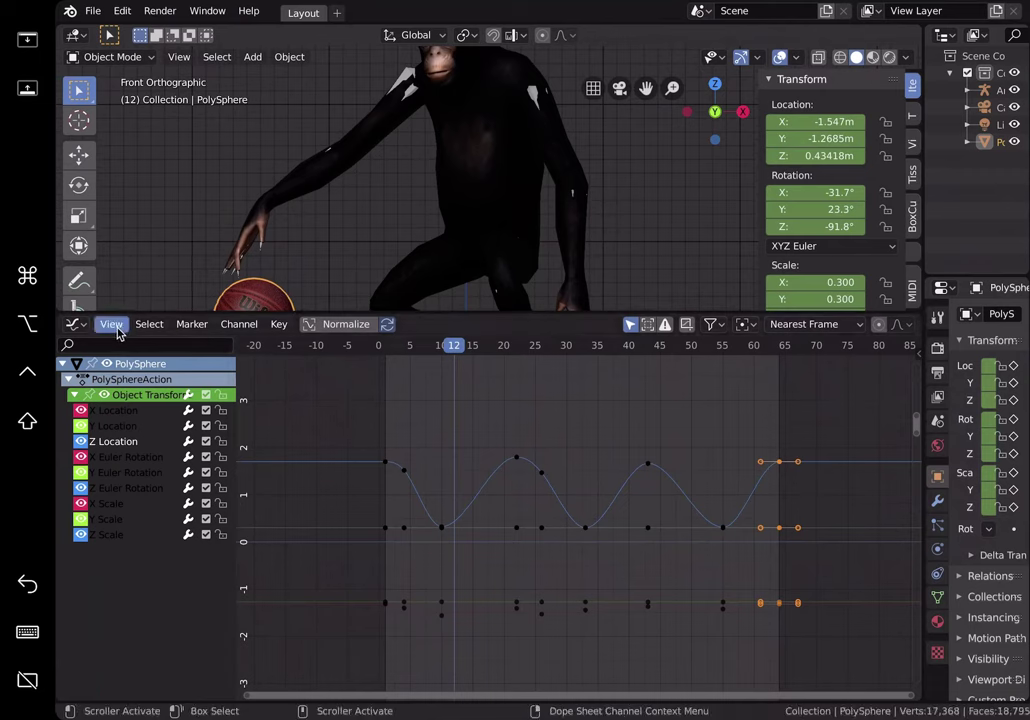
left_click(113, 324)
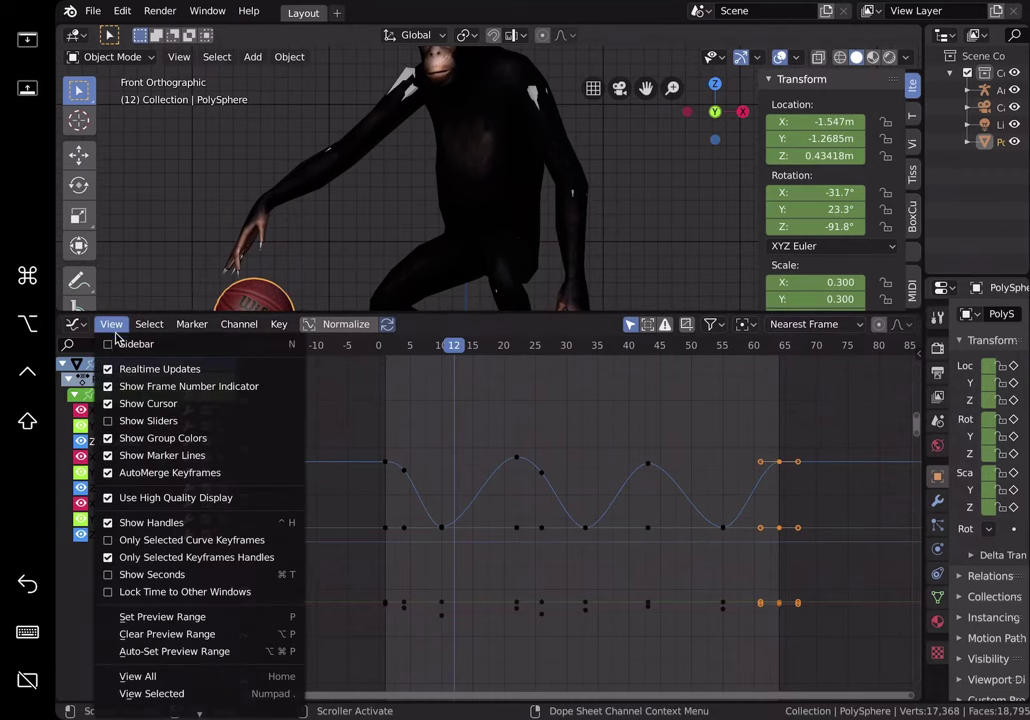
left_click(166, 541)
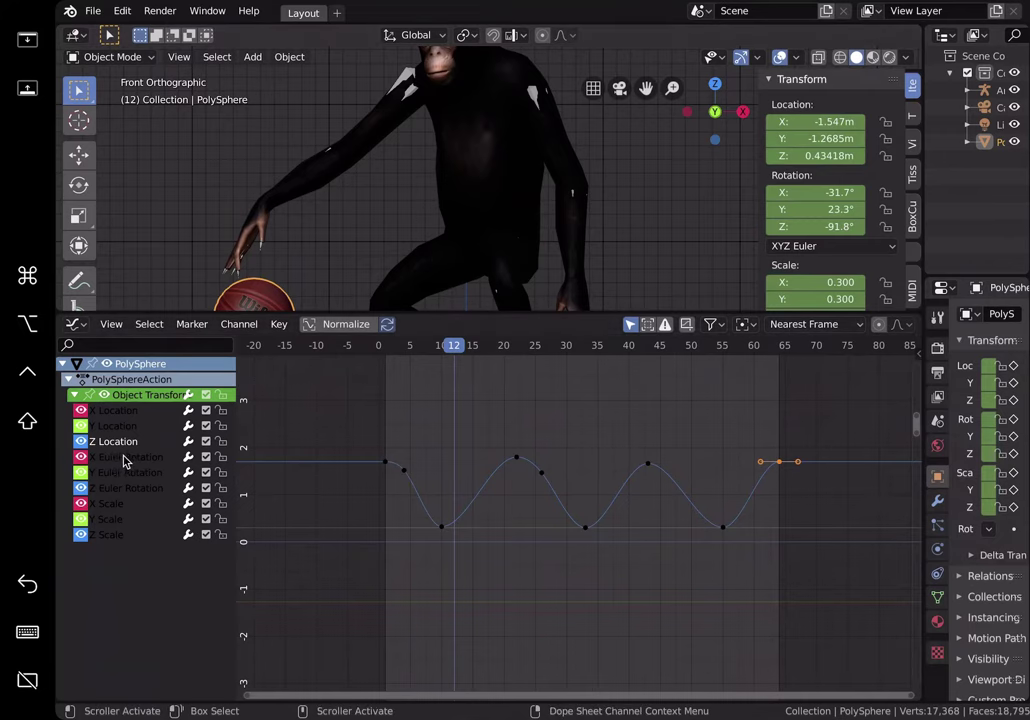
- Sharpen the basketball's first bounce by scaling down the Z Location handles of the frame 10 keyframe
left_click_drag(528, 313, 505, 393)
scroll(495, 527, "up", 2)
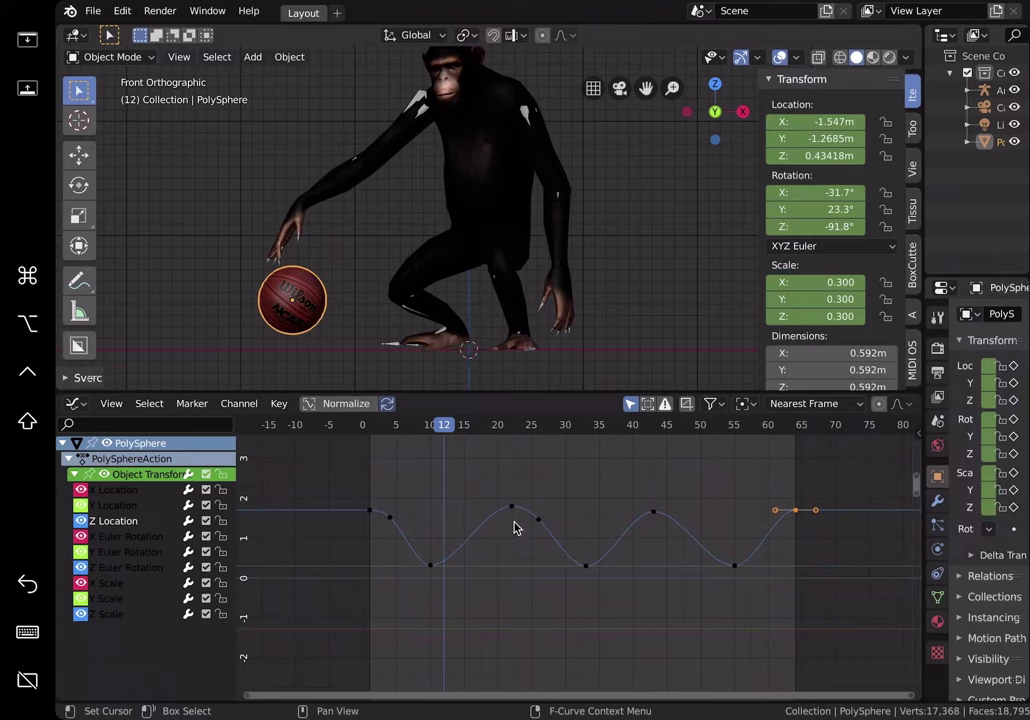
left_click_drag(406, 427, 437, 456)
scroll(475, 595, "up", 1)
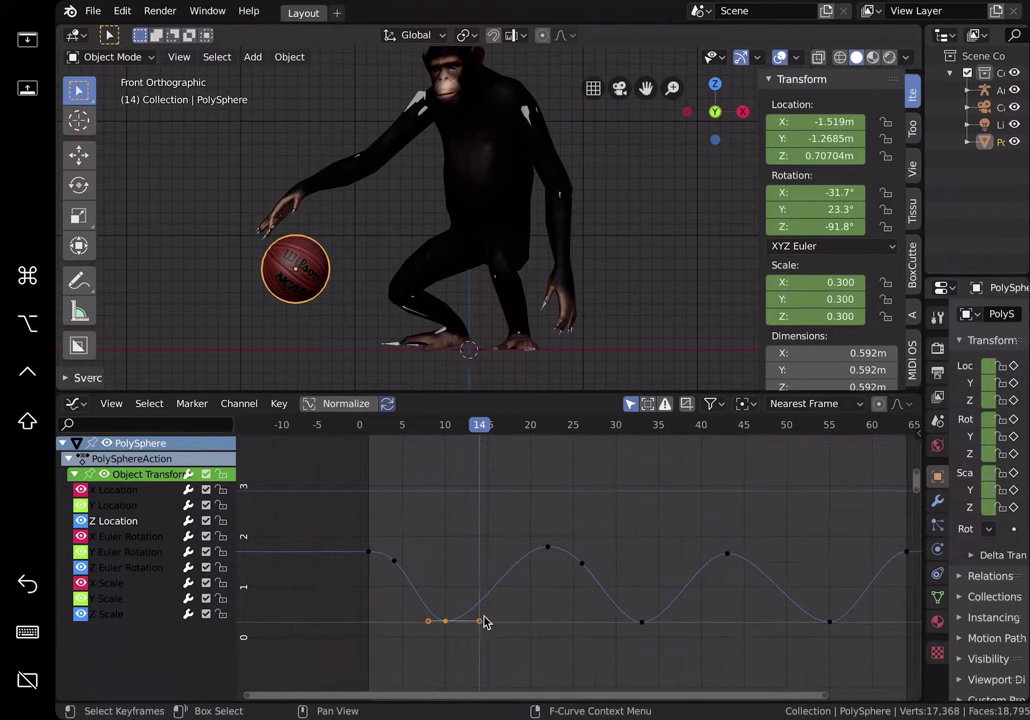
key("s")
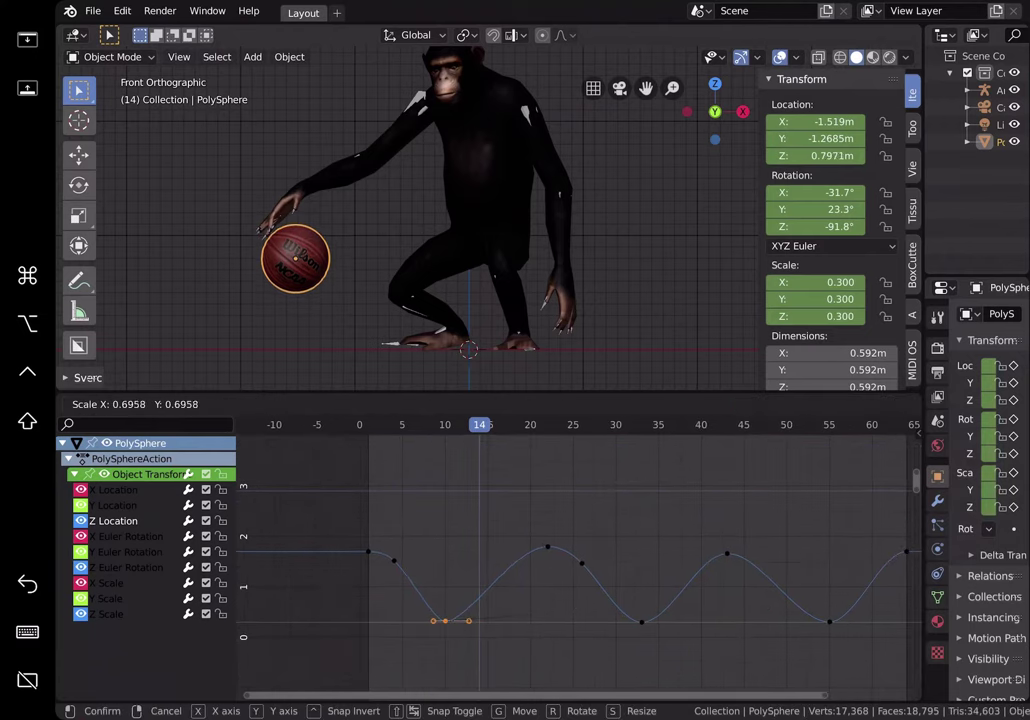
left_click(466, 617)
- Shrink the Z Location handles of the frame 33 keyframe to sharpen the second bounce
scroll(456, 577, "right", 1)
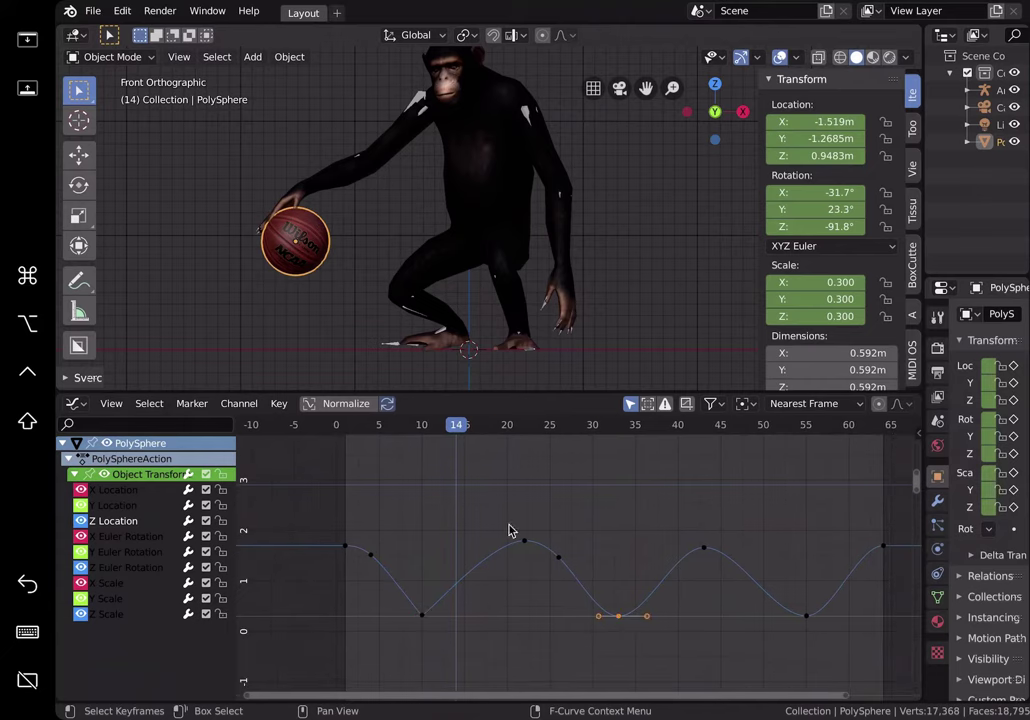
key("s")
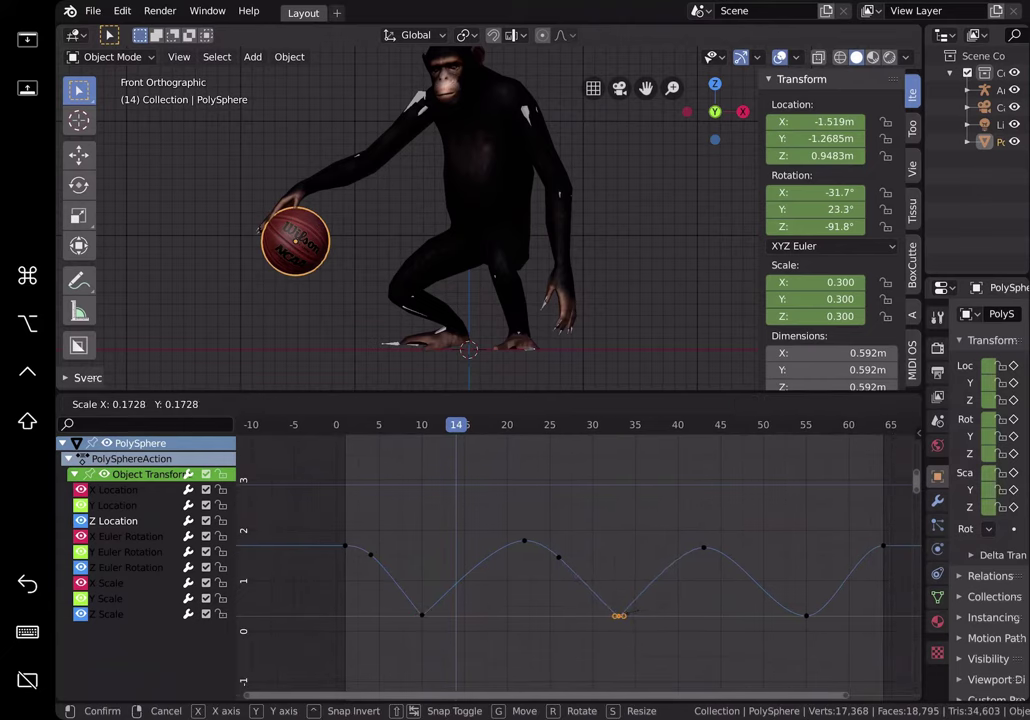
left_click(628, 612)
- Scale the Z Location handles of the frame 55 keyframe down almost to a point for a sharp third bounce
middle_click_drag(678, 591, 475, 565)
scroll(605, 598, "up", 10)
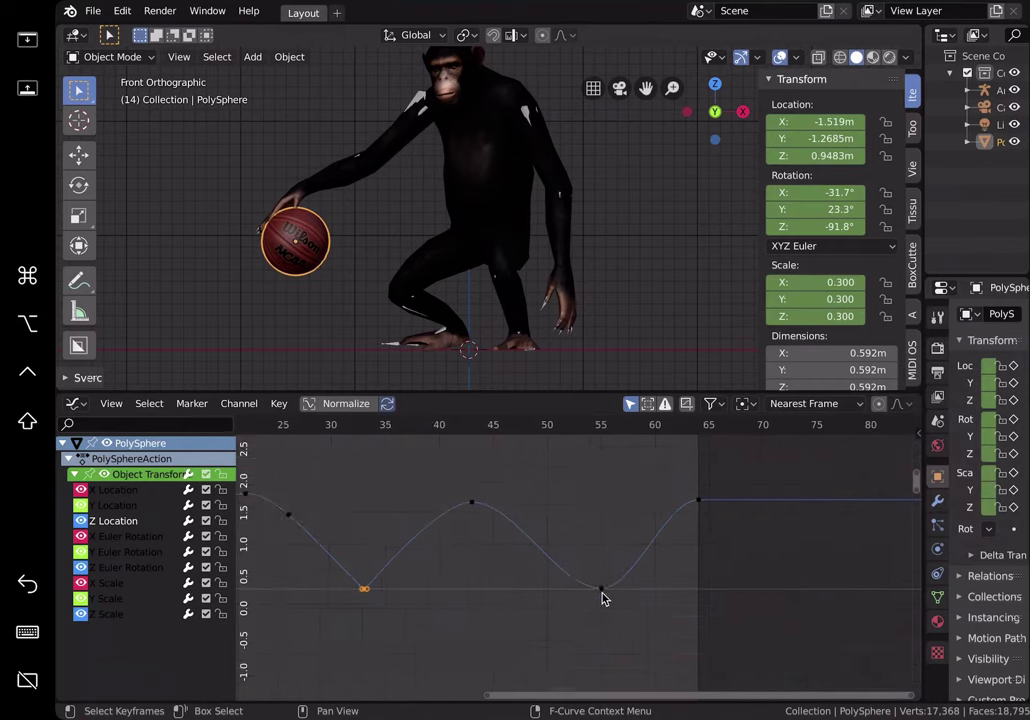
mouse_move(620, 578)
middle_mouse_down()
mouse_move(632, 628)
mouse_move(621, 597)
middle_mouse_up()
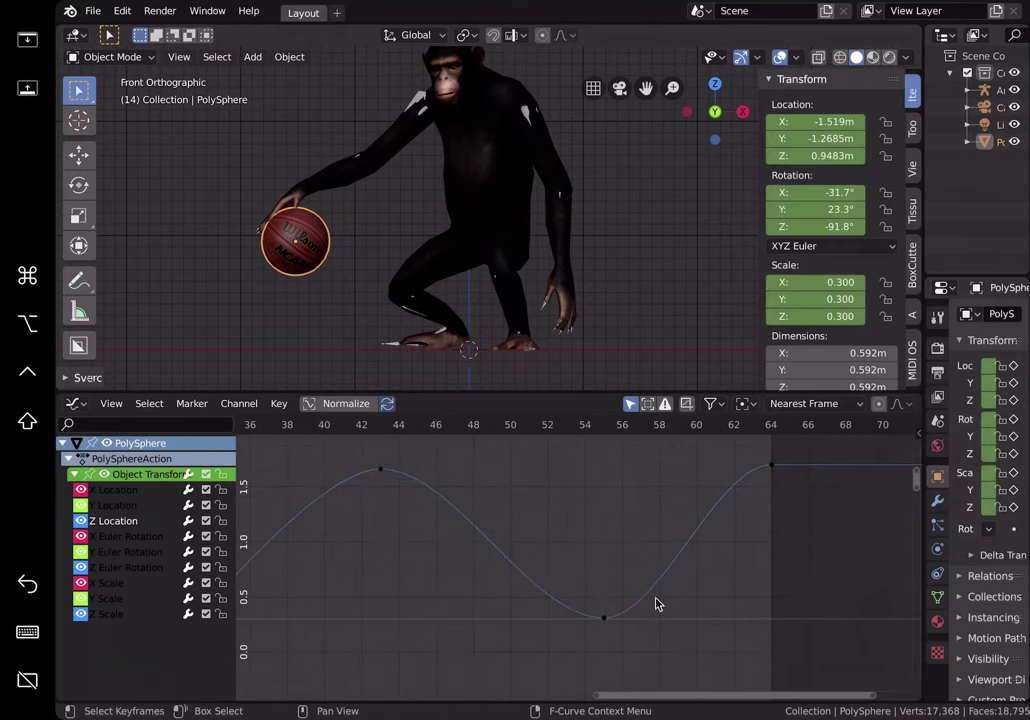
key("s")
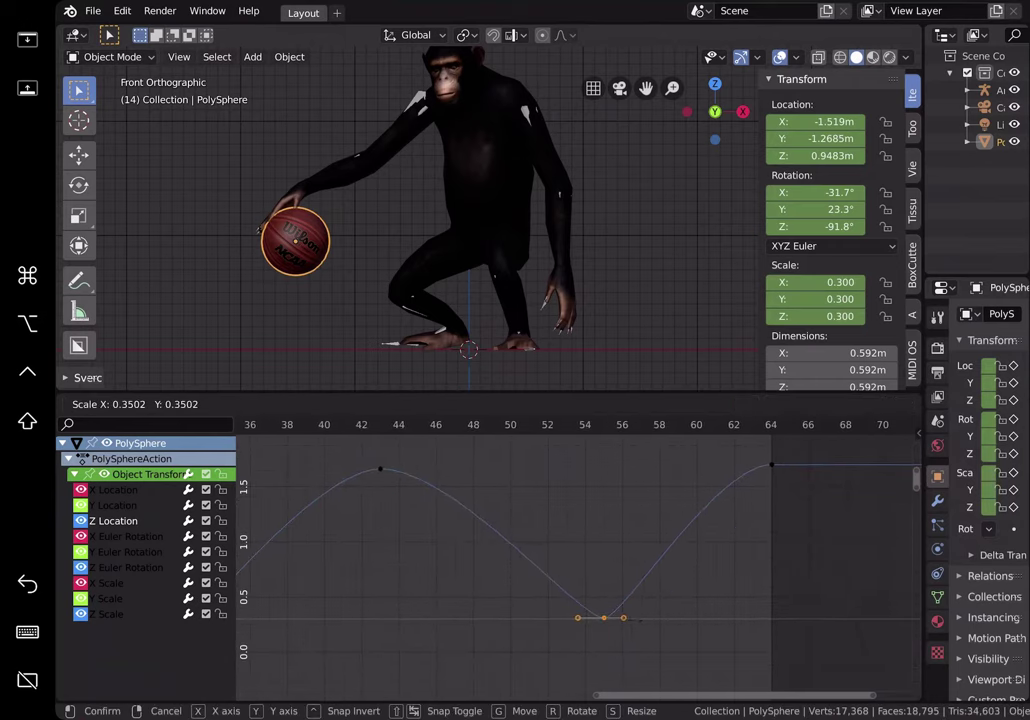
left_click(652, 630)
key("s")
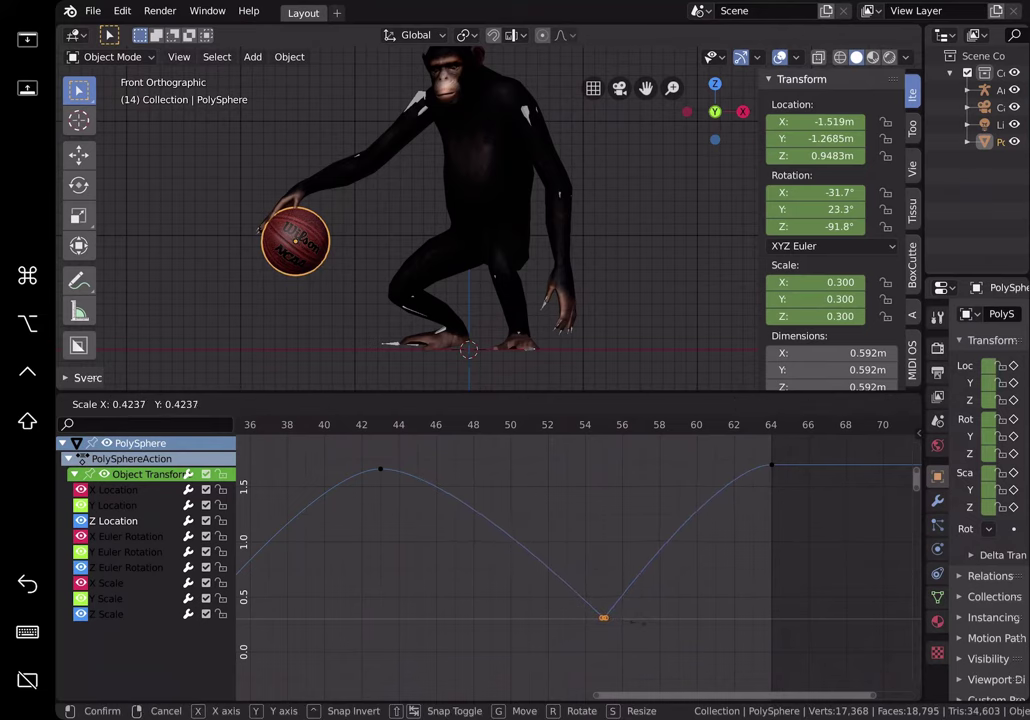
left_click(628, 622)
- Play back the dribble animation with the sharpened bounces and save the file
scroll(560, 575, "down", 4)
middle_click_drag(480, 570, 660, 572, "shift")
scroll(598, 557, "down", 2)
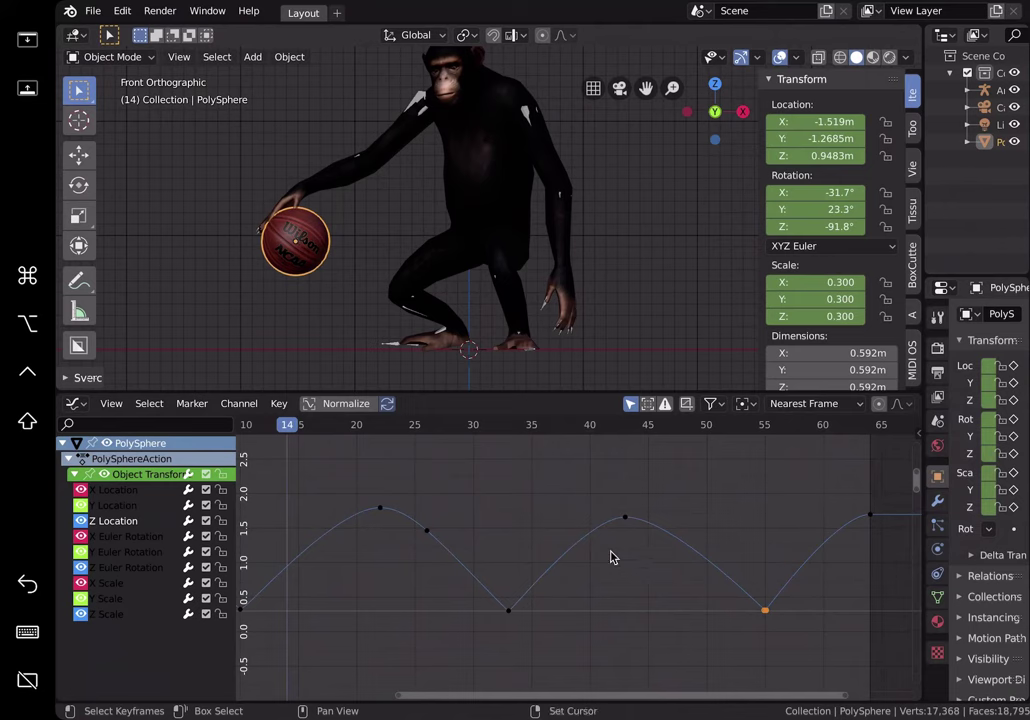
middle_click_drag(580, 566, 650, 570, "shift")
key("space")
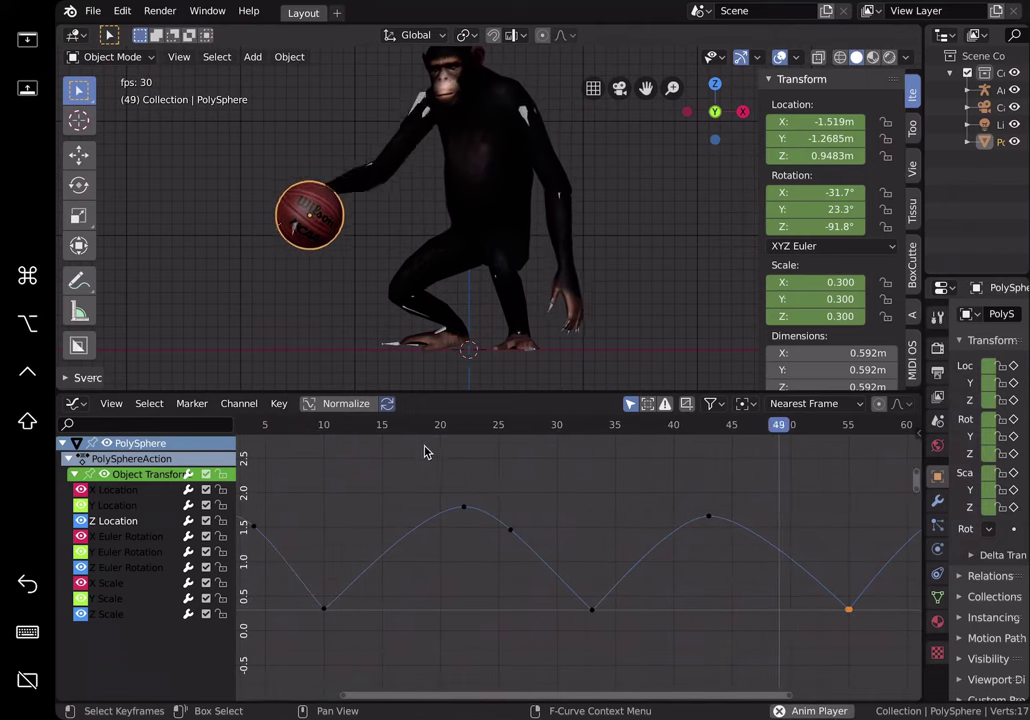
key("ctrl+s")
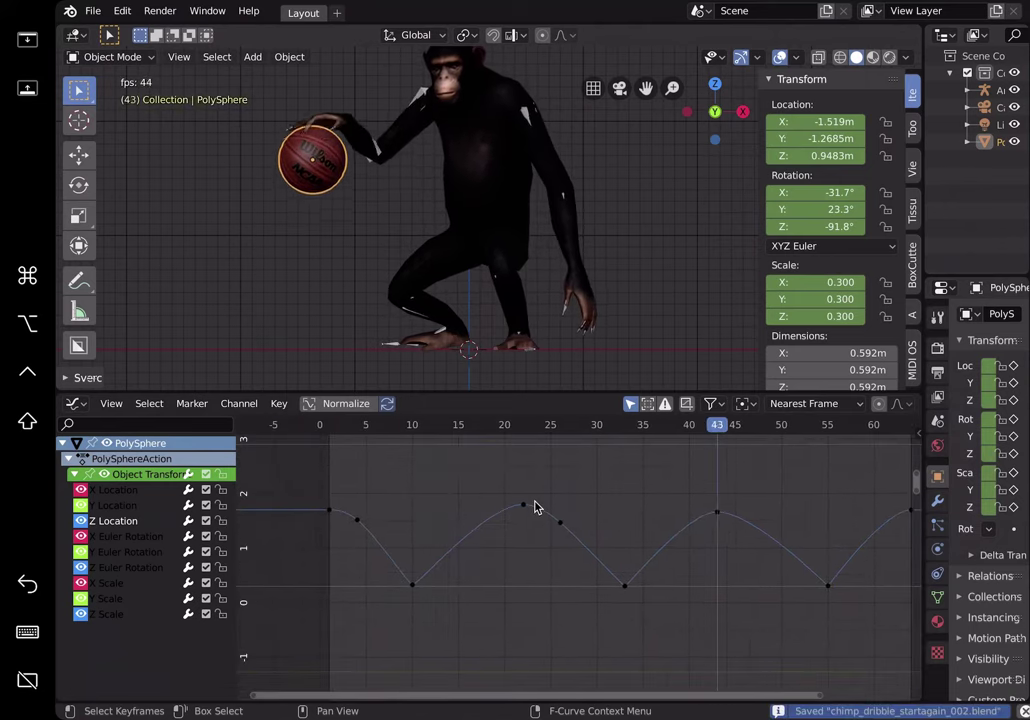
- Stop playback, lower the basketball beneath the chimp's hand at frame 29 to about Z 0.784 m, and insert a LocRotScale keyframe
key("Home")
key("space")
left_click_drag(329, 425, 589, 426)
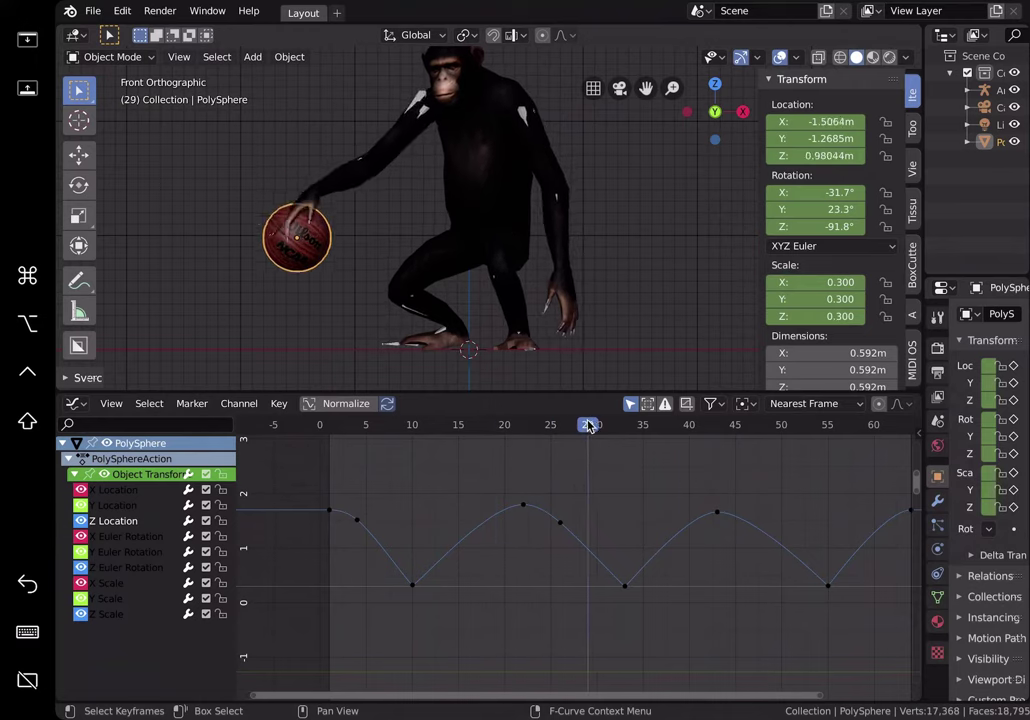
key("g")
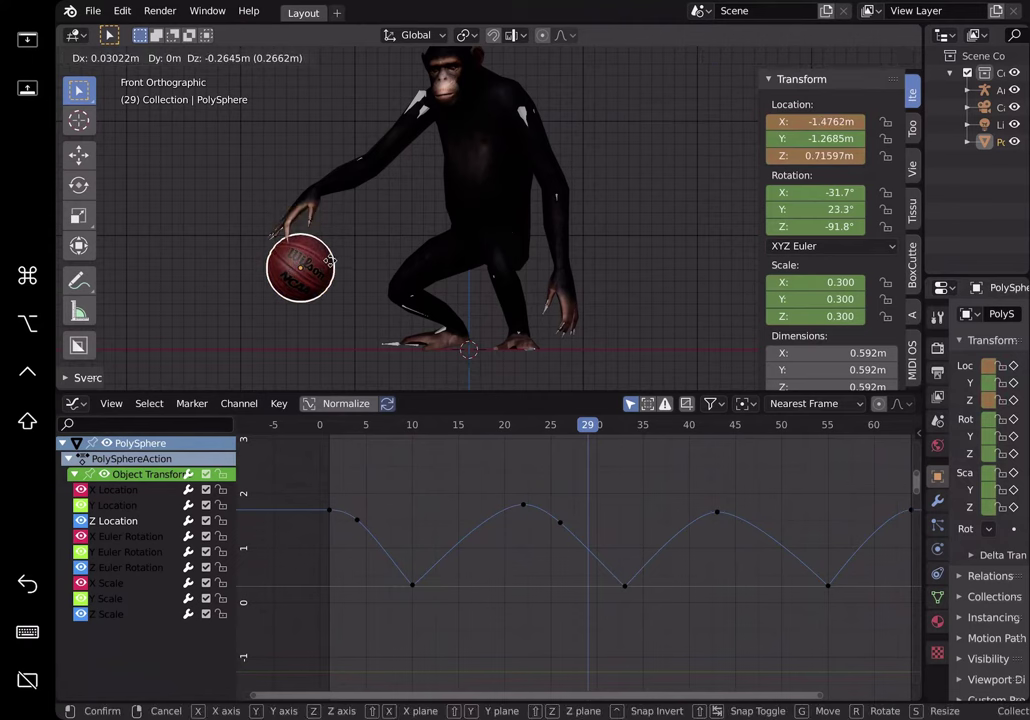
left_click(400, 259)
key("i")
left_click(401, 259)
- Move the Z Location keyframe at frame 26 to frame 25 and raise the frame 29 keyframe to about 0.834 m
scroll(586, 545, "up", 2)
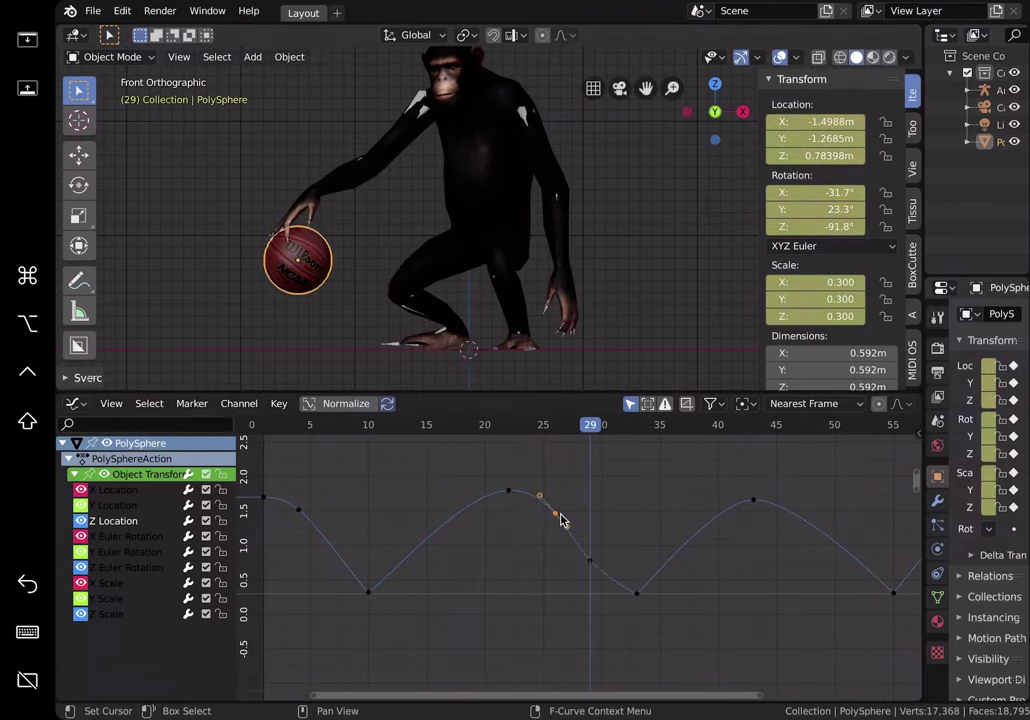
key("g")
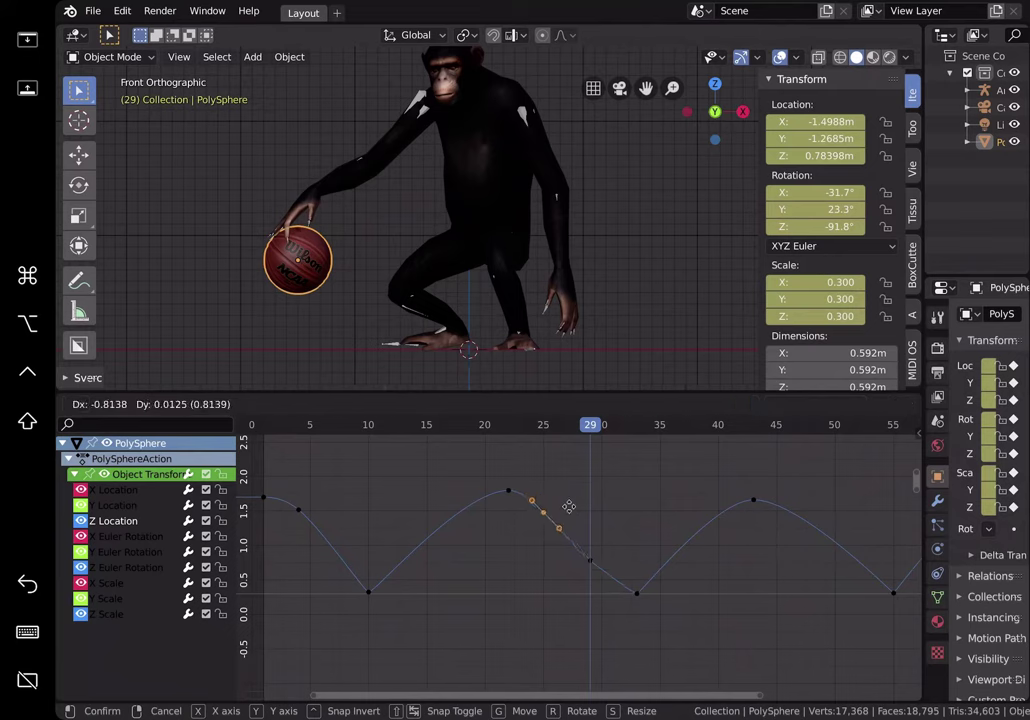
left_click(569, 506)
key("g")
left_click(562, 535)
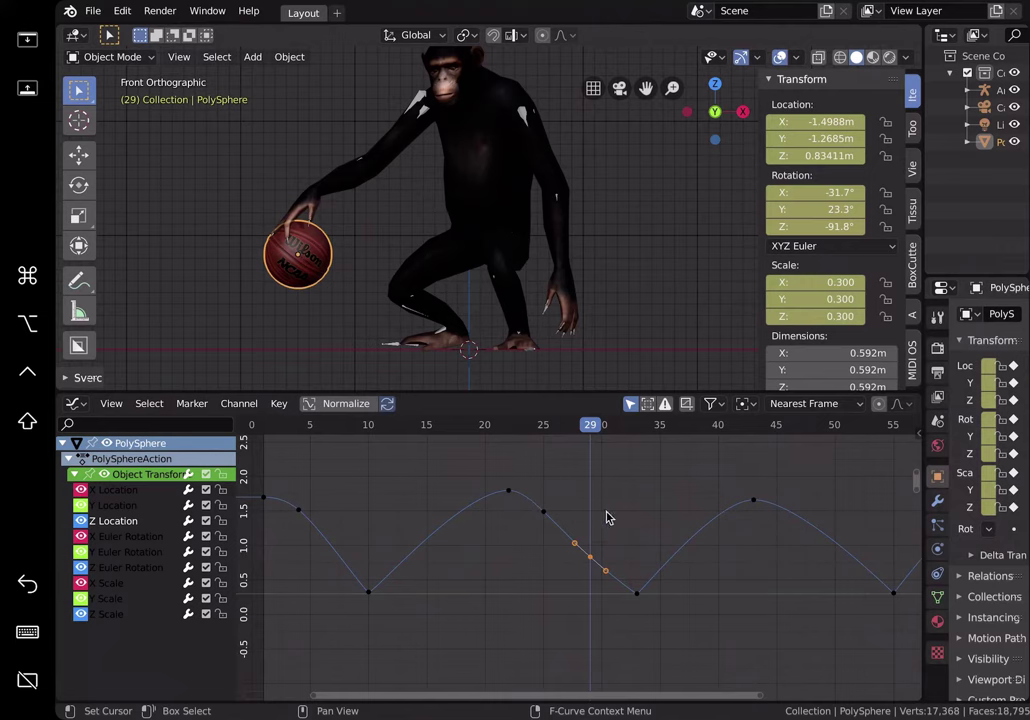
- At frame 50, move the basketball under the chimp's hand to about X -1.319 m, Z 0.709 m, and insert a LocRotScale keyframe
key("space")
left_click_drag(676, 427, 836, 435)
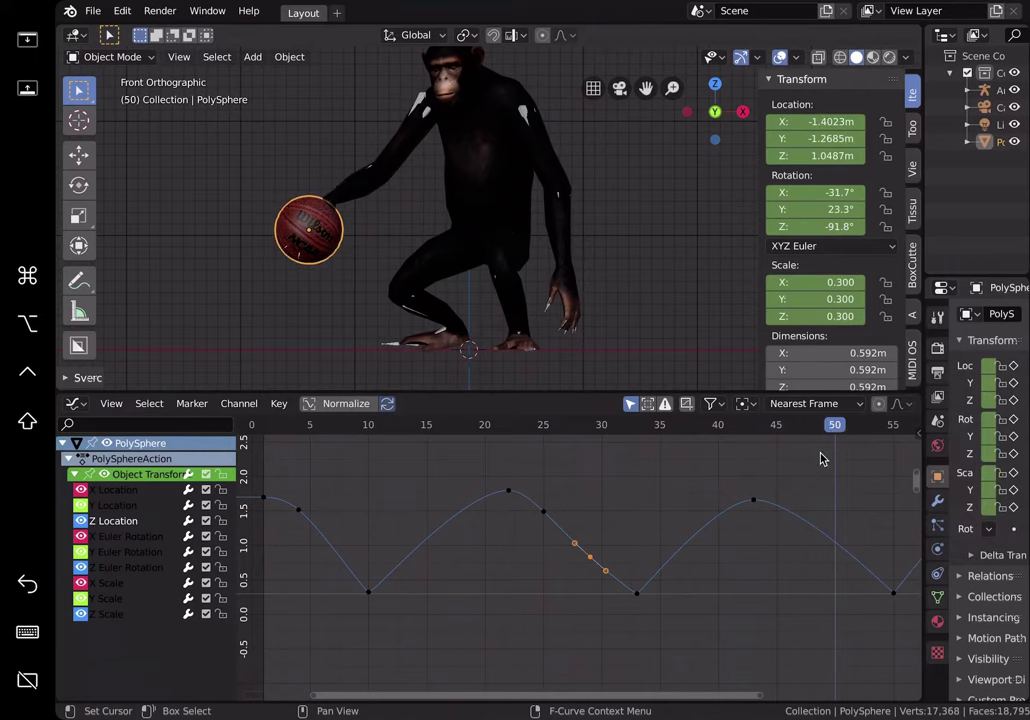
middle_click_drag(820, 449, 634, 462)
key("g")
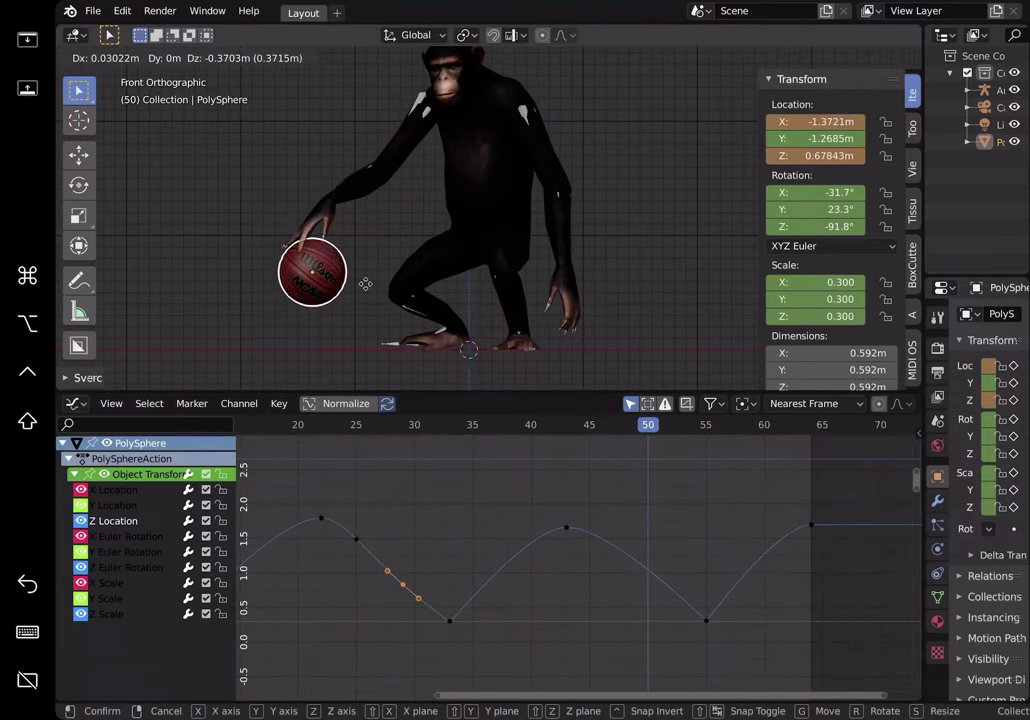
left_click(365, 284)
key("g")
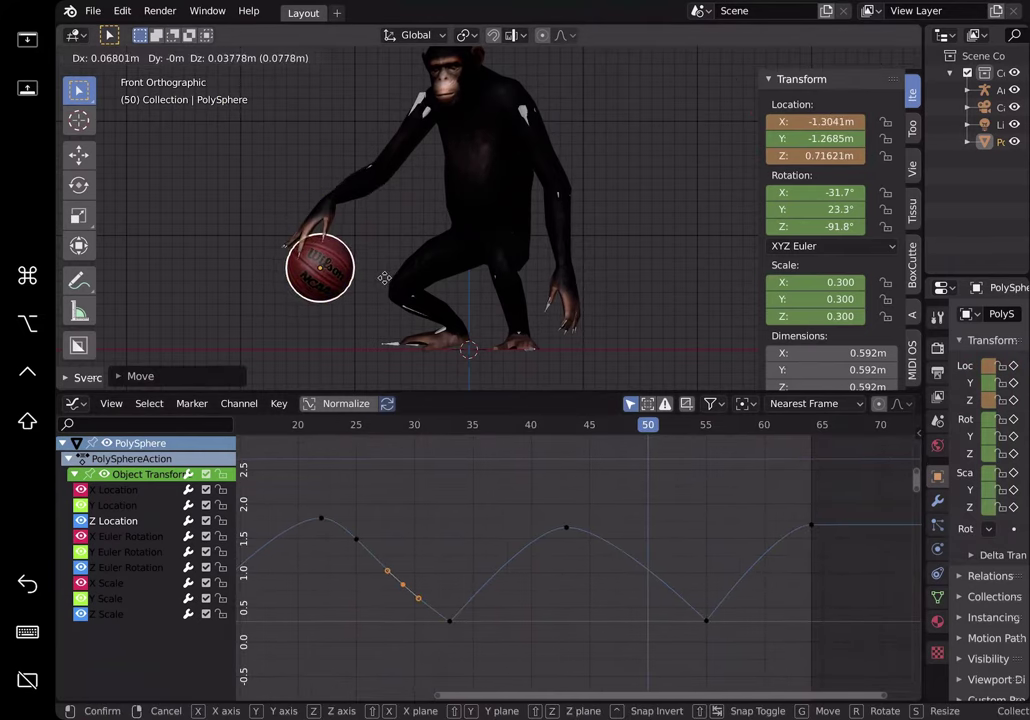
left_click(386, 284)
key("i")
left_click(384, 282)
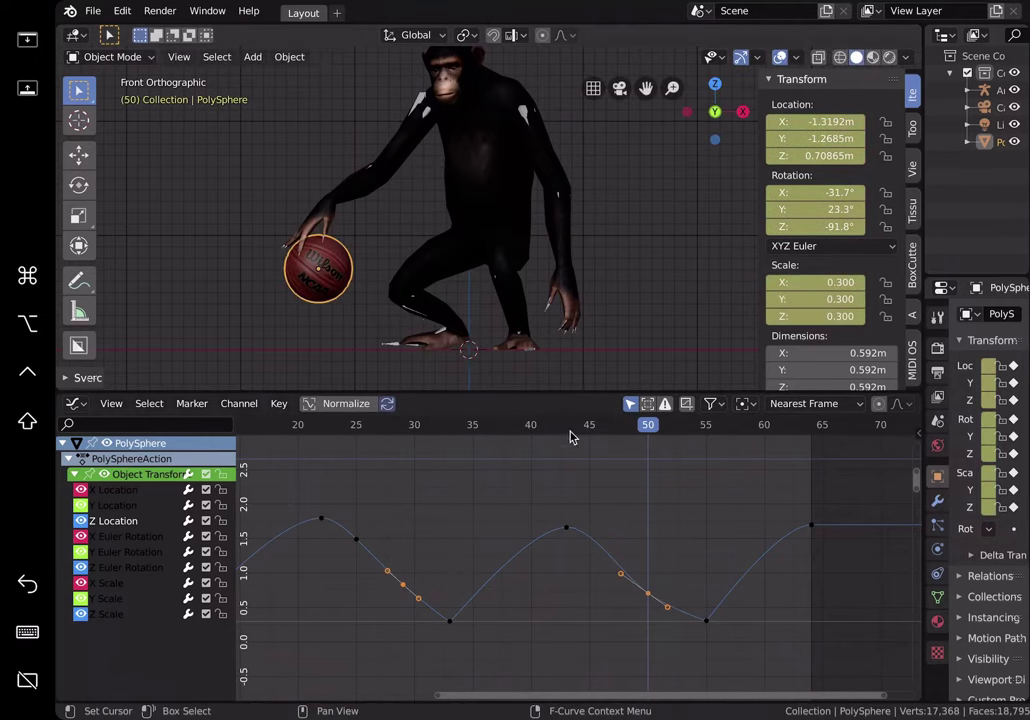
- Tilt the handles of the frame 43 keyframe and re-key the basketball raised against the chimp's hand at frame 43
scroll(635, 605, "up", 1)
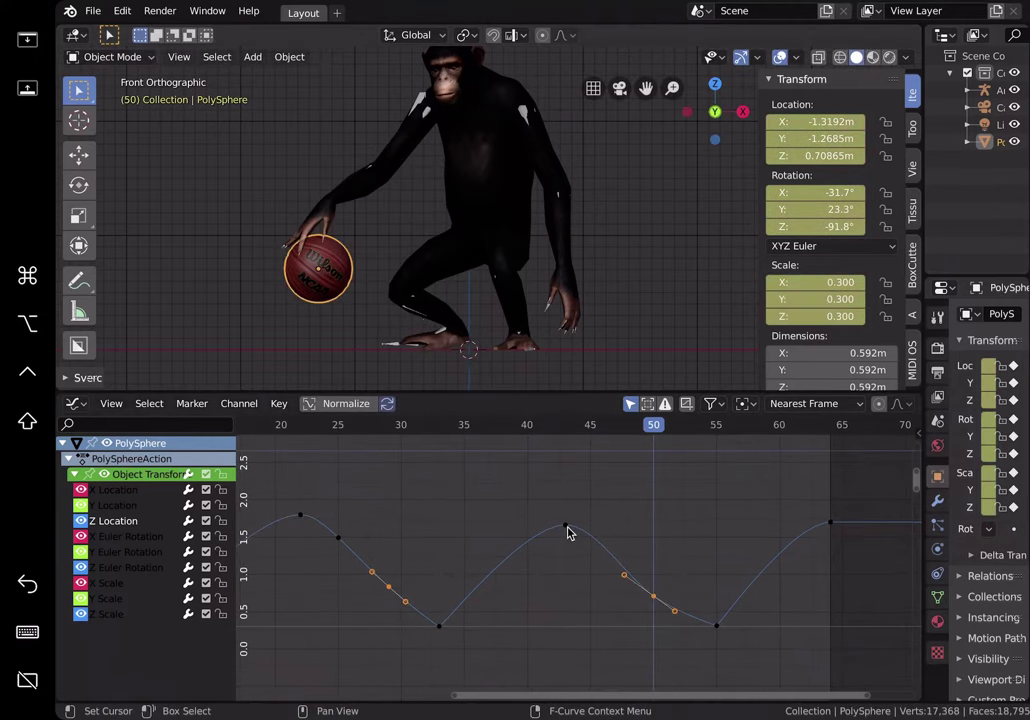
left_click_drag(598, 532, 609, 566)
left_click_drag(532, 435, 565, 449)
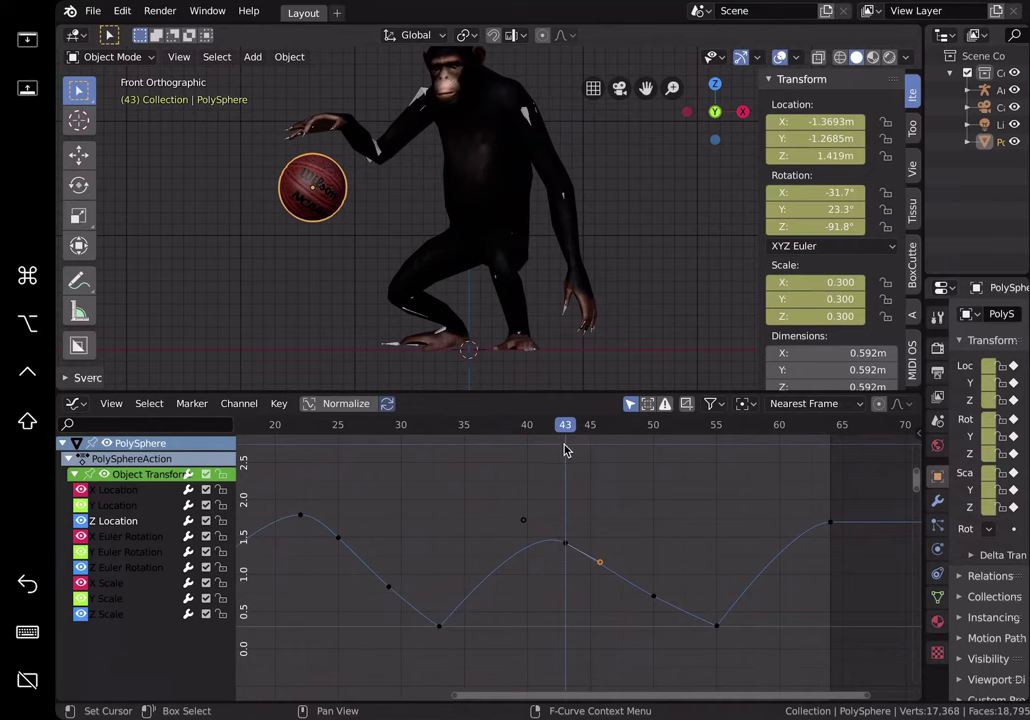
key("g")
left_click(388, 235)
key("i")
left_click(391, 231)
- At frame 46, move the basketball up to the hand at about X -1.393 m, Z 1.495 m, and insert a LocRotScale keyframe
left_click_drag(575, 433, 602, 434)
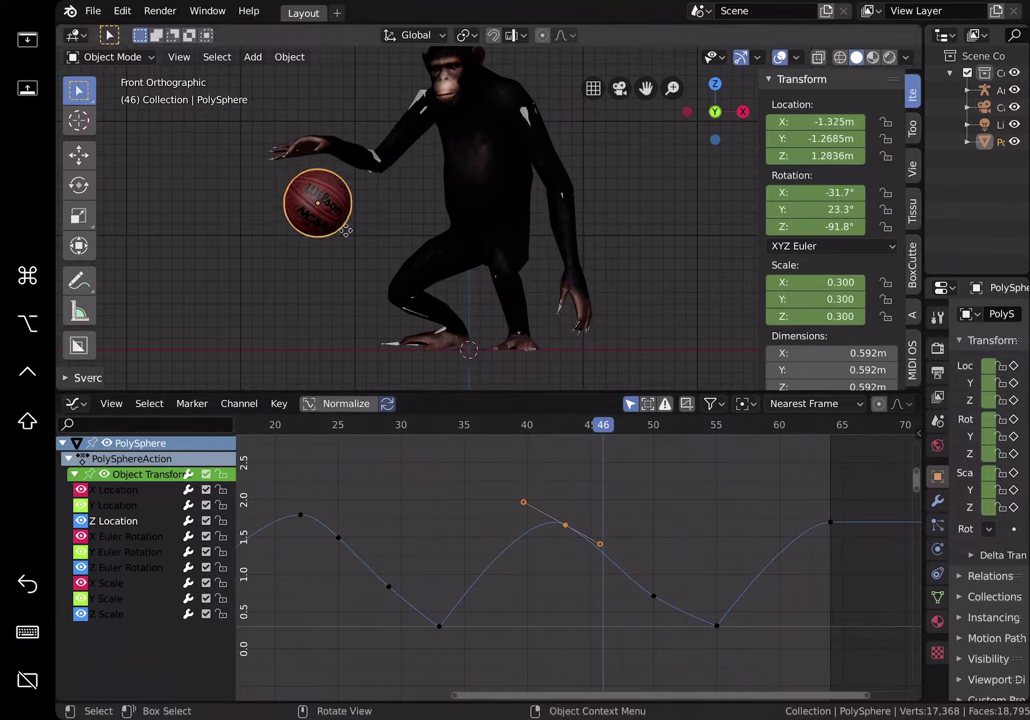
key("g")
left_click(350, 216)
key("i")
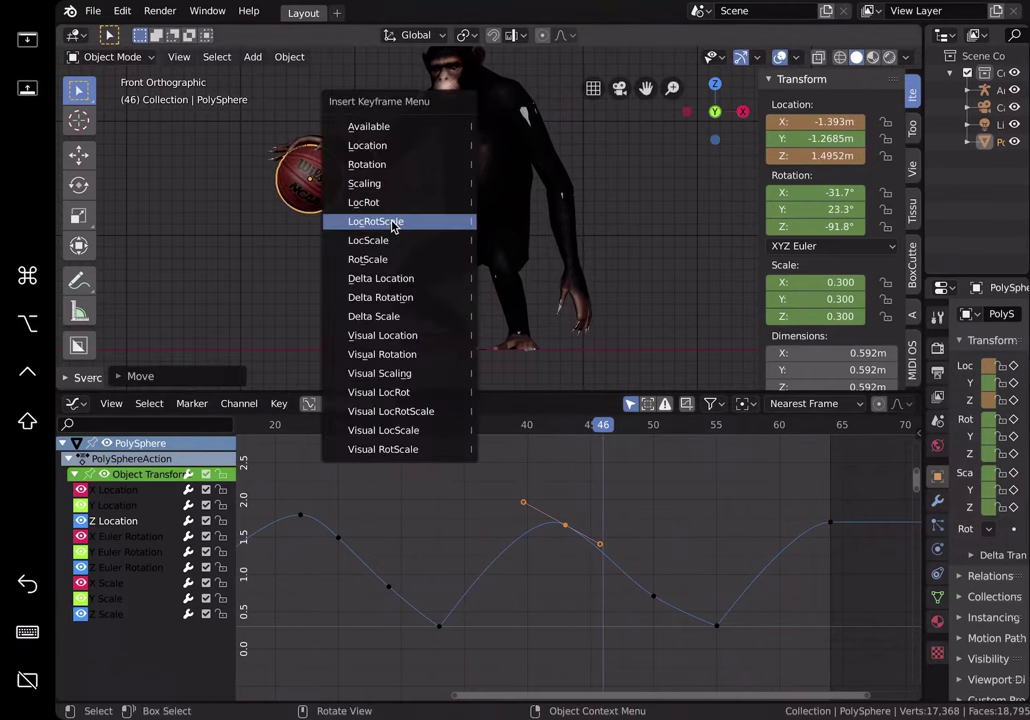
left_click(392, 223)
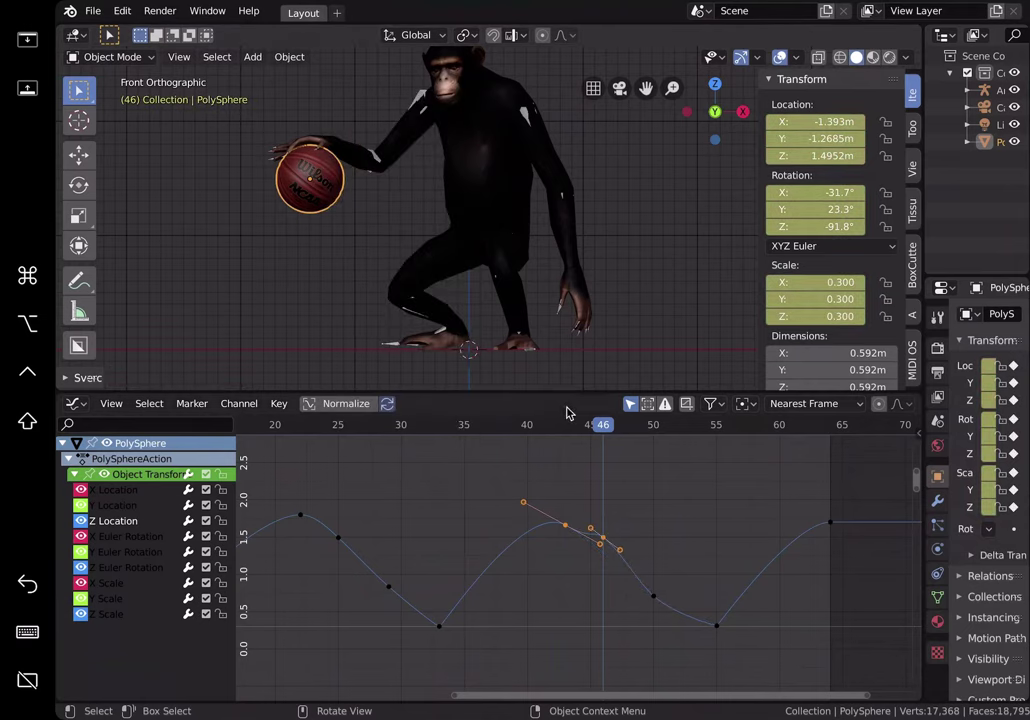
- Fine-tune the Z Location keyframes at frames 43 and 46, raising the frame 46 keyframe to about 1.518 m
key("g")
left_click(583, 529)
key("g")
left_click(596, 541)
key("g")
left_click(577, 533)
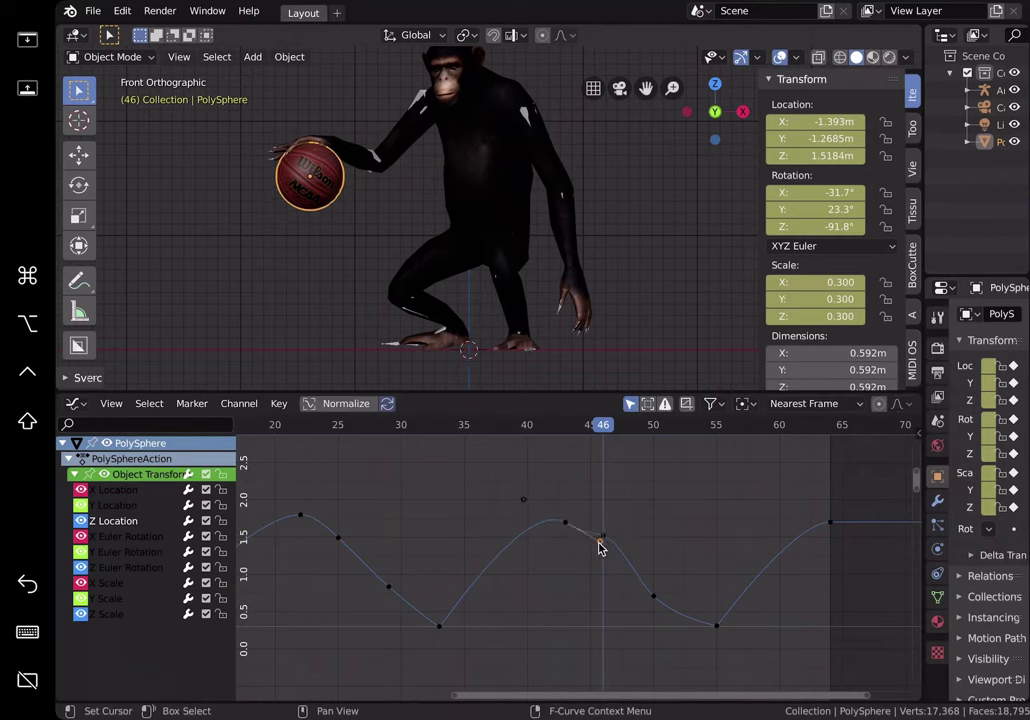
- Try reshaping the Z Location curve between frames 43 and 46 and undo the change
key("g")
left_click(599, 551)
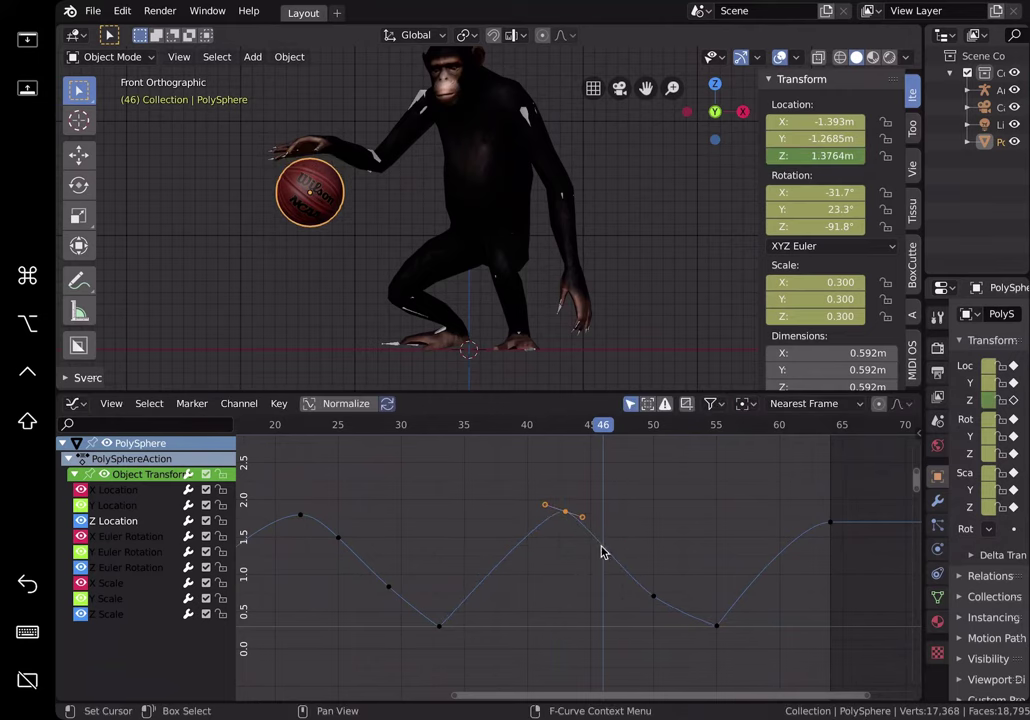
key("ctrl+z")
- Save the file and raise the right handle of the frame 43 keyframe toward the frame 46 keyframe
key("ctrl+s")
left_click(570, 526)
scroll(604, 548, "up", 4)
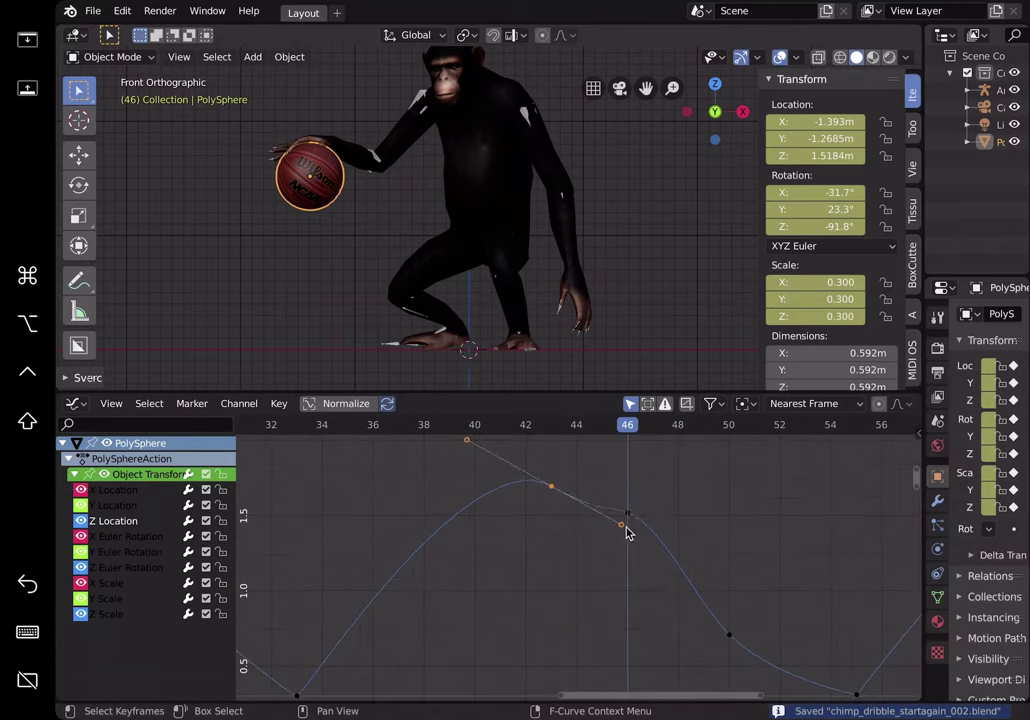
key("g")
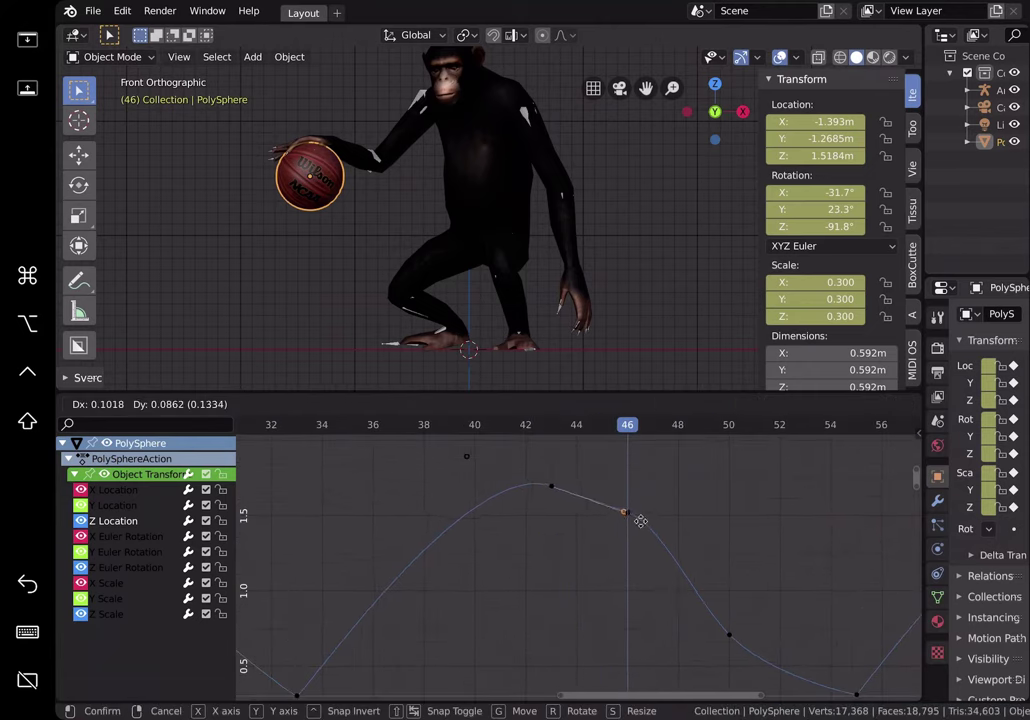
left_click(641, 520)
- Reposition the basketball against the chimp's hand at frame 47 and insert a LocRotScale keyframe
left_click_drag(590, 426, 652, 440)
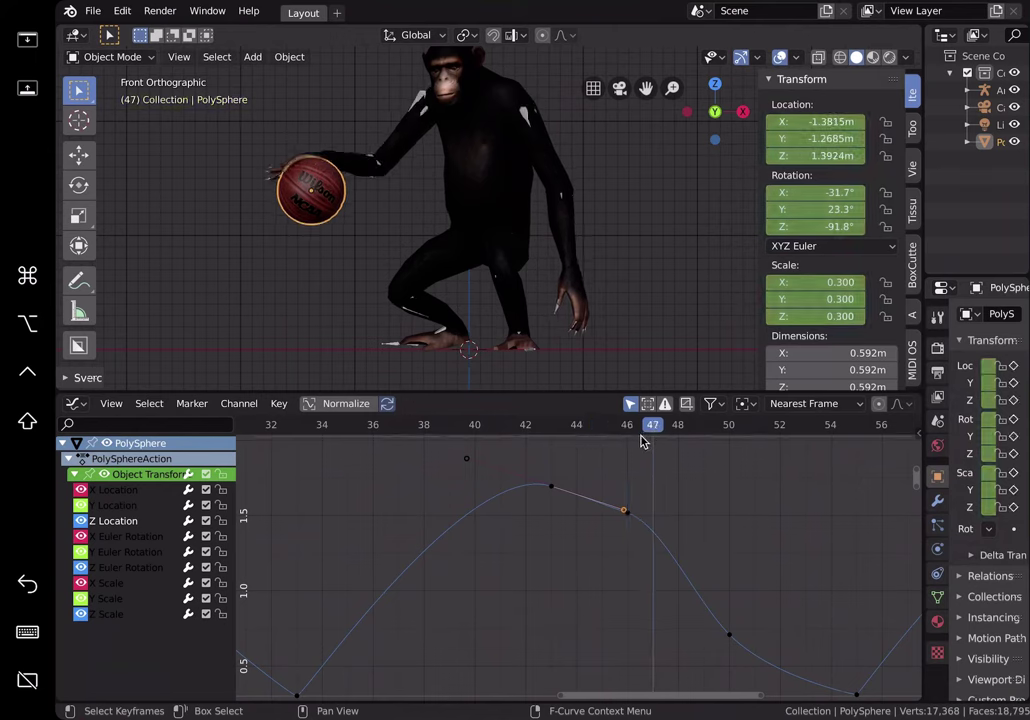
key("g")
left_click(411, 270)
key("i")
left_click(402, 264)
- Raise the frame 47 Z Location keyframe to about 1.45 m while checking the ball against the hand at frame 48
key("Left")
left_click(655, 433)
left_click(679, 436)
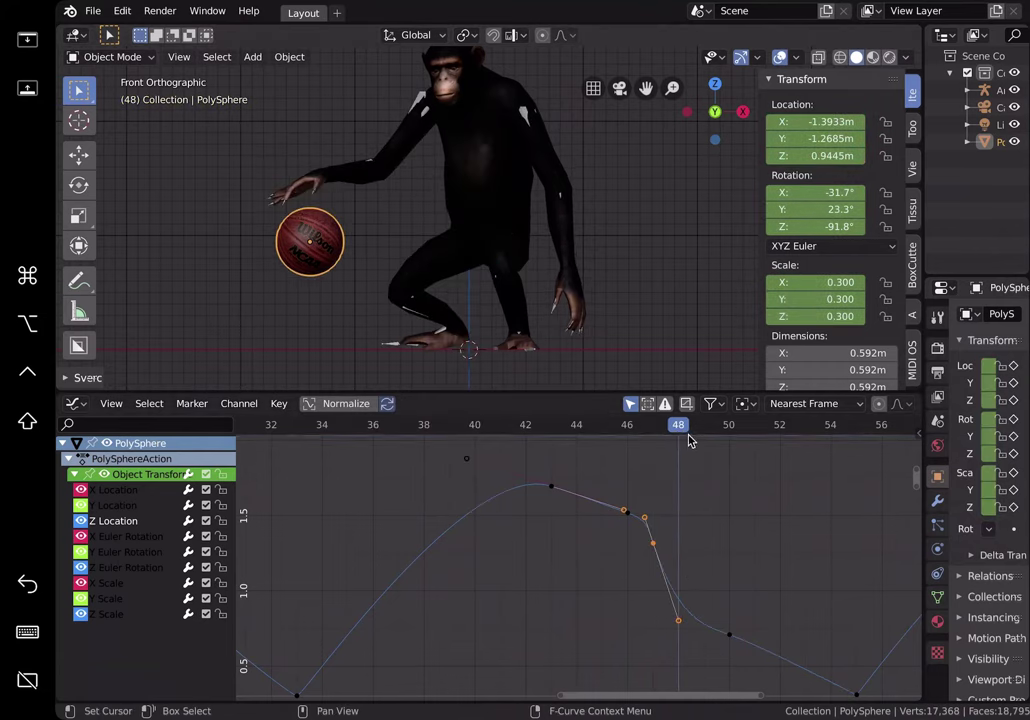
key("g")
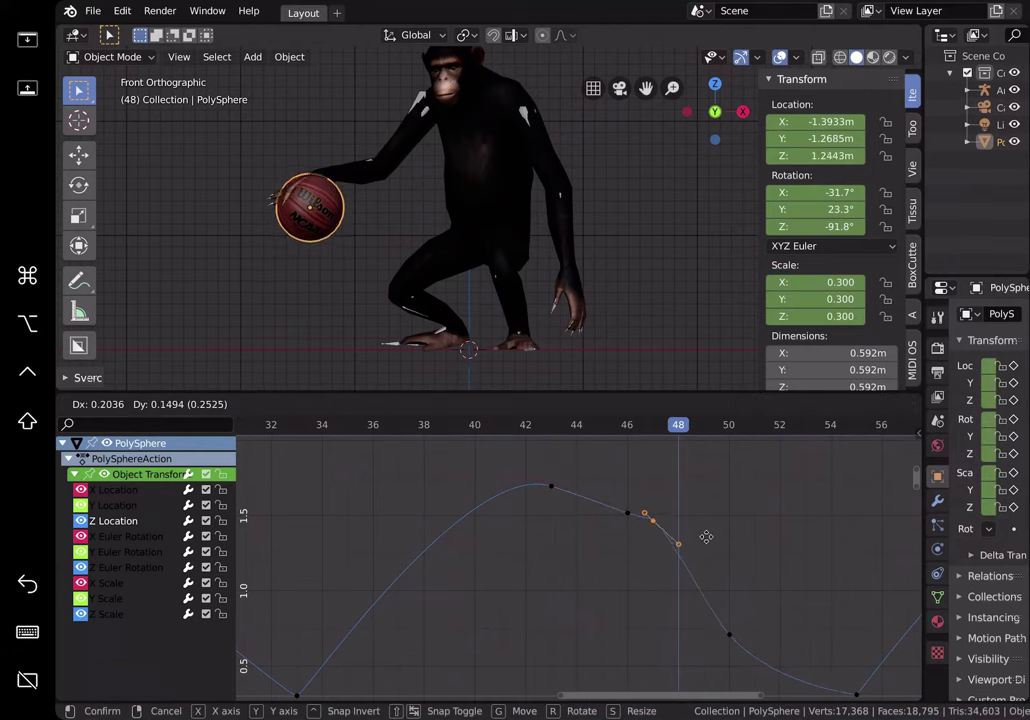
left_click(671, 535)
key("g")
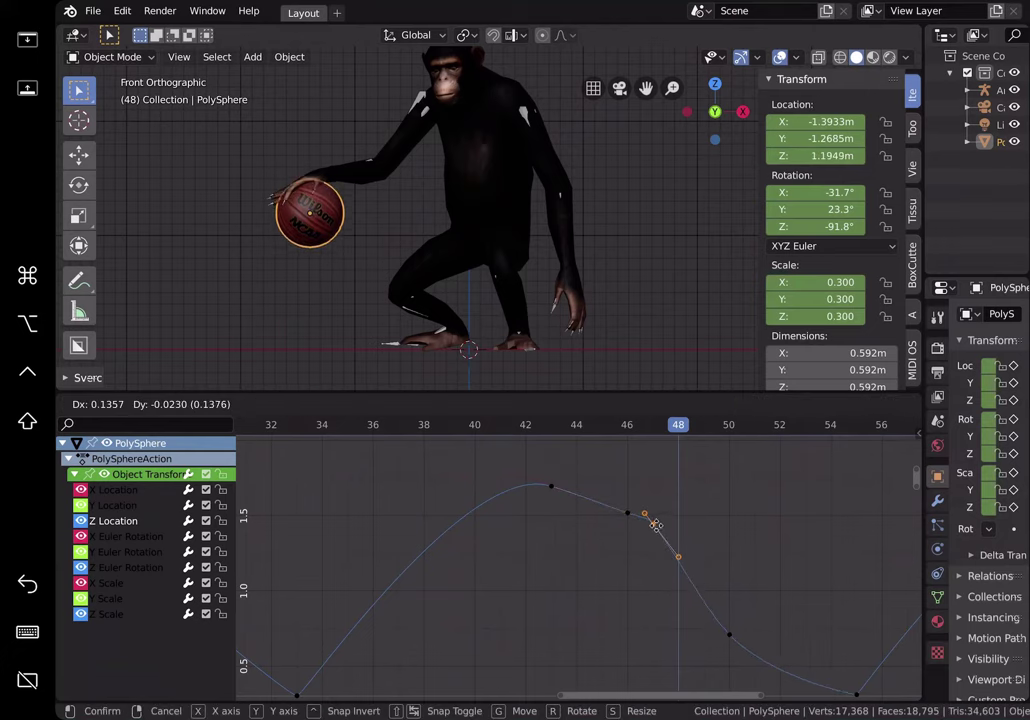
- Adjust the height of the frame 50 Z Location keyframe to about 0.75 m, checking the hand contact at frame 49
left_click(728, 627)
key("g")
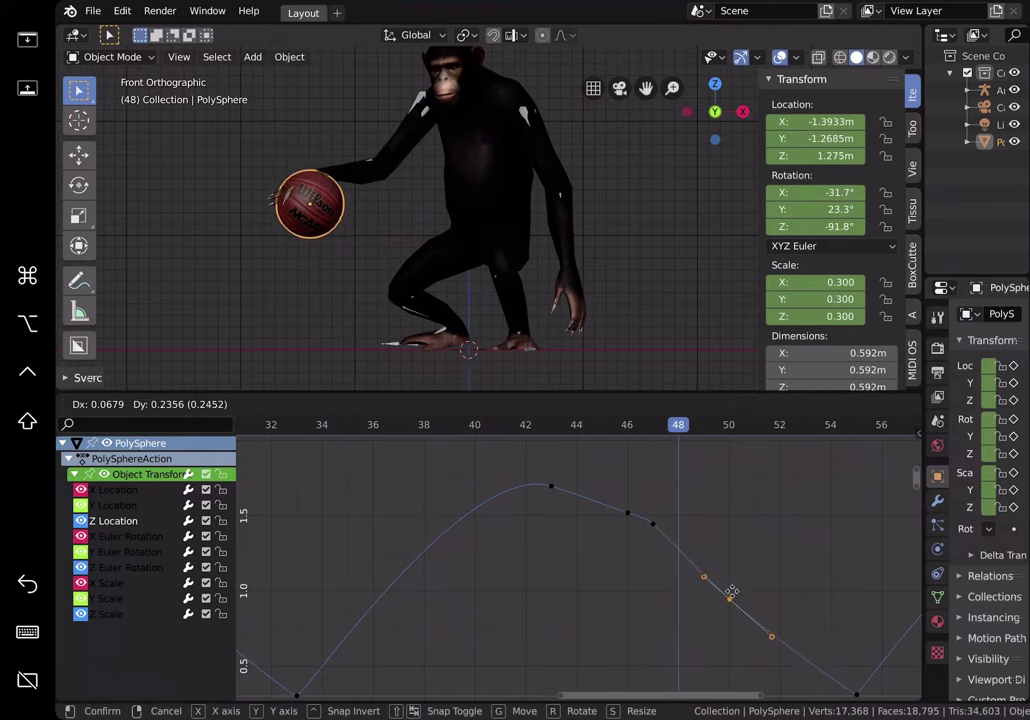
left_click(729, 587)
left_click_drag(674, 437, 698, 441)
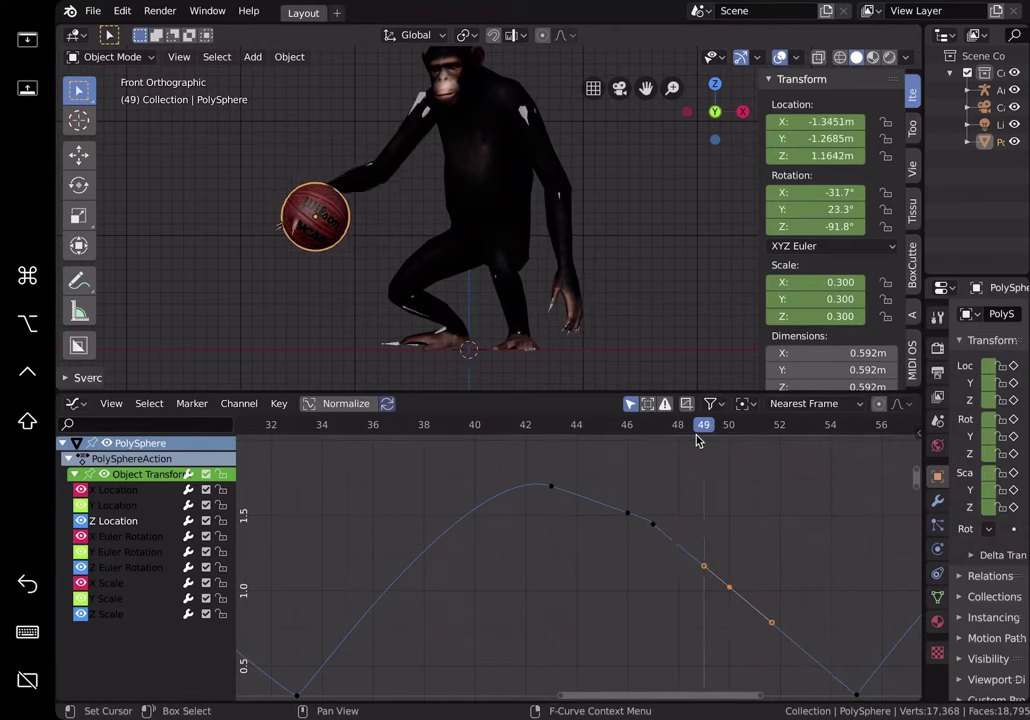
key("g")
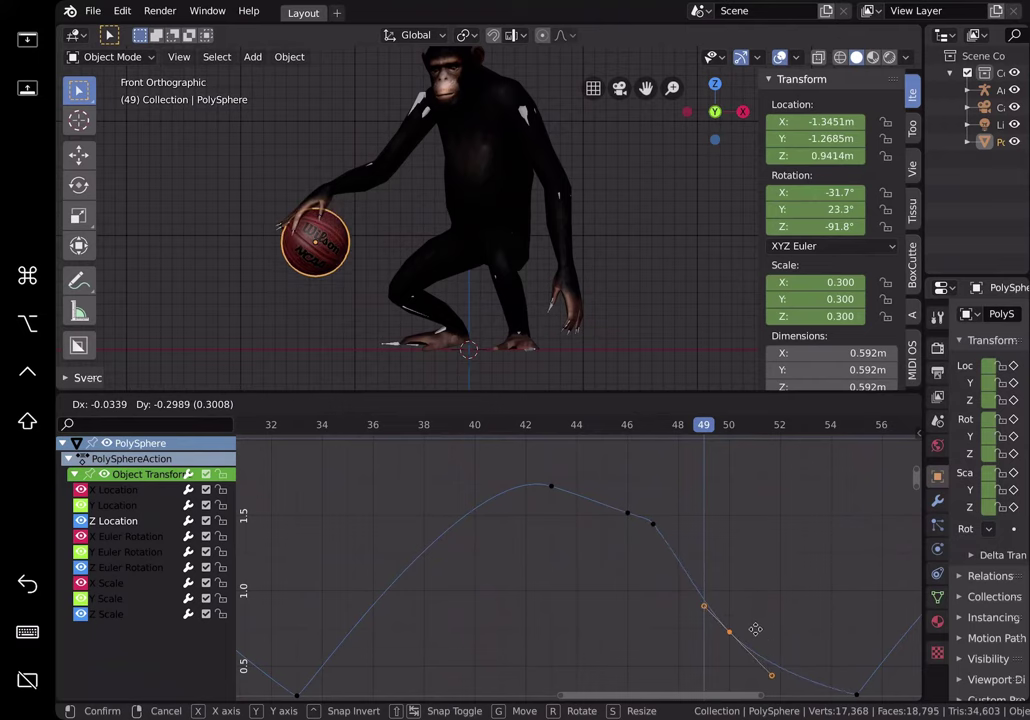
left_click(755, 627)
- Move the frame 47 Z Location keyframe to frame 48 at about 1.2 m and adjust its left handle
scroll(752, 617, "down", 1)
key("g")
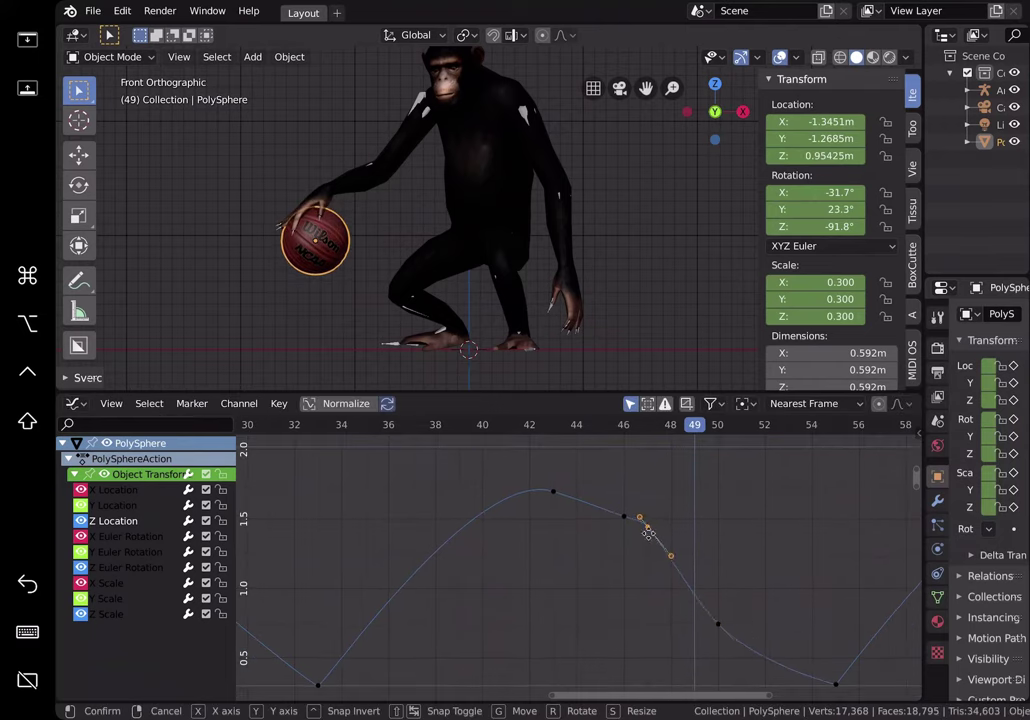
left_click(670, 540)
key("g")
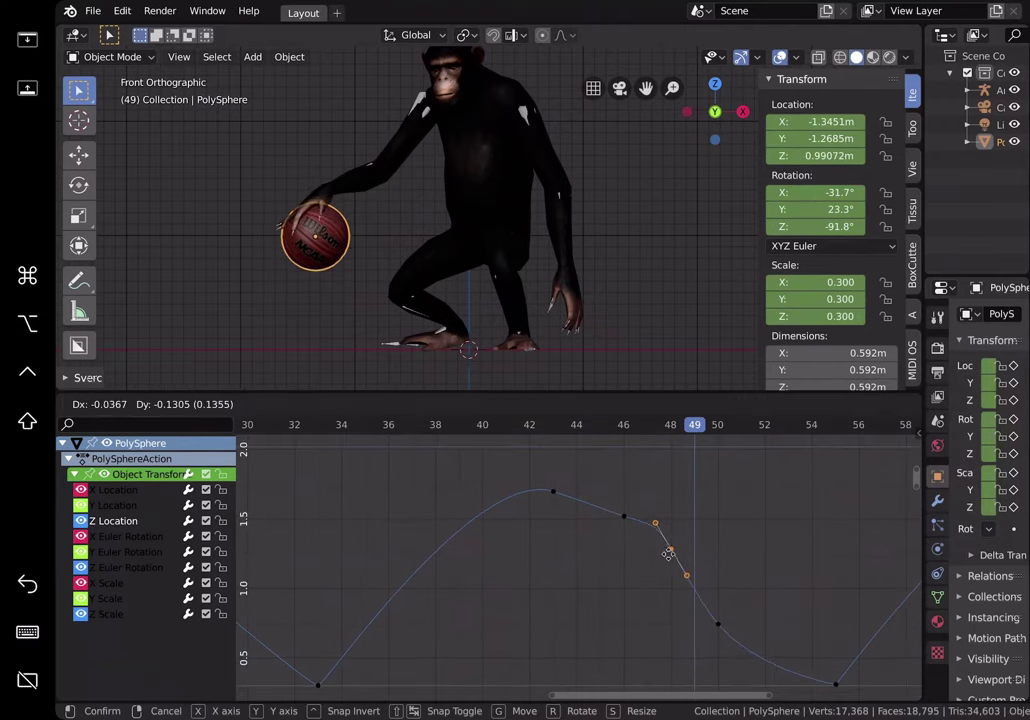
left_click(684, 537)
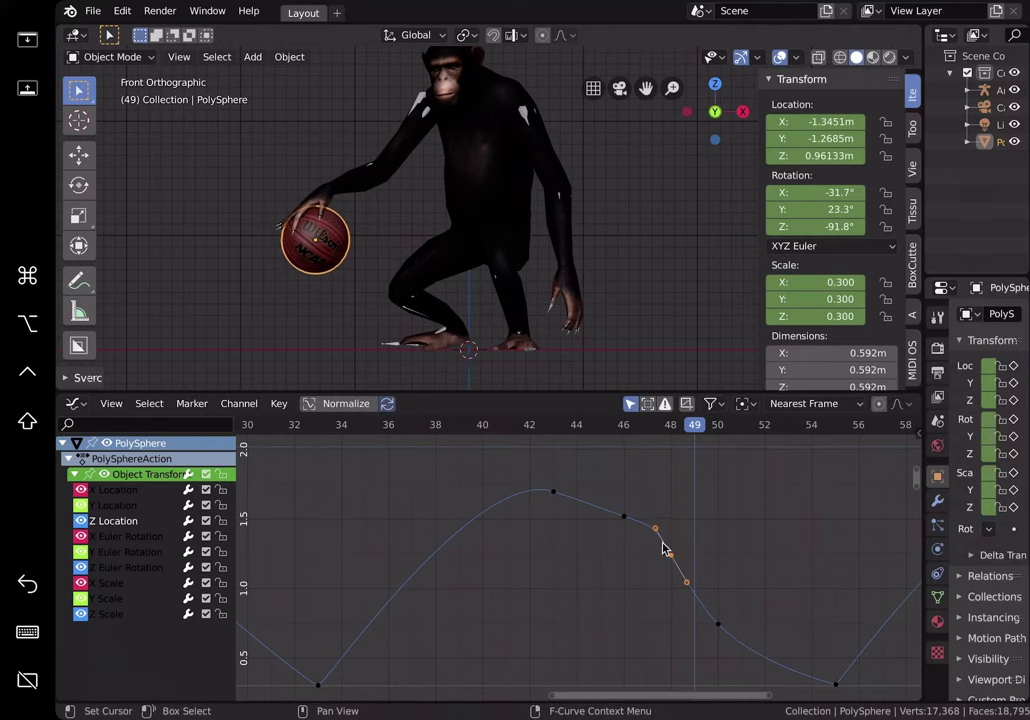
key("g")
left_click(658, 542)
key("g")
left_click(643, 532)
left_click_drag(590, 438, 763, 432)
scroll(763, 568, "down", 3)
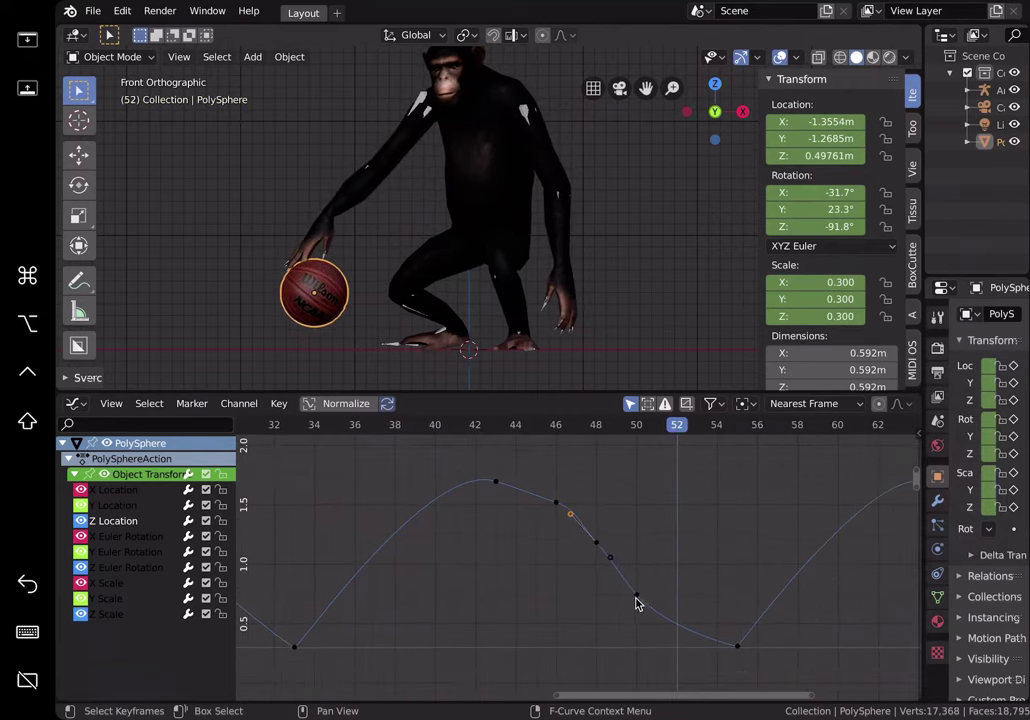
- Raise the frame 50 Z Location keyframe to about 0.94 m and lift the frame 48 keyframe slightly
key("g")
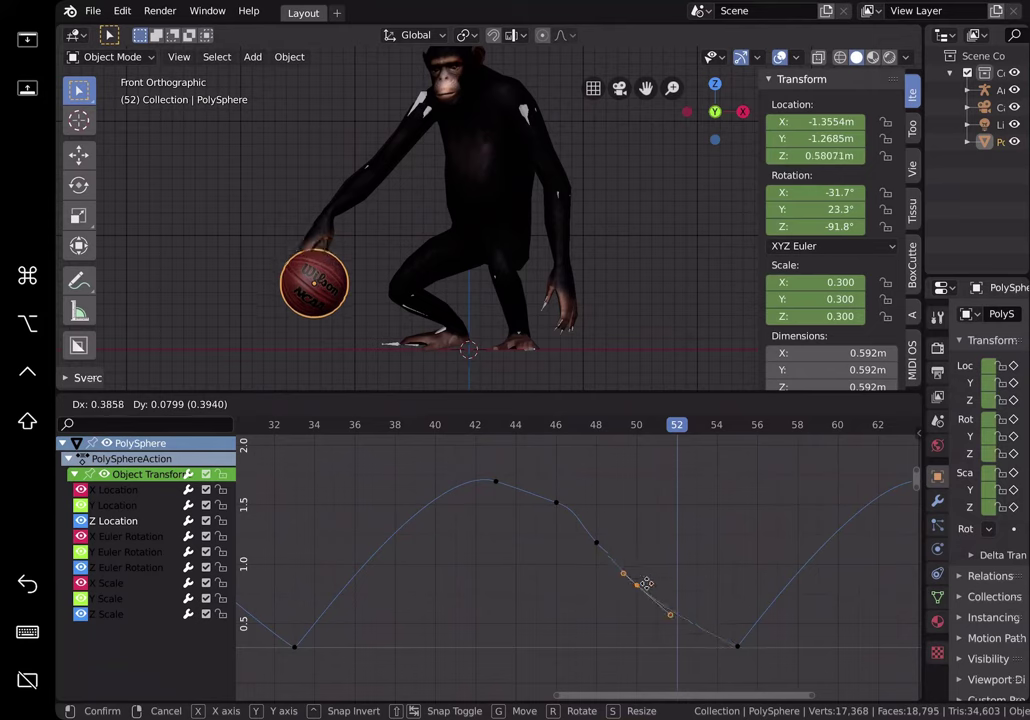
left_click(645, 571)
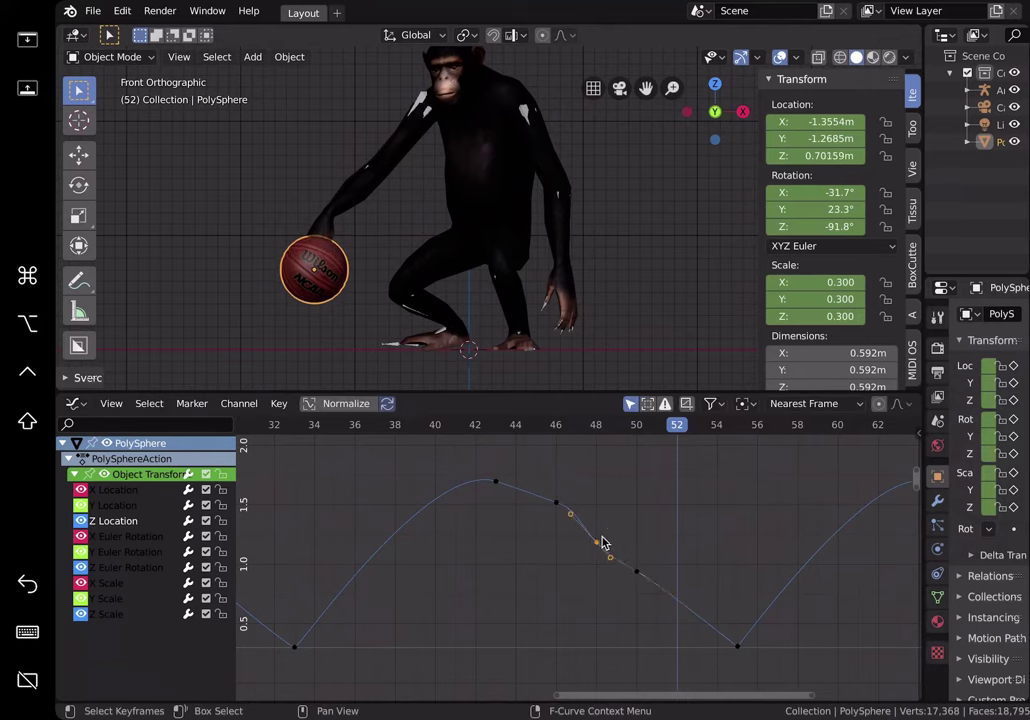
key("g")
left_click(597, 527)
left_click_drag(593, 424, 677, 438)
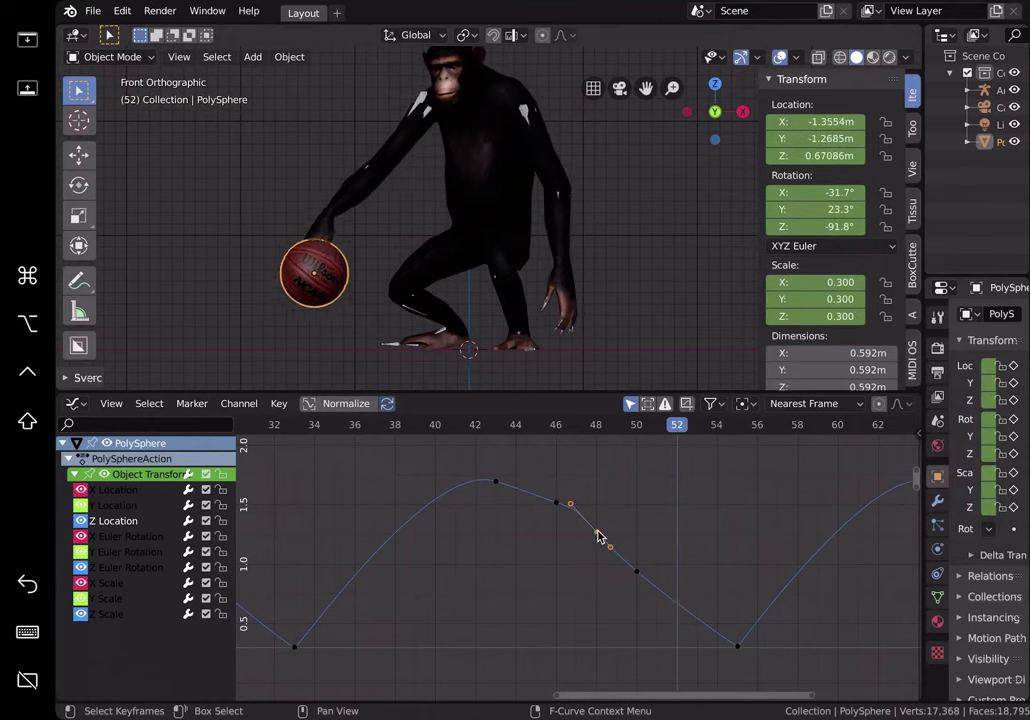
- Delete the Z Location keyframes at frames 46 and 48 and go to frame 50
key("Delete")
key("Delete")
left_click_drag(522, 420, 634, 441)
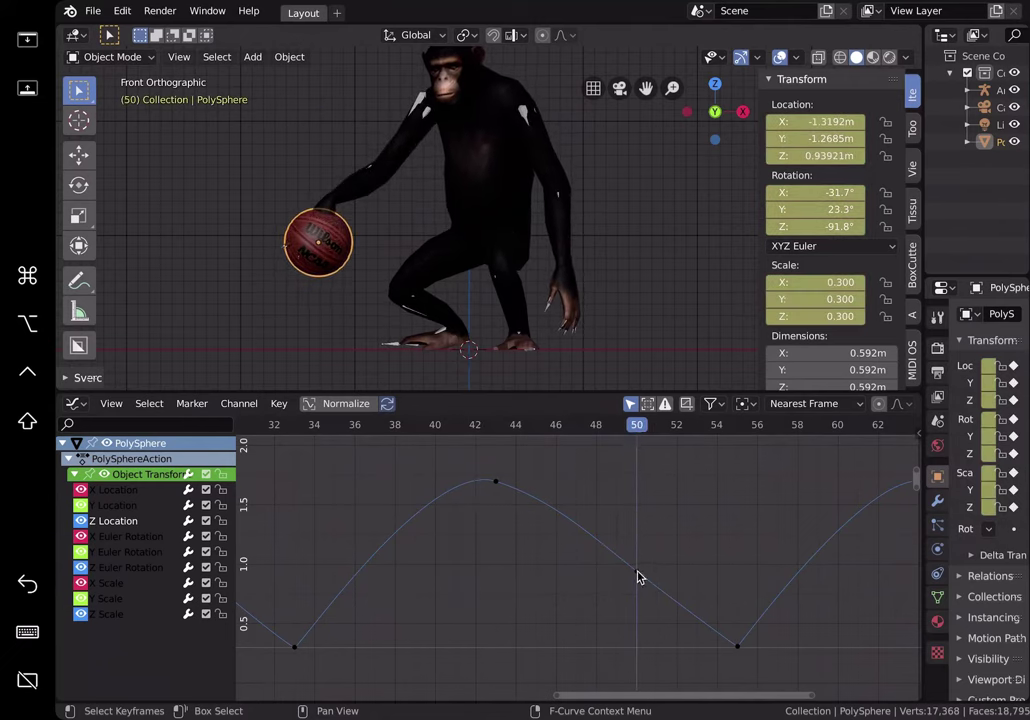
- Lower the frame 50 Z Location keyframe to about 0.7 m and check the ball's descent from frame 43
key("g")
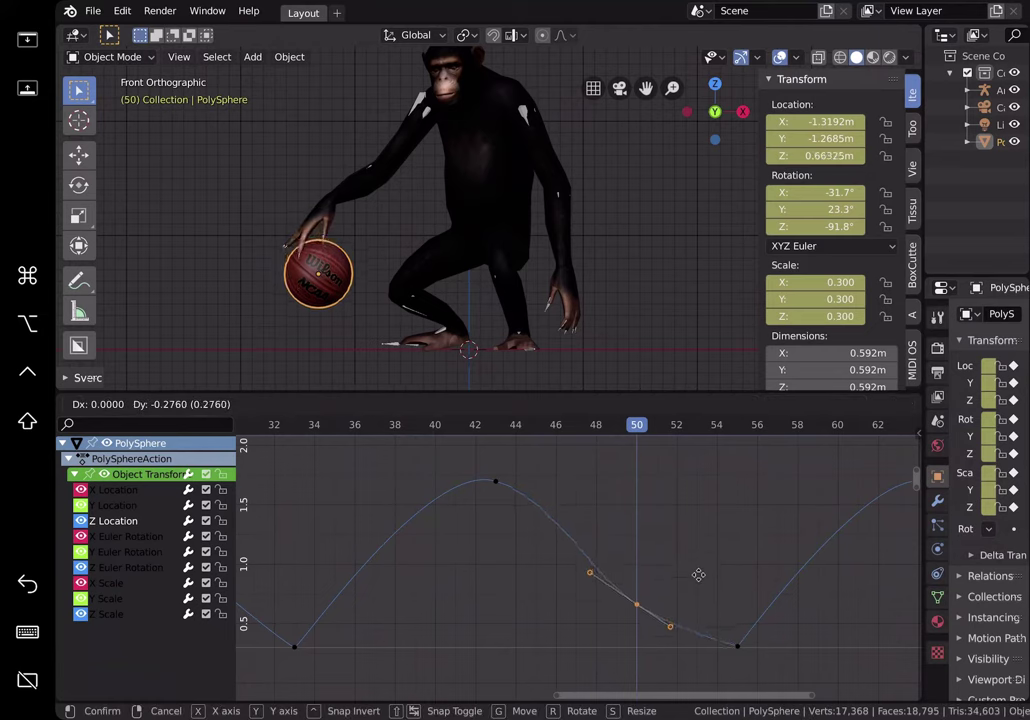
left_click(680, 554)
key("g")
left_click(680, 567)
left_click_drag(594, 427, 500, 433)
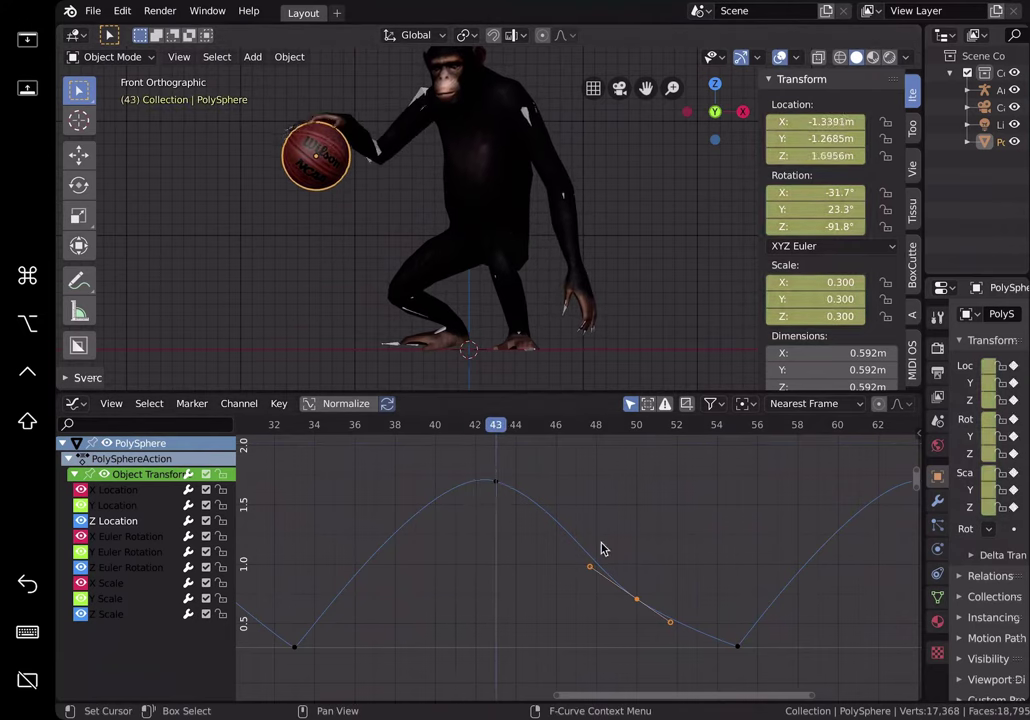
- Save the file and scrub through the wider bounce curve to review the ball's motion
scroll(641, 553, "down", 2)
key("ctrl+s")
scroll(640, 545, "down", 3, "shift")
scroll(632, 486, "down", 3)
scroll(630, 487, "down", 1)
left_click_drag(640, 425, 496, 420)
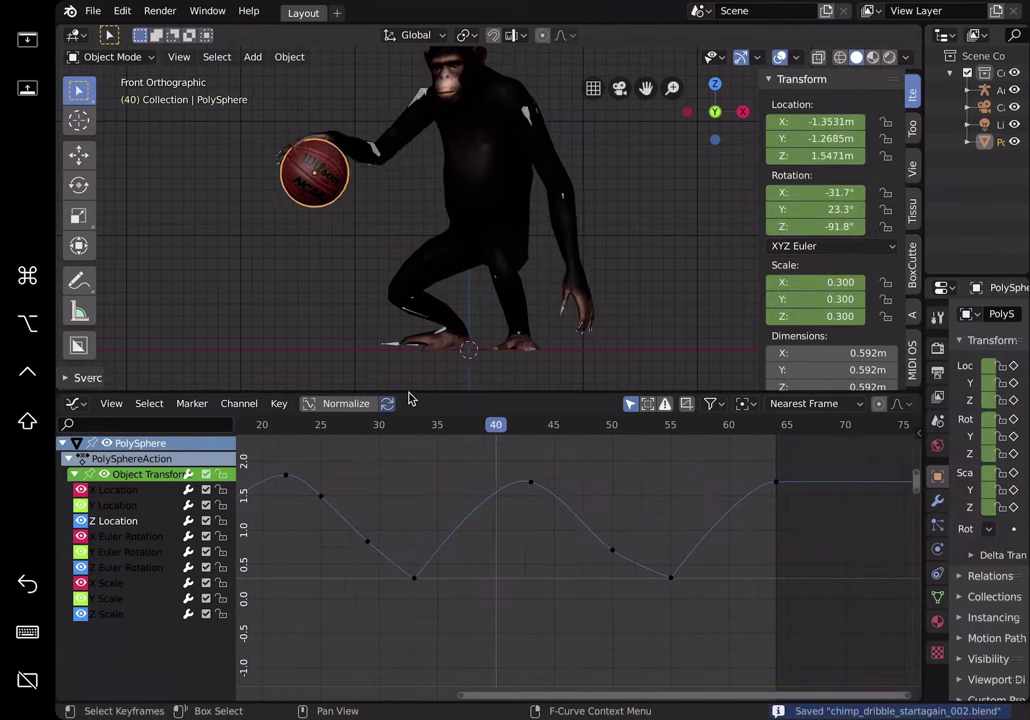
- Open the file chimp_dribble_005.blend
left_click(92, 10)
mouse_move(139, 72)
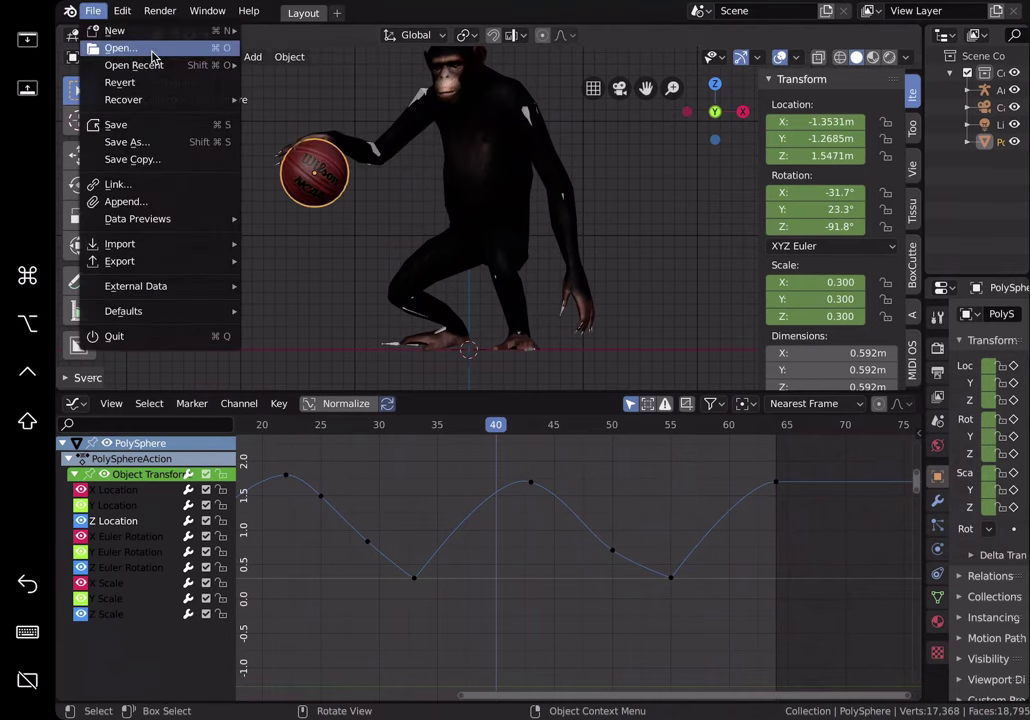
left_click(124, 47)
left_click(424, 385)
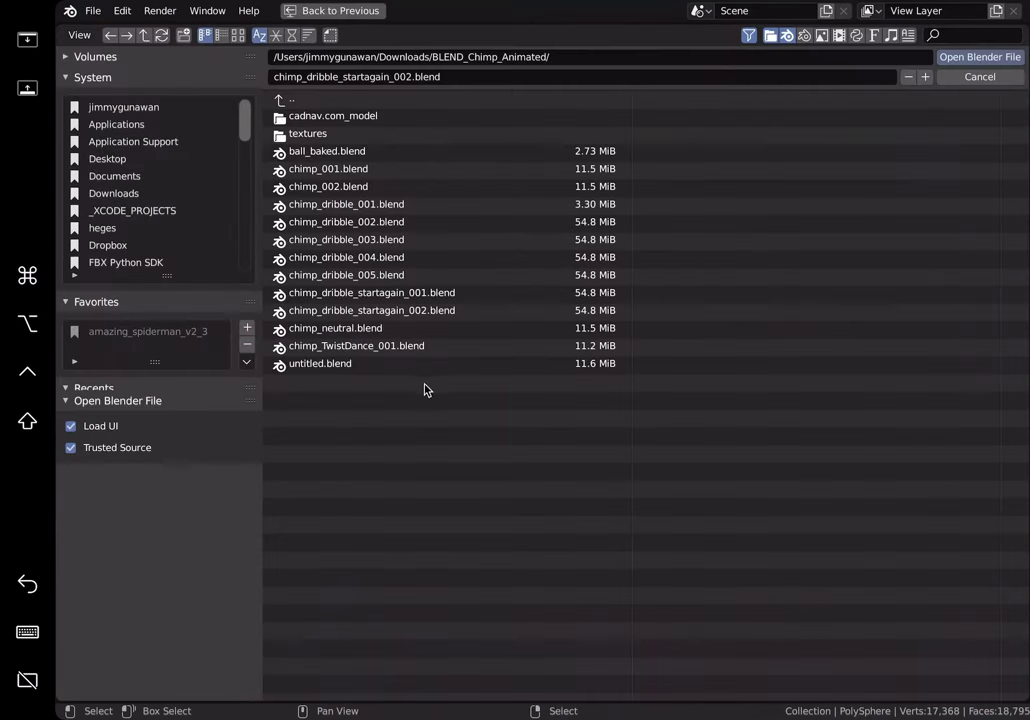
left_click(427, 275)
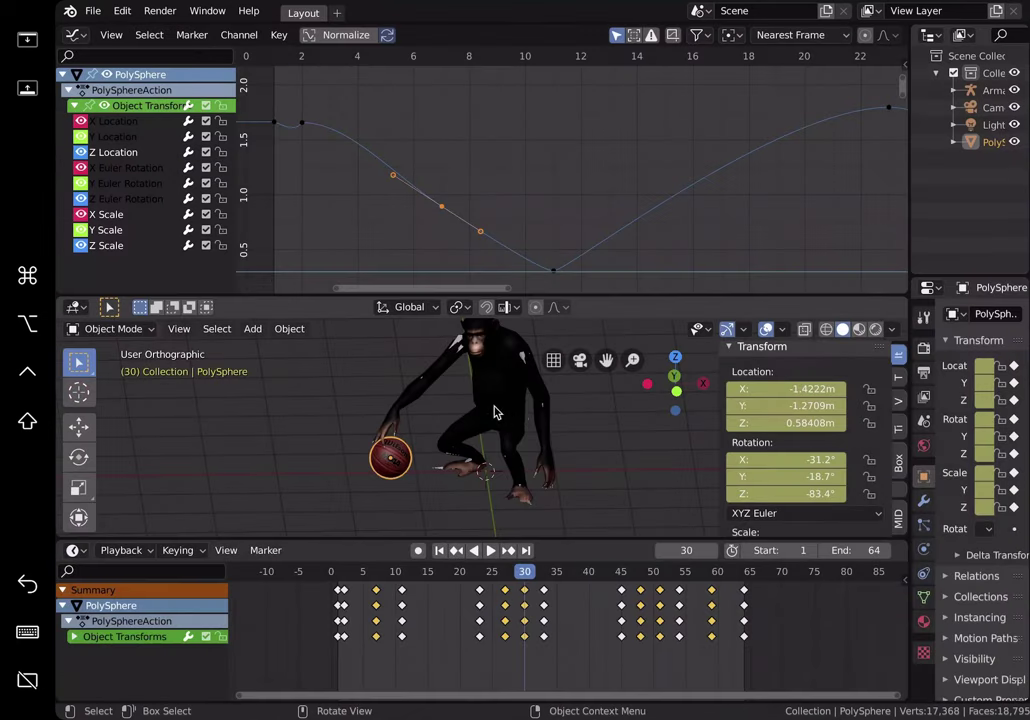
- Enlarge the 3D viewport, examine the chimp and ball up close, and select the chimp mesh
middle_click_drag(494, 412, 465, 405)
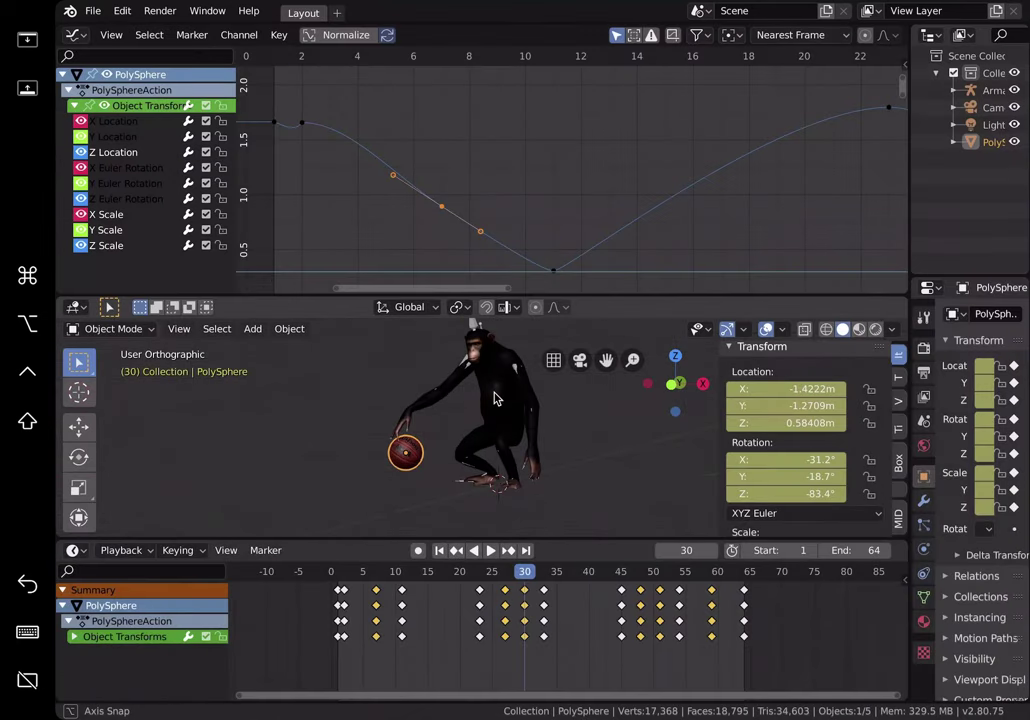
left_click_drag(431, 293, 431, 188)
scroll(470, 322, "up", 3)
mouse_move(373, 415)
middle_mouse_down()
mouse_move(398, 396)
mouse_move(379, 410)
middle_mouse_up()
left_click(435, 301)
middle_click_drag(440, 356, 439, 364)
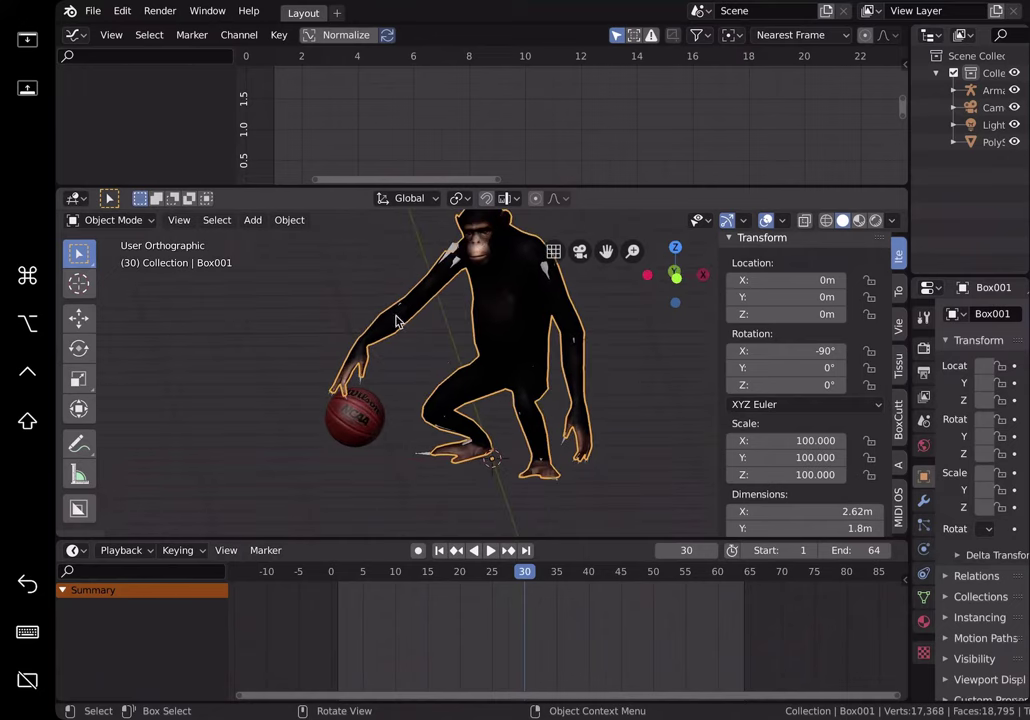
left_click(92, 11)
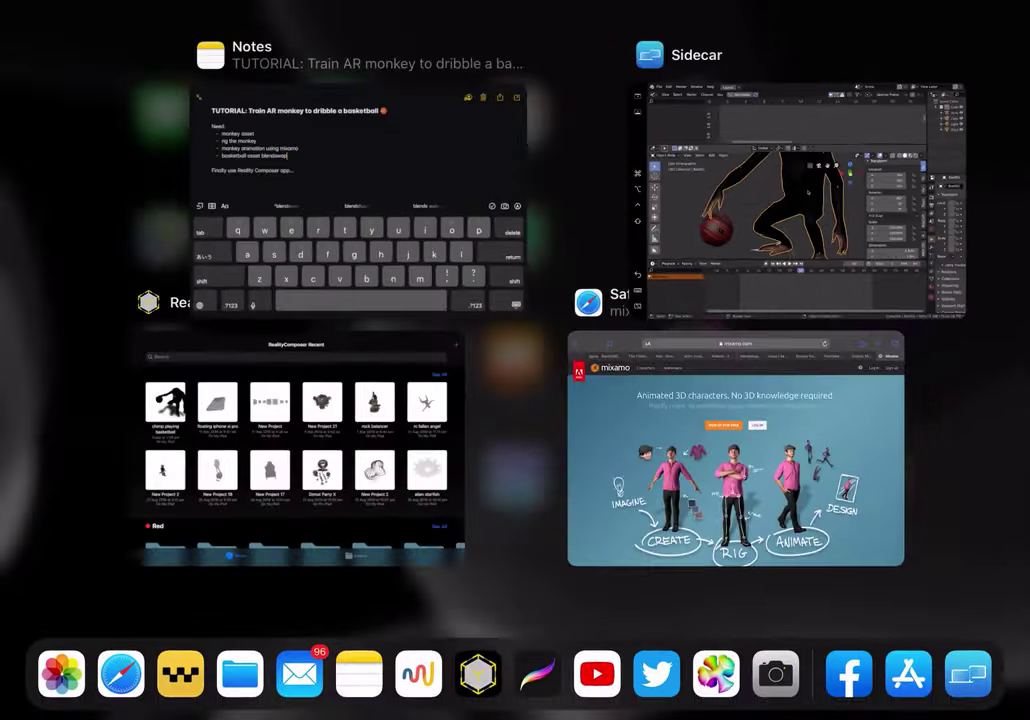
- Close Safari and open the "chimp playing basketball" project in Reality Composer
left_click_drag(835, 480, 835, 300)
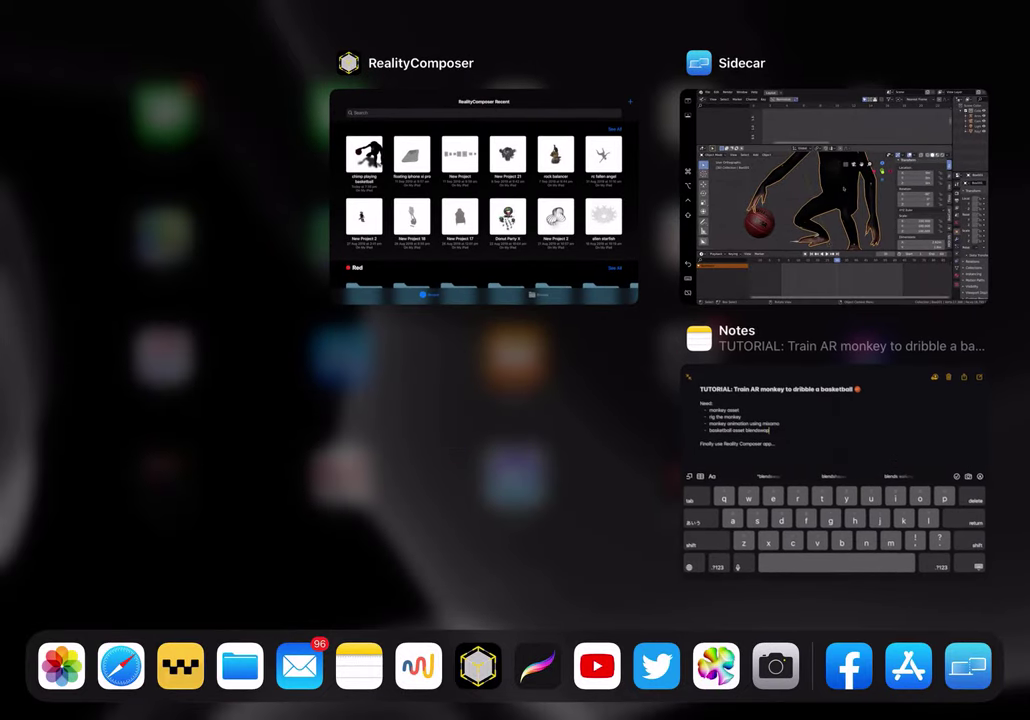
left_click(484, 195)
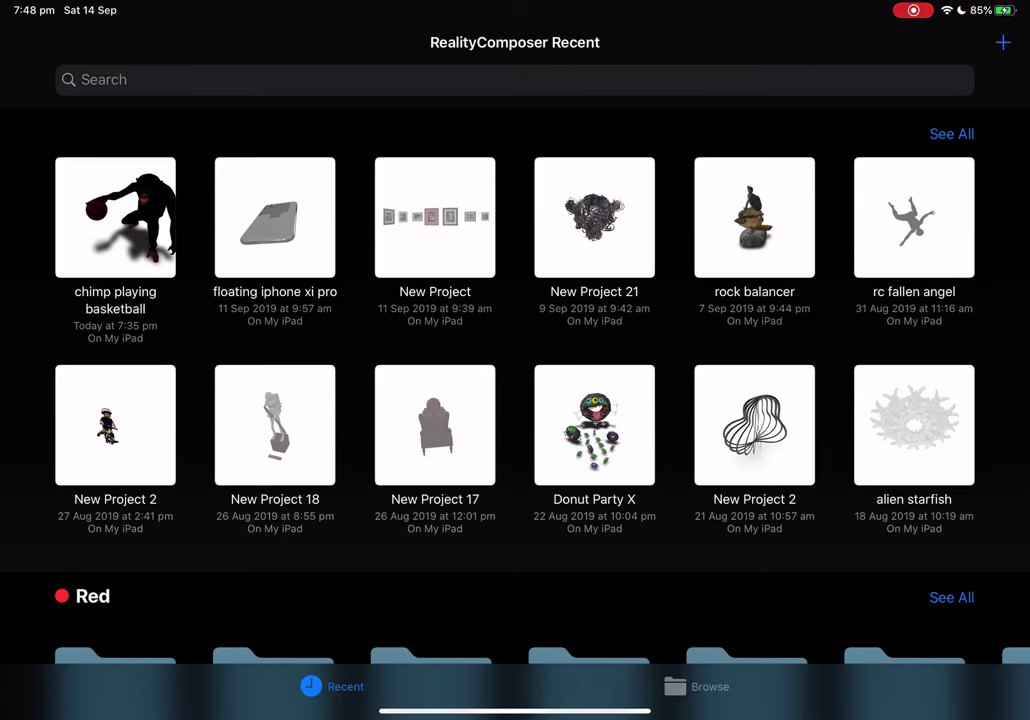
left_click(115, 214)
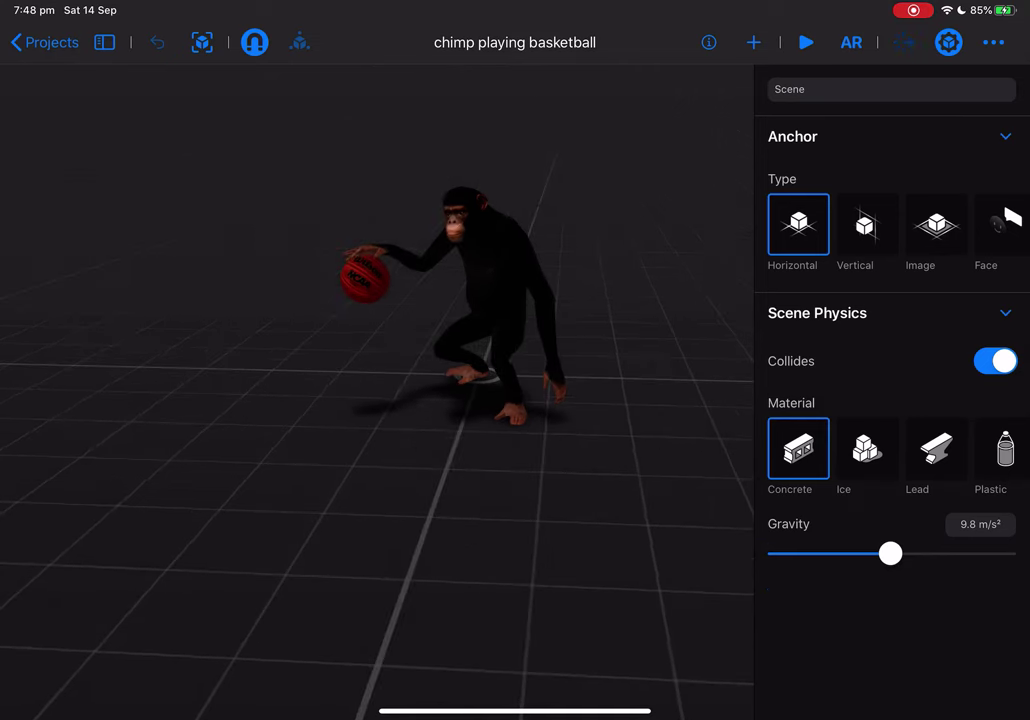
- Inspect the Scene Start triggers and Usdz Animation actions of Behaviour and Behaviour 1, including the affected object of Behaviour
left_click(903, 42)
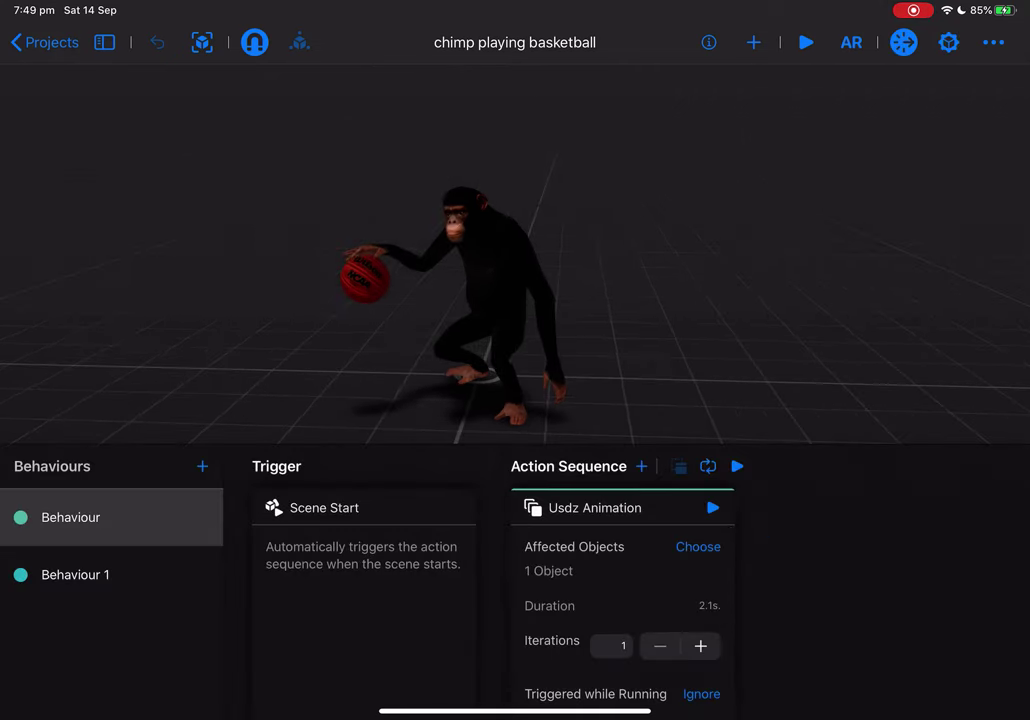
left_click(698, 546)
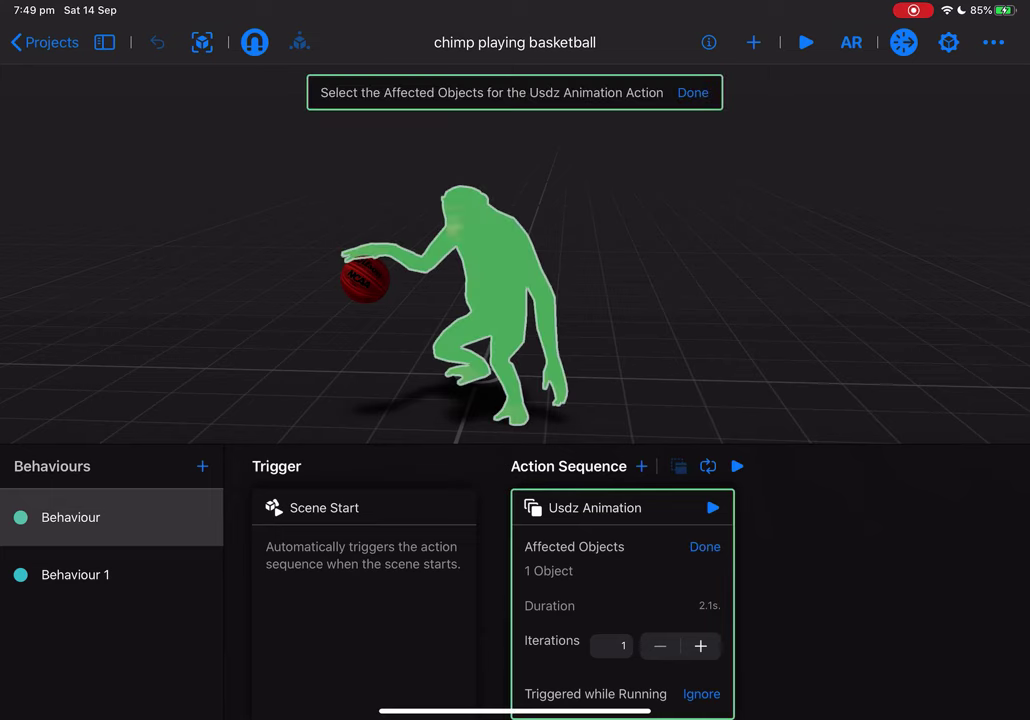
scroll(622, 610, "down", 1)
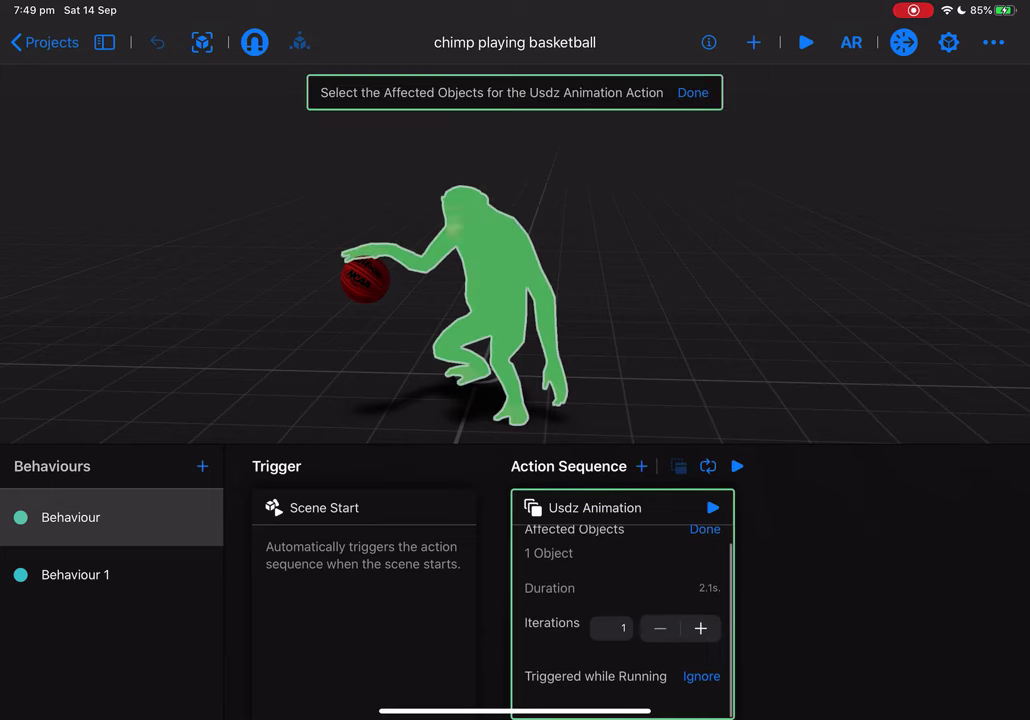
scroll(622, 610, "up", 1)
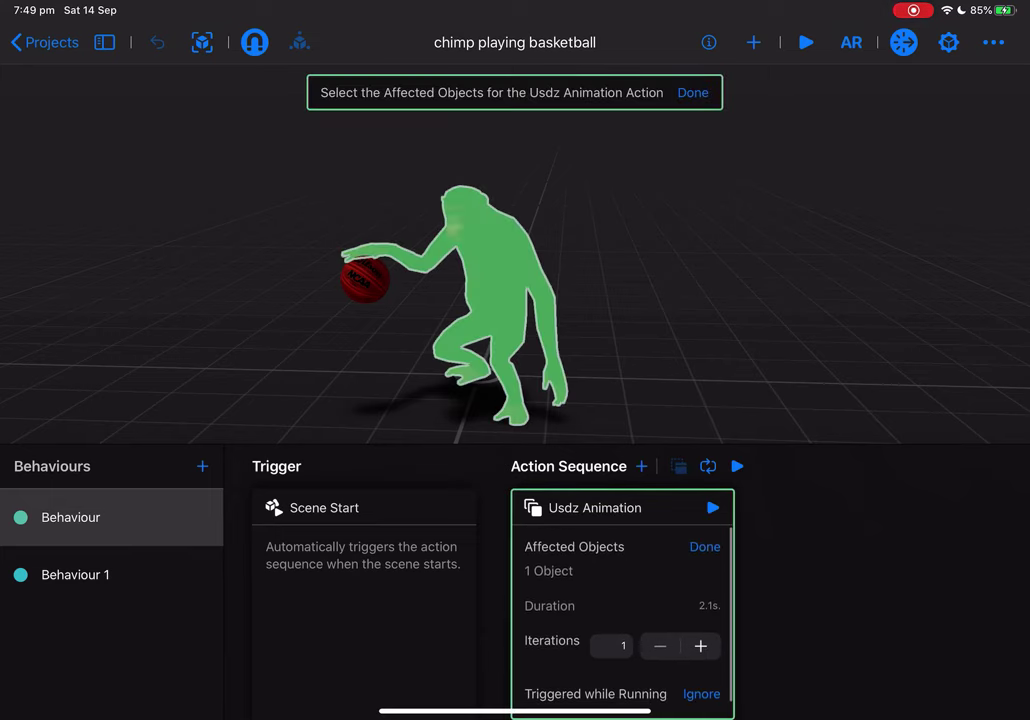
left_click(75, 575)
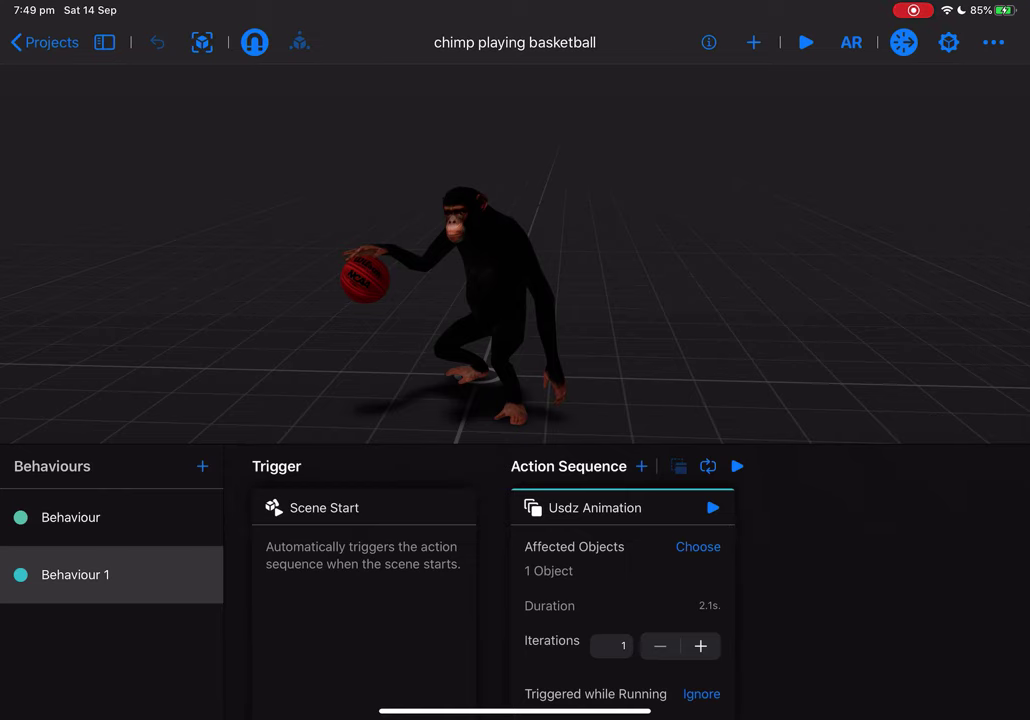
- Play the scene, stop it, and replay it while viewing the dribbling chimp from closer up
left_click(806, 42)
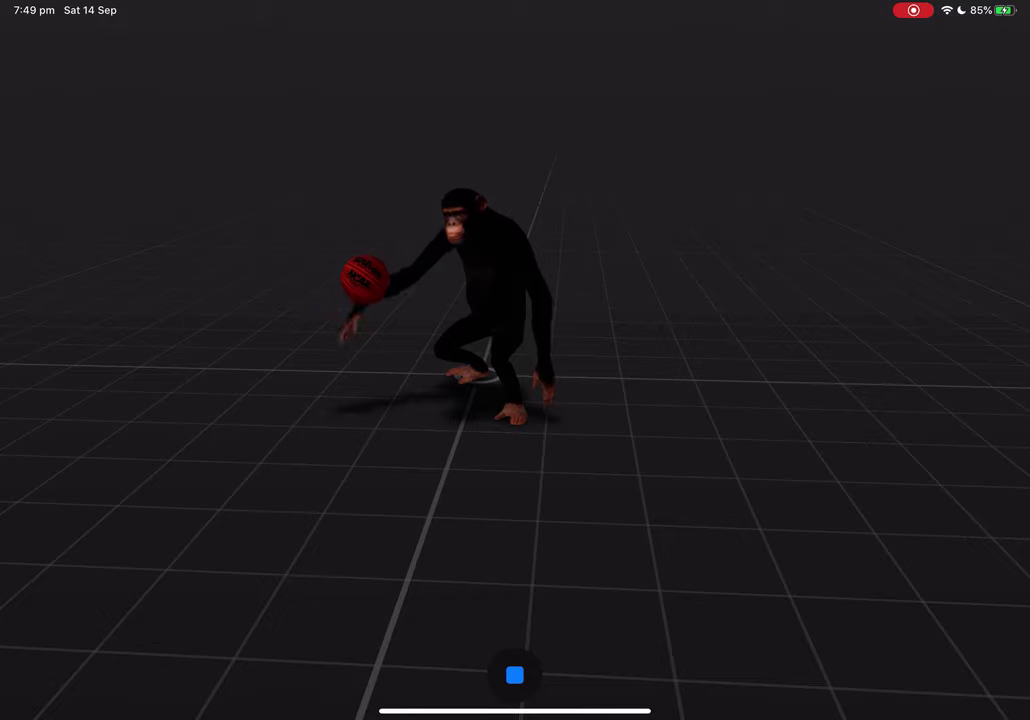
left_click(514, 675)
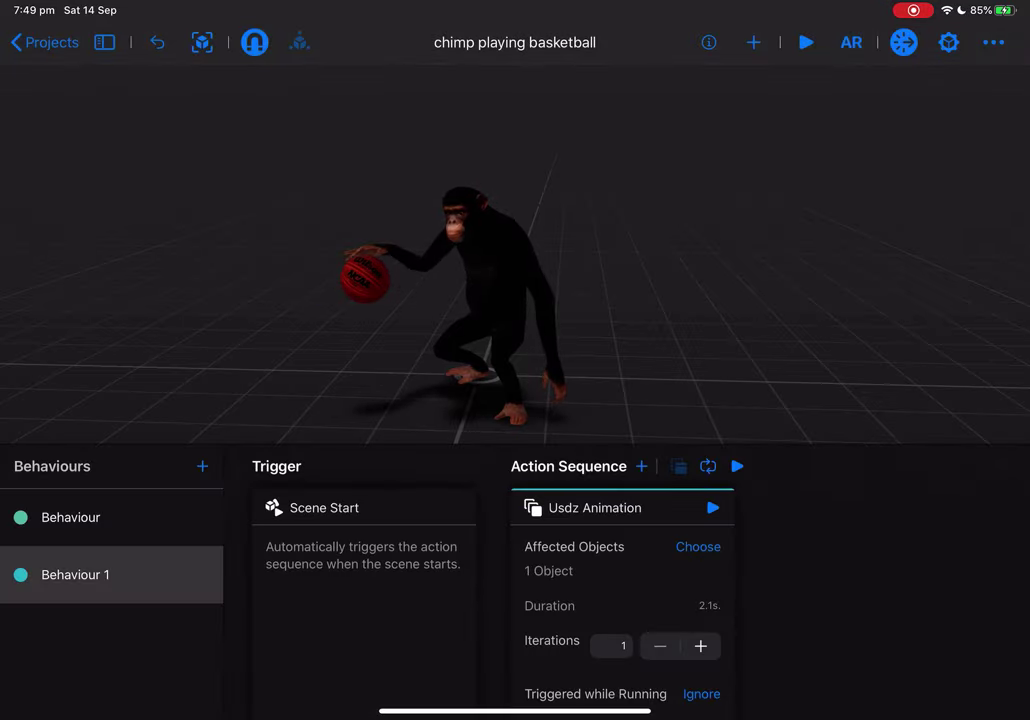
left_click(806, 42)
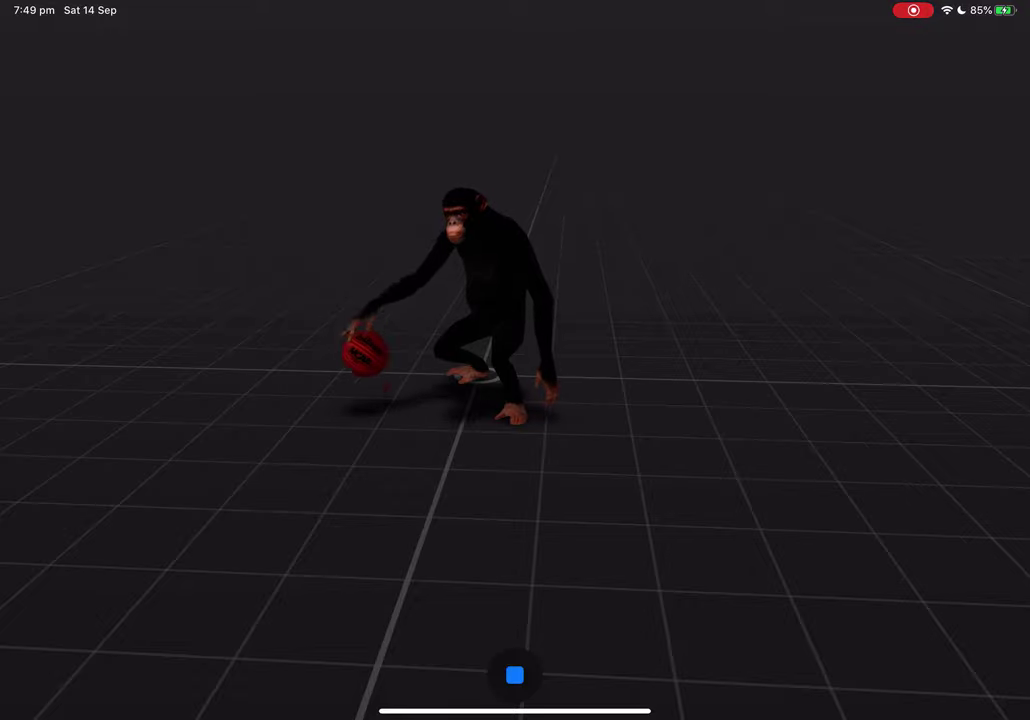
left_click_drag(515, 430, 590, 410)
scroll(515, 360, "up", 4)
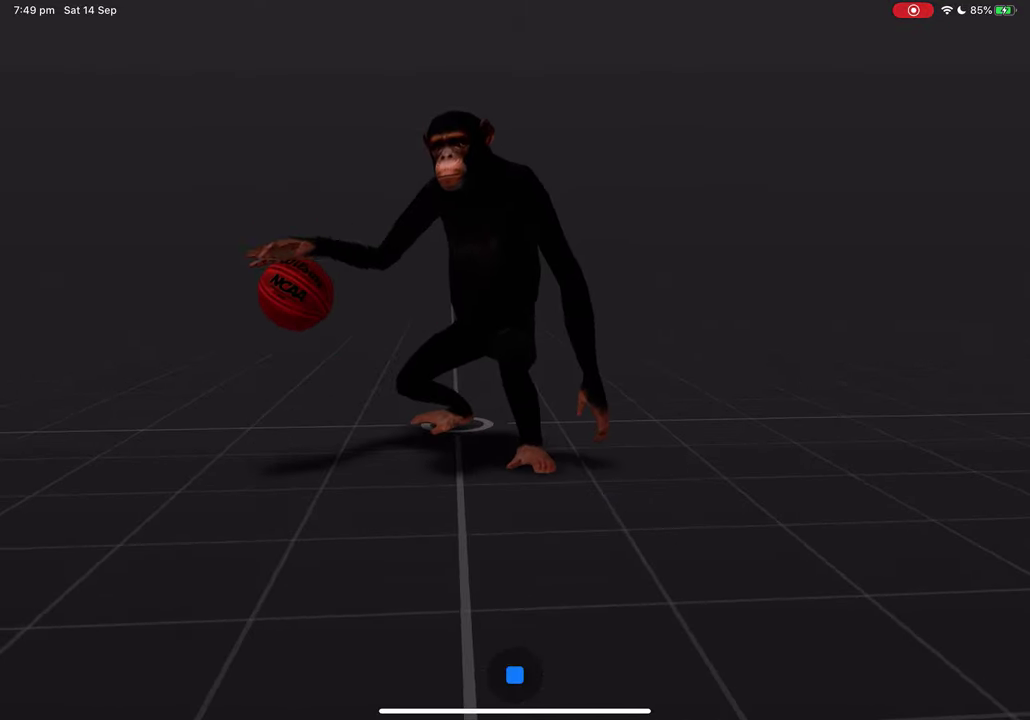
- Stop the scene and view the sharing options for exporting the project as a Reality file
left_click(514, 675)
left_click(993, 42)
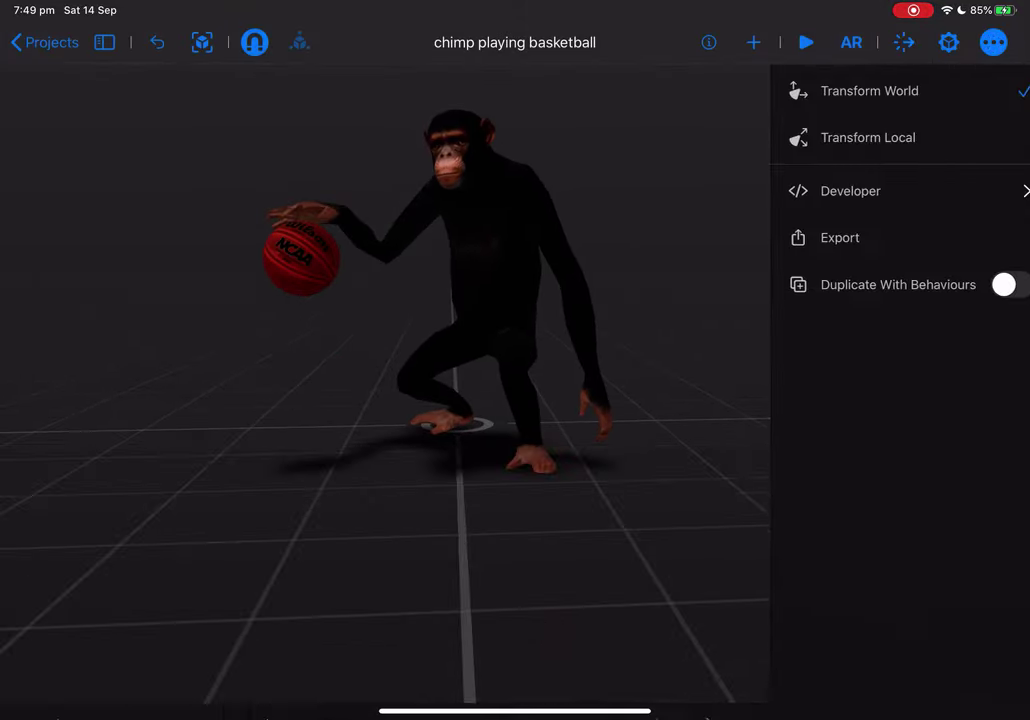
left_click(823, 237)
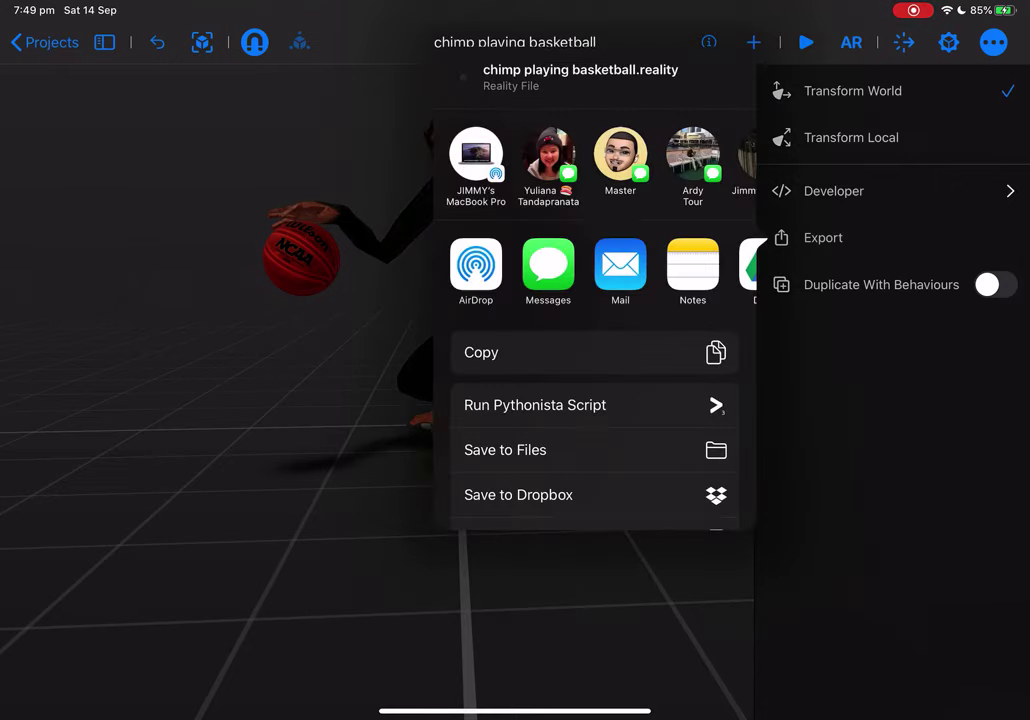
left_click(890, 450)
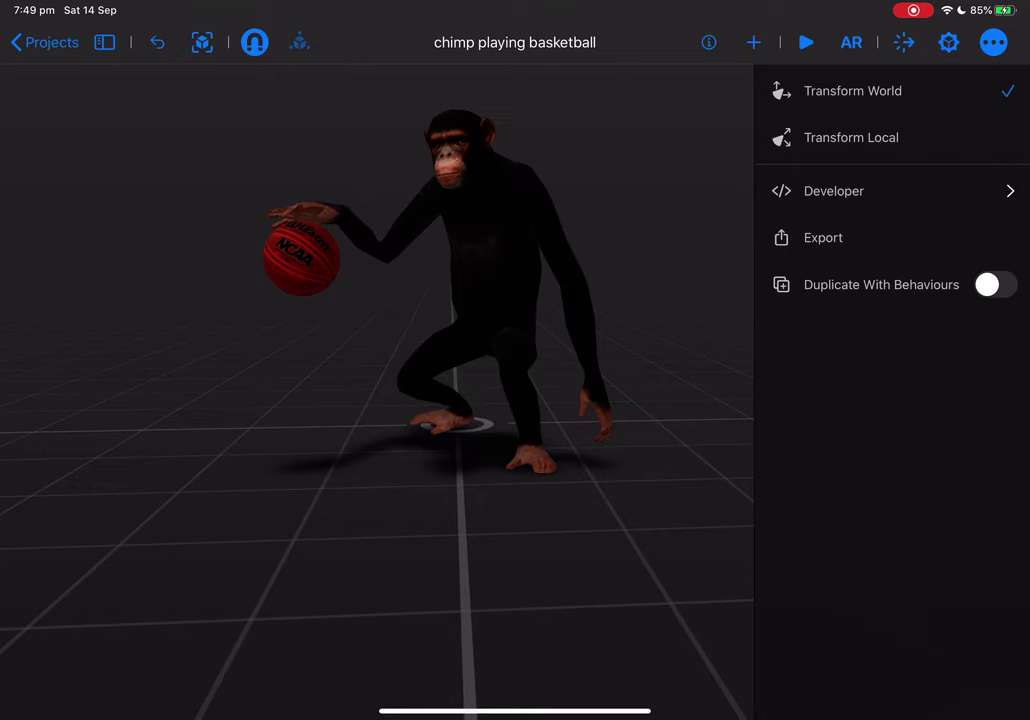
left_click(993, 42)
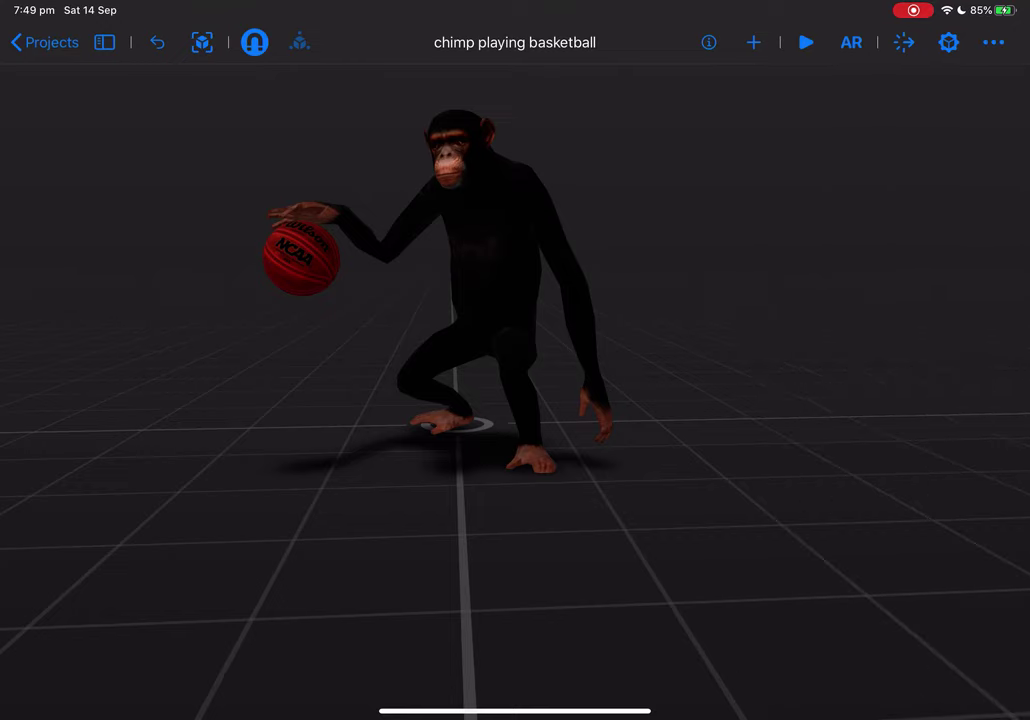
- Preview the dribbling chimp in AR and leave the project once playback is stopped
left_click(851, 42)
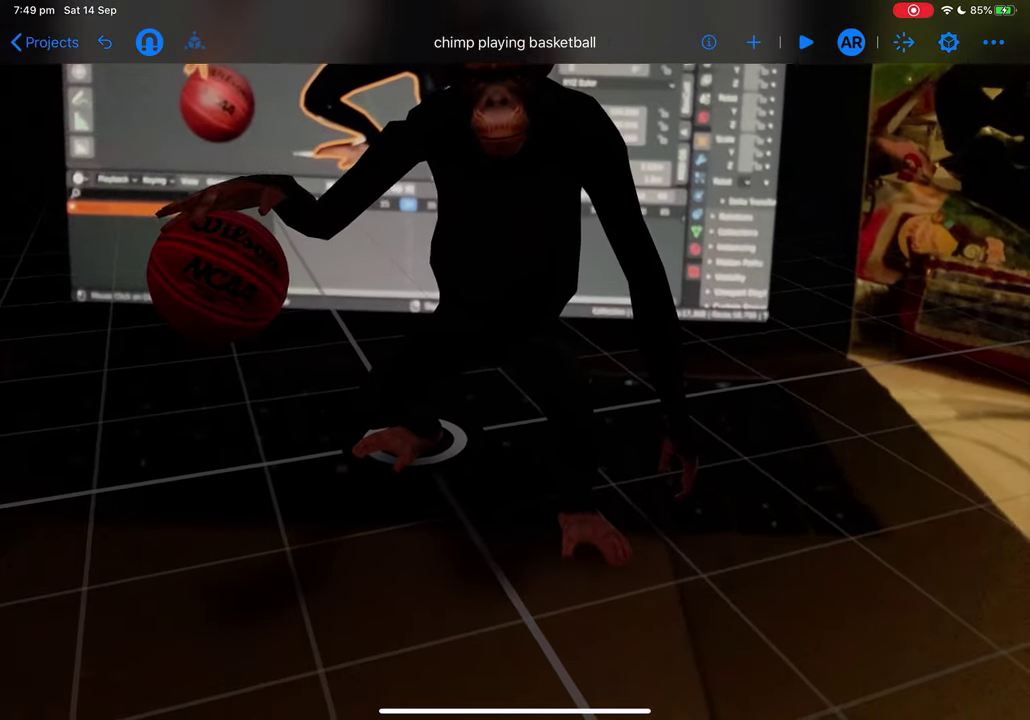
left_click(806, 43)
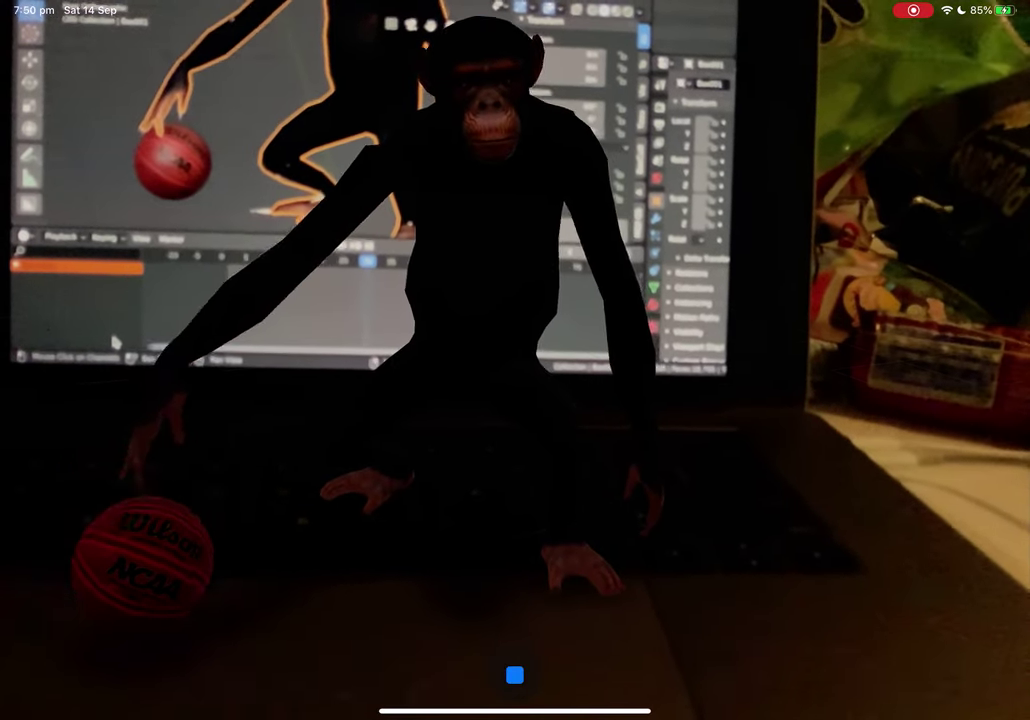
left_click(515, 675)
left_click(45, 43)
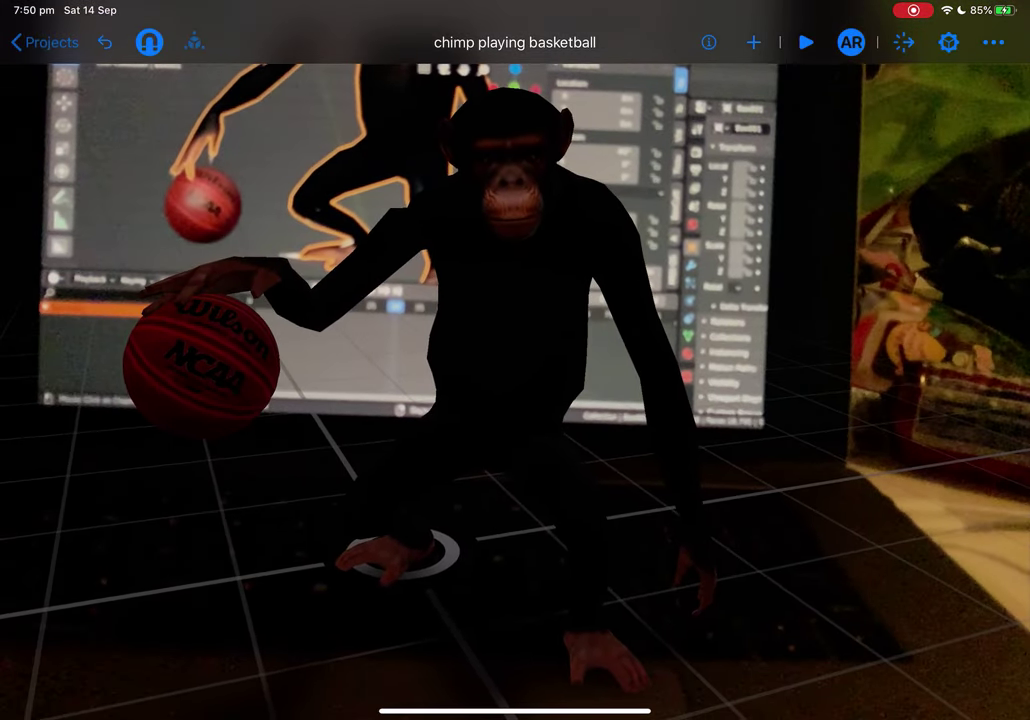
- Switch to the tutorial note in Notes and add "3D chimp" after "monkey asset"
left_click_drag(515, 712, 595, 470)
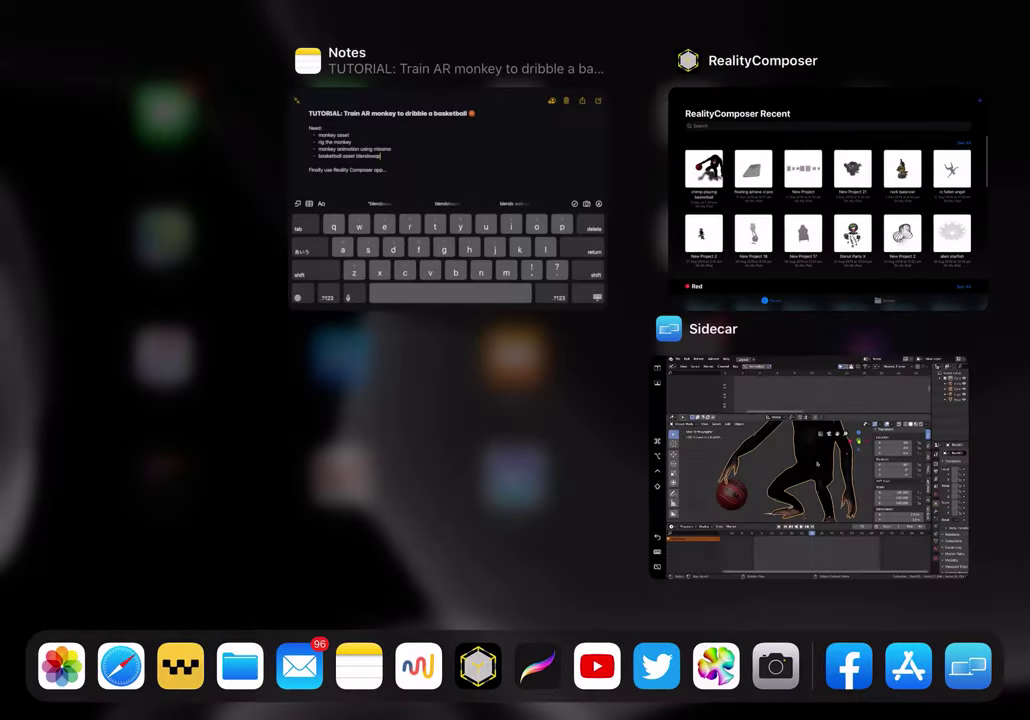
left_click(483, 195)
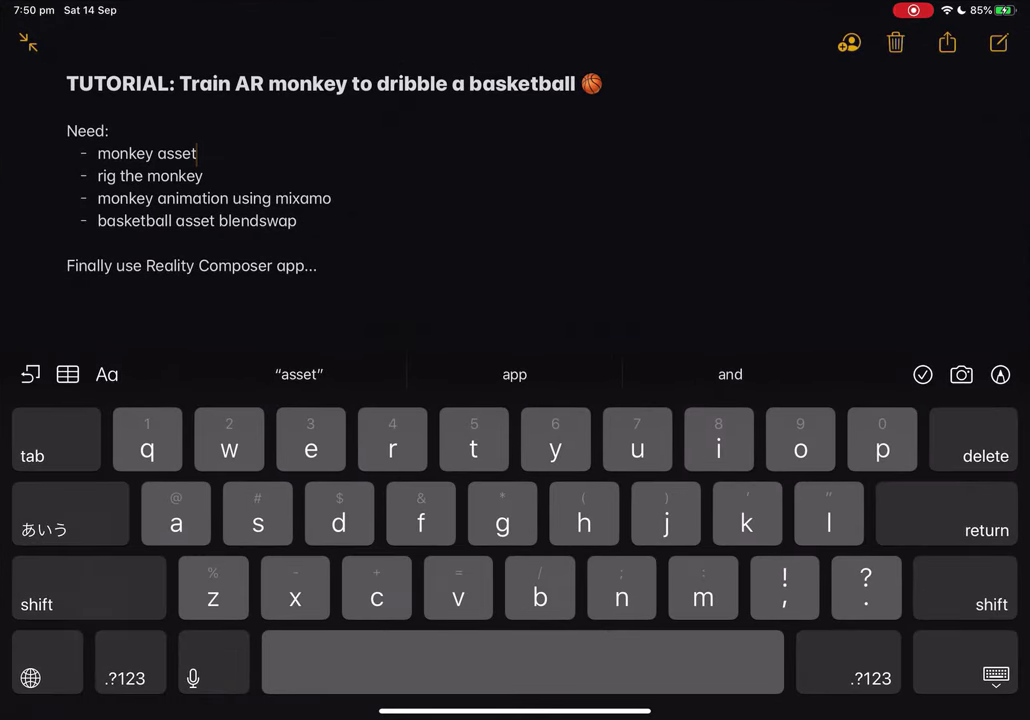
type("3")
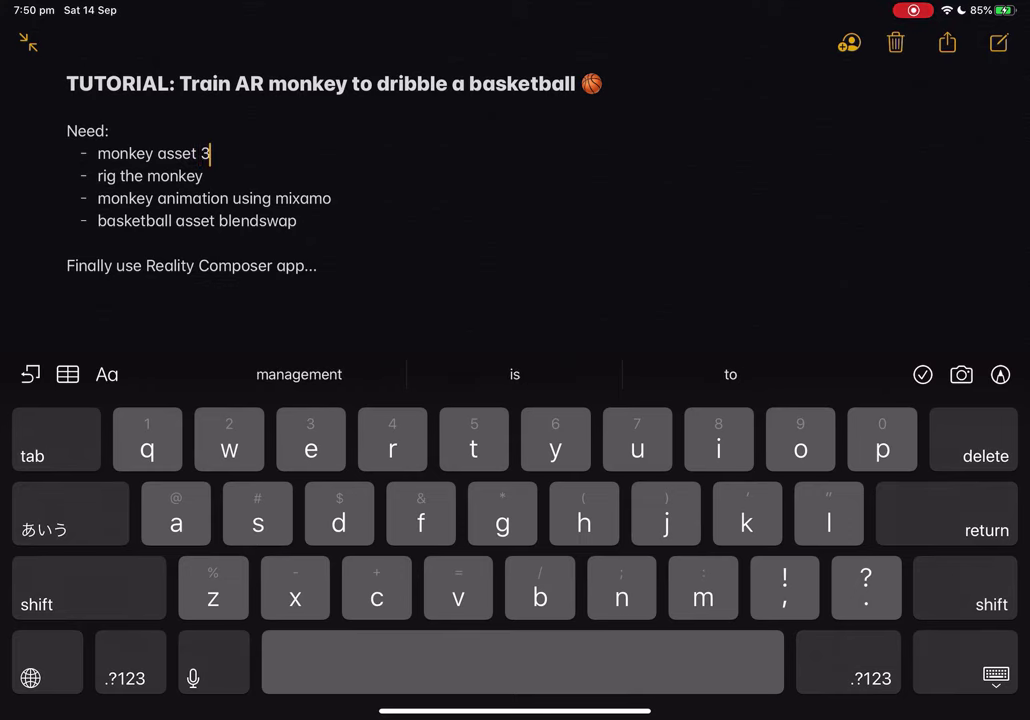
type("D chimp")
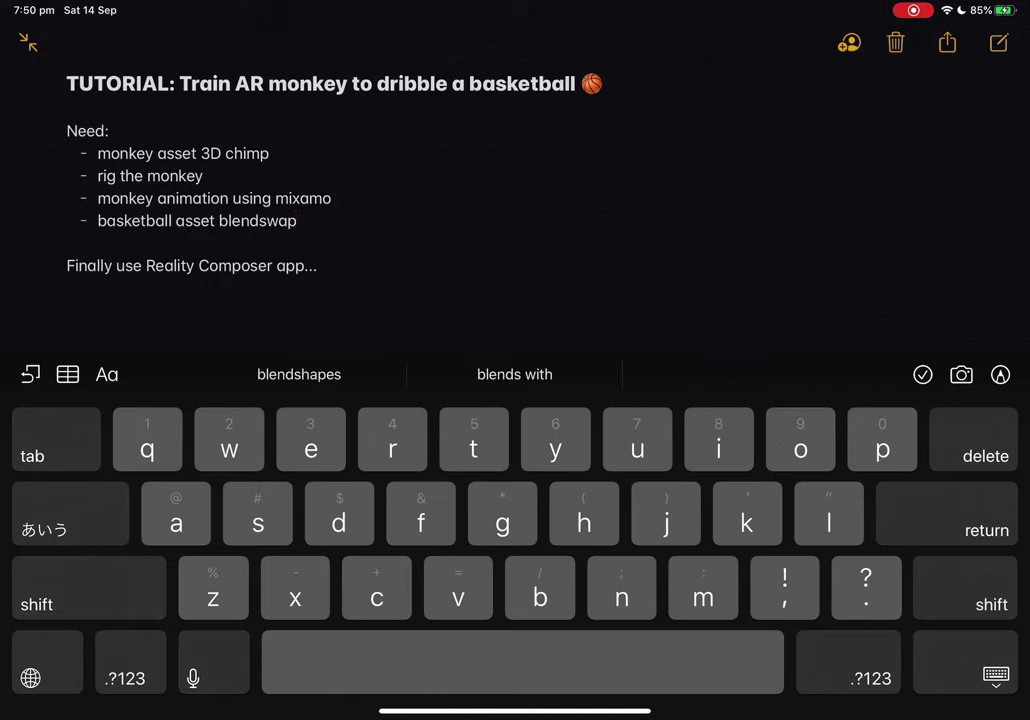
- Switch to Blender through Sidecar and play the dribble animation while viewing the chimp from another side
left_click_drag(515, 711, 540, 440)
left_click(484, 195)
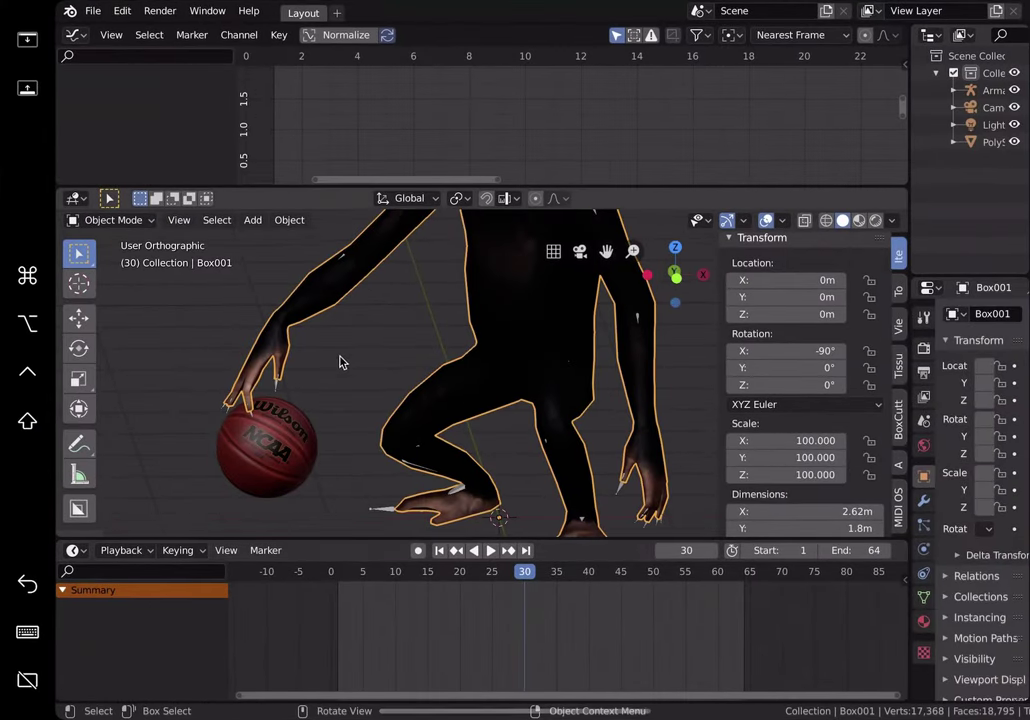
scroll(345, 395, "down", 5)
scroll(405, 370, "up", 4)
middle_click_drag(411, 368, 450, 368)
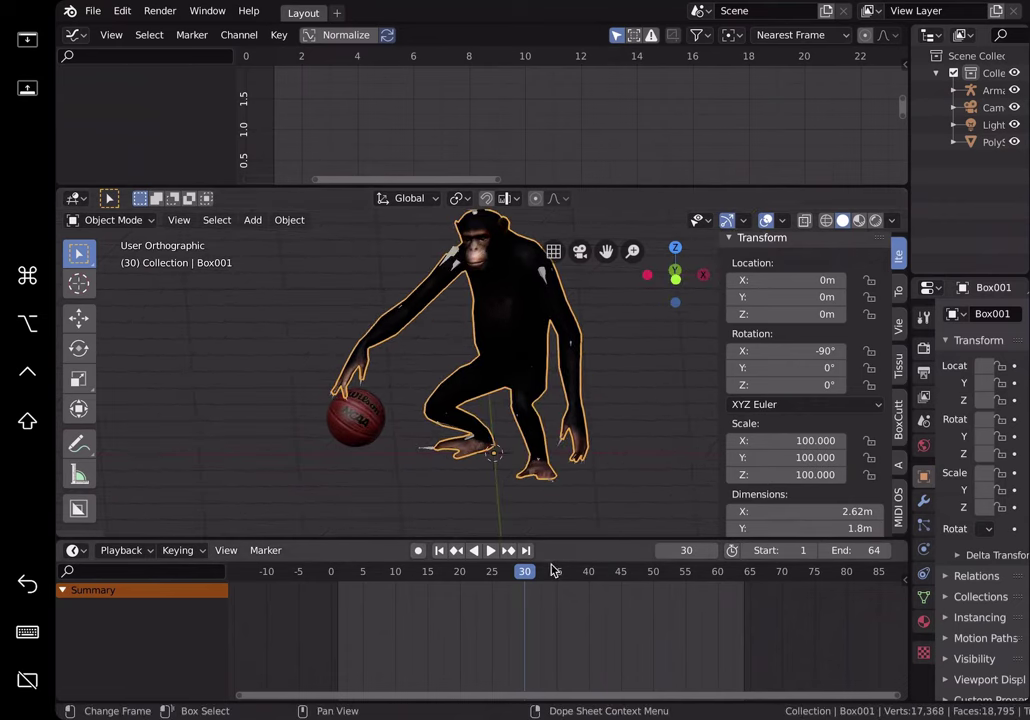
left_click(482, 549)
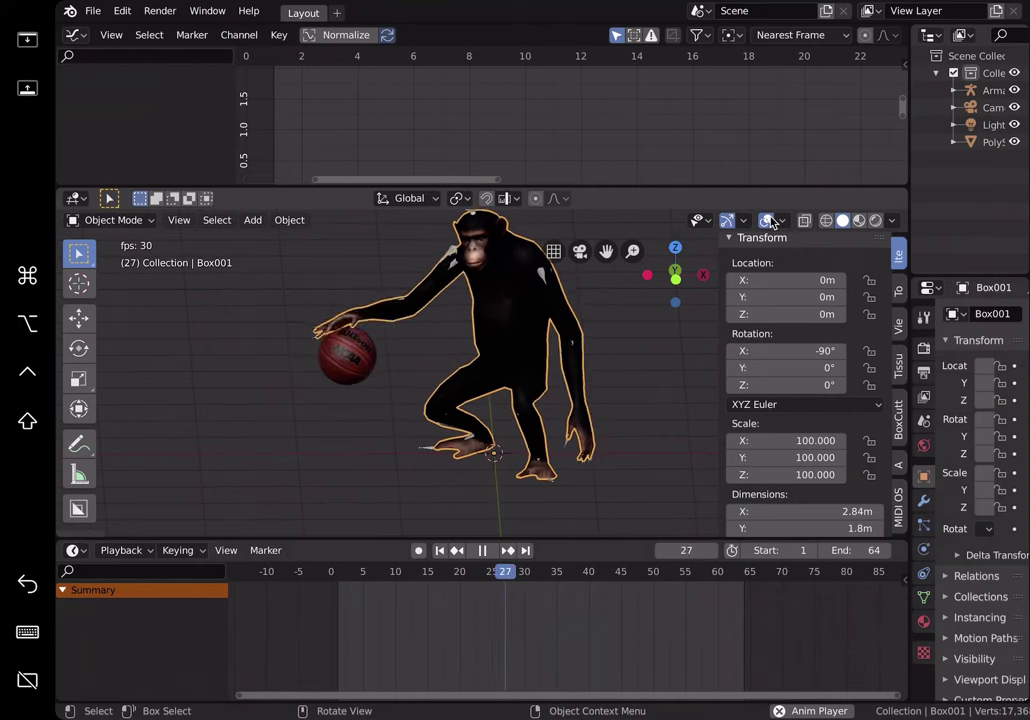
middle_click_drag(607, 338, 455, 380)
key("space")
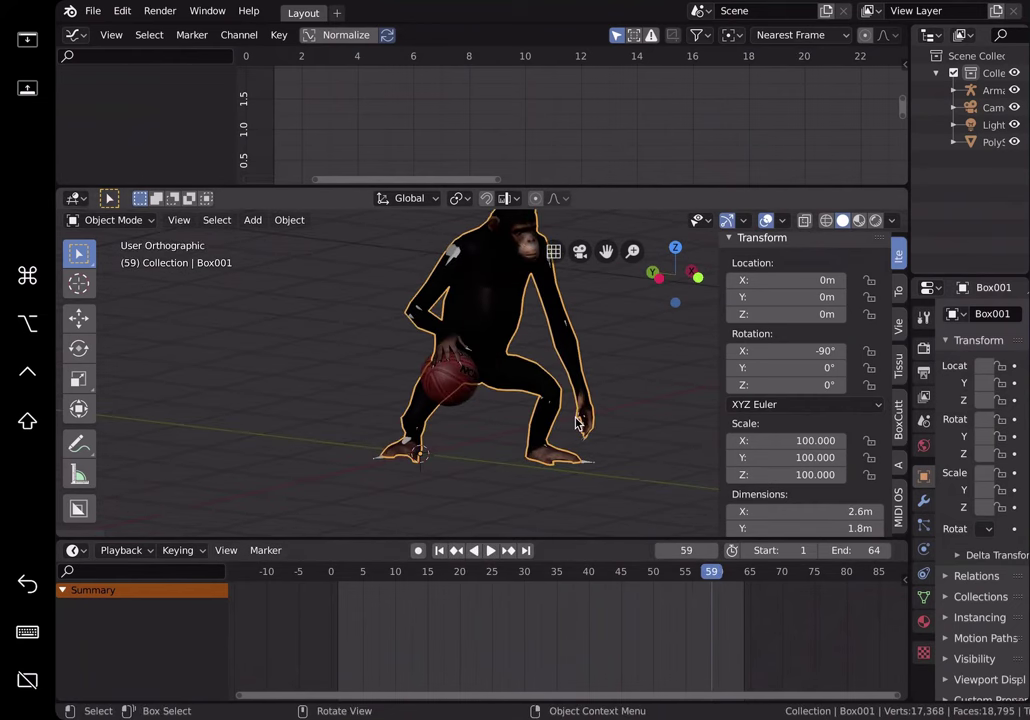
- Enlarge the 3D viewport and bring the whole chimp with the ball into view
middle_click_drag(447, 328, 409, 359, "shift")
left_click_drag(296, 190, 335, 142)
middle_click_drag(585, 320, 529, 348)
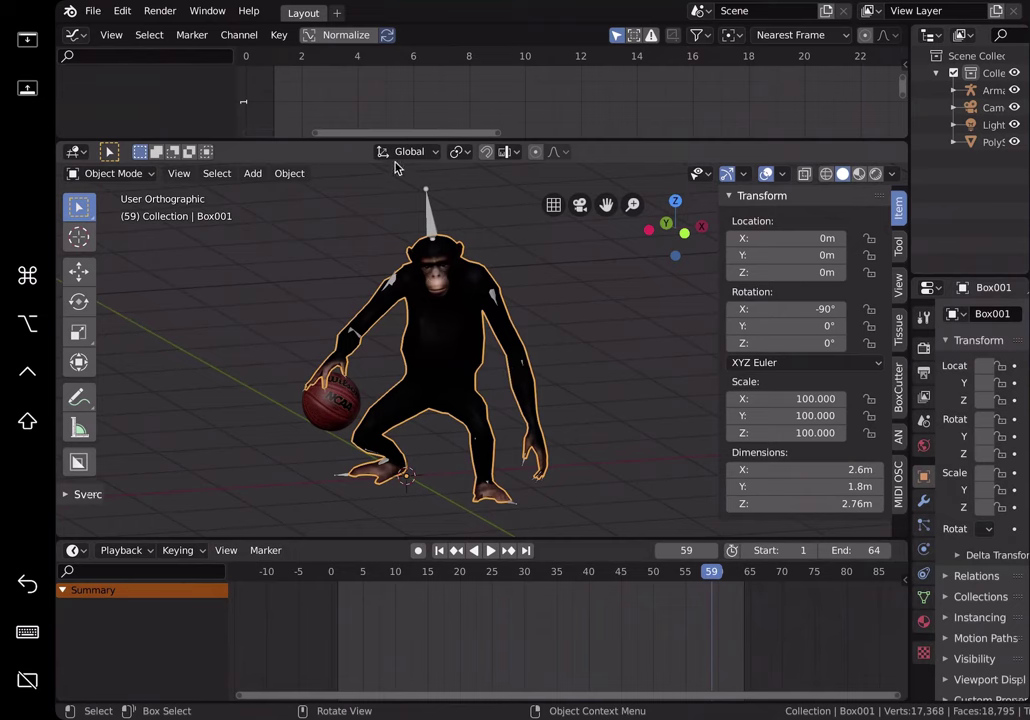
- Scrub through and play back the dribble animation, watching the ball's bounce from different angles
left_click(378, 577)
key("space")
left_click_drag(381, 574, 487, 410)
middle_click_drag(490, 368, 393, 313)
key("space")
key("Escape")
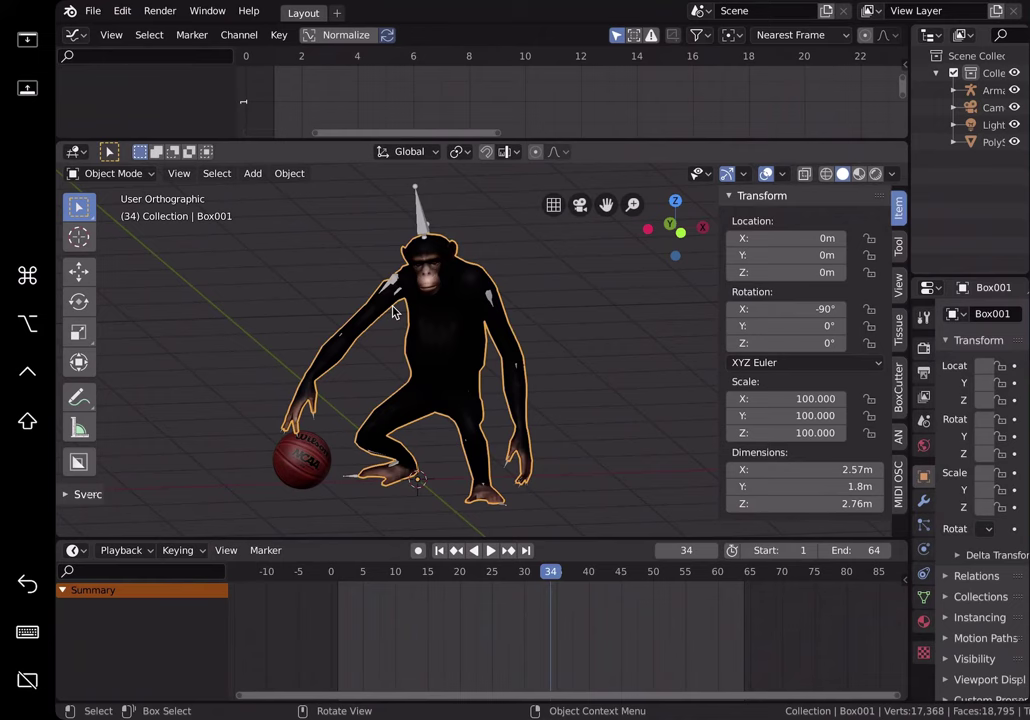
key("space")
key("space")
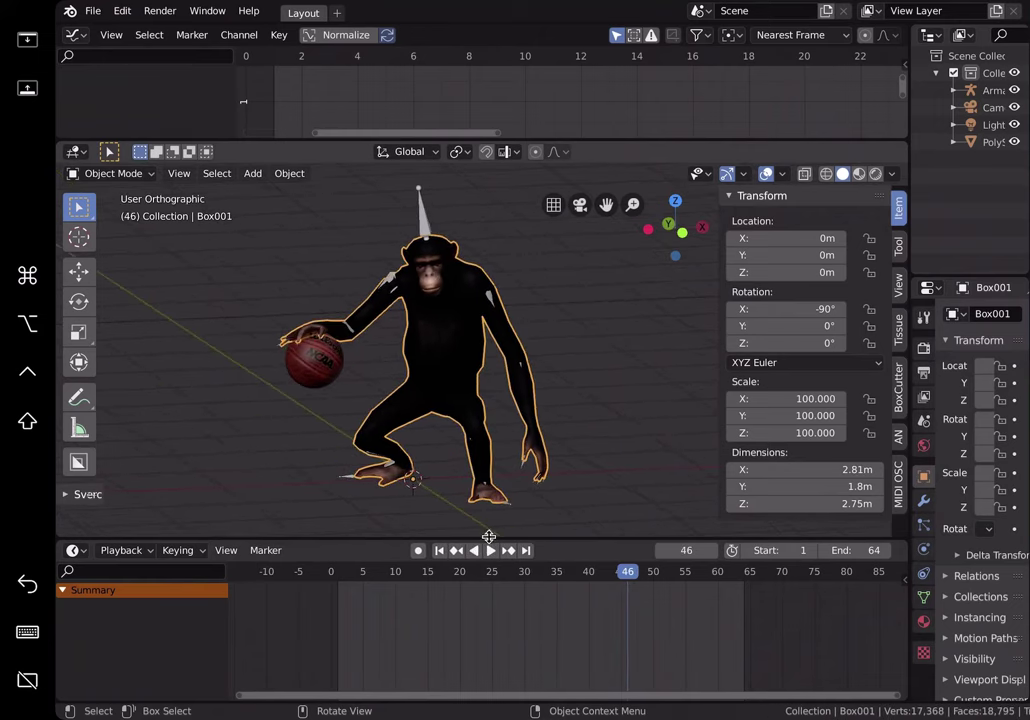
- Replay the dribble animation from the first frame and stop it
left_click(439, 550)
left_click(490, 551)
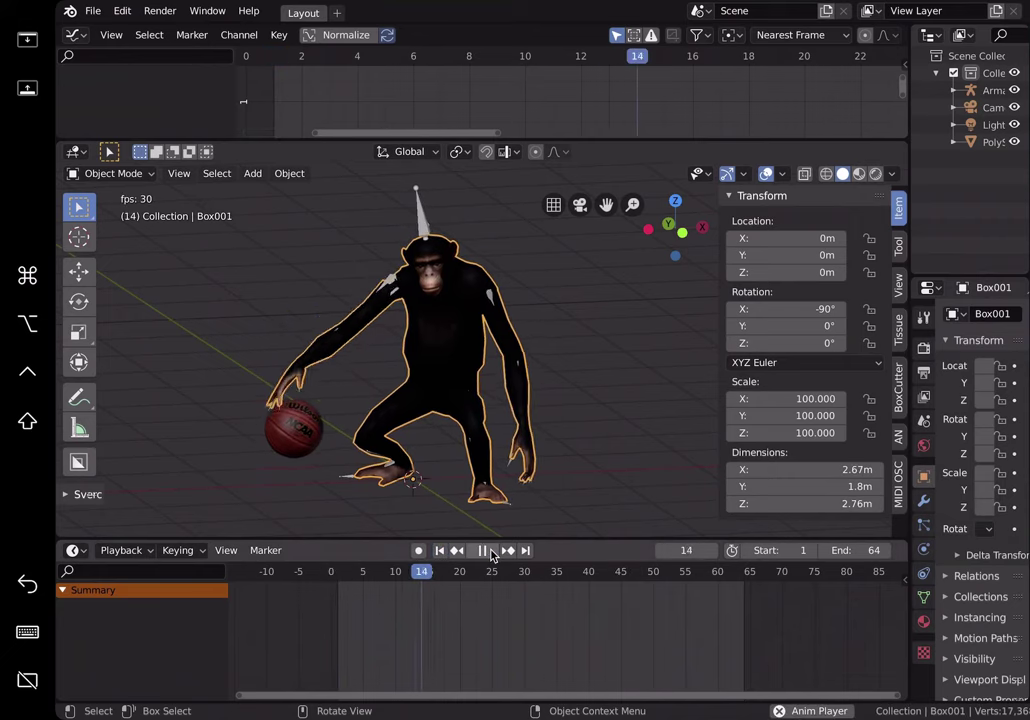
left_click(490, 551)
- Go to frame 41 and examine the ball's position relative to the chimp's hand from several angles
left_click_drag(561, 573, 596, 560)
middle_click_drag(538, 382, 223, 382)
middle_click_drag(367, 337, 358, 340)
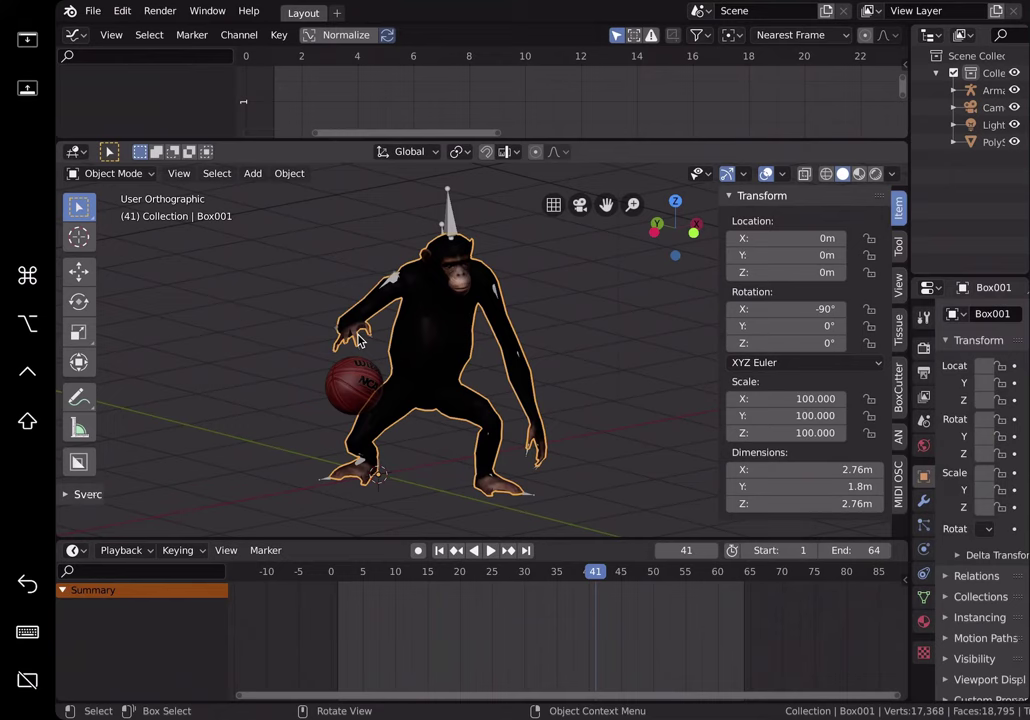
mouse_move(447, 309)
middle_mouse_down()
mouse_move(453, 324)
mouse_move(437, 324)
middle_mouse_up()
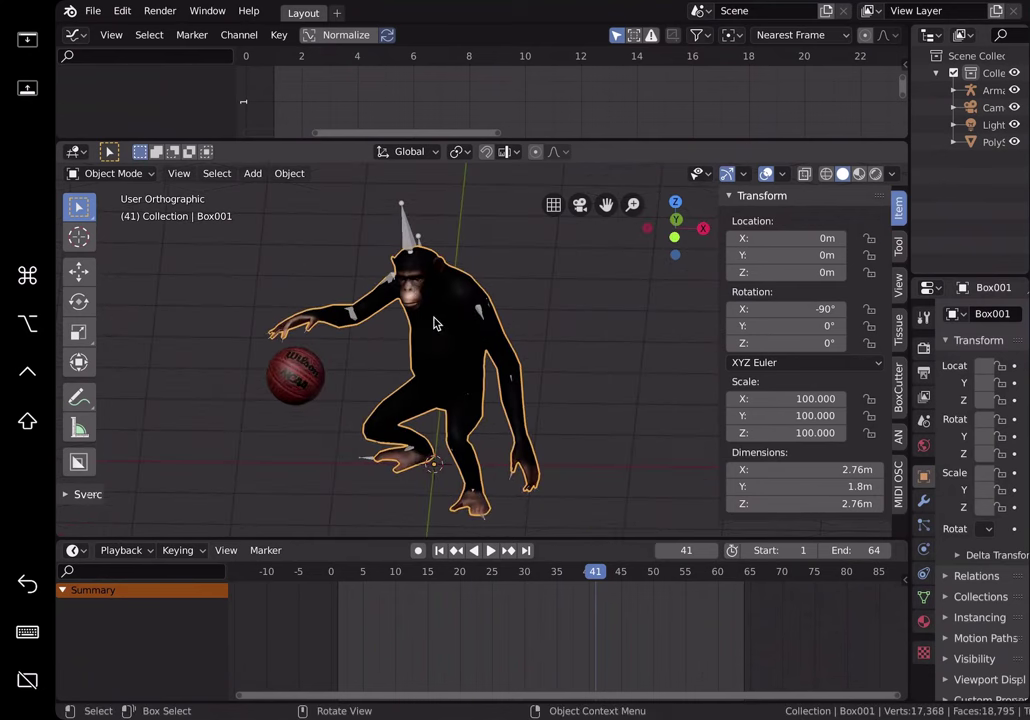
scroll(432, 320, "up", 2)
scroll(443, 323, "down", 1)
scroll(447, 320, "right", 3)
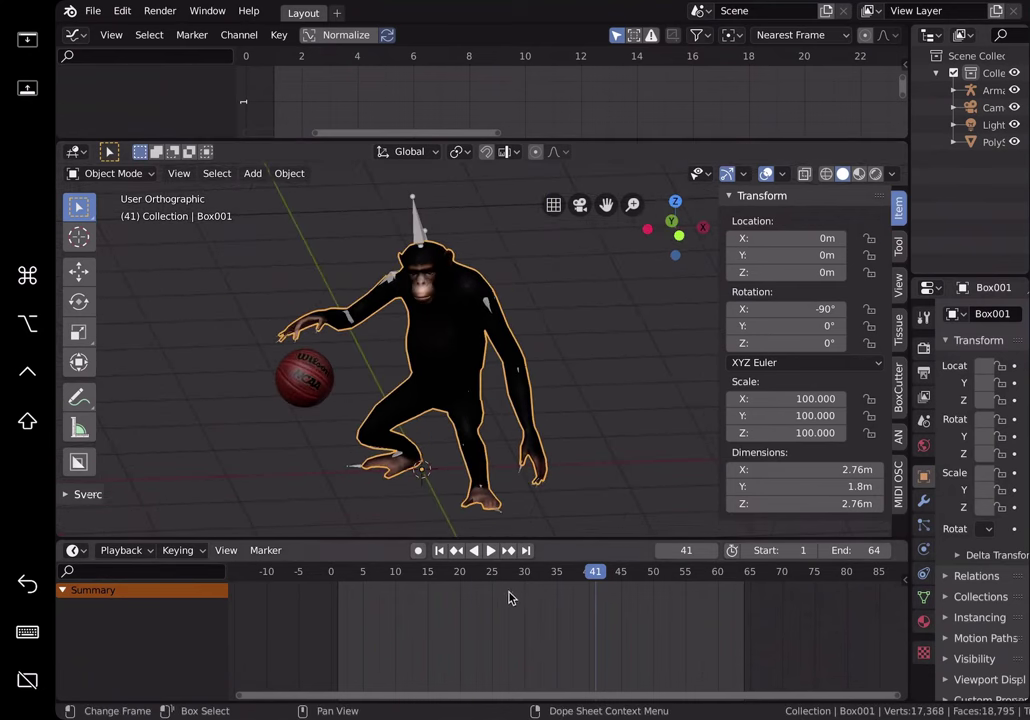
- Play the animation again, stop it, and go to frame 22 to check the hand's contact with the ball
left_click(490, 551)
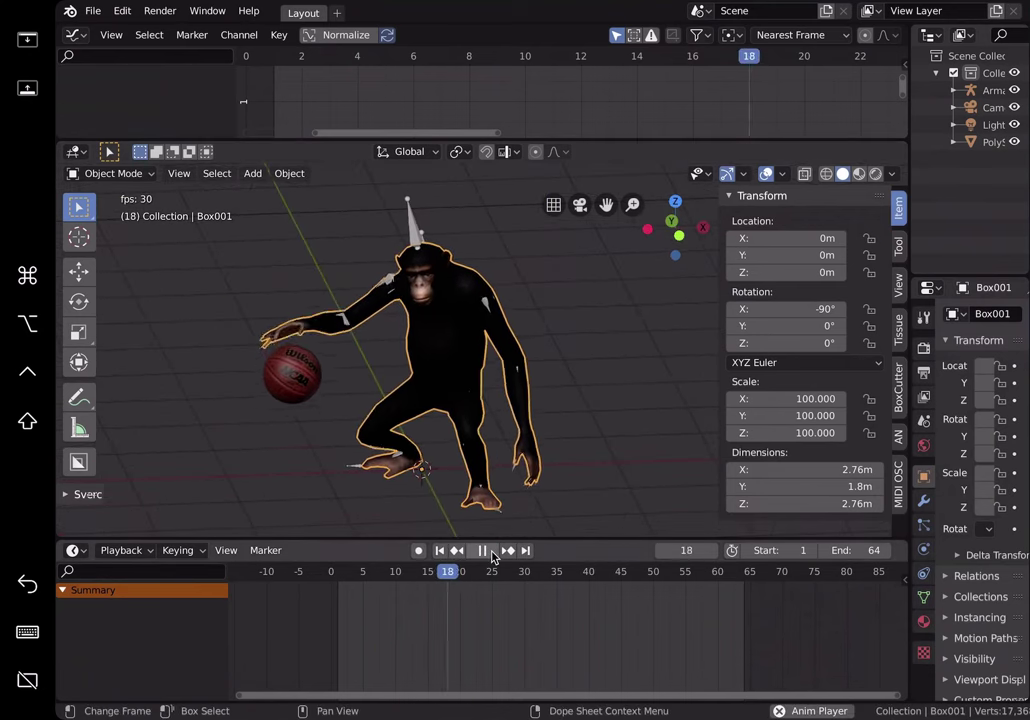
left_click(486, 552)
scroll(537, 580, "up", 2)
middle_click_drag(539, 581, 566, 582)
scroll(566, 582, "up", 1)
left_click_drag(564, 579, 479, 556)
middle_click_drag(544, 421, 397, 207)
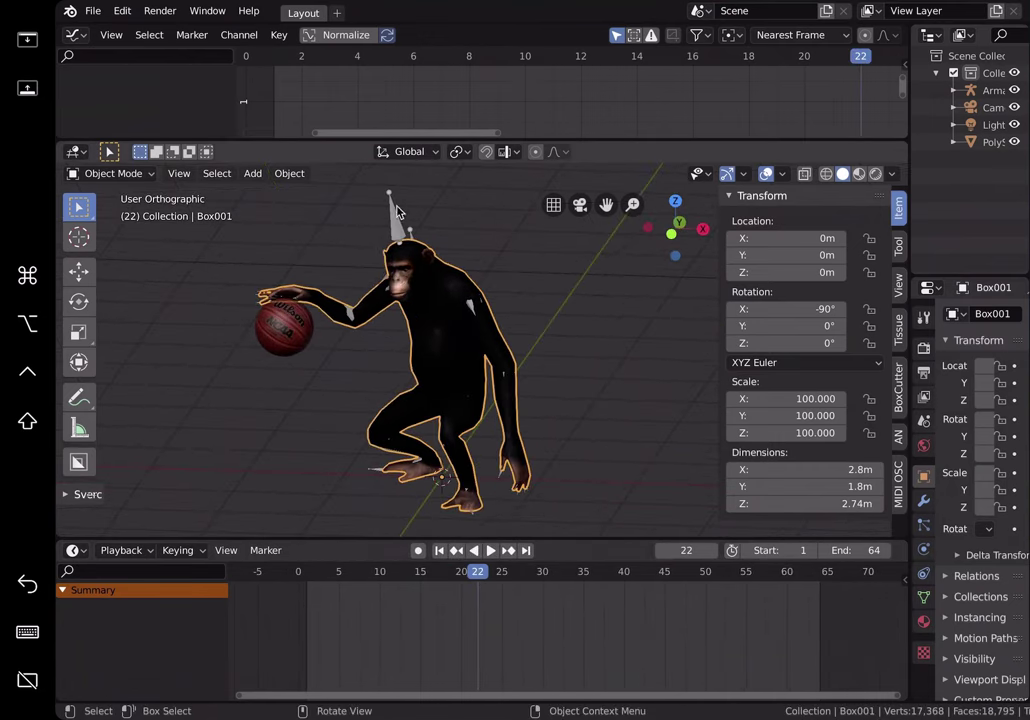
middle_click_drag(426, 250, 417, 229)
scroll(420, 238, "down", 2)
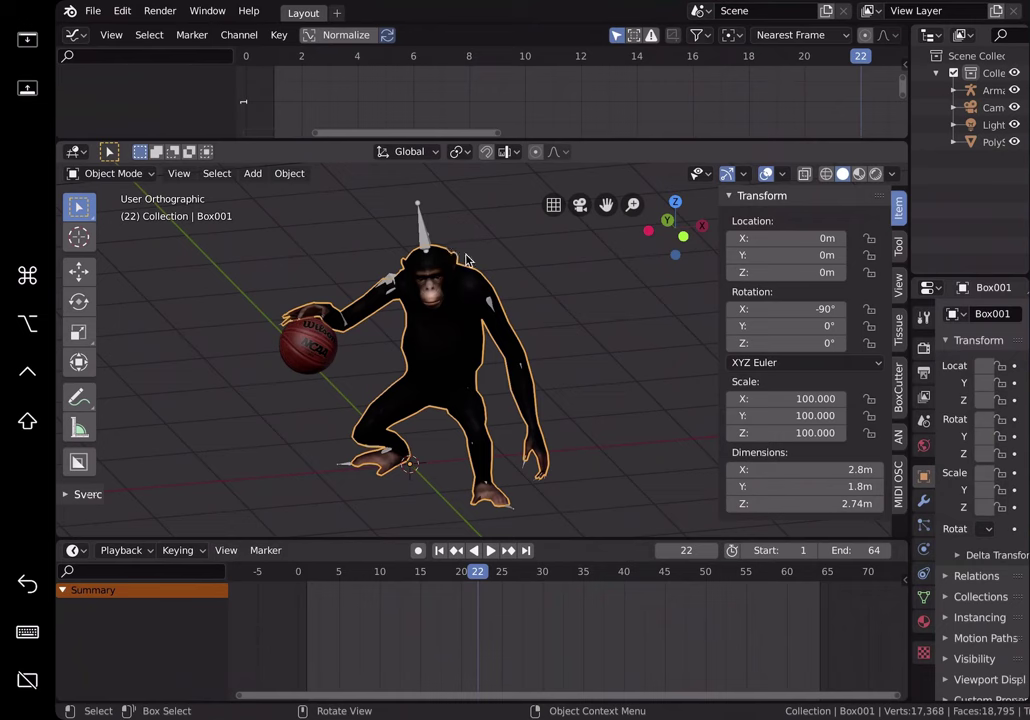
- Examine the chimp's pose and the ball up close from several sides at frame 22, with the chimp mesh selected
left_click(315, 342)
left_click(409, 351)
scroll(374, 348, "up", 1)
middle_click_drag(374, 348, 345, 336)
scroll(380, 341, "down", 2)
scroll(368, 348, "up", 2)
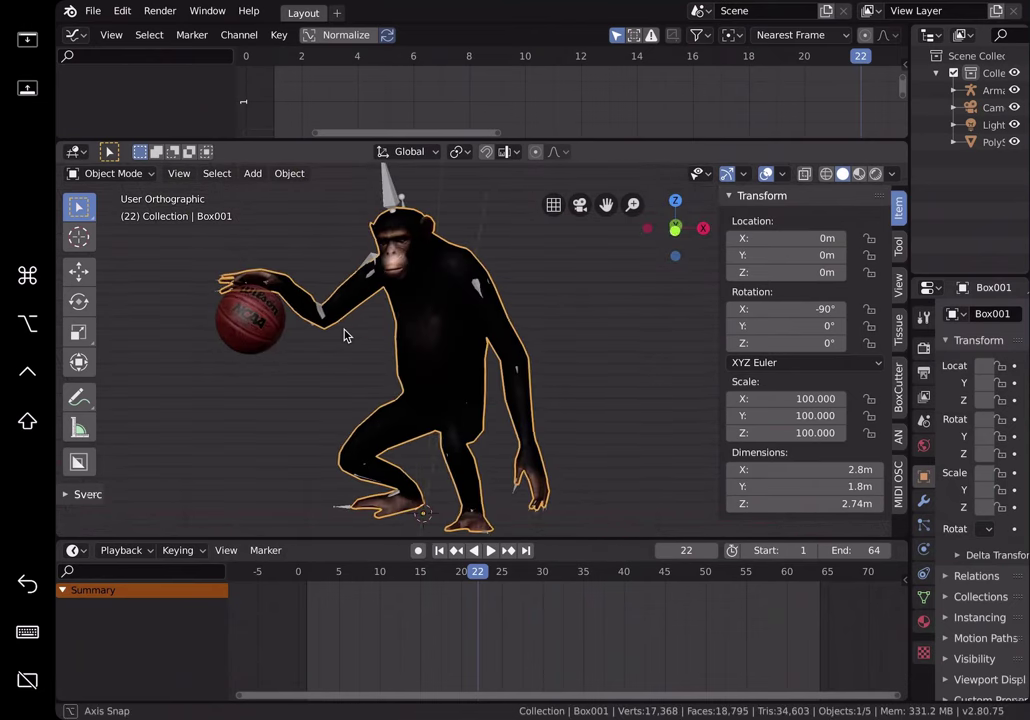
scroll(453, 296, "up", 5)
mouse_move(476, 310)
middle_mouse_down()
mouse_move(386, 326)
mouse_move(506, 329)
mouse_move(461, 329)
mouse_move(444, 310)
mouse_move(470, 300)
middle_mouse_up()
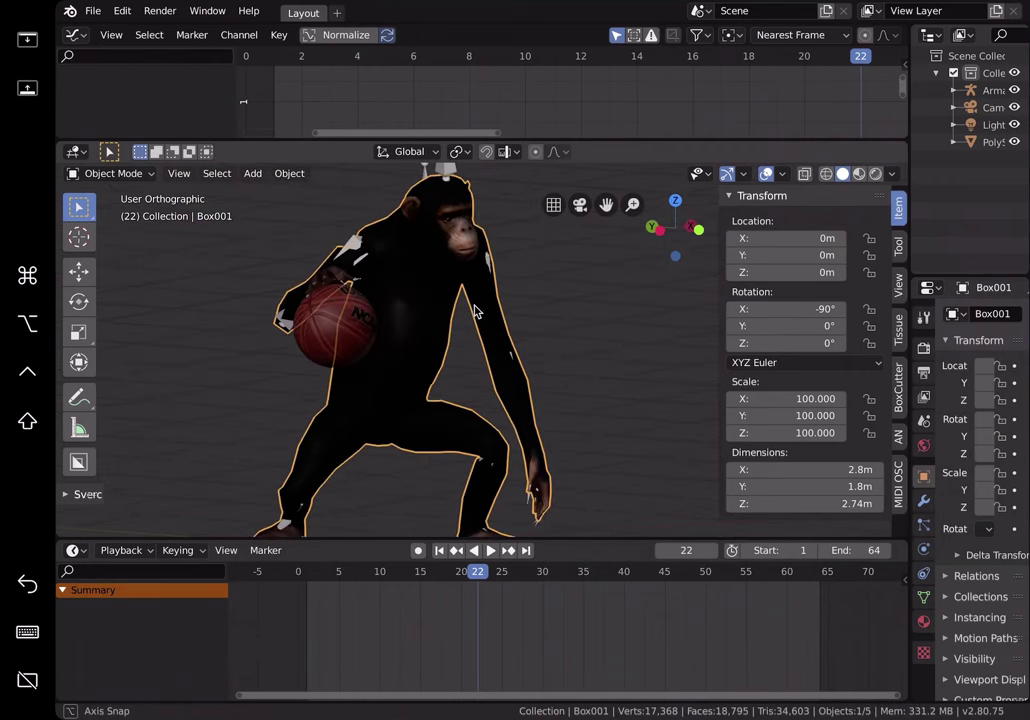
middle_click_drag(510, 239, 470, 222)
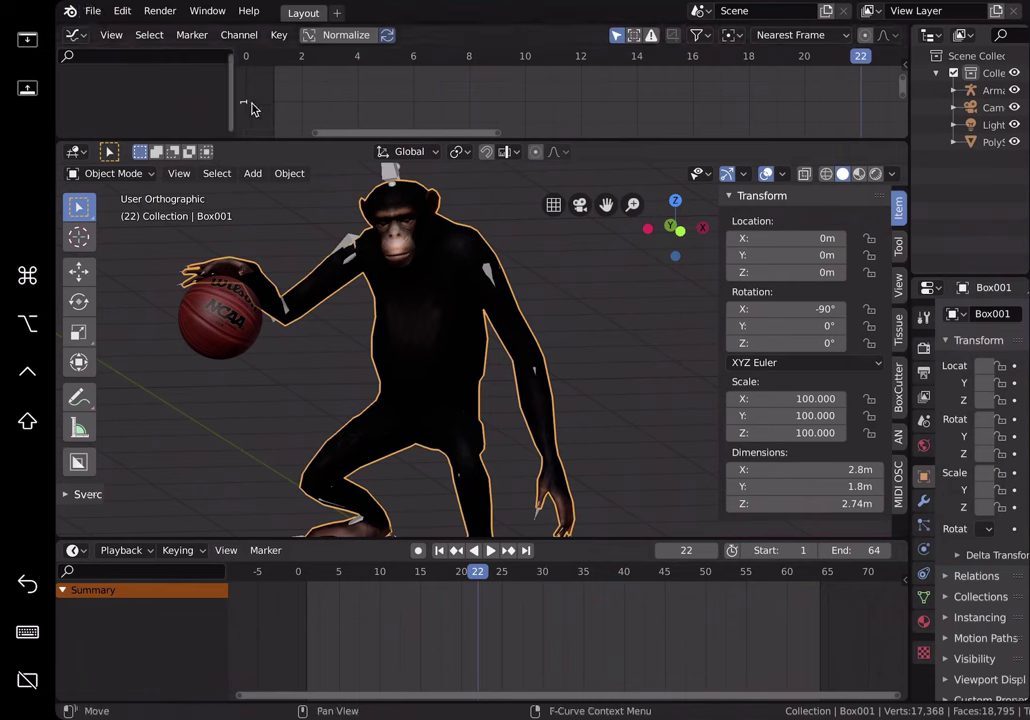
scroll(282, 331, "down", 1)
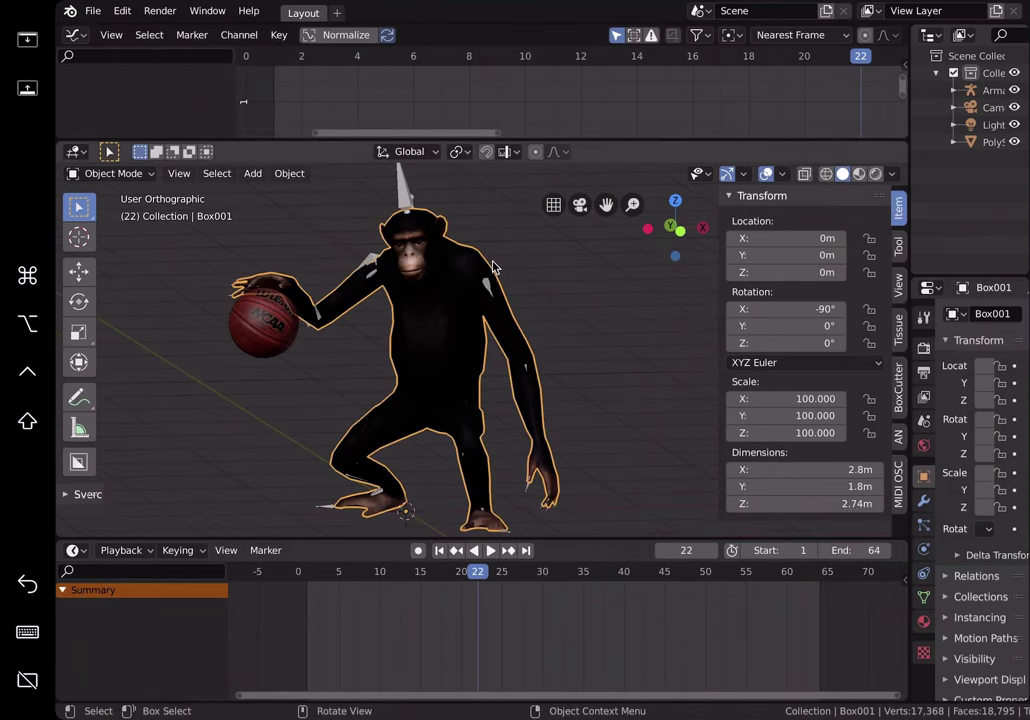
- Select the basketball to show its keyframes and view it under the chimp's hand from different angles
left_click(281, 333)
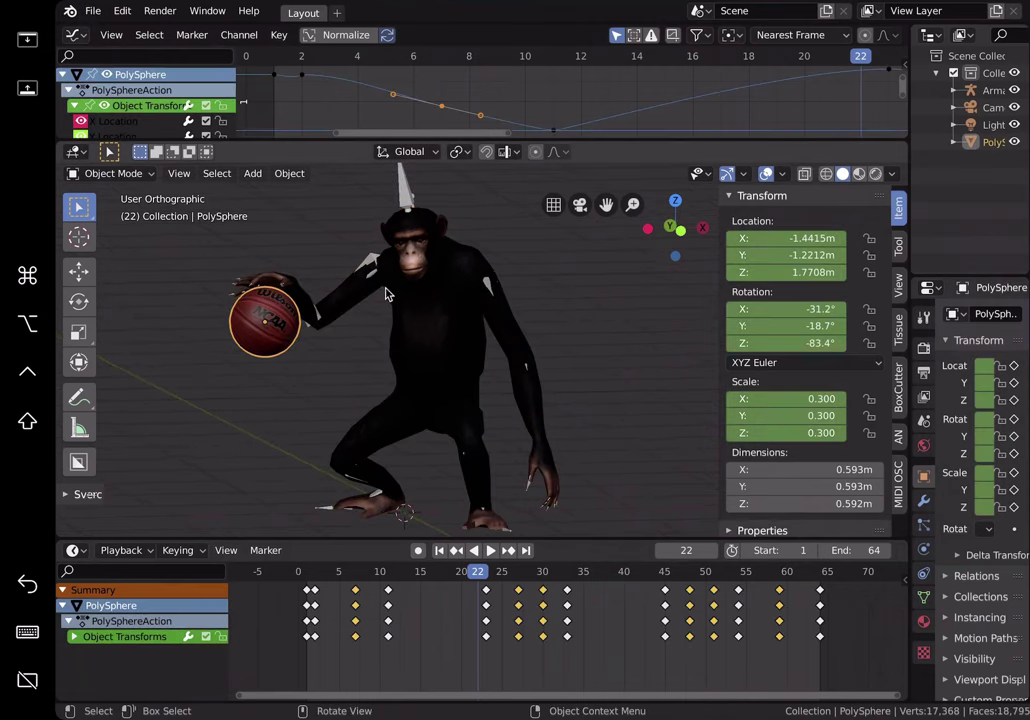
middle_click_drag(385, 293, 352, 291)
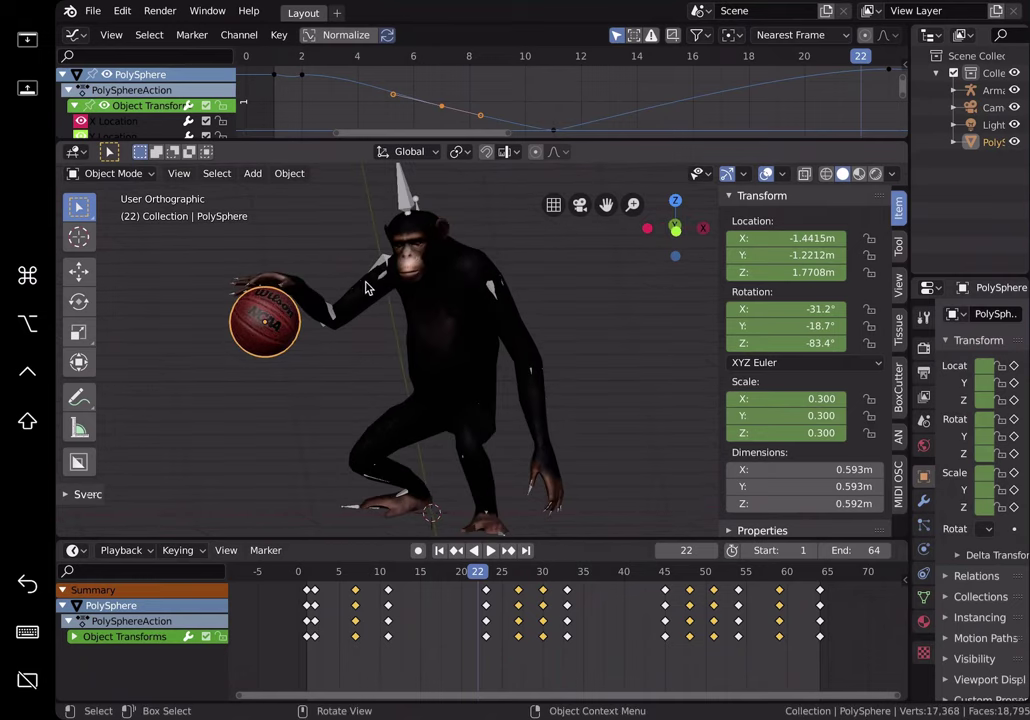
scroll(408, 287, "down", 1)
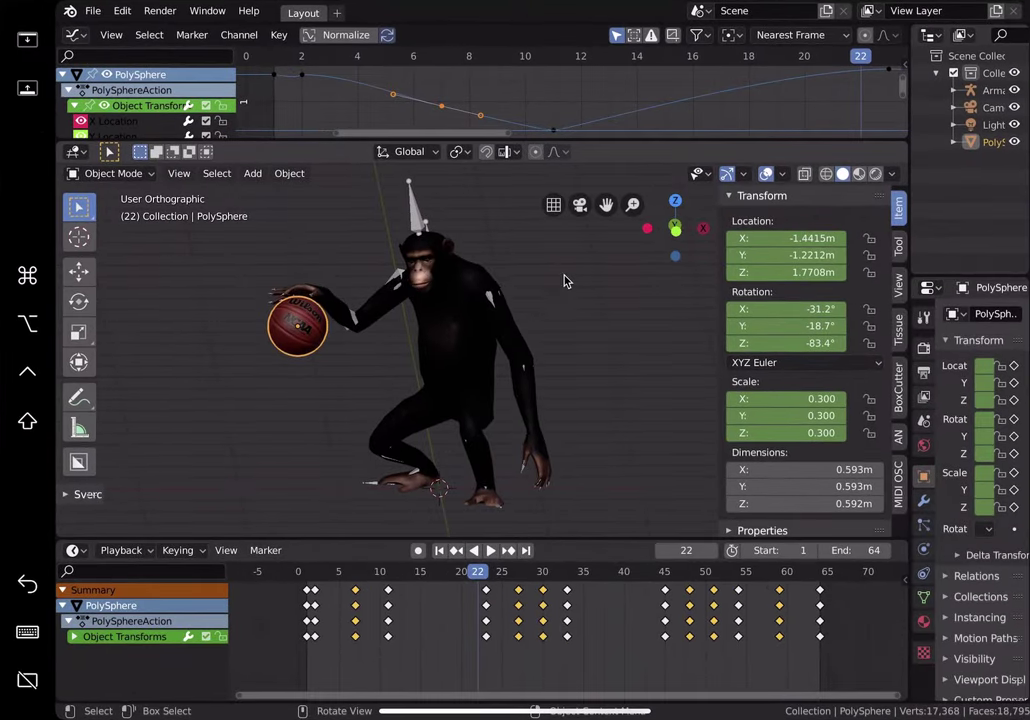
middle_click_drag(564, 281, 557, 283)
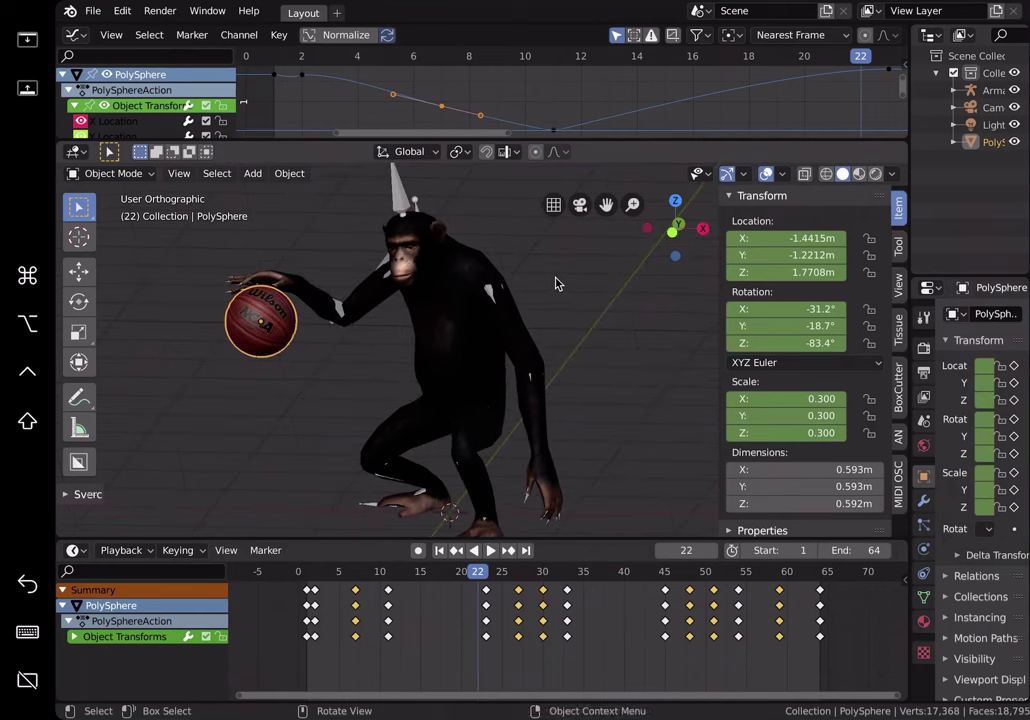